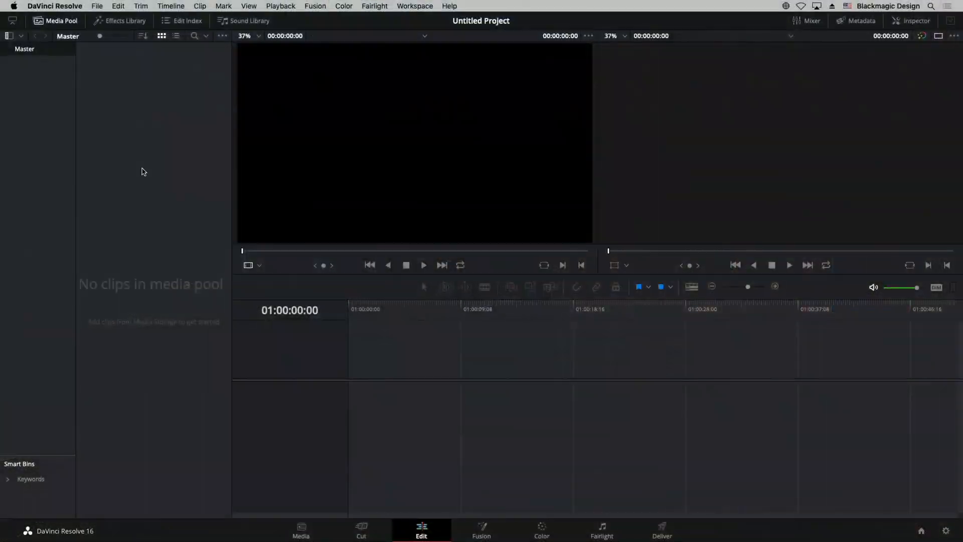
- Import the Age of Airplanes clips and folders from Finder as media pool bins, changing the project frame rate to match the clips
key("super+Tab")
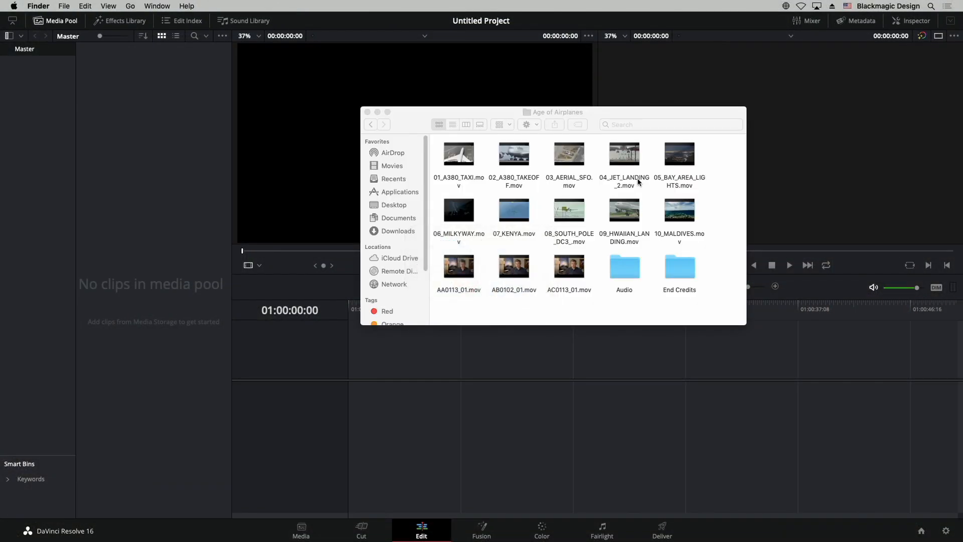
left_click_drag(507, 113, 559, 106)
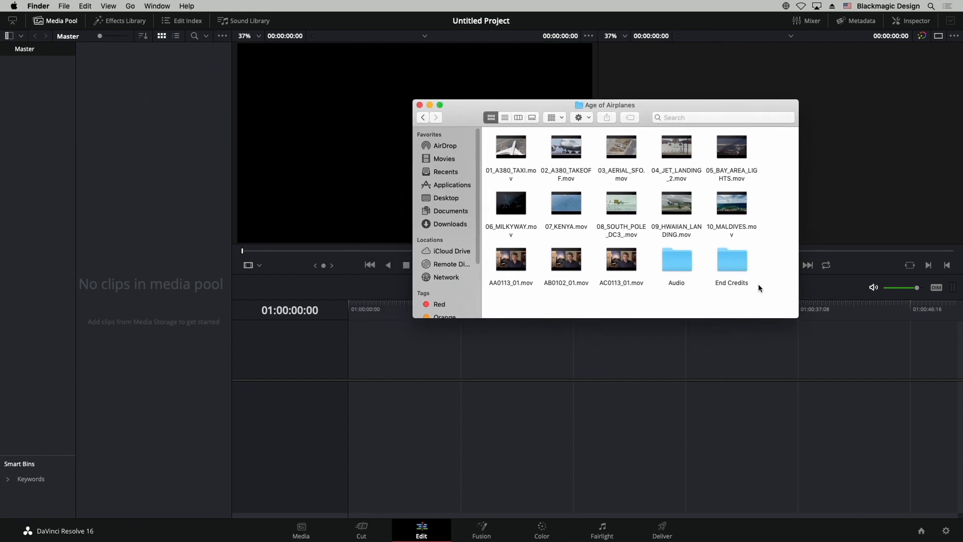
left_click_drag(766, 300, 48, 109)
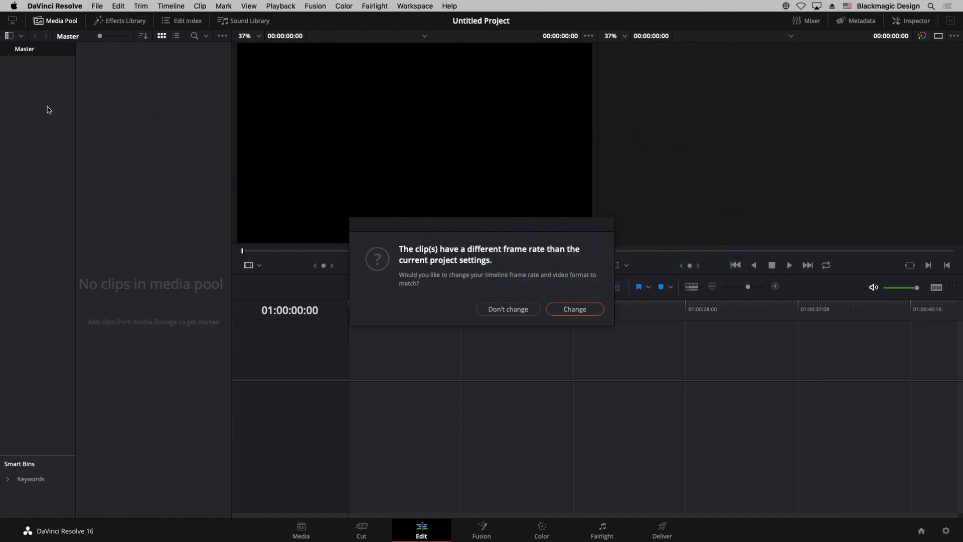
left_click(586, 312)
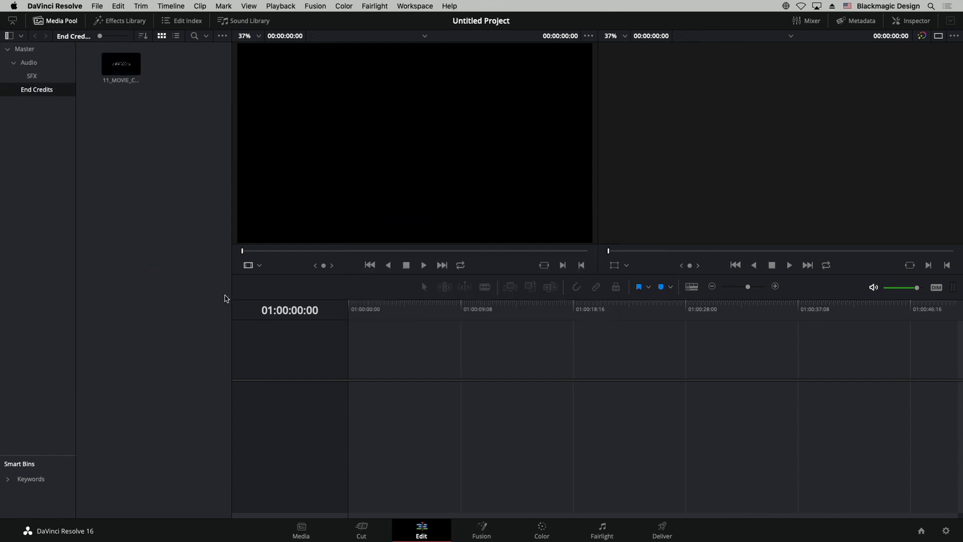
- Review the contents of the Master, Audio, SFX and End Credits bins, ending in the Master bin
left_click(32, 52)
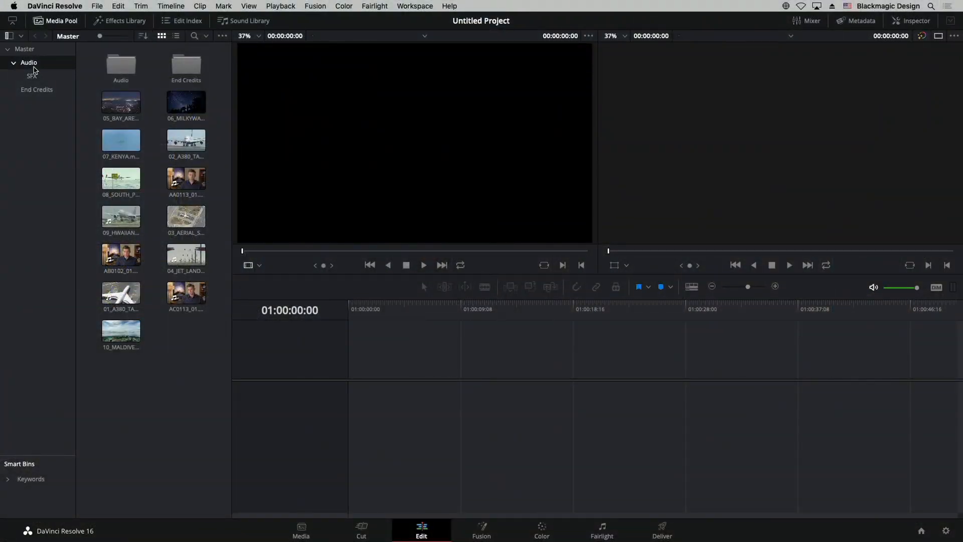
left_click(33, 67)
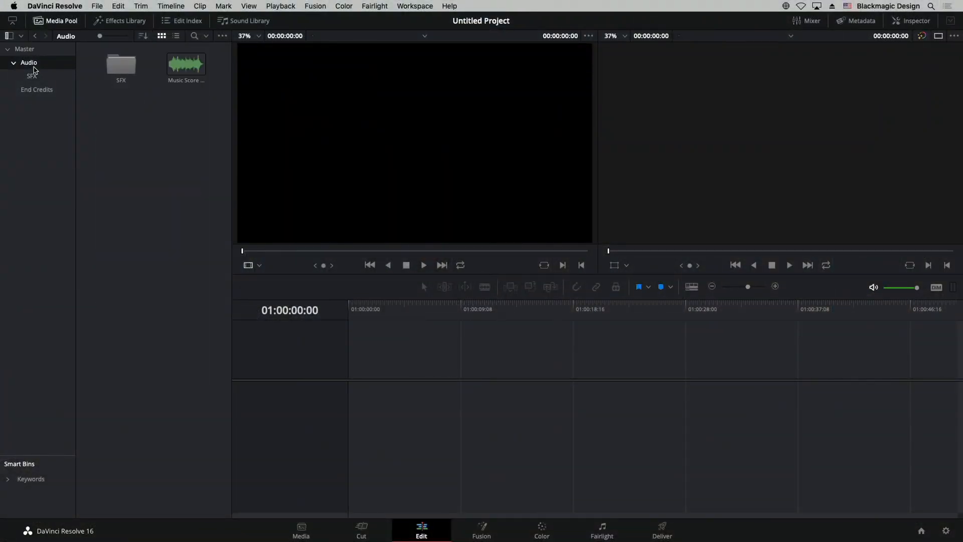
left_click(32, 75)
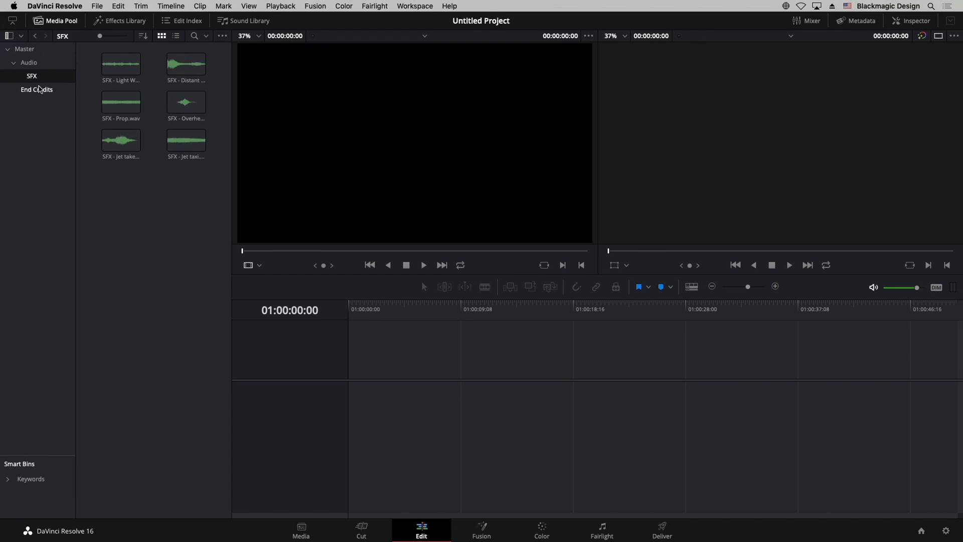
left_click(40, 90)
left_click(28, 50)
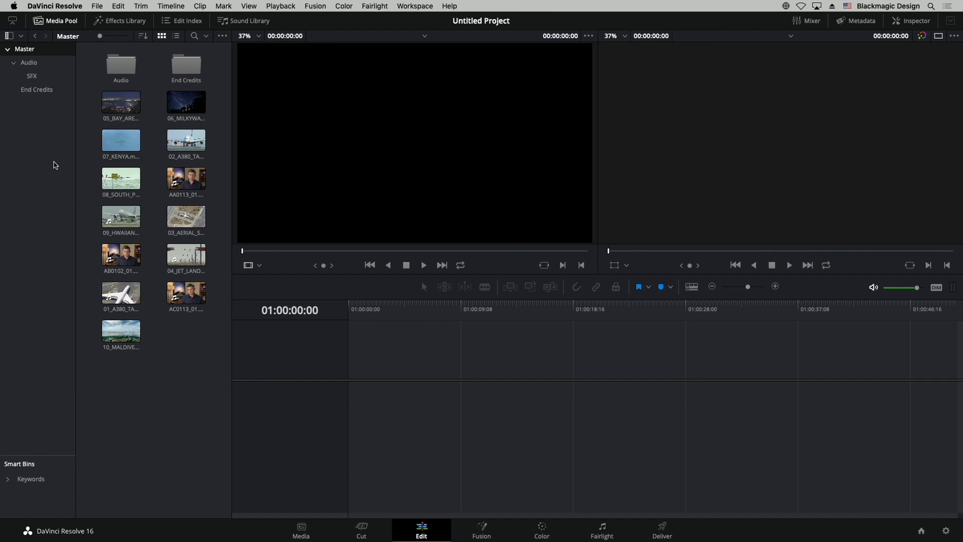
- Create a new bin named SFO inside Master and return to the Master bin
right_click(31, 146)
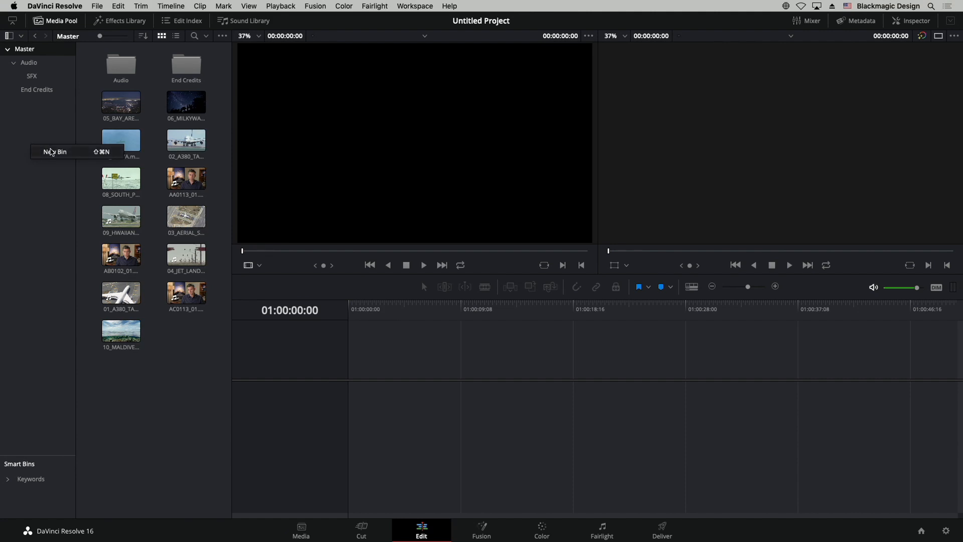
left_click(52, 152)
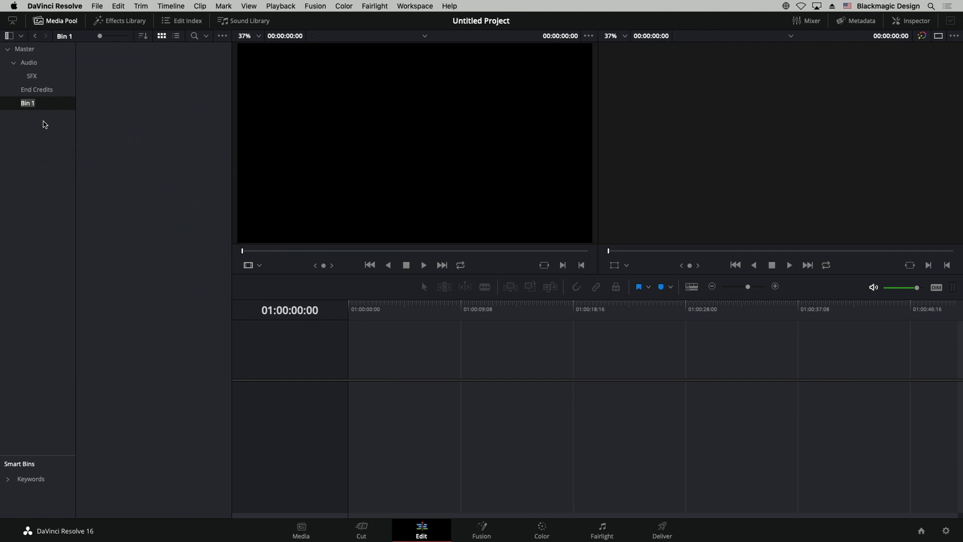
type("SFO")
left_click(42, 50)
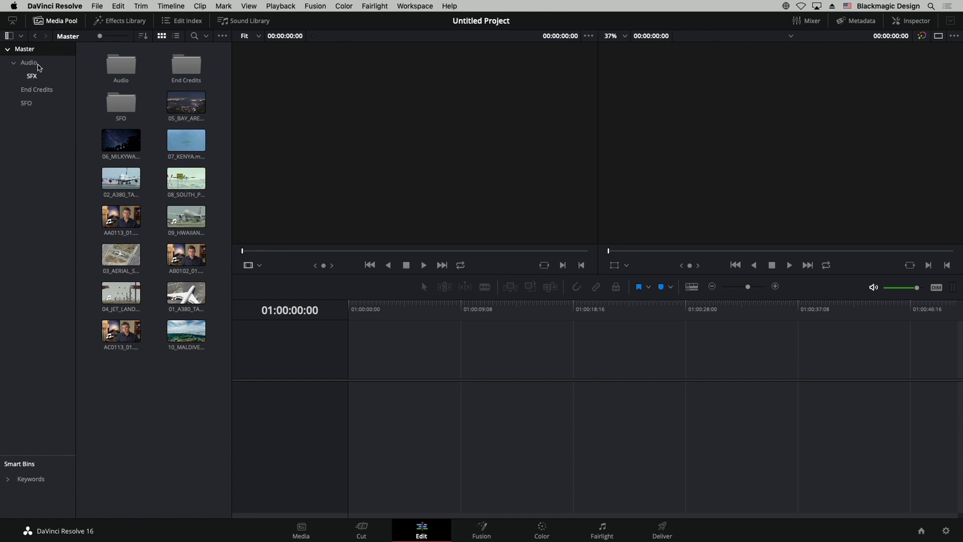
- List the Master clips without the bin list and hide the Audio Ch, Audio Codec, Date Modified and Duration columns
left_click(9, 35)
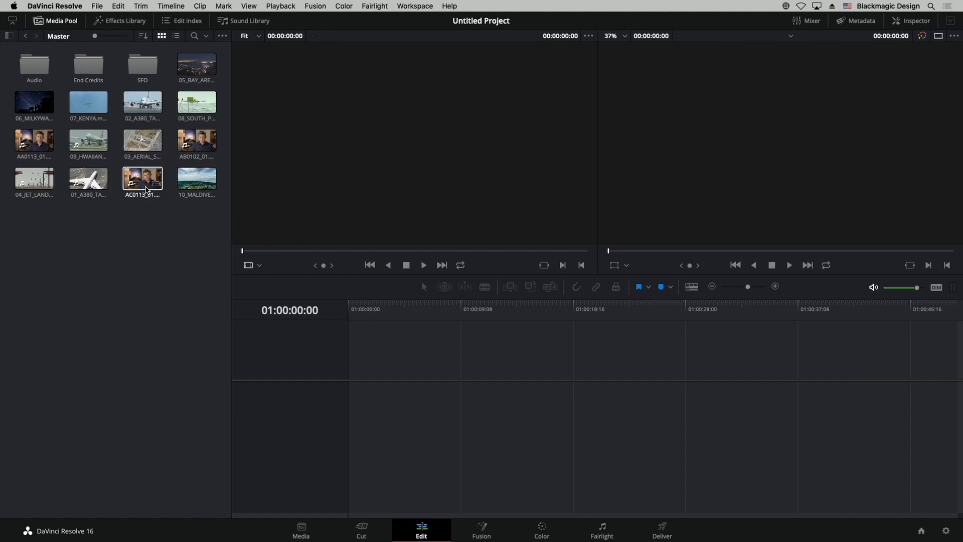
left_click(175, 36)
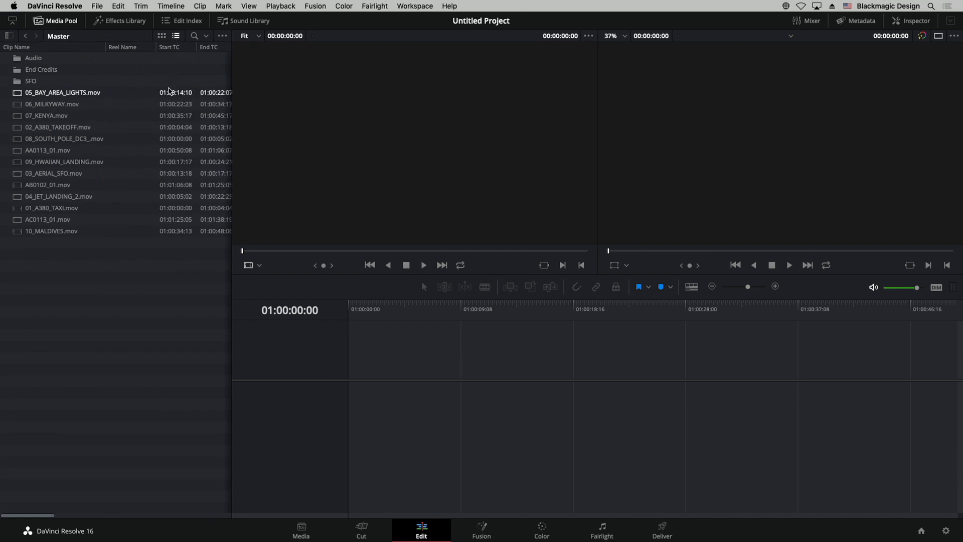
right_click(129, 48)
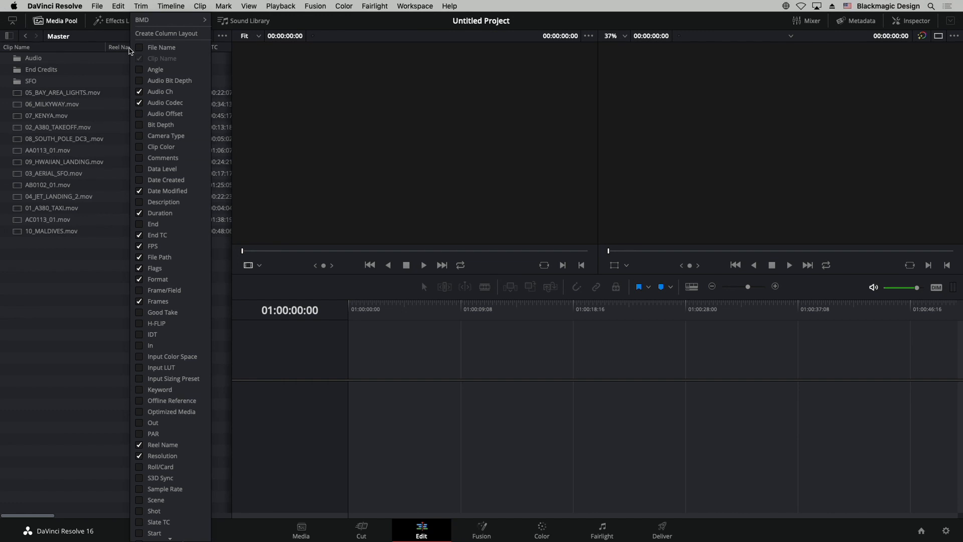
left_click(160, 92)
left_click(160, 103)
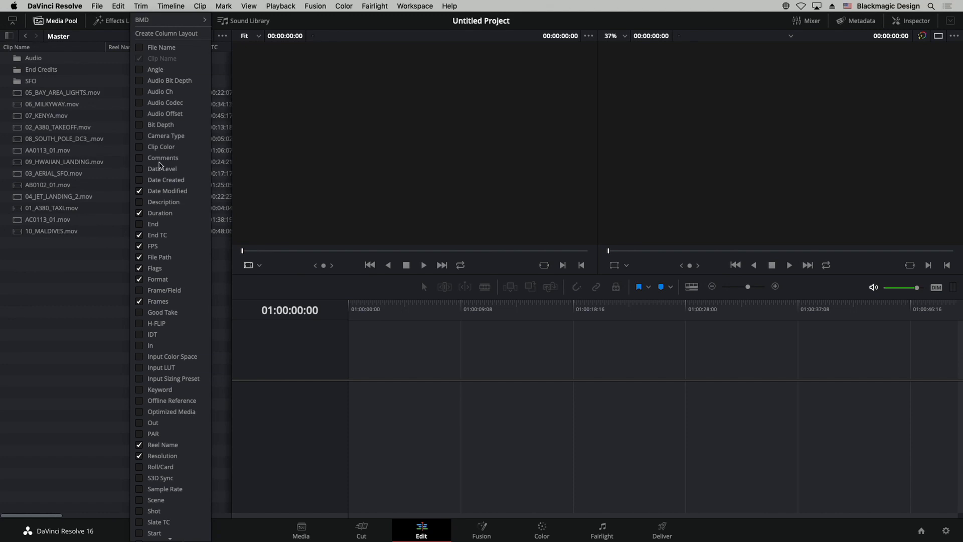
left_click(155, 193)
left_click(157, 214)
left_click(116, 36)
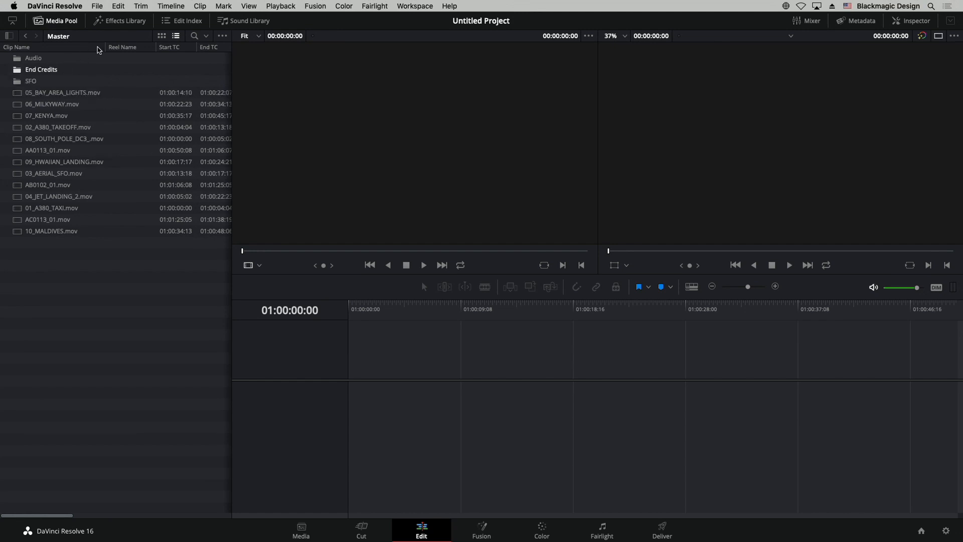
- Turn on the media pool filmstrip and preview the 05_BAY_AREA_LIGHTS, 06_MILKYWAY, 07_KENYA and 02_A380_TAKEOFF clips in it
left_click(222, 36)
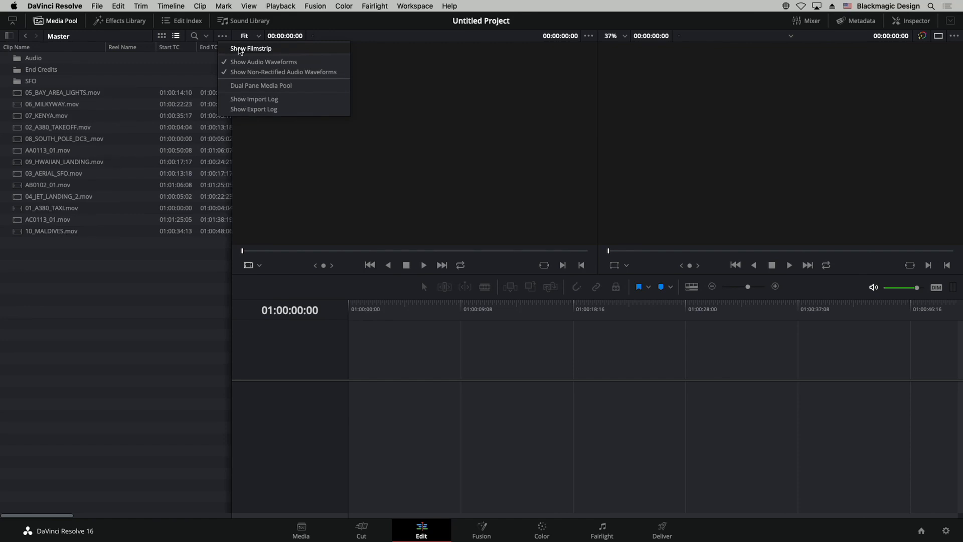
left_click(238, 51)
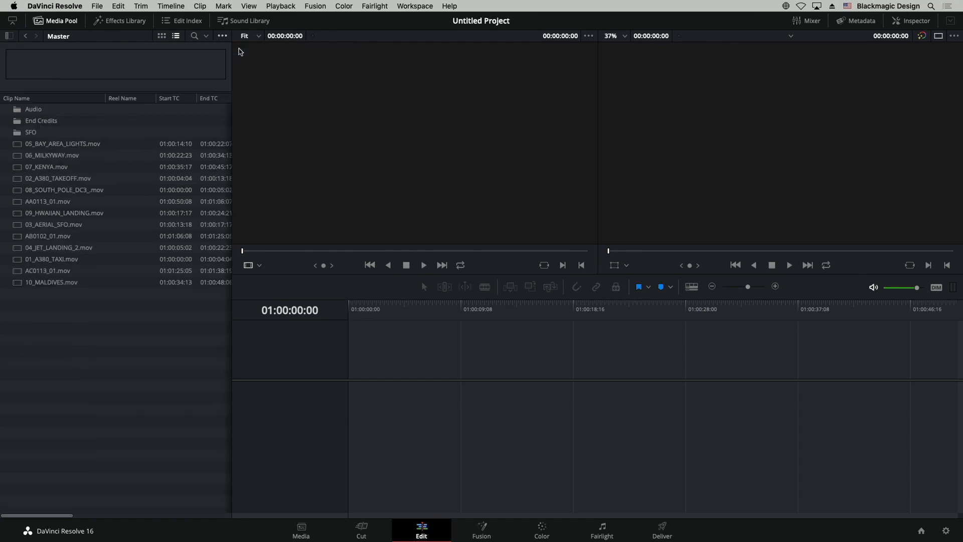
left_click(87, 146)
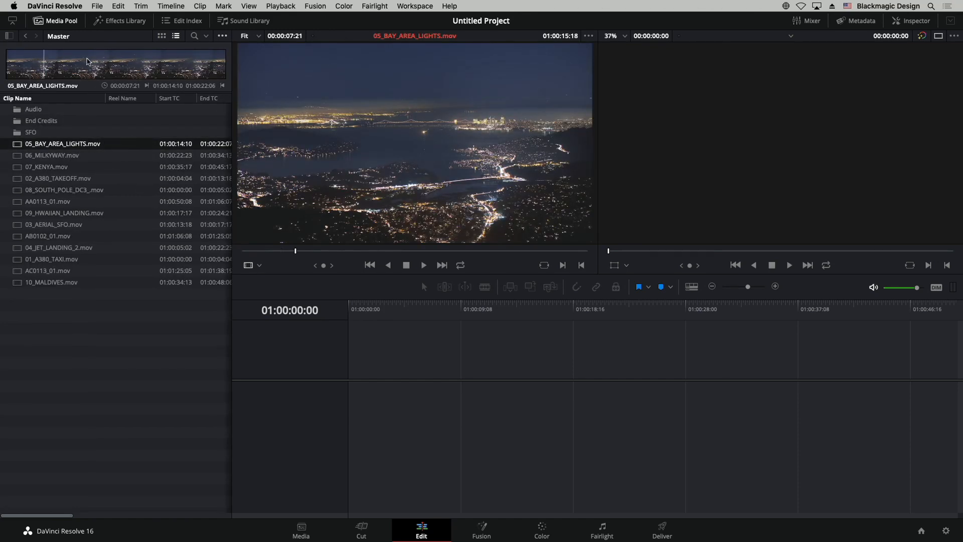
left_click(59, 157)
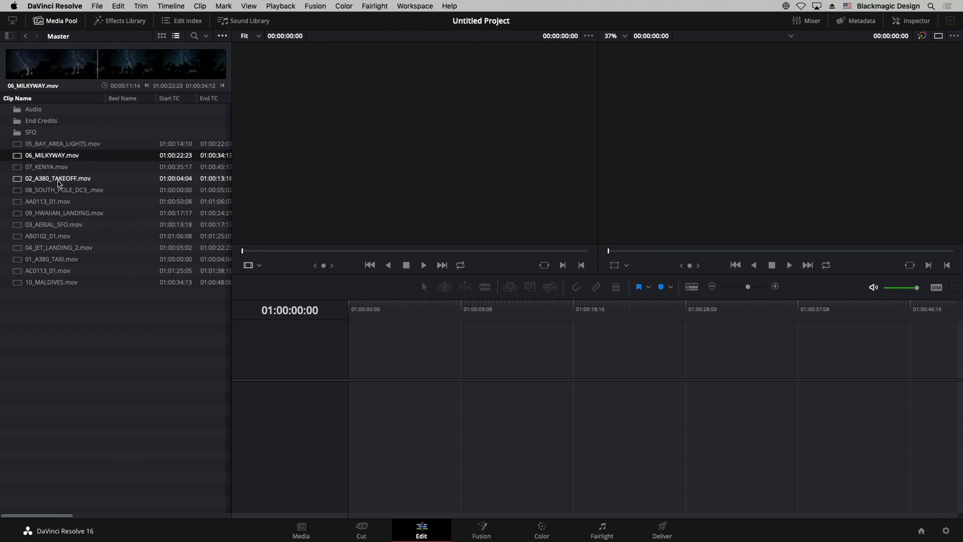
left_click(48, 171)
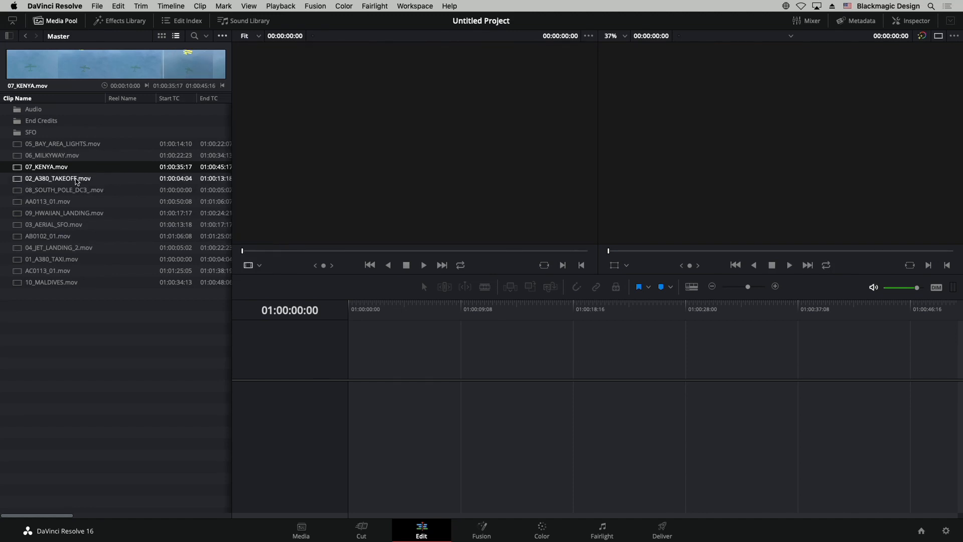
left_click(60, 178)
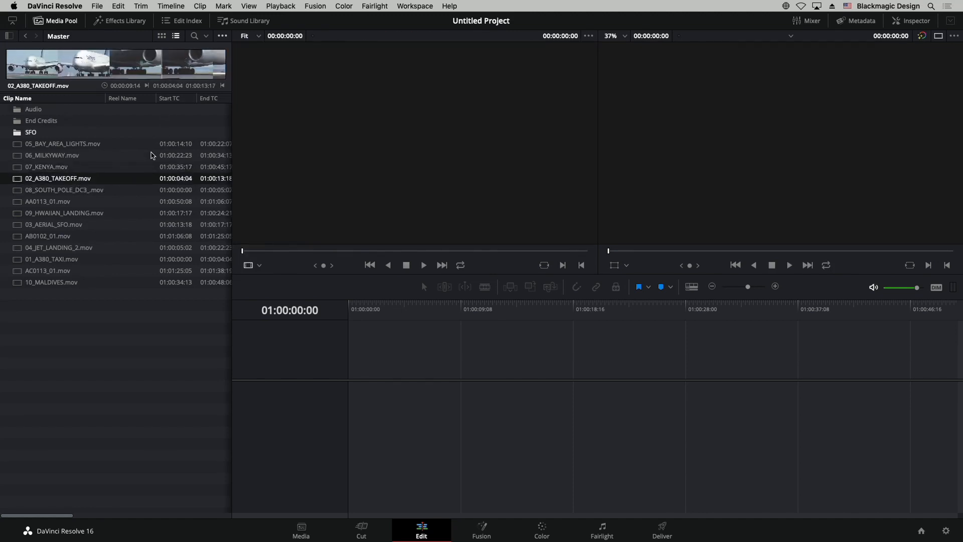
- Return the media pool to thumbnail view with the bin list shown and sort the clips by File Name
left_click(161, 36)
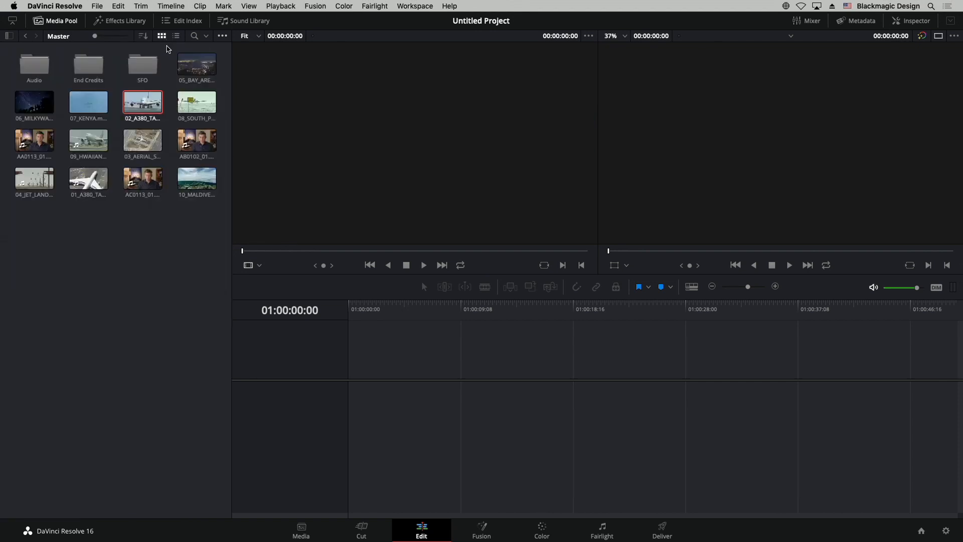
left_click(8, 36)
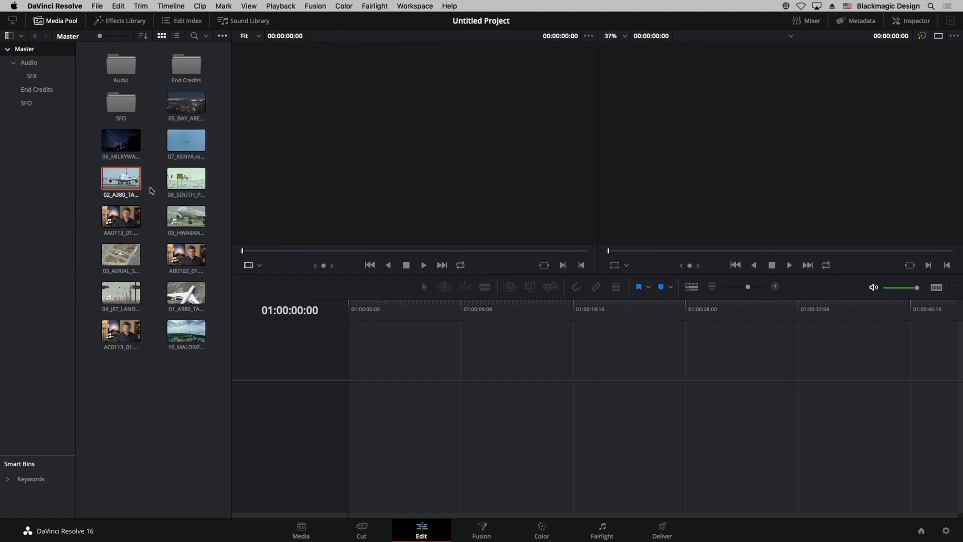
left_click(143, 36)
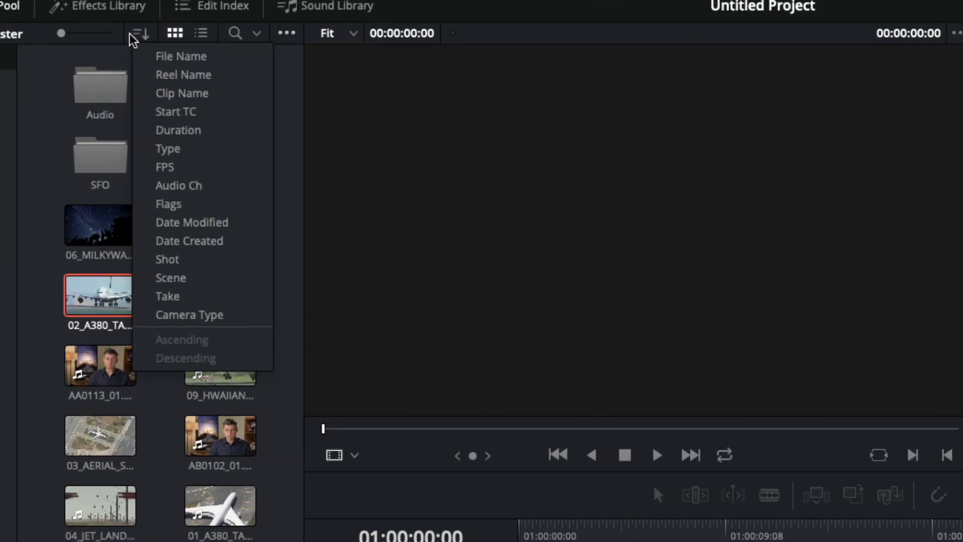
left_click(198, 63)
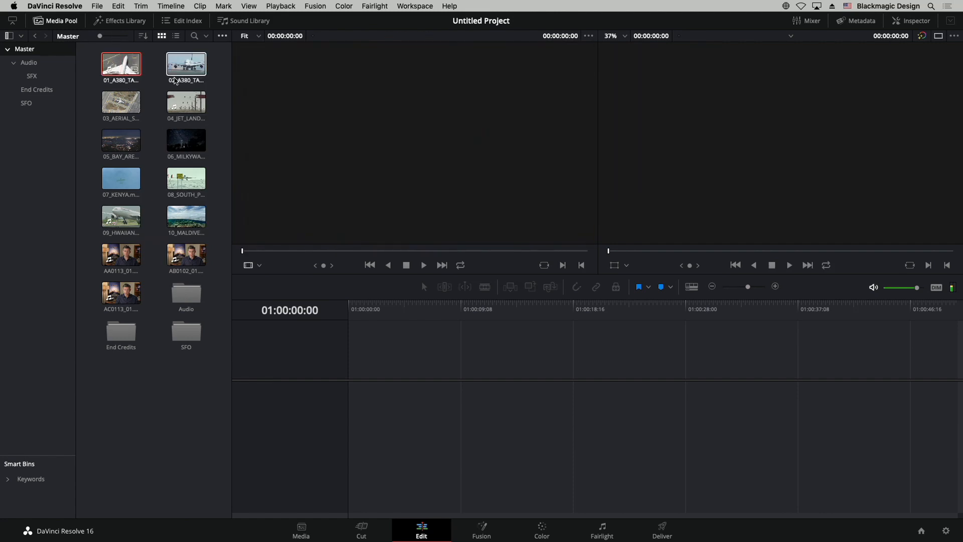
- Move the first three clips, numbered 01 to 03, from Master into the SFO bin and open that bin
left_click(121, 64)
left_click(133, 107, "shift")
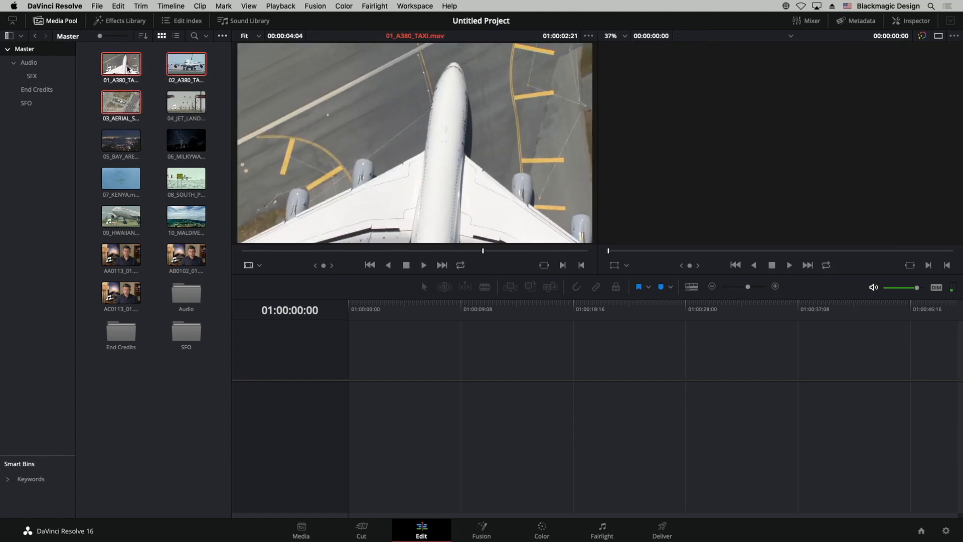
left_click_drag(118, 73, 29, 104)
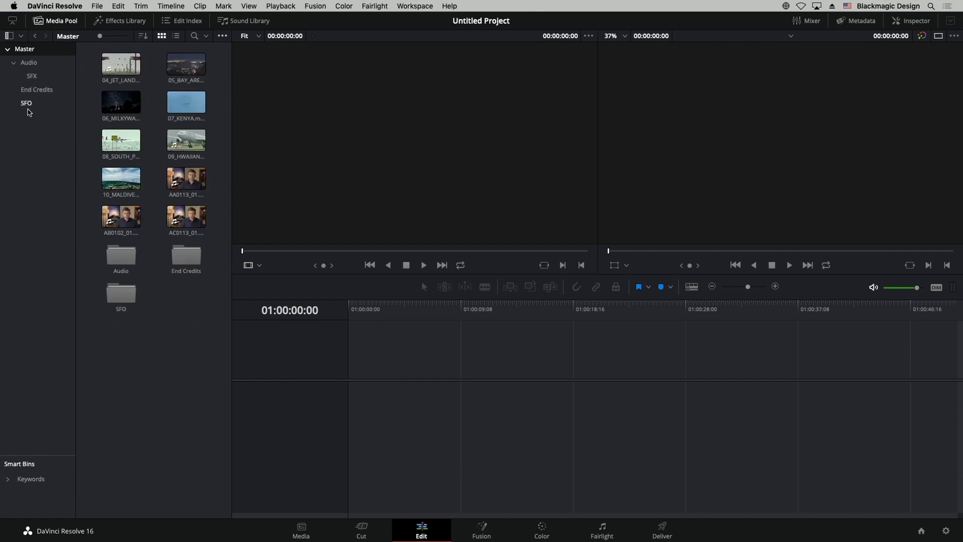
left_click(30, 106)
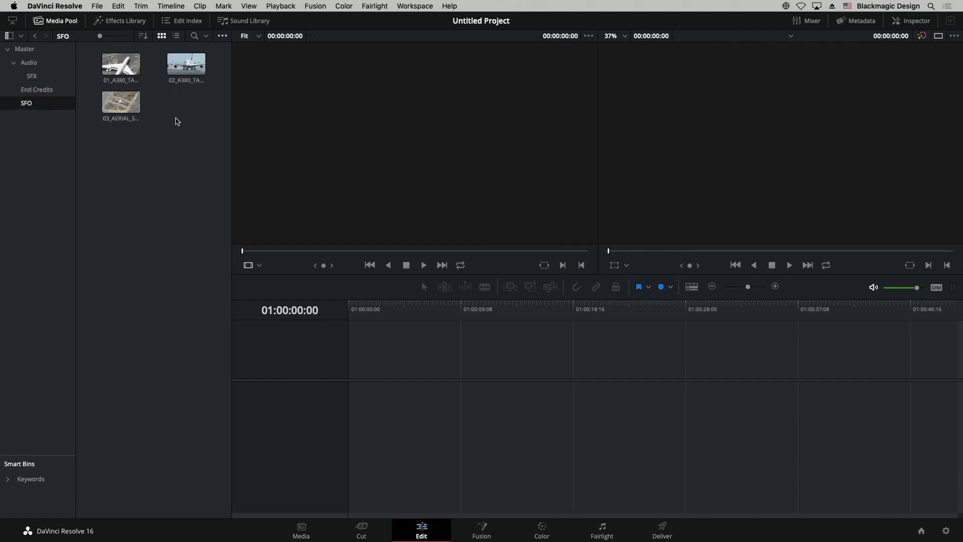
- Create a timeline from the Master bin's AA0113_01.mov clip and trim the clip's end to a duration of about 12 seconds
left_click(30, 49)
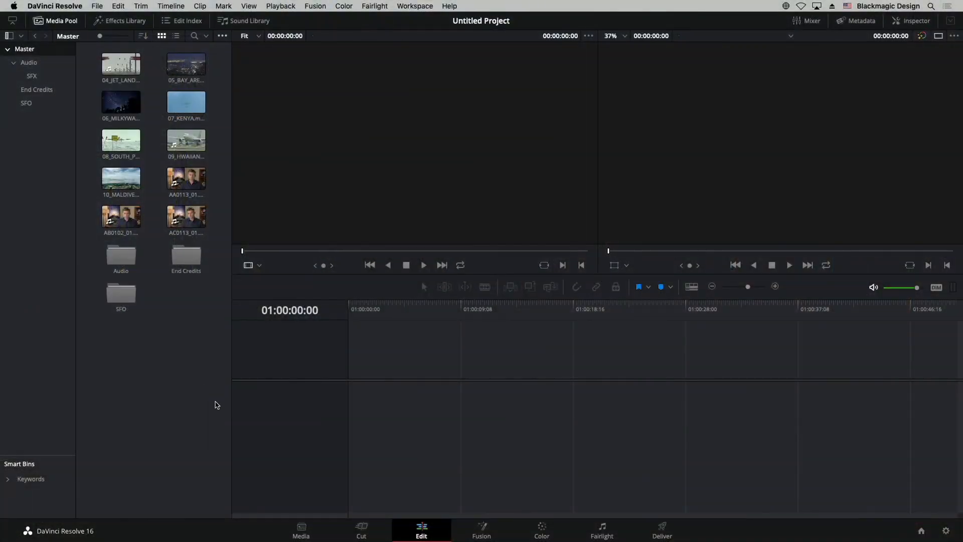
left_click_drag(184, 179, 346, 427)
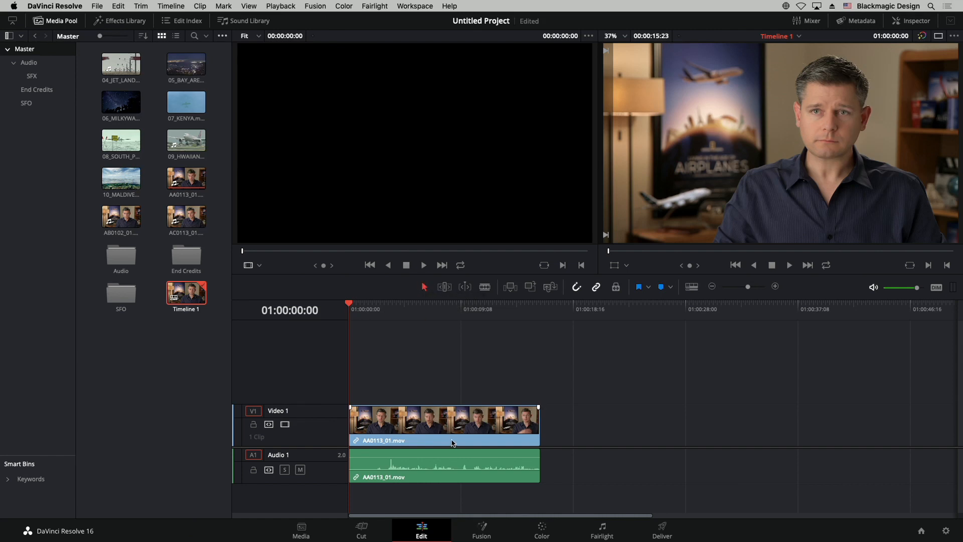
left_click_drag(432, 428, 381, 429)
left_click_drag(538, 428, 489, 431)
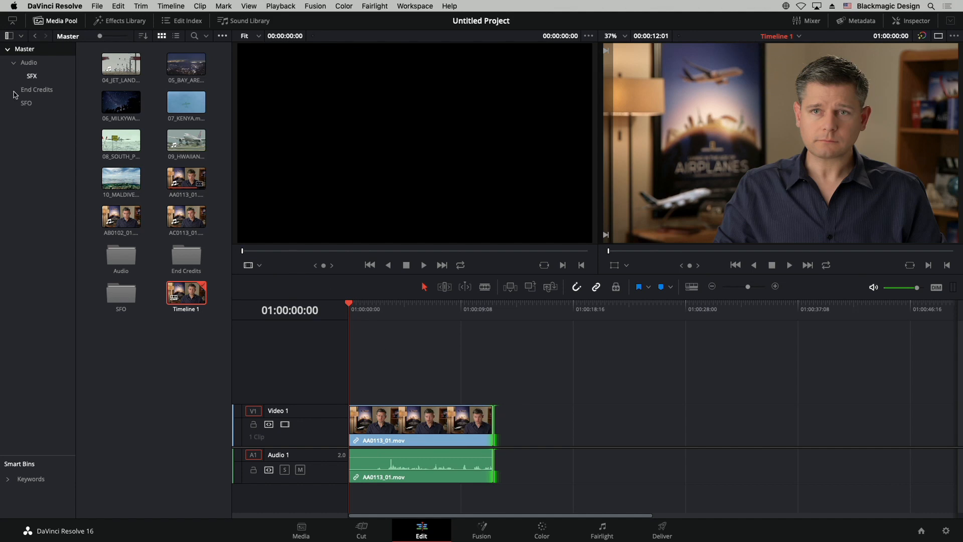
- Load 02_A380_TAKEOFF.mov from the SFO bin into the source viewer and mark an in point at 01:00:06:12
left_click(26, 102)
double_click(121, 103)
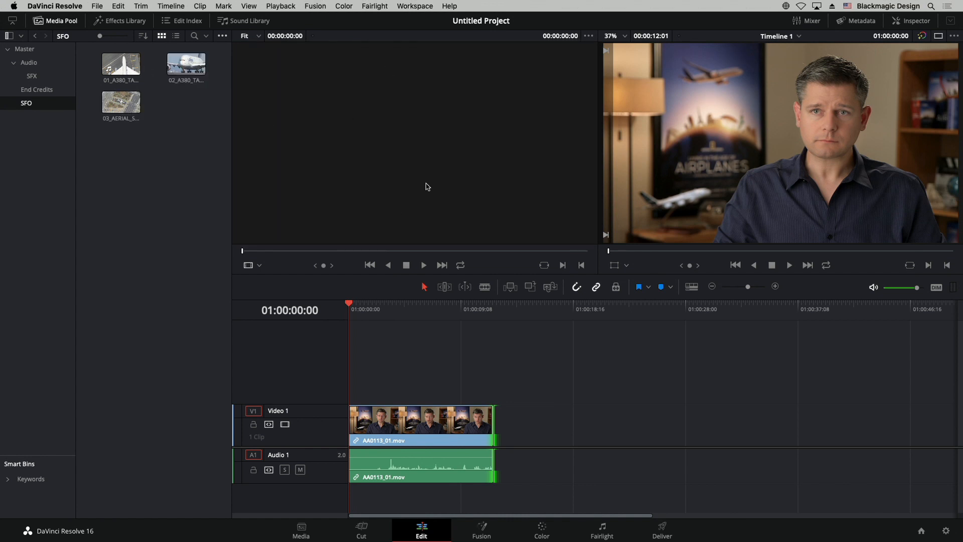
left_click(186, 64)
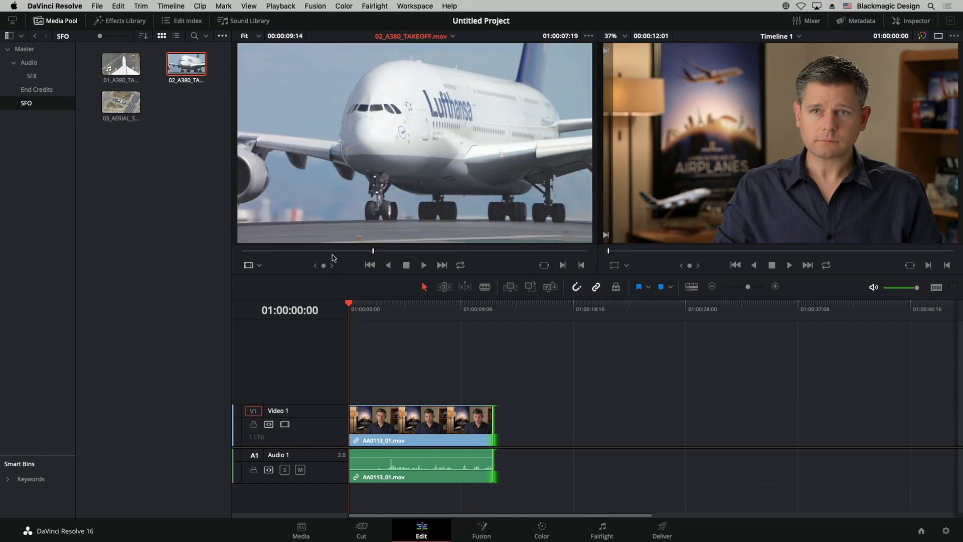
mouse_move(332, 250)
left_mouse_down()
mouse_move(265, 249)
mouse_move(549, 251)
mouse_move(286, 253)
mouse_move(451, 251)
mouse_move(316, 253)
mouse_move(521, 266)
mouse_move(326, 263)
left_mouse_up()
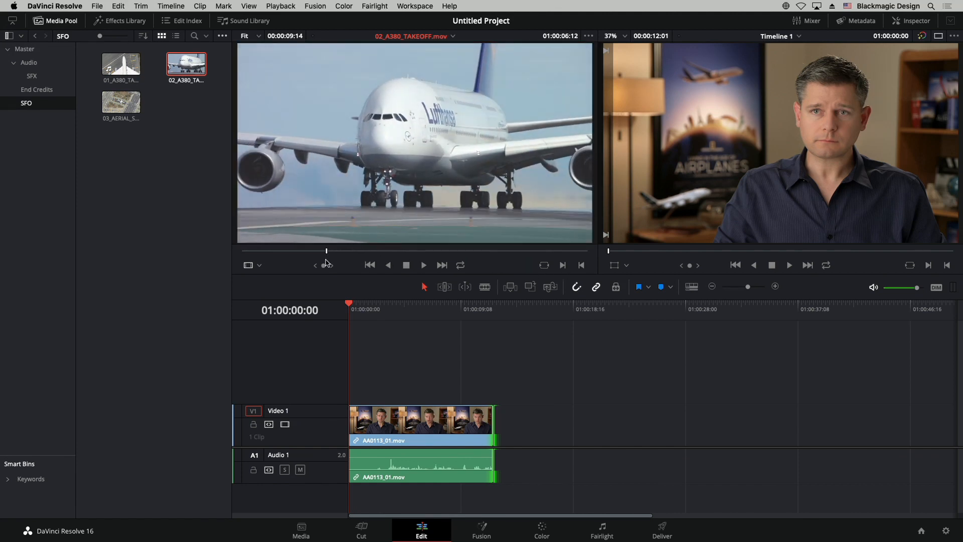
left_click(562, 266)
- Mark the takeoff clip's out point at about 01:00:11:04 and place the marked range on Video 1 directly after AA0113_01.mov
left_click_drag(323, 256, 518, 257)
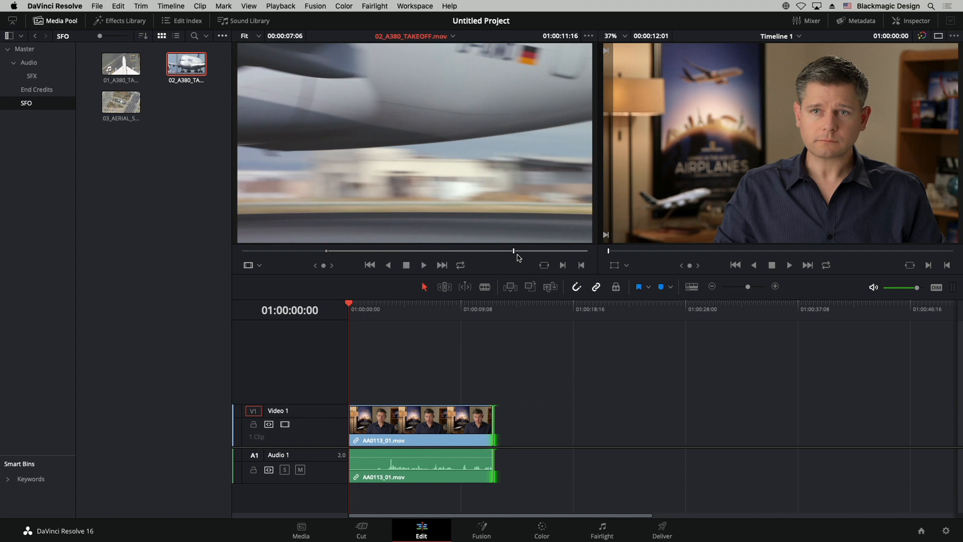
left_click(580, 266)
left_click_drag(491, 252, 495, 253)
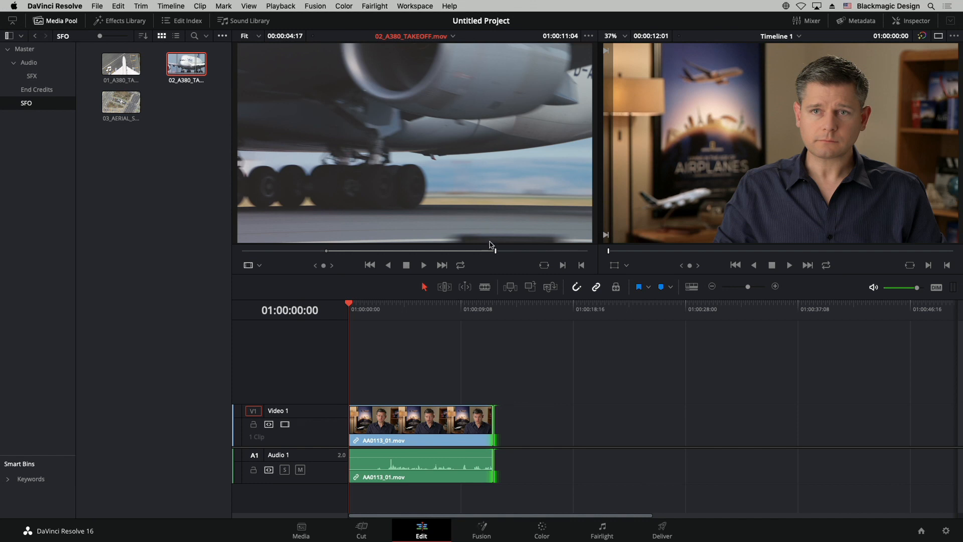
left_click_drag(432, 151, 498, 439)
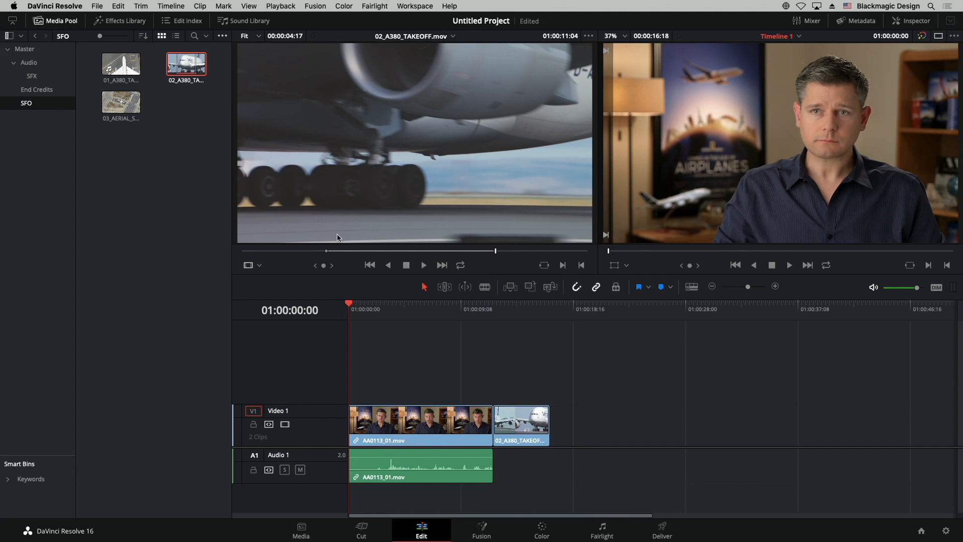
- Load 01_A380_TAXI.mov from the SFO bin into the source viewer and play through it
double_click(142, 72)
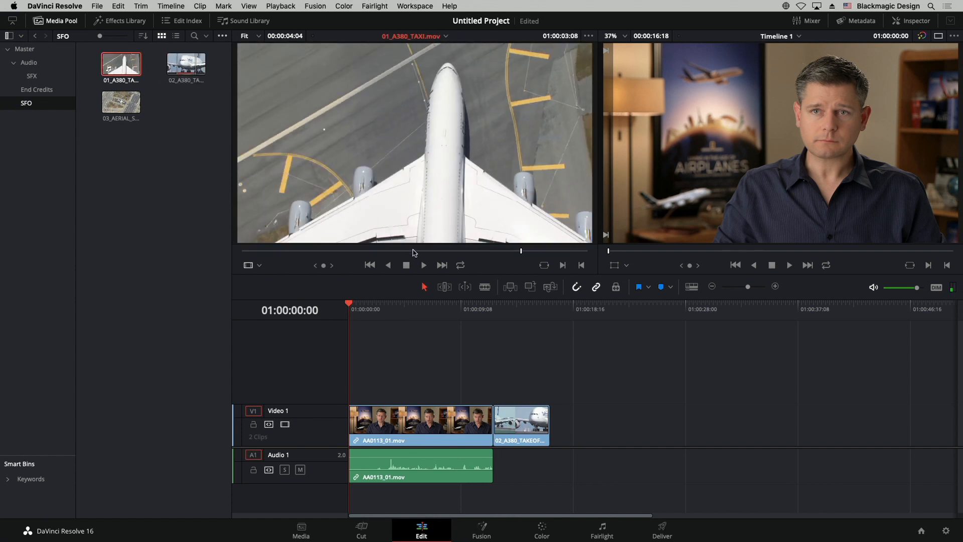
left_click_drag(414, 251, 247, 260)
key("space")
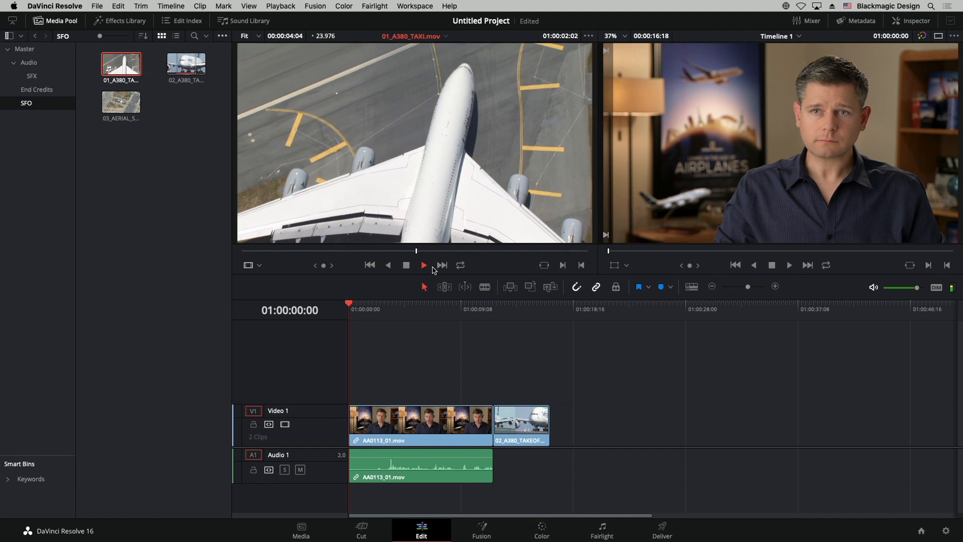
key("space")
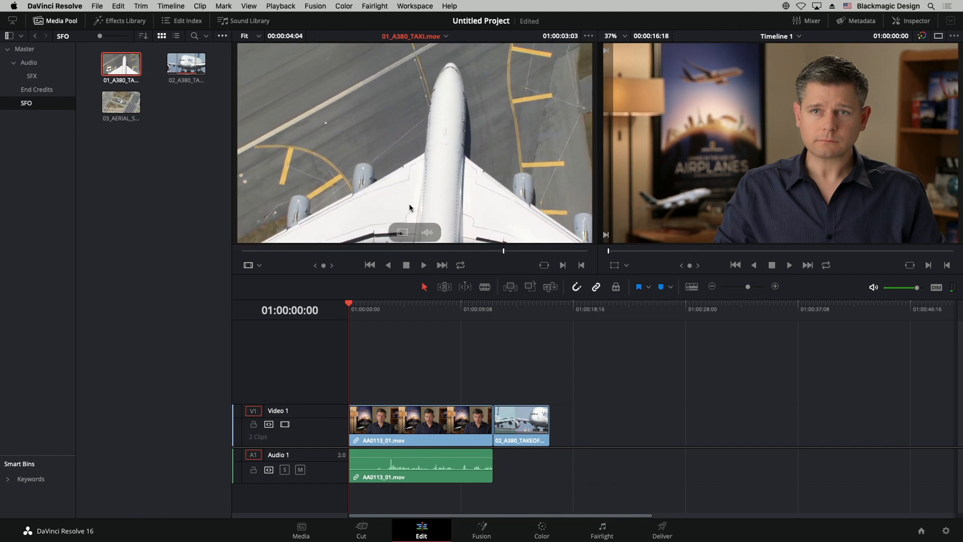
left_click_drag(399, 252, 489, 254)
mouse_move(489, 189)
left_mouse_down()
mouse_move(519, 213)
mouse_move(579, 331)
mouse_move(562, 436)
mouse_move(520, 241)
mouse_move(491, 201)
left_mouse_up()
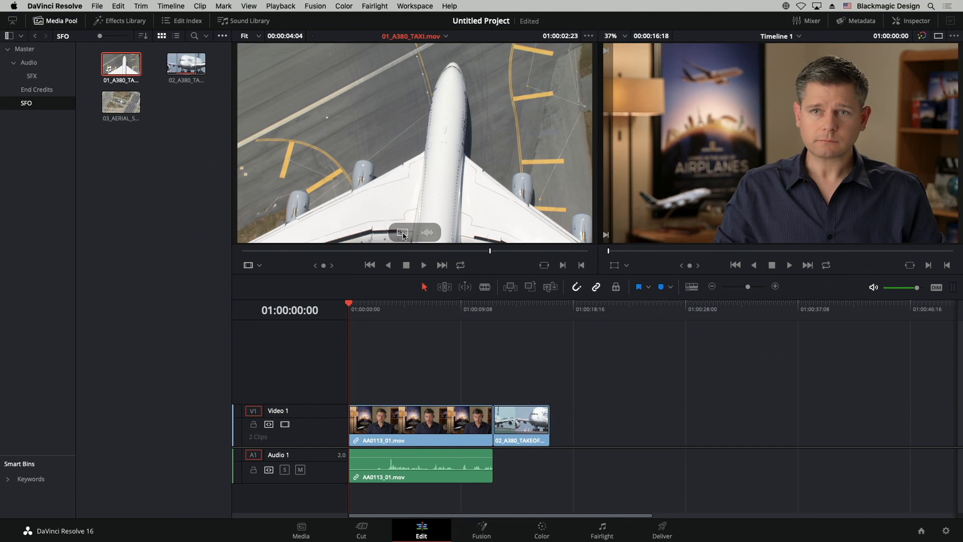
left_click_drag(402, 234, 441, 157)
left_click_drag(429, 236, 495, 210)
left_click_drag(405, 233, 481, 133)
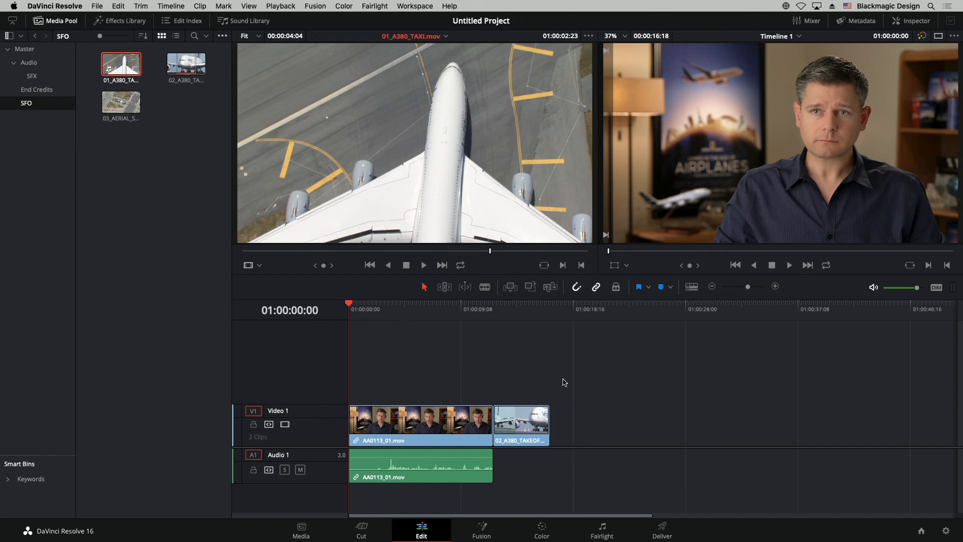
- Append 01_A380_TAXI.mov with both picture and sound to the end of the timeline and undo that edit
mouse_move(494, 143)
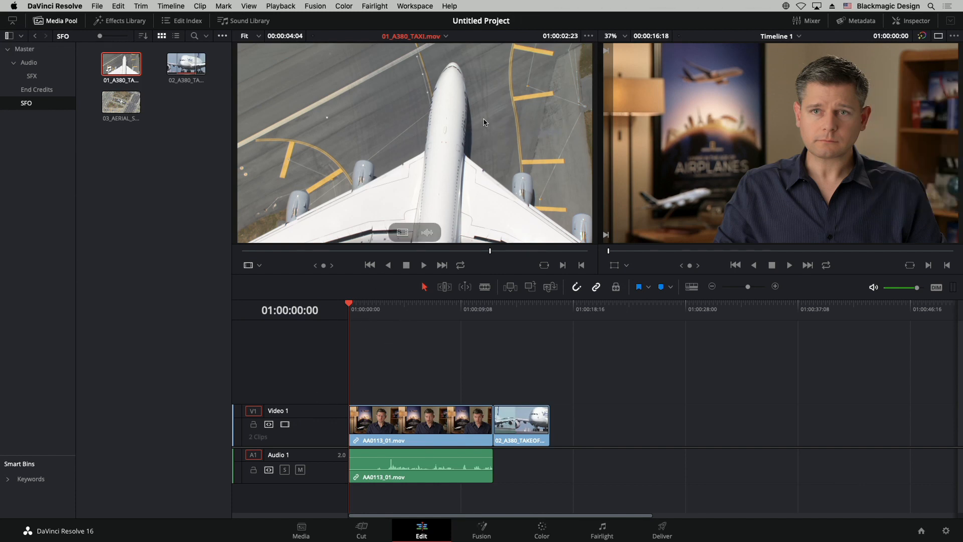
left_click_drag(484, 122, 945, 191)
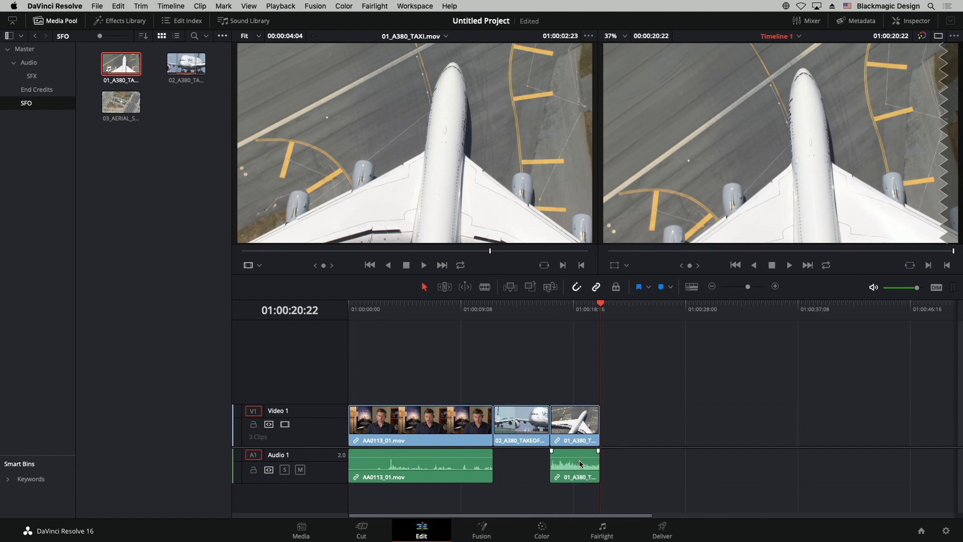
key("super+z")
- Append only the video of 01_A380_TAXI.mov to the end of the timeline
mouse_move(401, 233)
left_click_drag(401, 232, 910, 191)
mouse_move(579, 314)
left_mouse_down()
mouse_move(528, 315)
mouse_move(596, 311)
left_mouse_up()
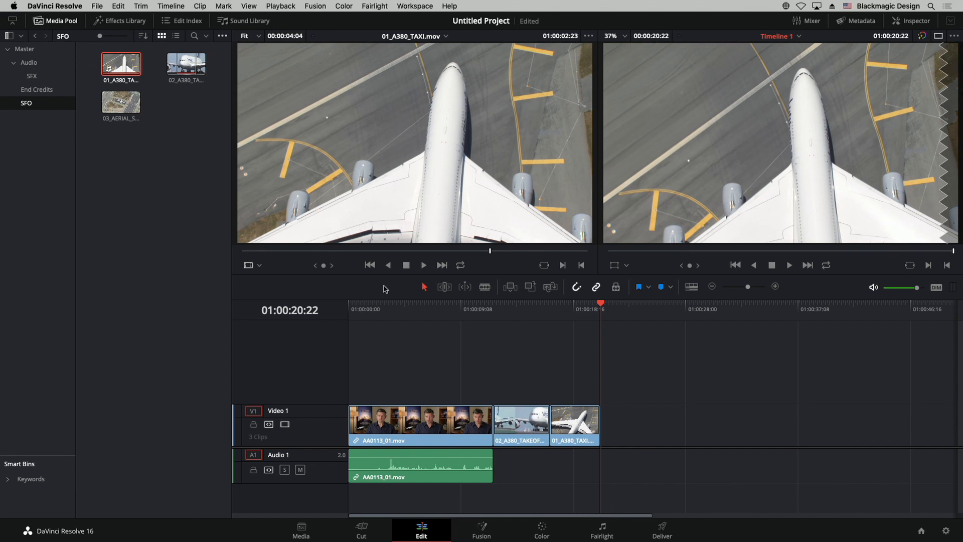
- Add Music Score for Trailer.mov from the Audio bin at the timeline's start on a new Audio 2 track and enlarge the audio track area
left_click(28, 62)
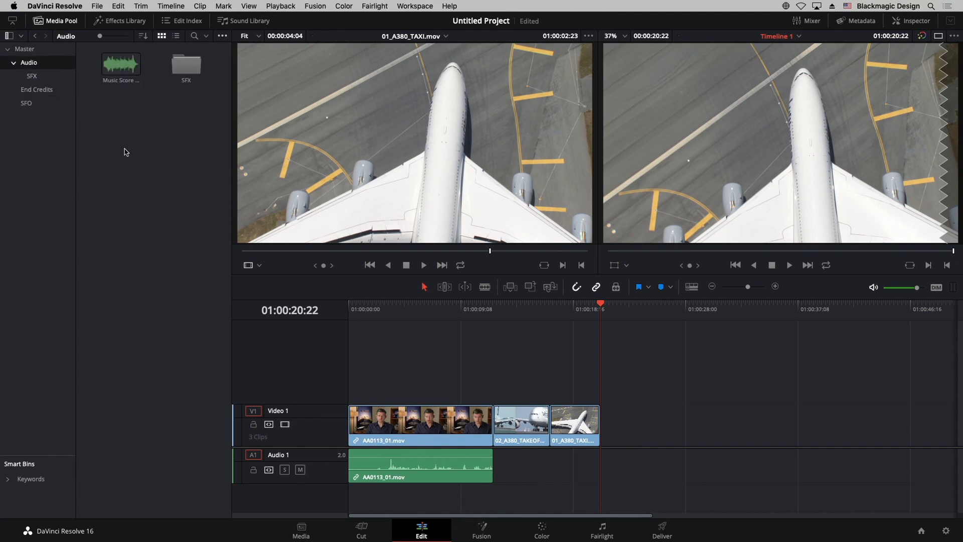
double_click(120, 68)
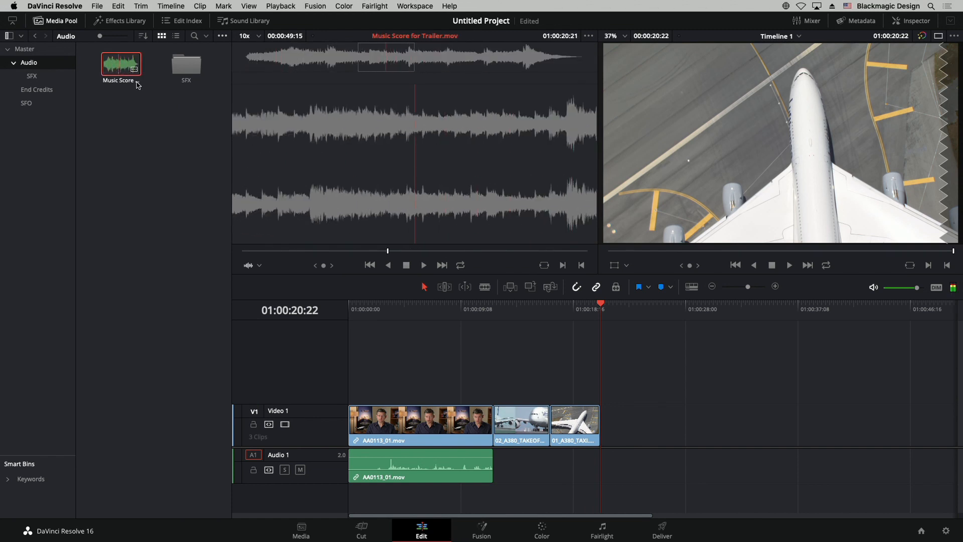
left_click_drag(120, 68, 361, 500)
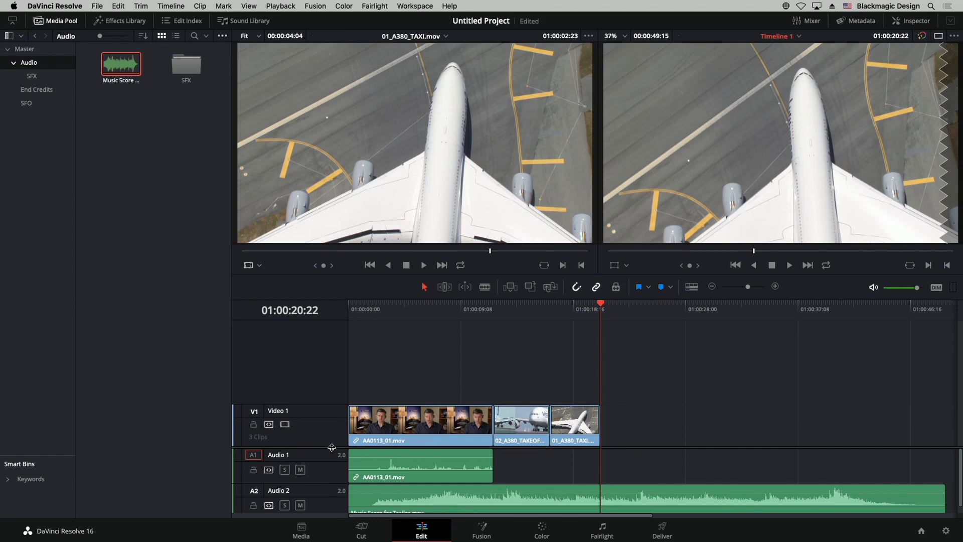
left_click_drag(331, 446, 333, 383)
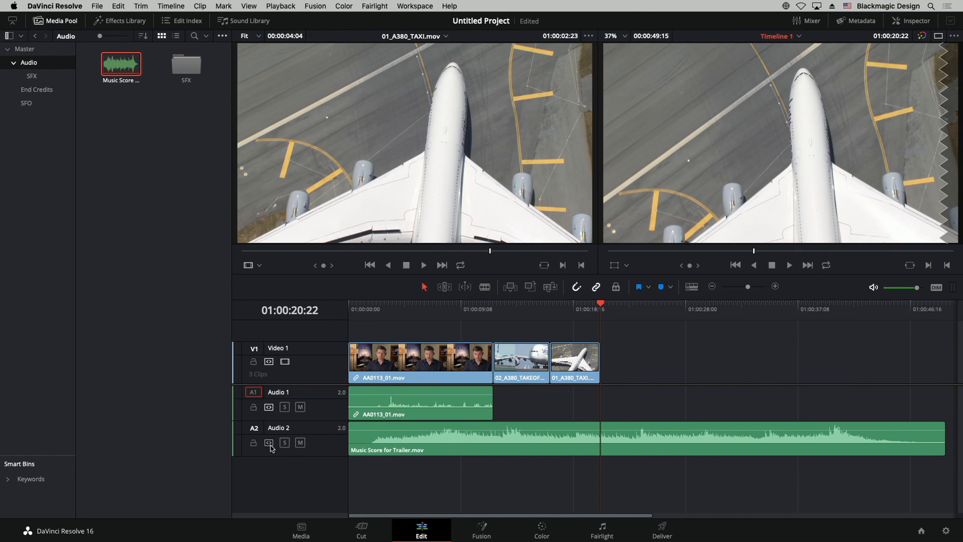
- Insert 01_A380_TAXI.mov at 01:00:20:22 with Audio 2 still auto-selected and undo the insert
key("super+minus")
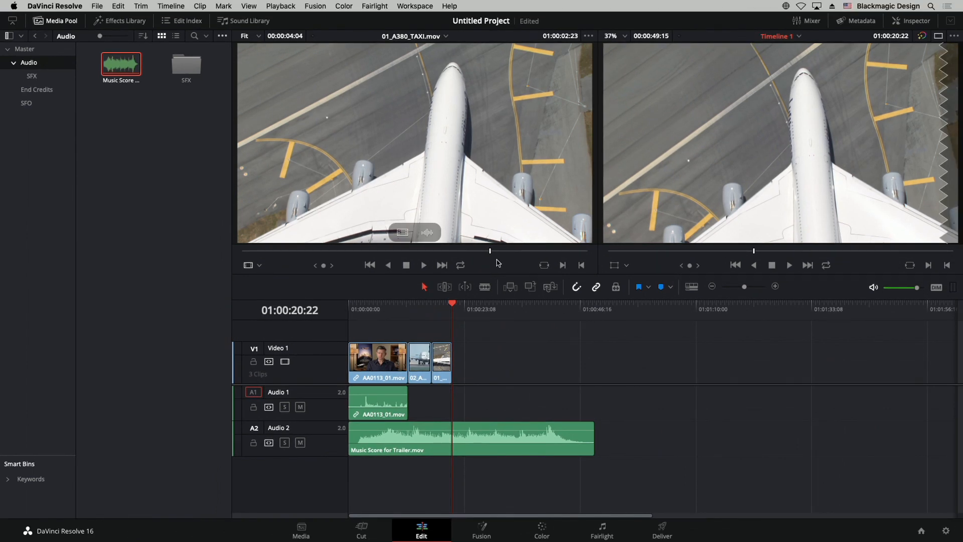
left_click(510, 287)
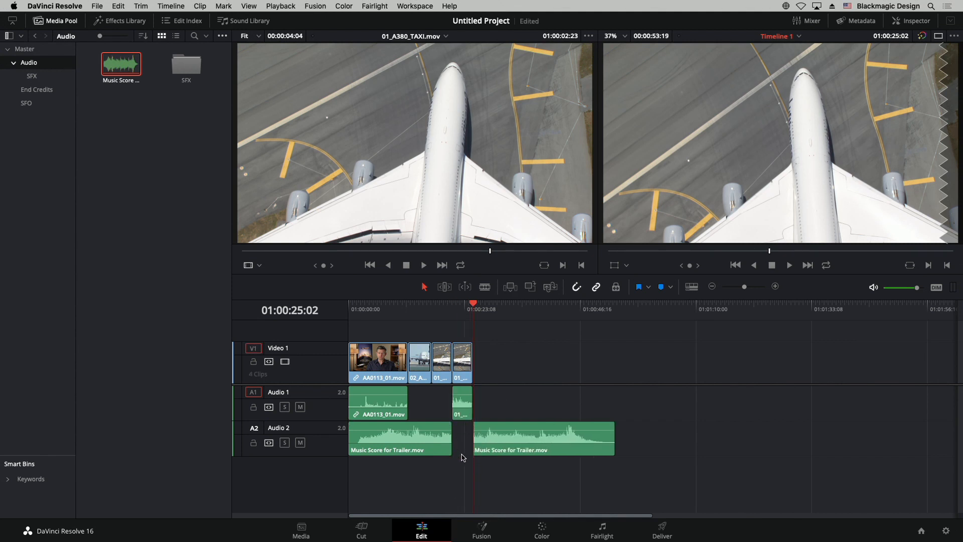
key("super+z")
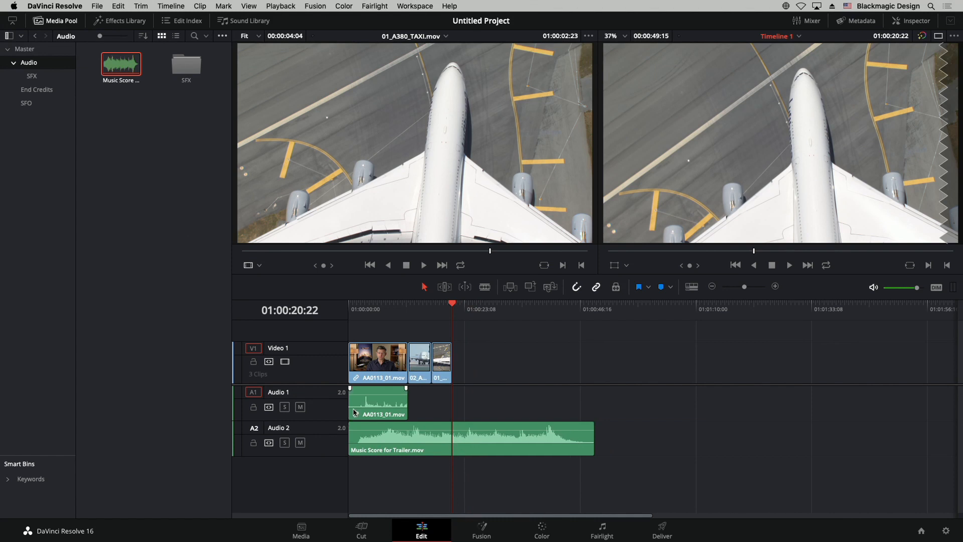
- Turn off auto track selection for Audio 2, test it by inserting 01_A380_TAXI.mov at the playhead, and undo the insert
left_click(269, 444)
left_click(509, 289)
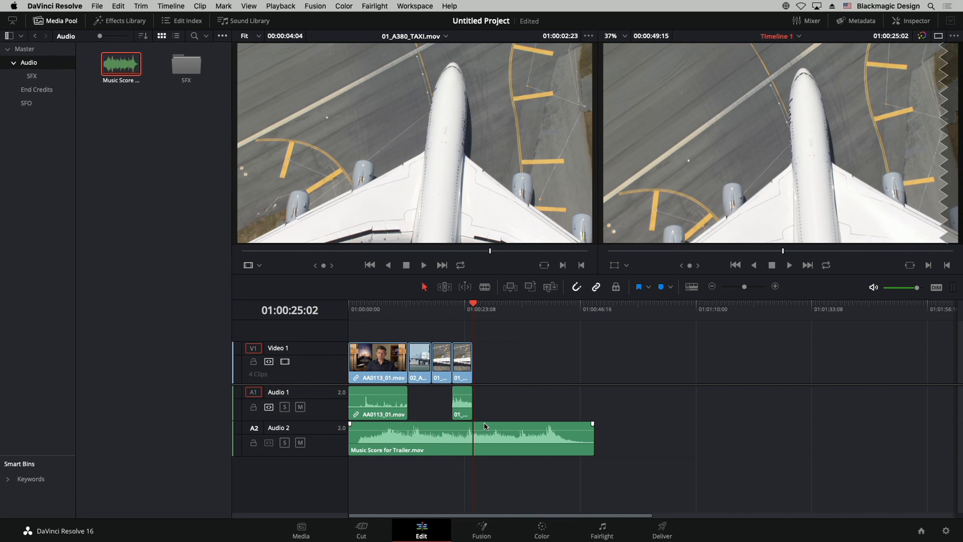
key("super+z")
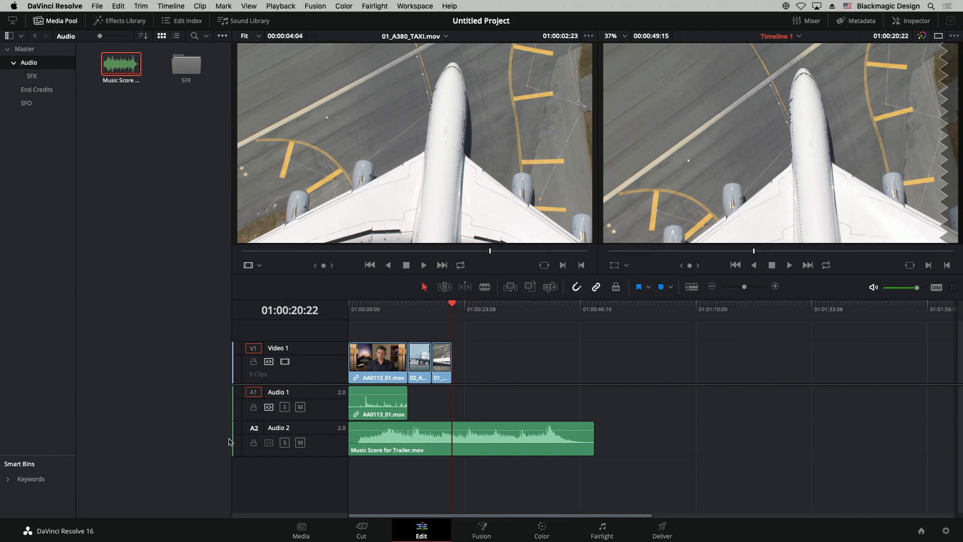
- Lock Audio 2 and test-insert 01_A380_TAXI.mov at the playhead, undoing the insert and unlocking the track
left_click(270, 445)
left_click(270, 445)
left_click(253, 443)
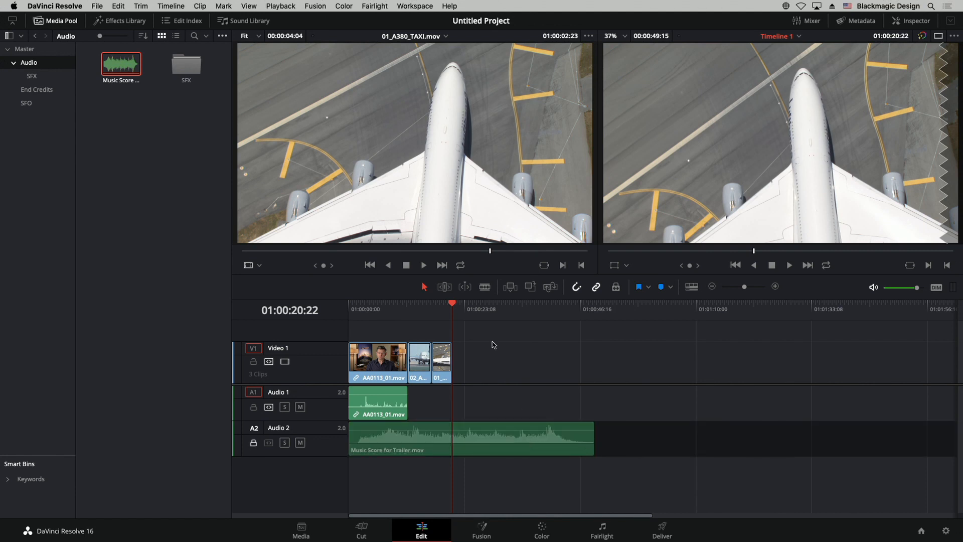
left_click(510, 287)
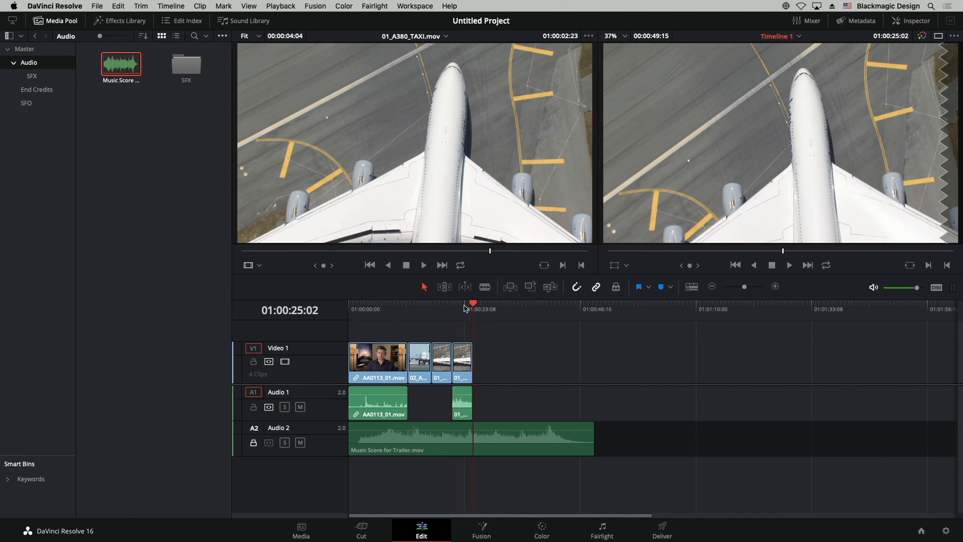
key("super+z")
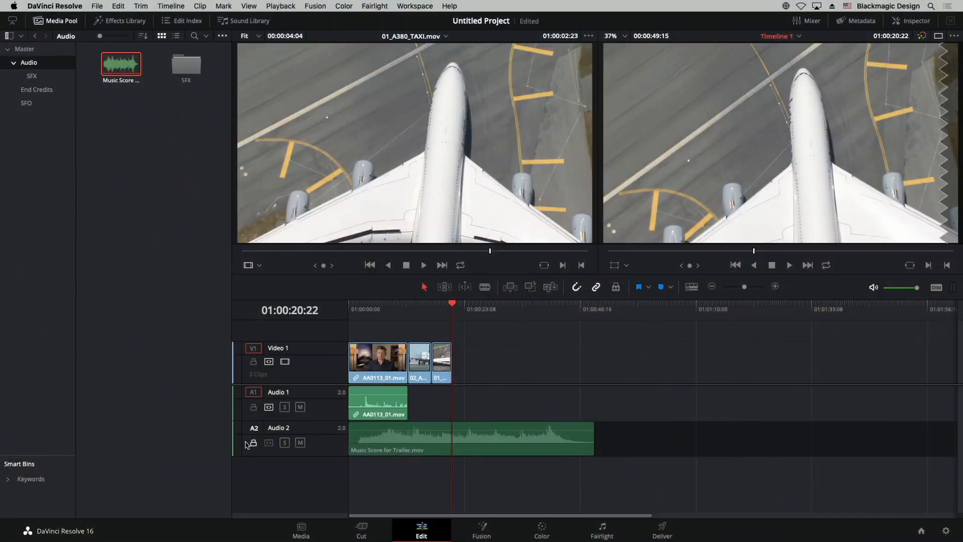
left_click(254, 443)
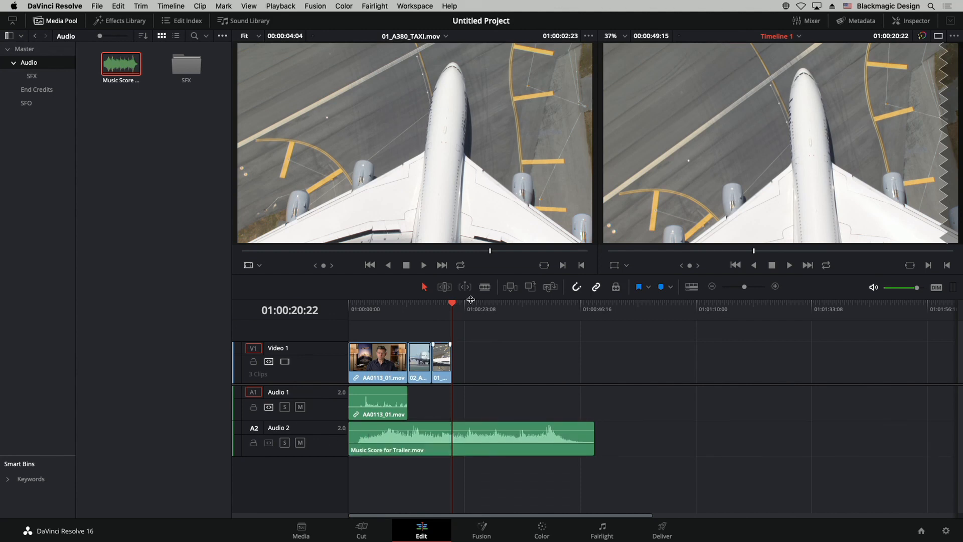
- Play the interview section and lower the Music Score for Trailer.mov volume on Audio 2, rechecking from 01:00:04:00 and raising it slightly
left_click_drag(442, 307, 375, 311)
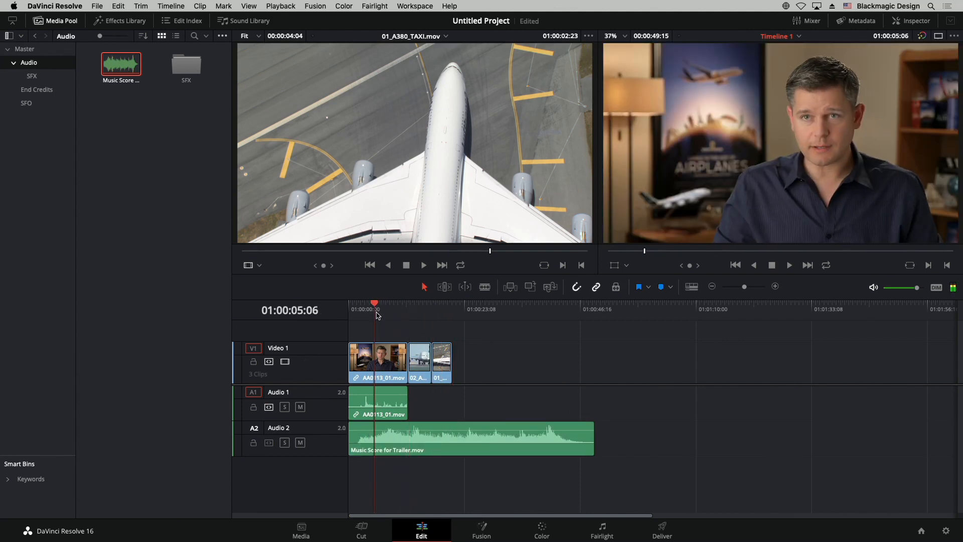
key("space")
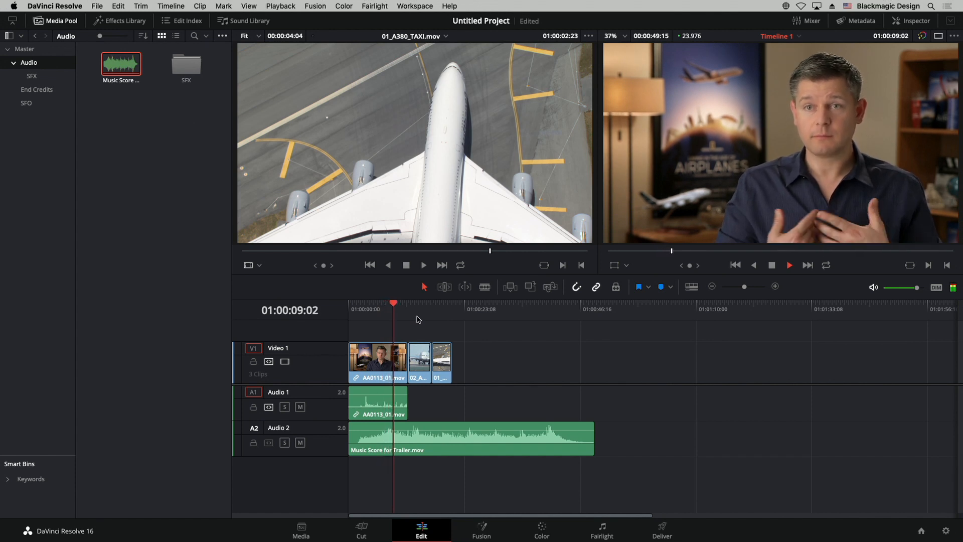
key("space")
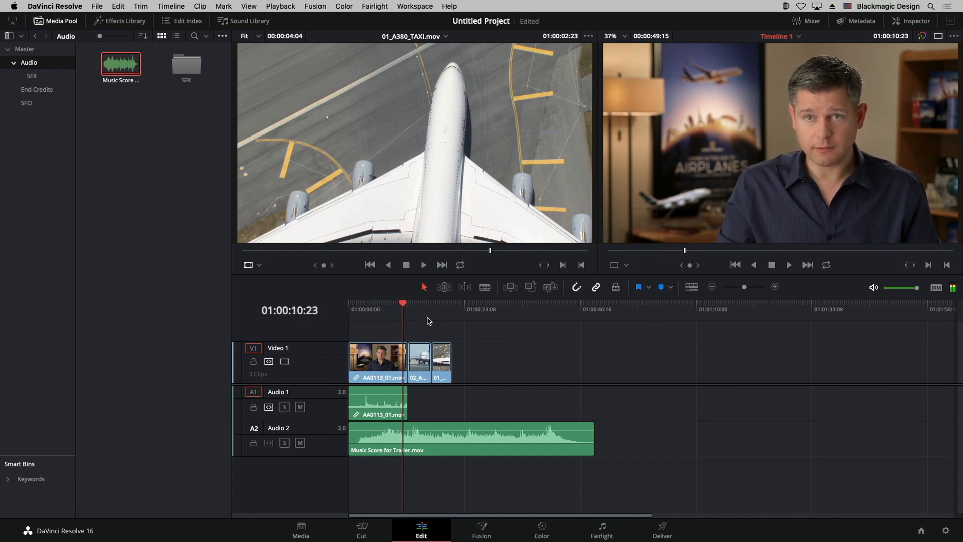
left_click(363, 434)
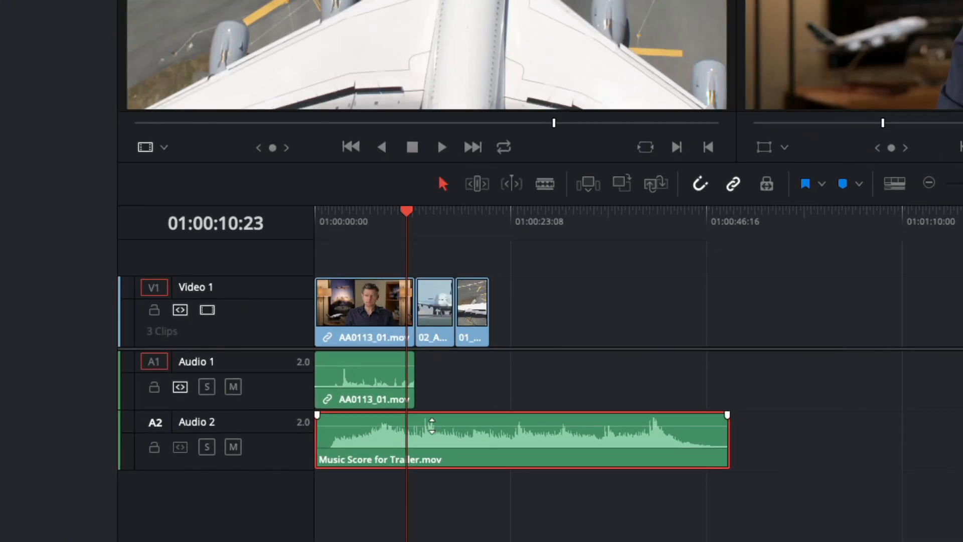
mouse_move(431, 425)
left_mouse_down()
mouse_move(431, 438)
mouse_move(421, 434)
left_mouse_up()
left_click(351, 219)
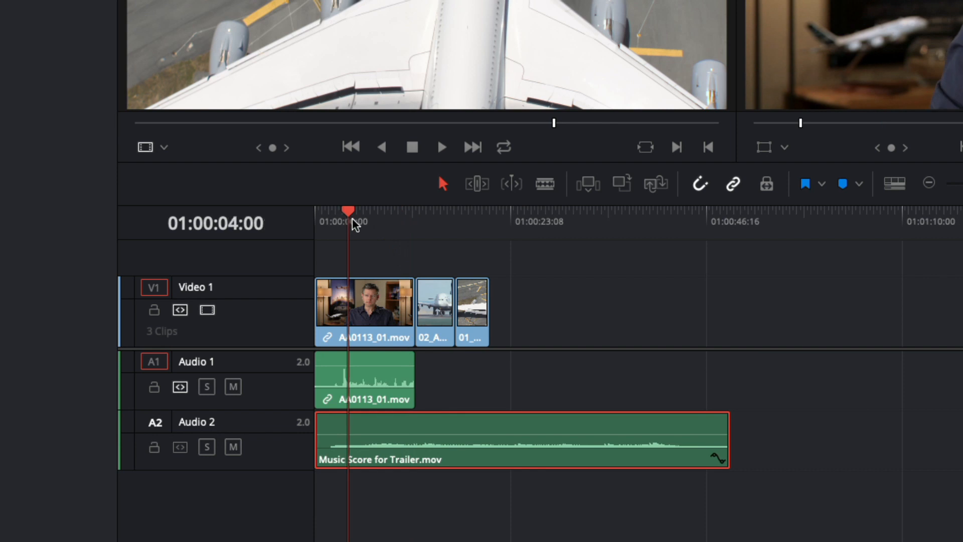
key("space")
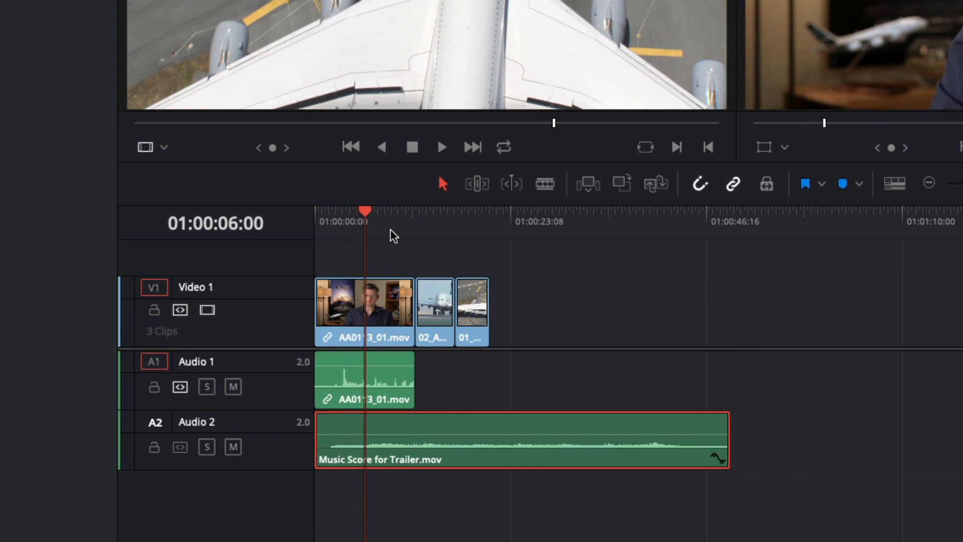
key("space")
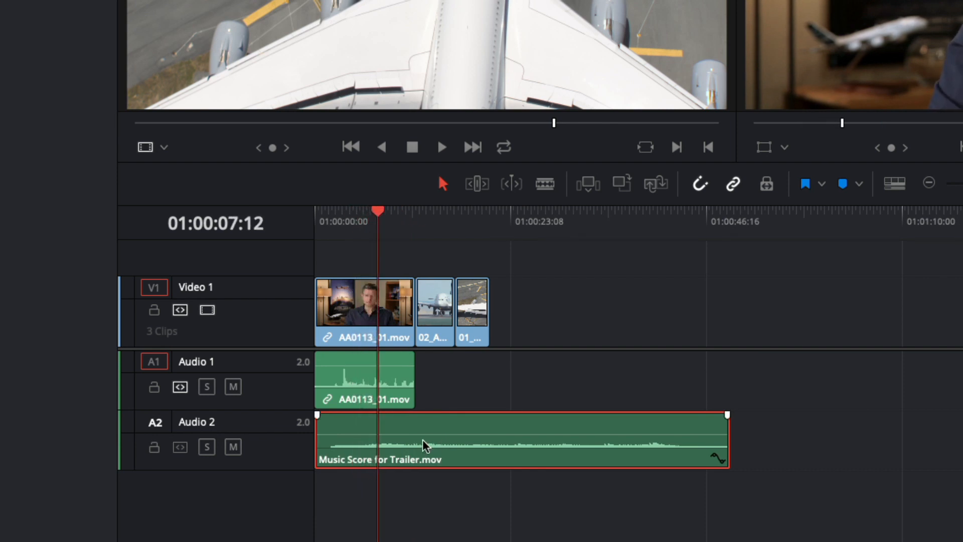
left_click_drag(421, 434, 421, 429)
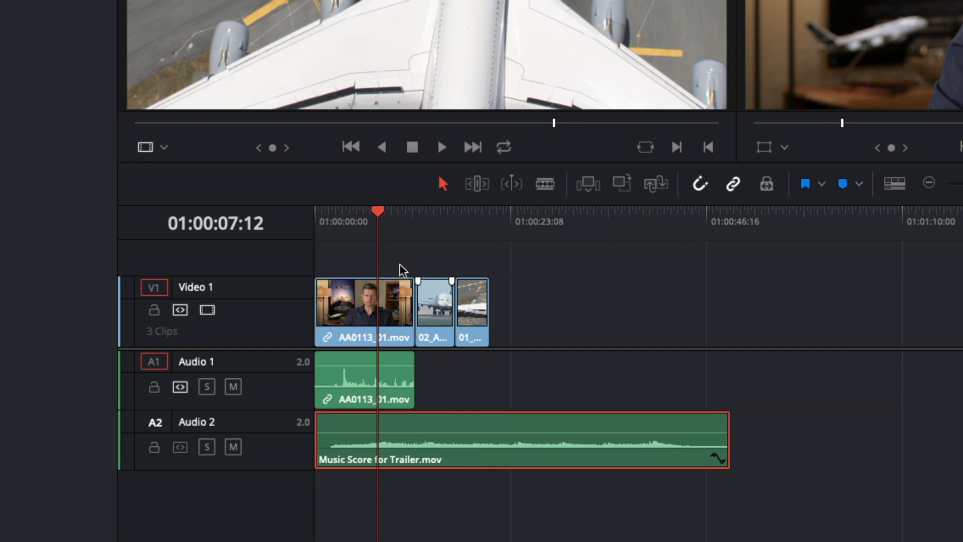
- Lock the Audio 2 track and park the playhead at the end of the last video clip, 01:00:20:22
key("space")
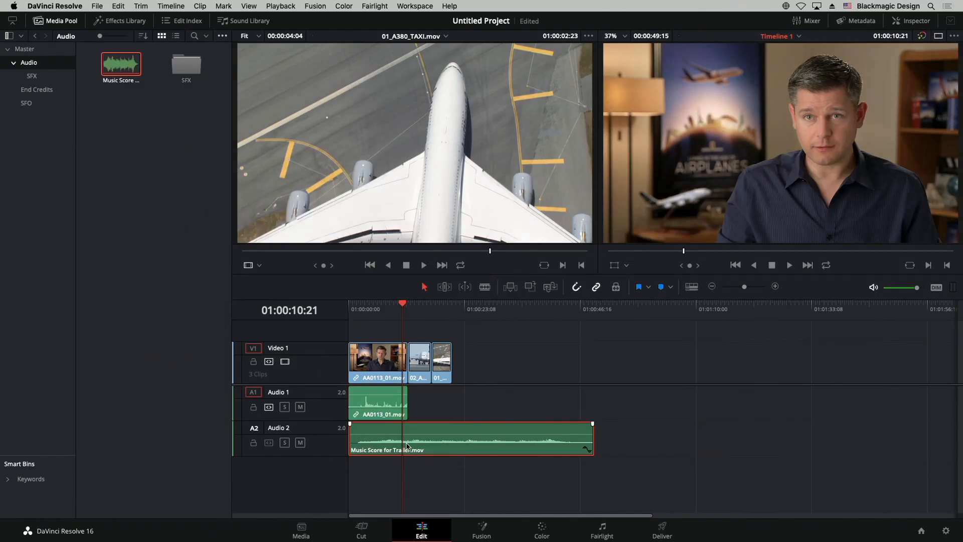
left_click(253, 442)
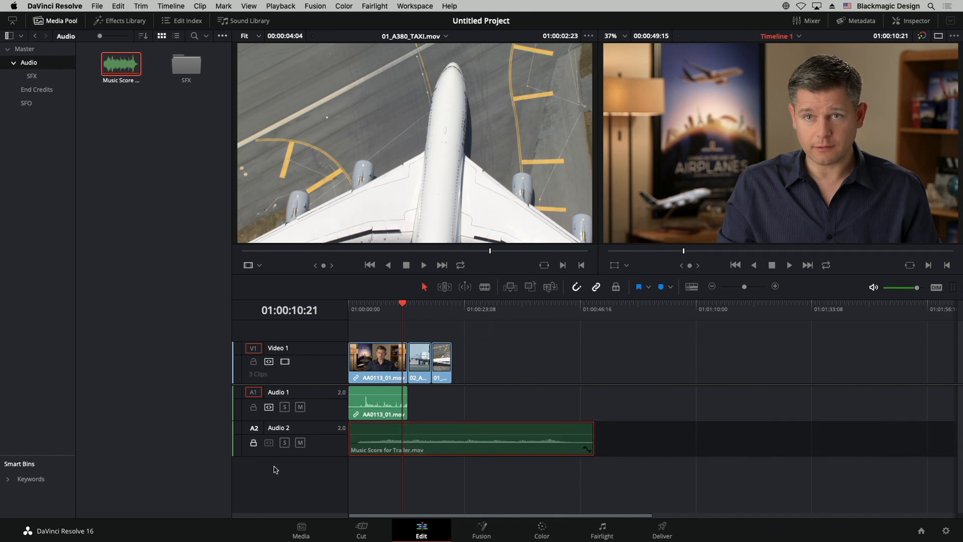
left_click(451, 312)
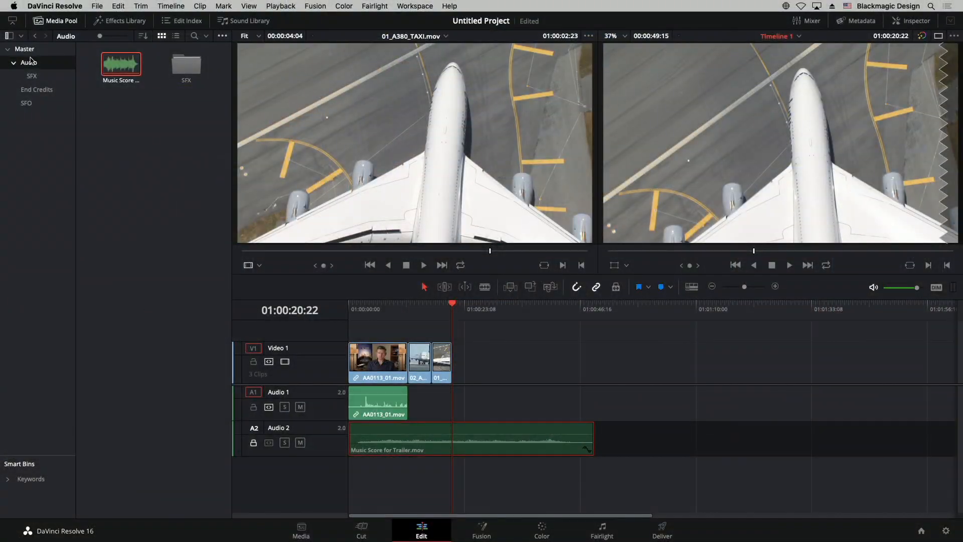
- Load AB0102_01.mov from the Master bin into the source viewer and turn on its zoomed audio waveform
left_click(30, 50)
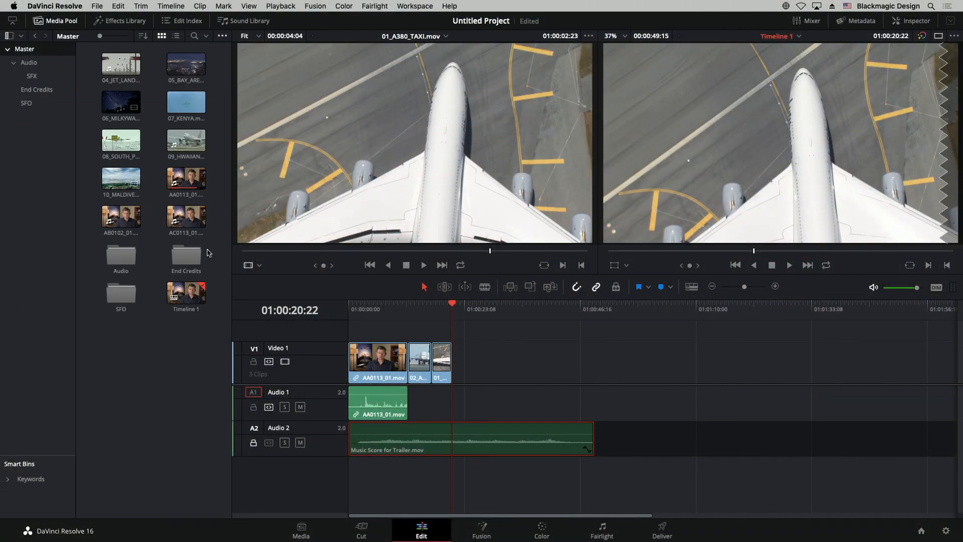
double_click(121, 216)
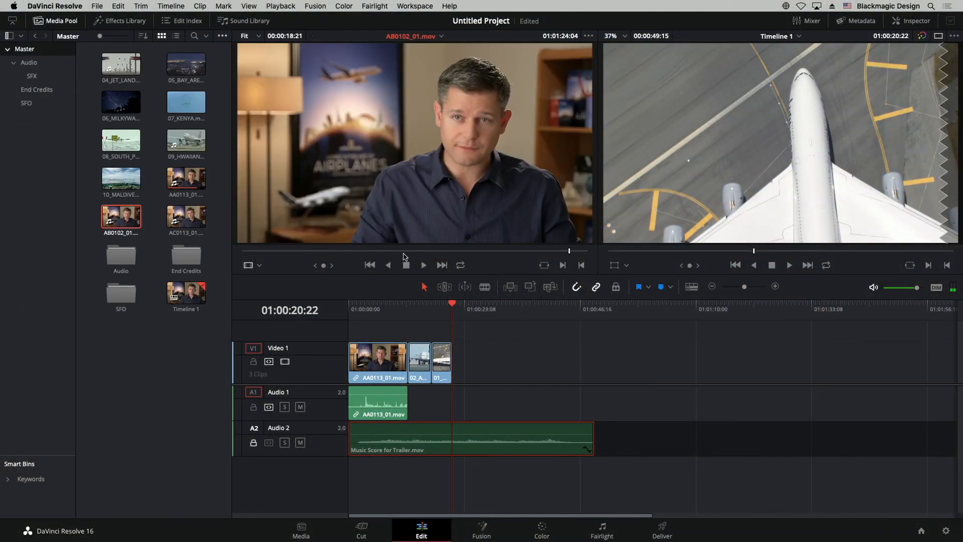
left_click_drag(404, 251, 378, 253)
mouse_move(401, 244)
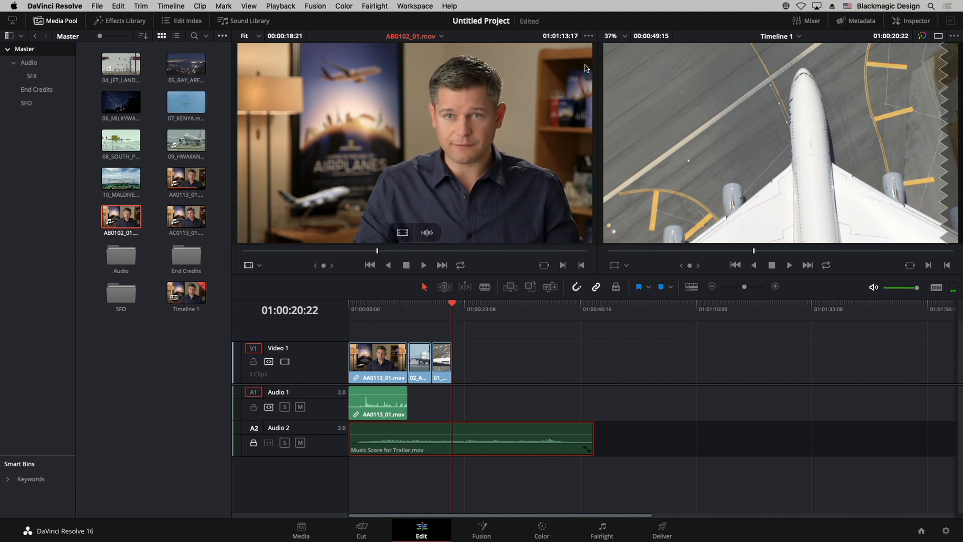
left_click(588, 36)
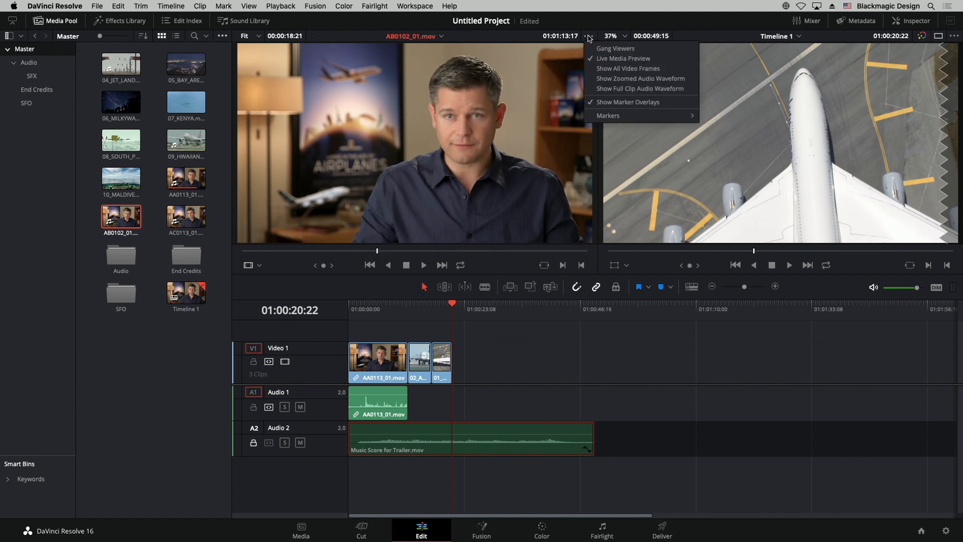
left_click(603, 79)
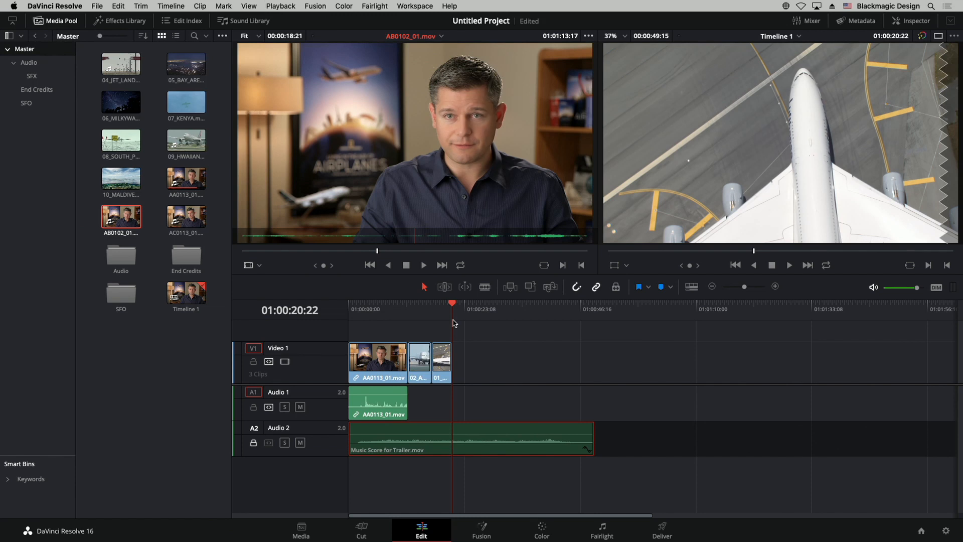
- Shuttle through AB0102_01.mov to find the start of the sentence and mark the In point at 01:01:10:22
key("j")
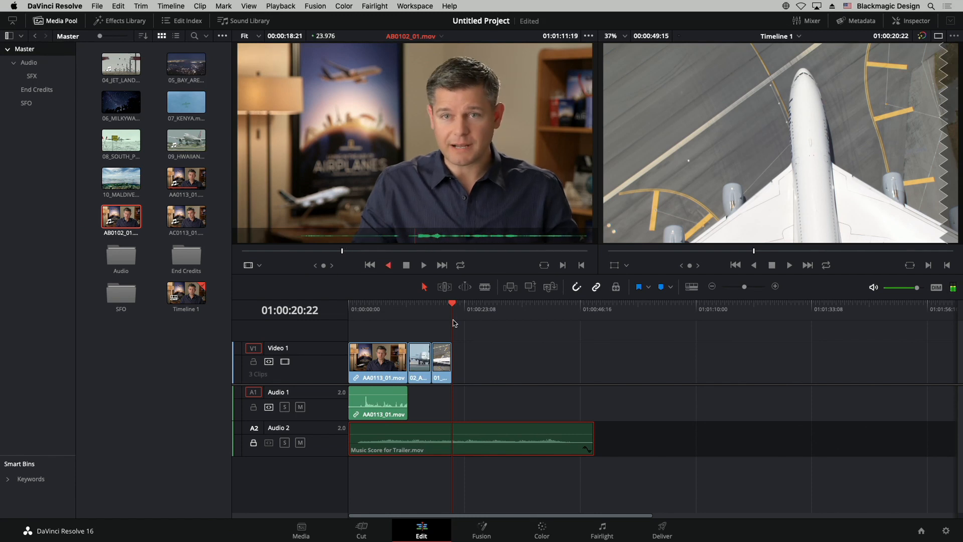
key("l")
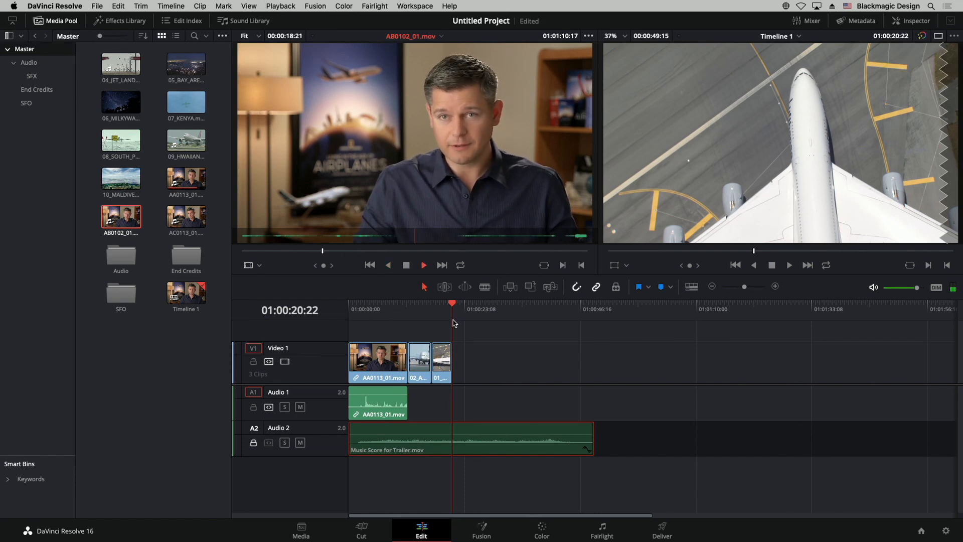
key("j")
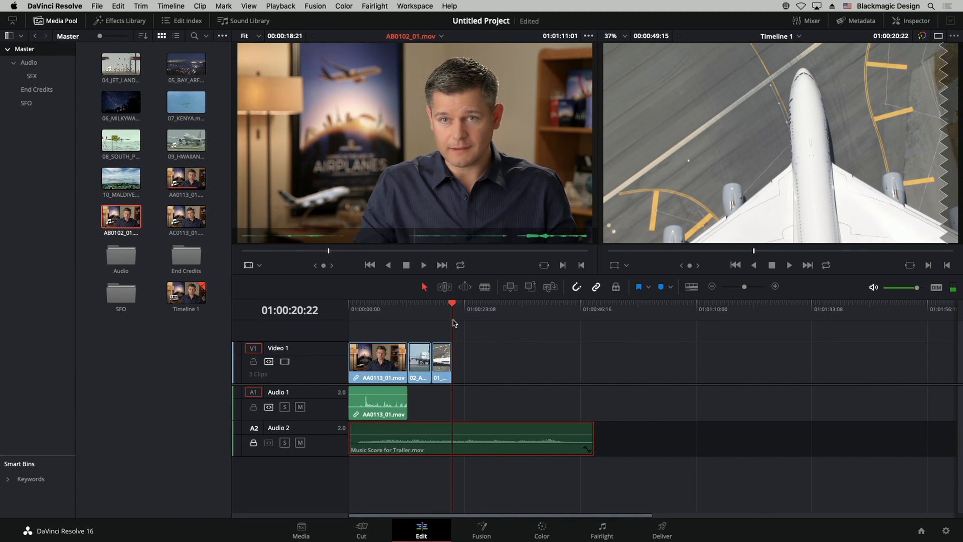
key("i")
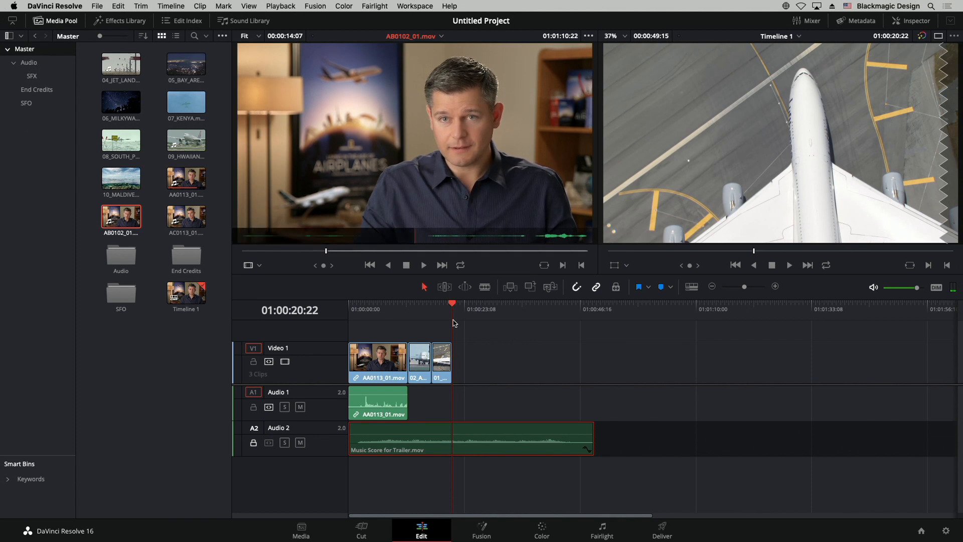
- Mark the Out point of AB0102_01.mov at 01:01:21:06 and edit the marked range into the timeline at 01:00:20:22
key("l")
key("l")
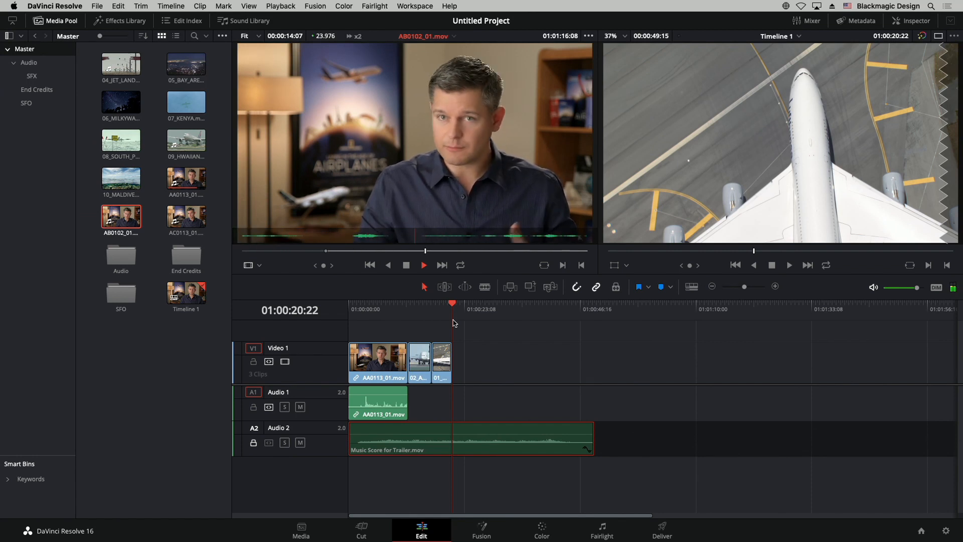
key("k")
key("l")
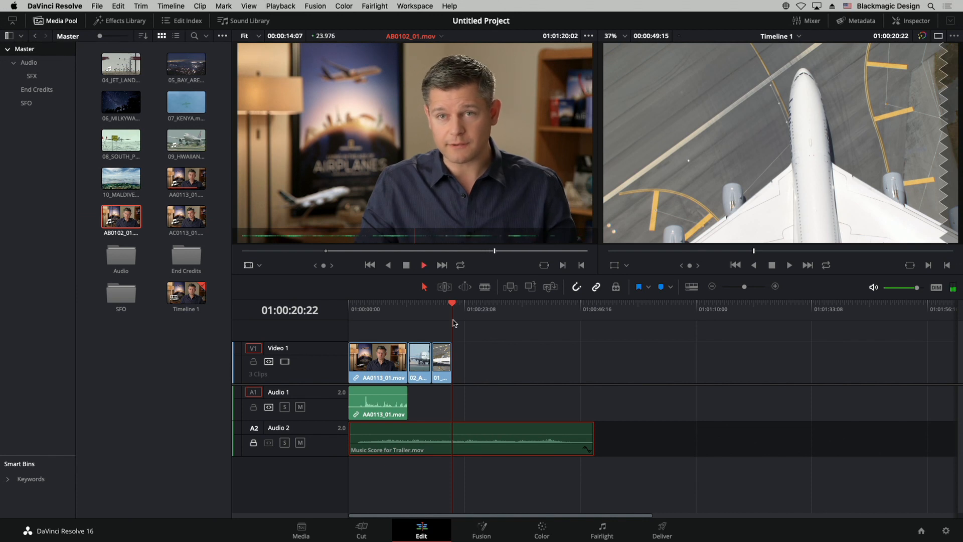
key("k")
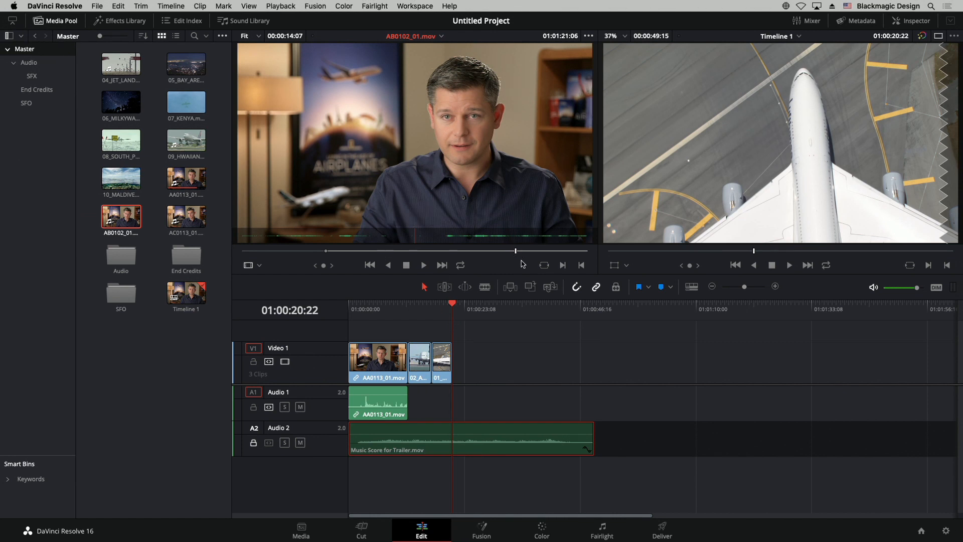
key("o")
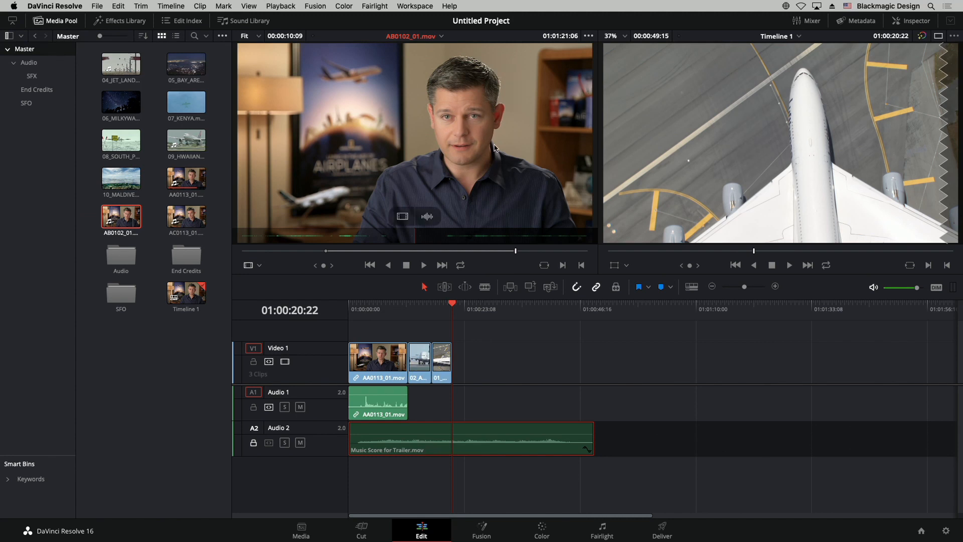
left_click_drag(494, 148, 935, 183)
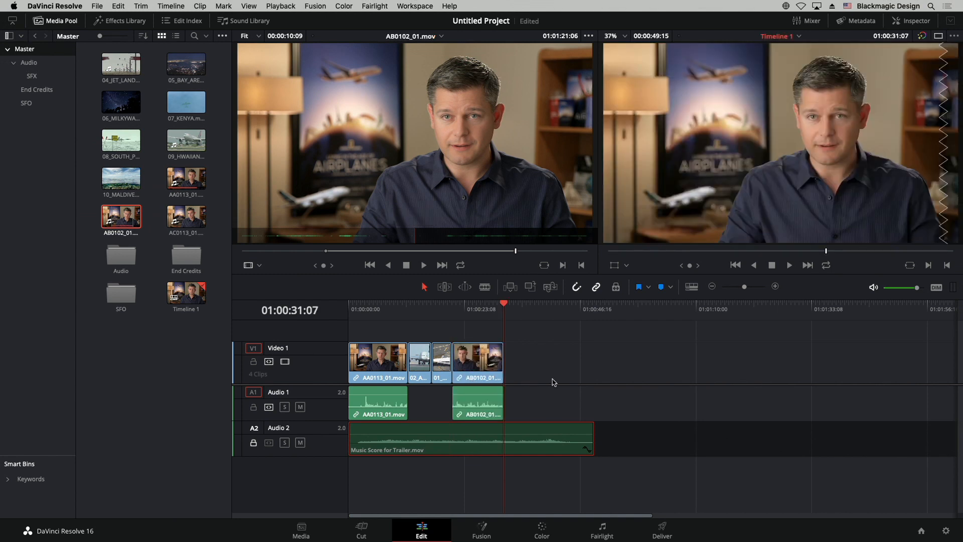
- Play the timeline from its beginning at double speed to review the edit through the added interview clip
left_click_drag(476, 307, 328, 305)
key("space")
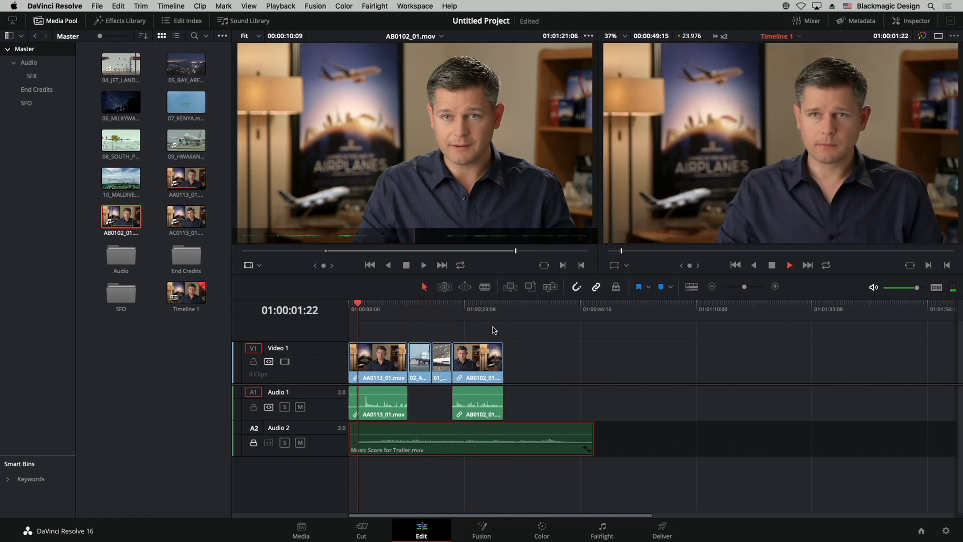
key("l")
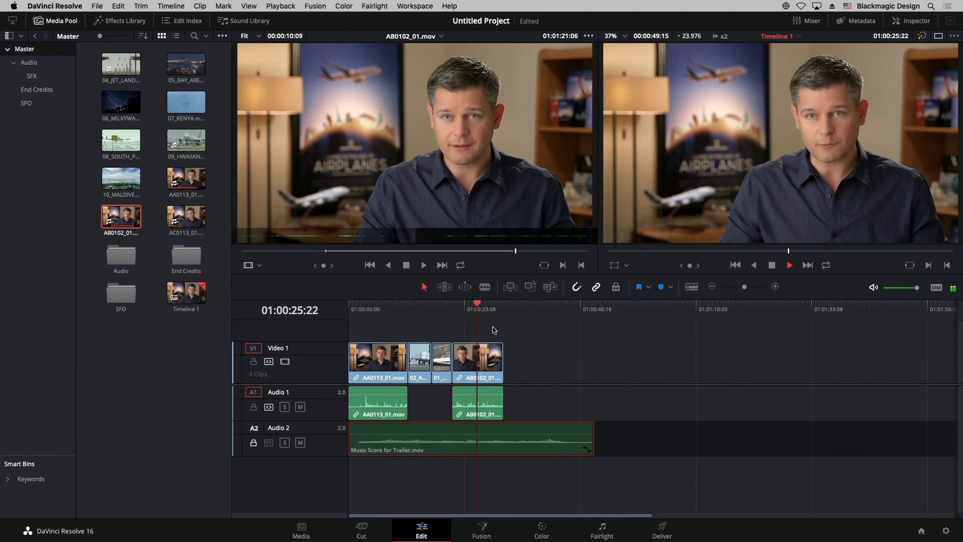
key("space")
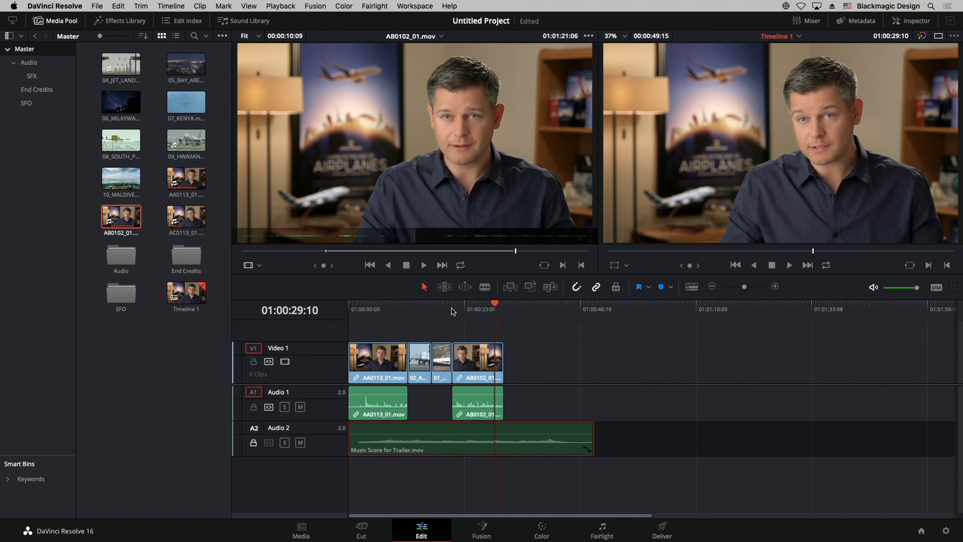
- Park the timeline playhead at 01:00:20:22 and load 03_AERIAL_SFO.mov from the SFO bin, cueing it to 01:00:14:23
mouse_move(453, 311)
left_mouse_down()
mouse_move(470, 310)
mouse_move(453, 315)
left_mouse_up()
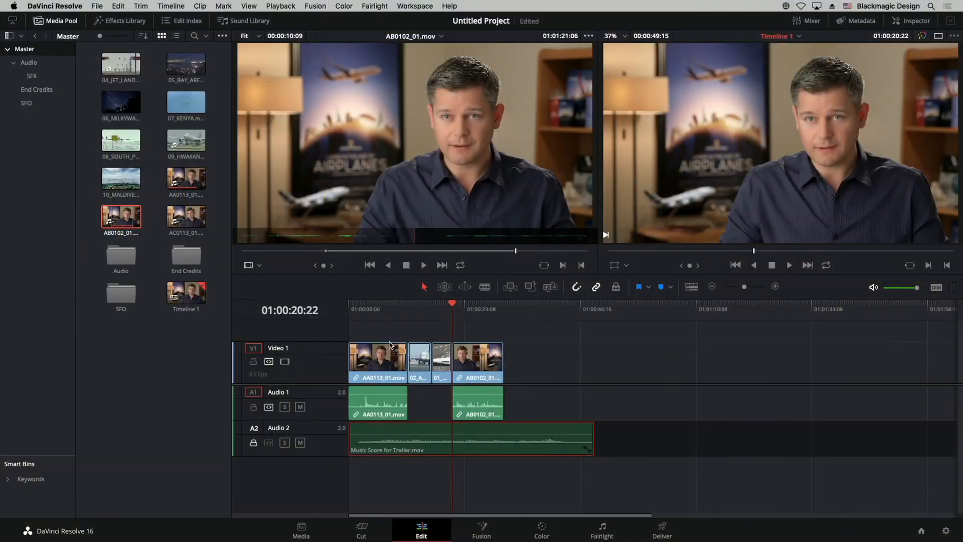
left_click(35, 103)
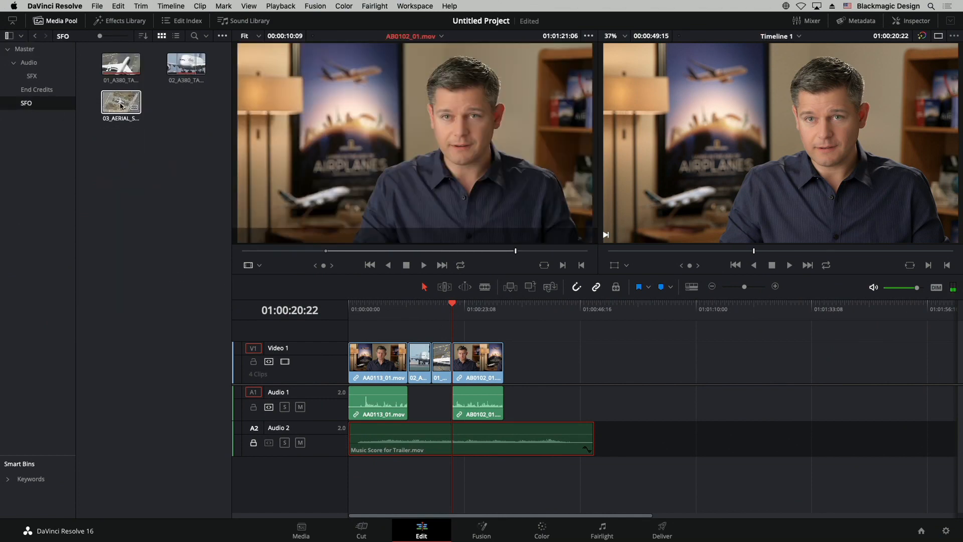
left_click(120, 106)
mouse_move(354, 250)
left_mouse_down()
mouse_move(254, 252)
mouse_move(349, 251)
left_mouse_up()
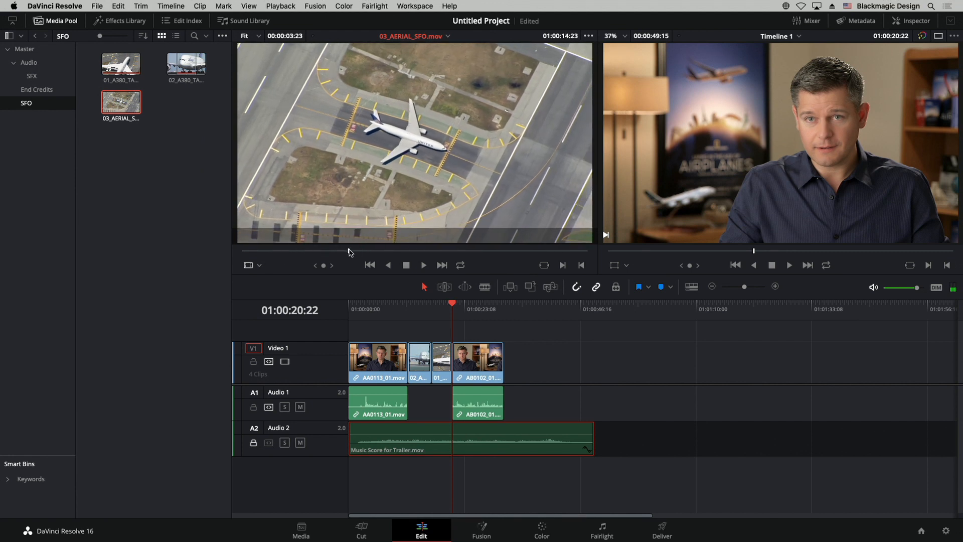
- Mark 03_AERIAL_SFO.mov with an In point at 01:00:14:23 and an Out point at 01:00:15:20
key("i")
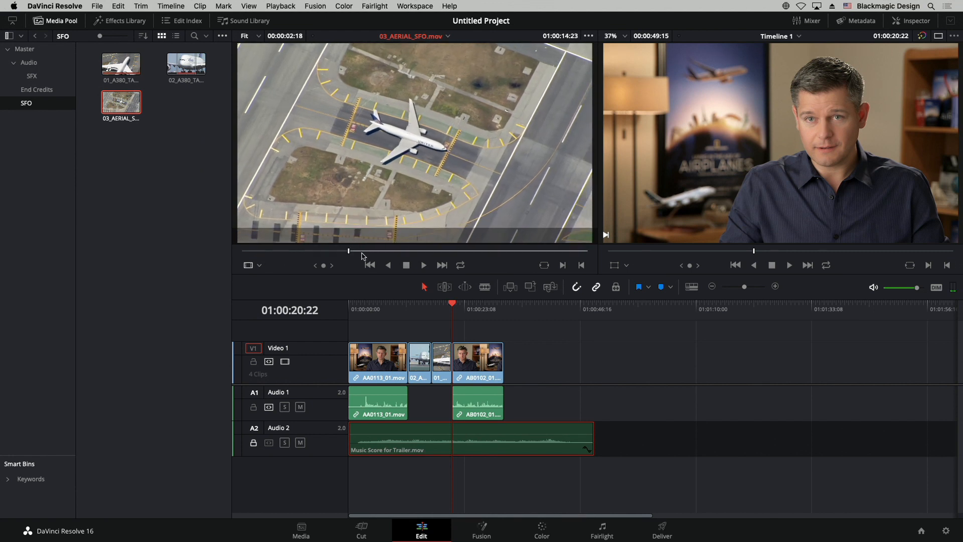
left_click(359, 251)
left_click_drag(359, 251, 425, 252)
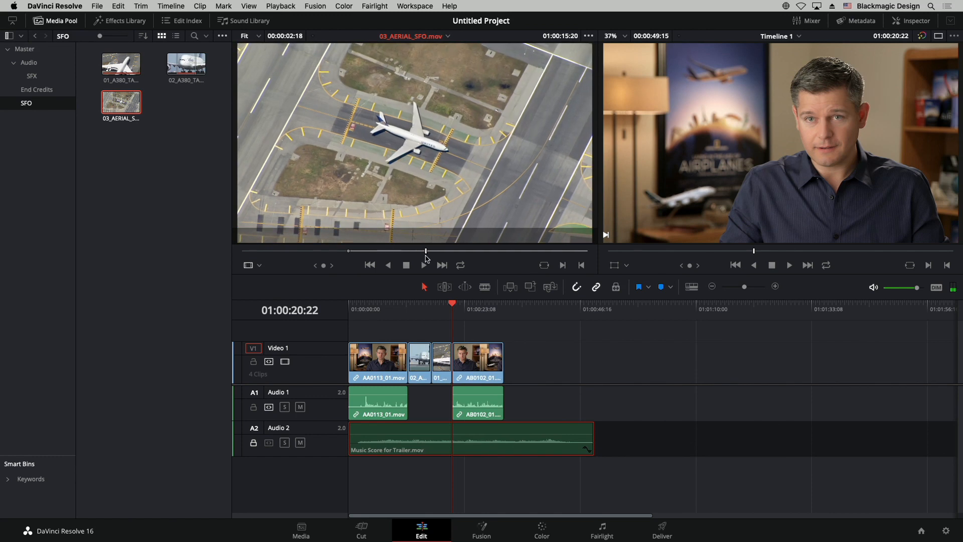
key("o")
- Re-mark 03_AERIAL_SFO.mov with the In point at 01:00:15:03 and the Out point at 01:00:17:03, using a +200 timecode offset
left_click(330, 251)
left_click(362, 251)
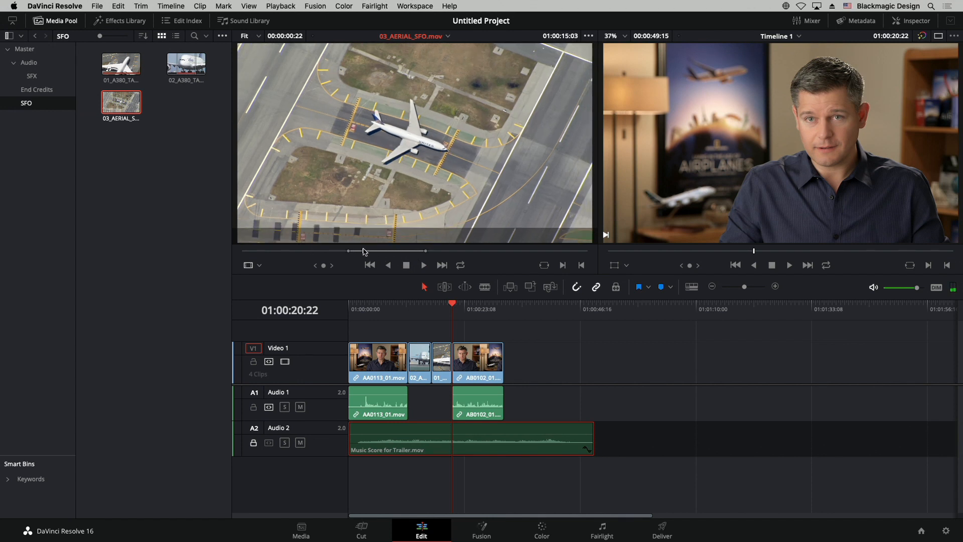
key("i")
type("+200")
key("Return")
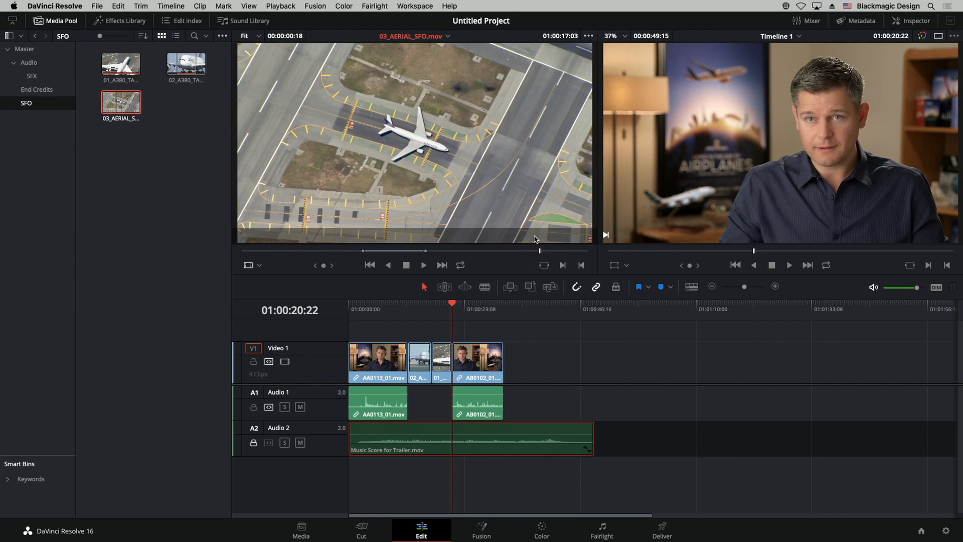
key("o")
- Move the source playhead to 01:00:16:03 and advance it one second with a +100 timecode offset
left_click(574, 39)
key("Return")
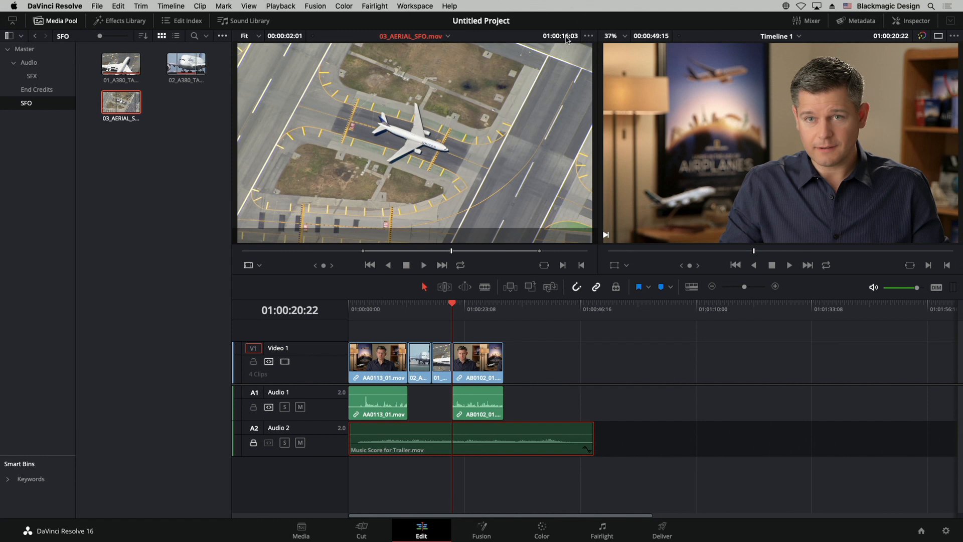
type("+100")
key("Return")
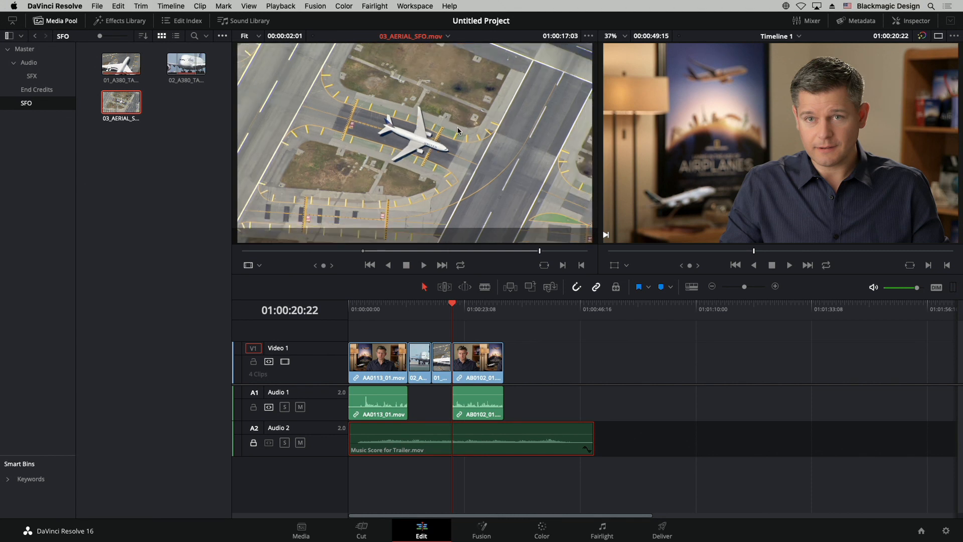
- Overwrite the picture at the start of AB0102_01.mov with the marked 03_AERIAL_SFO.mov range and play across the new edit
left_click_drag(456, 127, 919, 108)
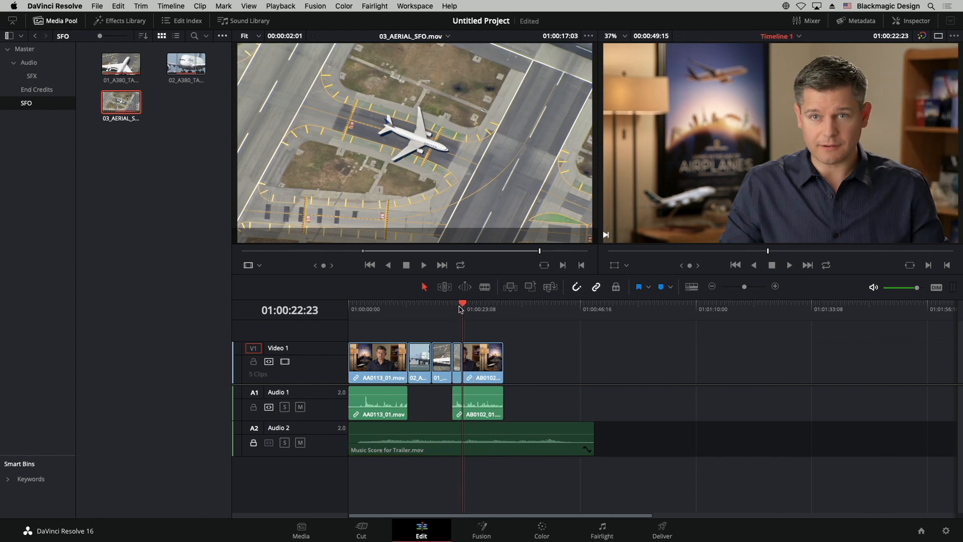
mouse_move(461, 308)
left_mouse_down()
mouse_move(434, 310)
mouse_move(447, 311)
left_mouse_up()
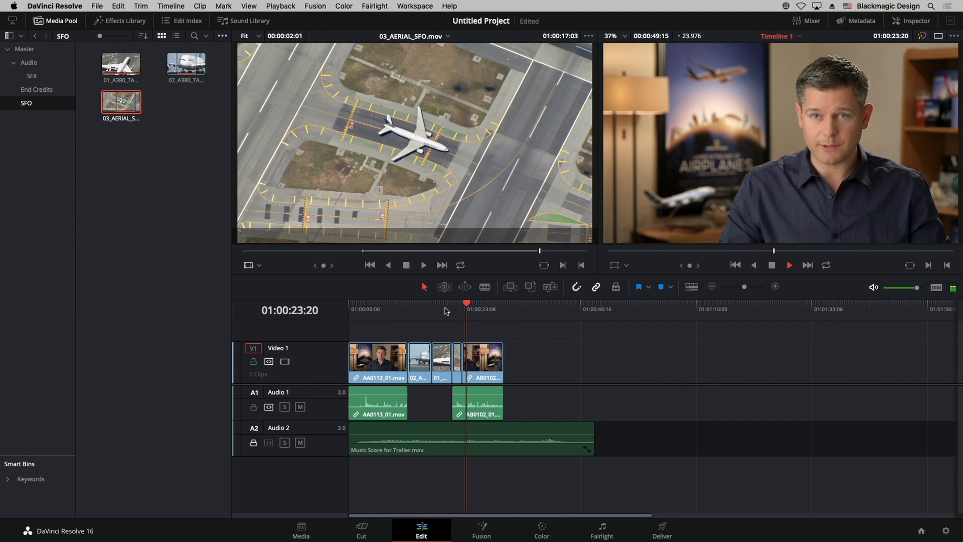
key("space")
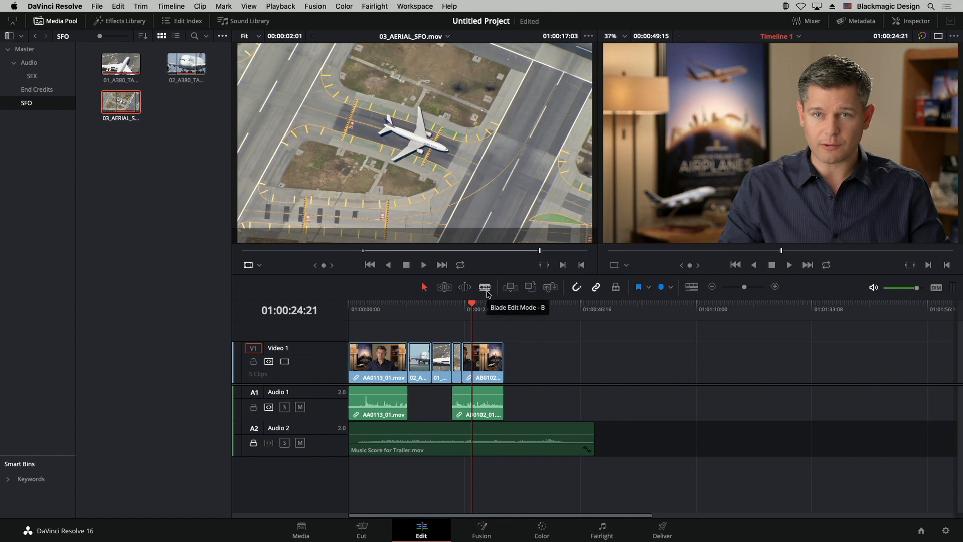
- Blade the AB0102_01.mov audio at 01:00:22:23, where its picture starts after 03_AERIAL_SFO.mov, and return to Selection mode
left_click(463, 305)
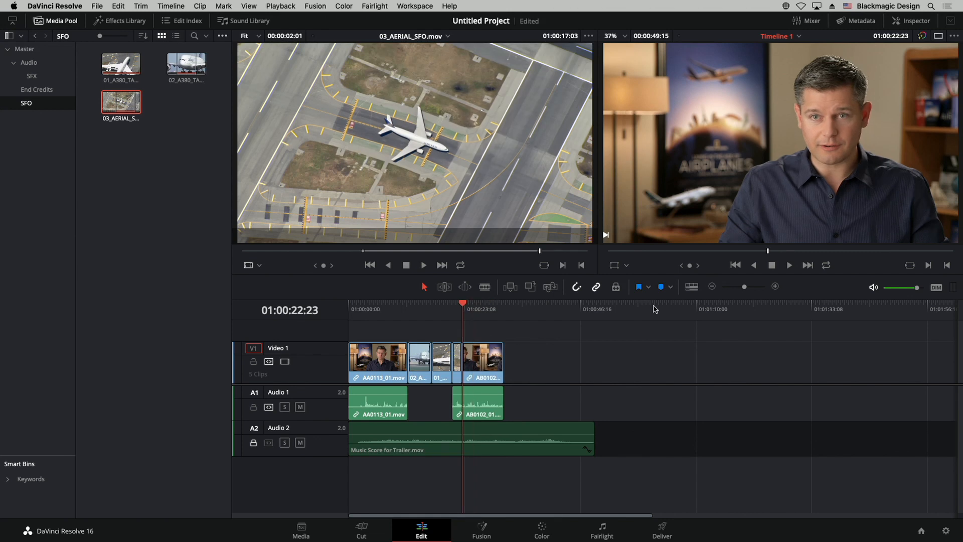
left_click(775, 286)
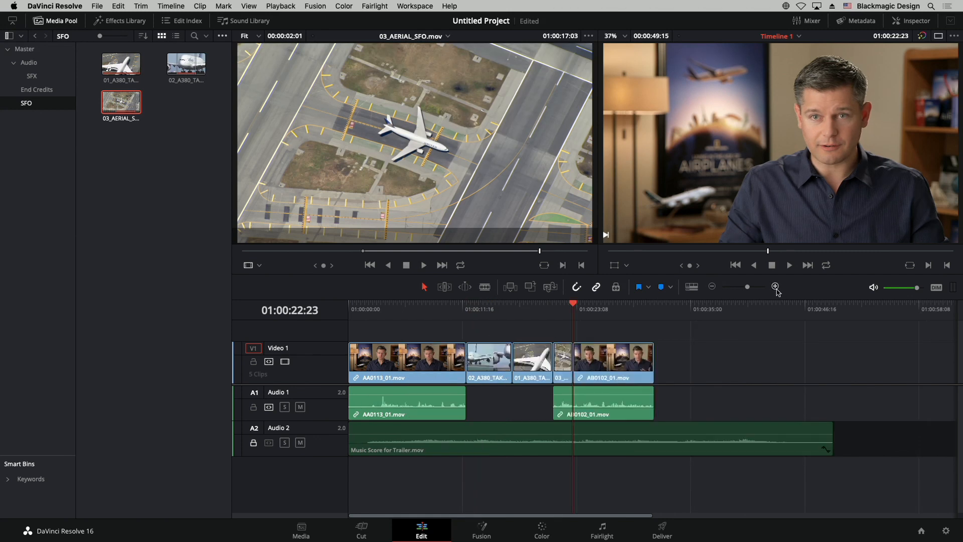
left_click(775, 286)
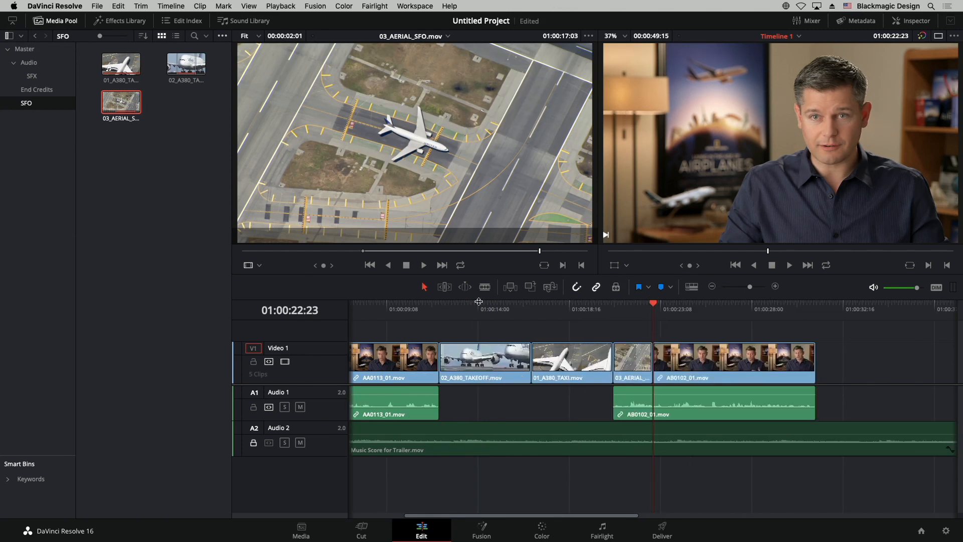
left_click(484, 286)
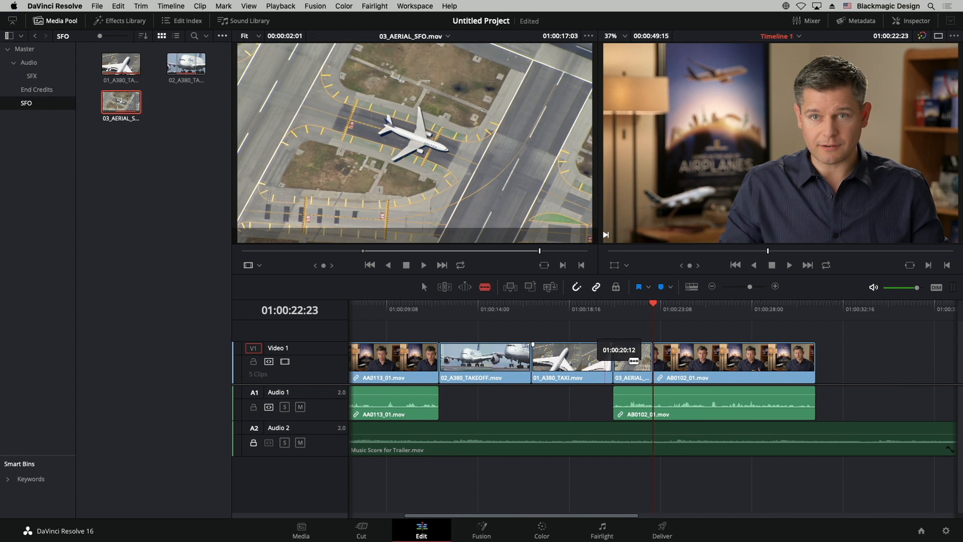
left_click(654, 401)
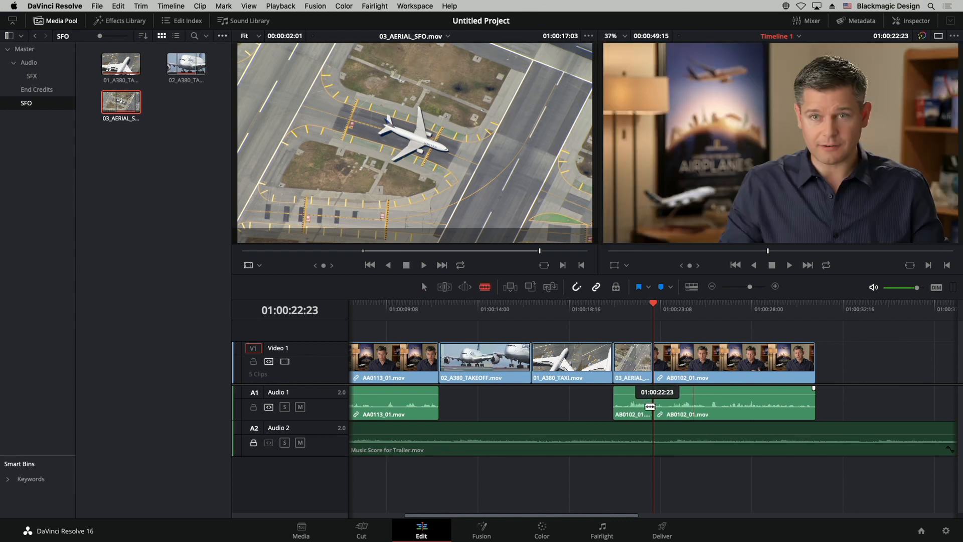
left_click(422, 287)
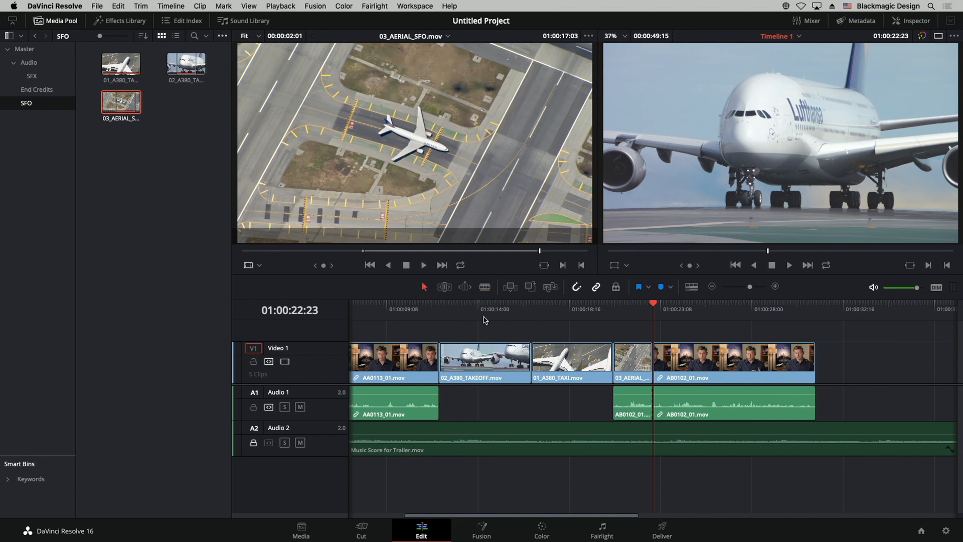
- Move the short cut-off AB0102_01.mov audio piece earlier, so it straddles the 02_A380_TAKEOFF.mov and 01_A380_TAXI.mov cut, switching snapping off for fine placement and back on
left_click_drag(618, 400, 584, 400)
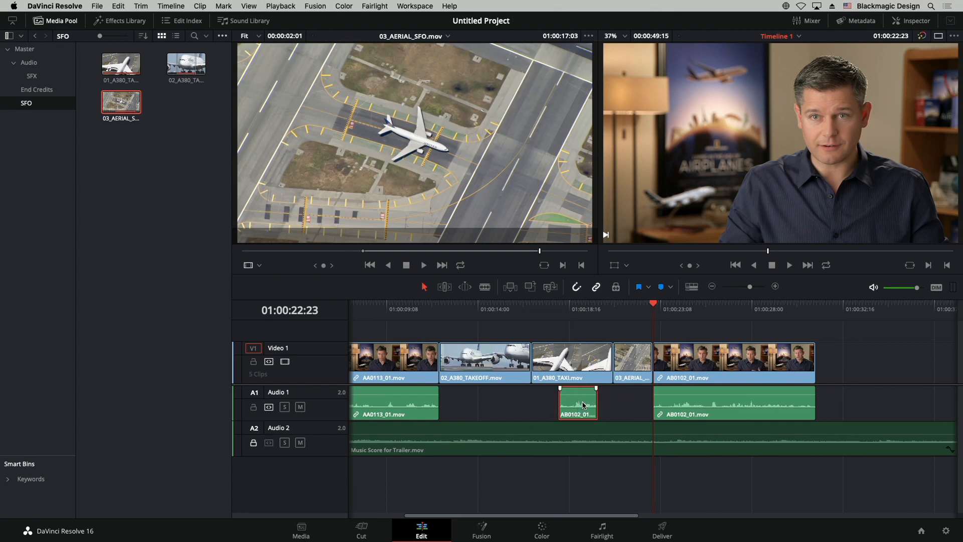
left_click_drag(583, 405, 541, 405)
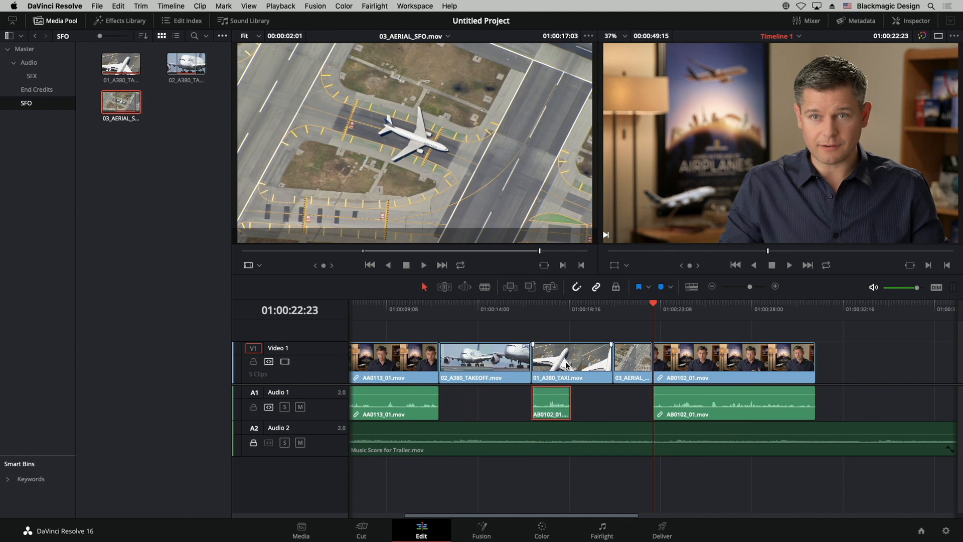
left_click(579, 289)
mouse_move(552, 404)
left_mouse_down()
mouse_move(498, 404)
mouse_move(562, 405)
left_mouse_up()
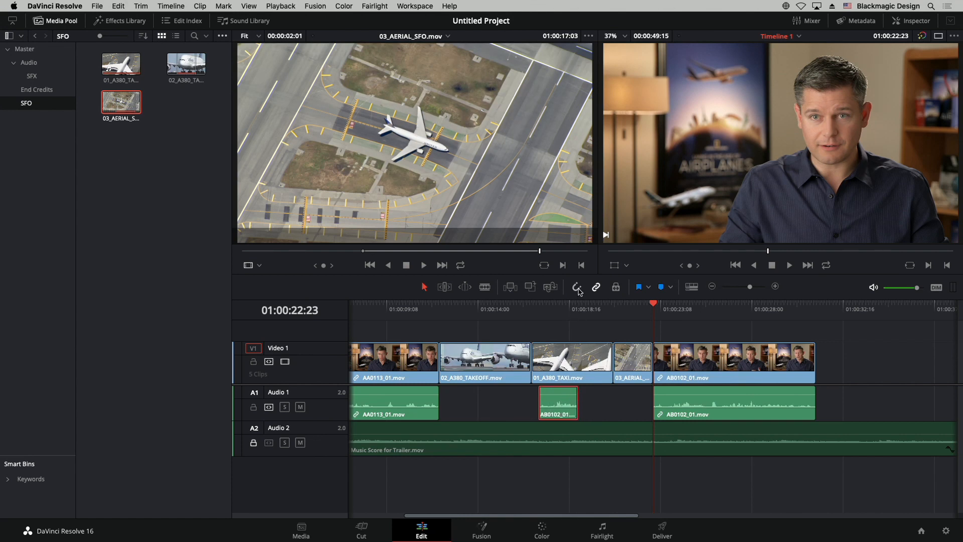
left_click(577, 288)
left_click_drag(553, 404, 523, 402)
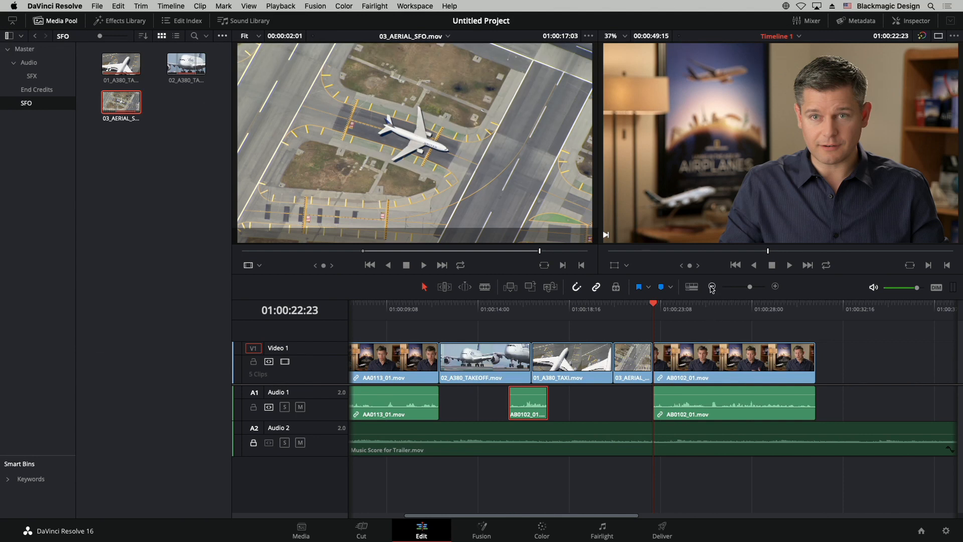
- Add clips 05_BAY_AREA_LIGHTS.mov through 08_SOUTH_POLE from the Master bin to the end of Video 1, directly after AB0102_01.mov
left_click(31, 49)
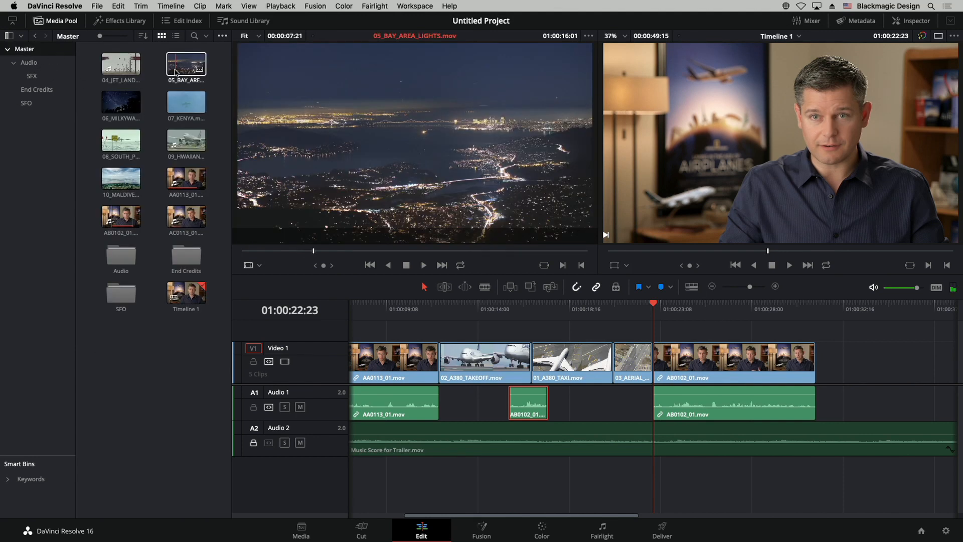
left_click(176, 69)
left_click(115, 146, "shift")
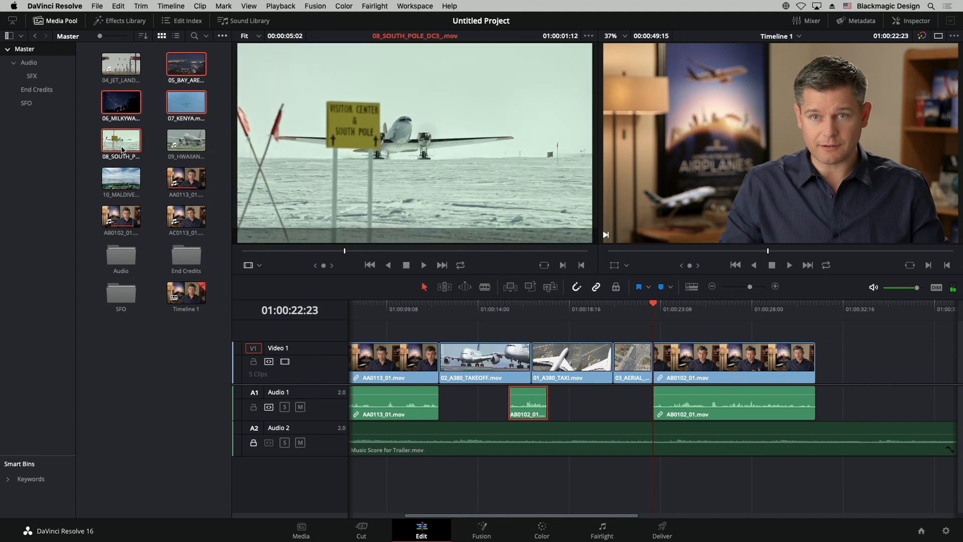
left_click_drag(115, 146, 822, 358)
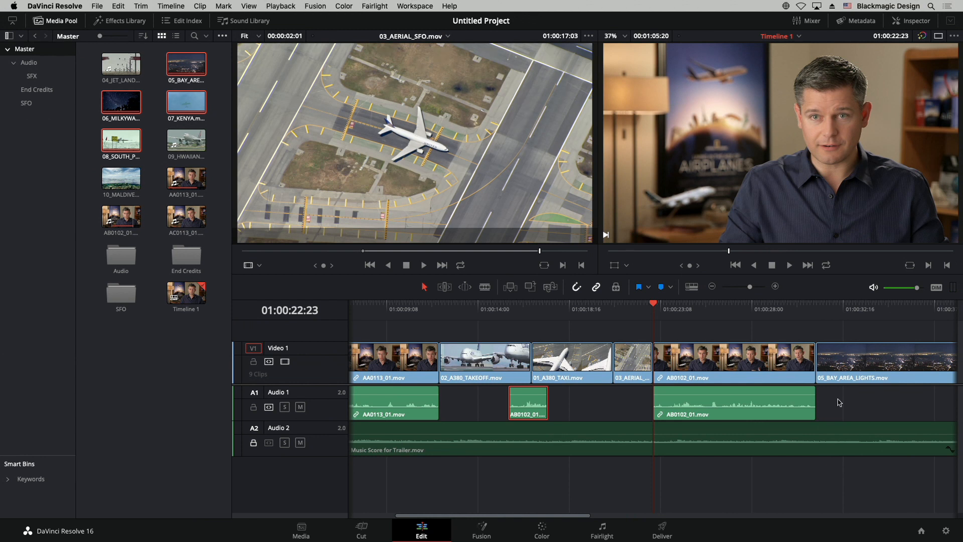
- Survey the extended edit at different zoom levels, switching between the full timeline fit and the detailed view
left_click_drag(534, 516, 403, 515)
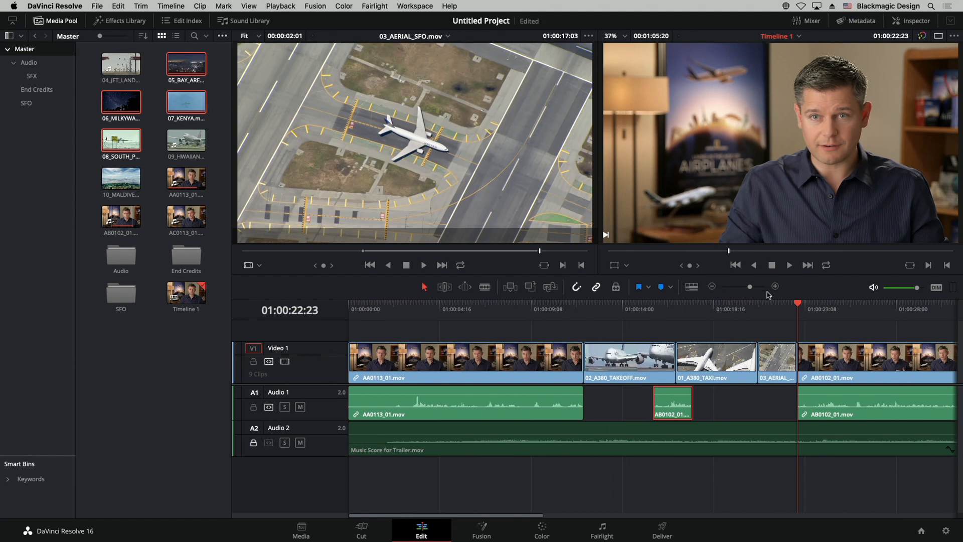
left_click(712, 286)
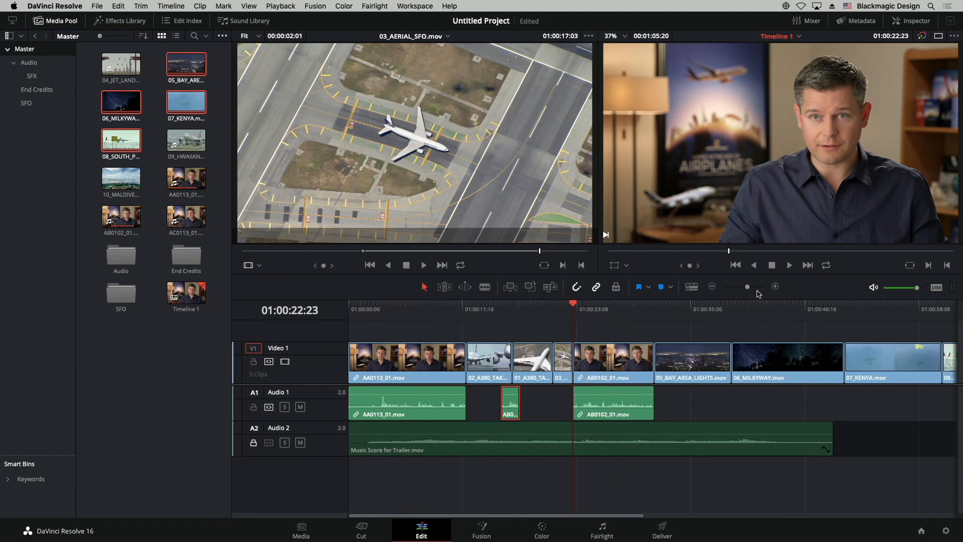
left_click(775, 287)
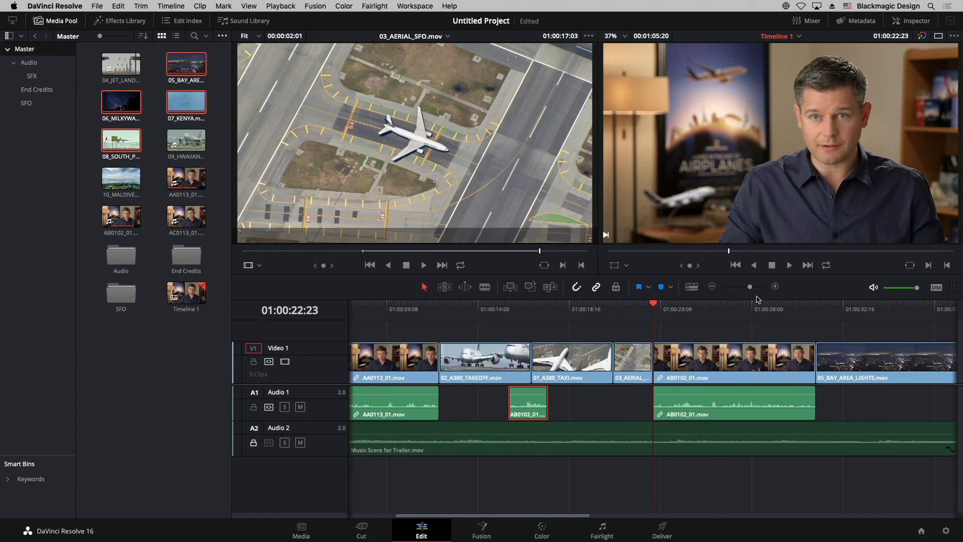
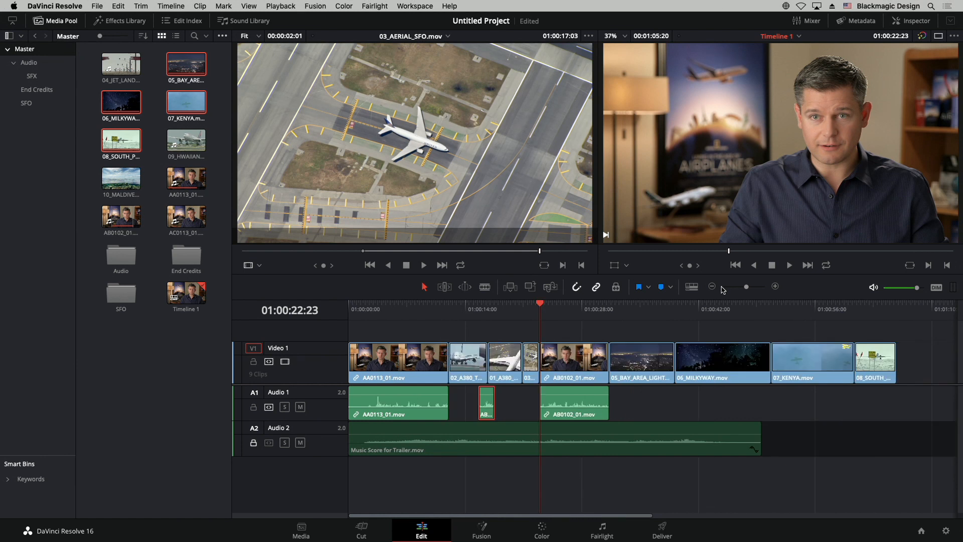
key("shift+z")
key("shift+z")
key("shift+z")
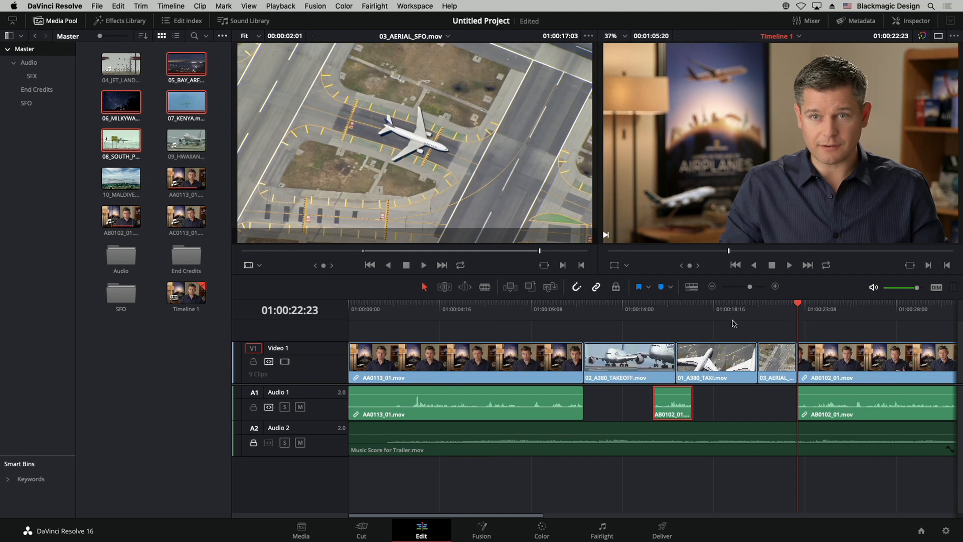
- Turn on stacked timelines in the timeline view options and open a second timeline pane below Timeline 1
left_click(692, 288)
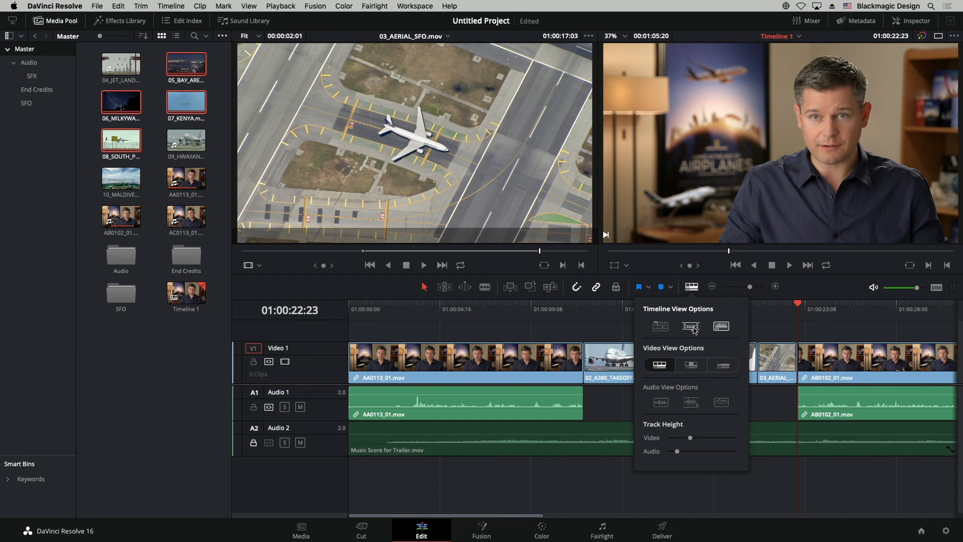
left_click(660, 327)
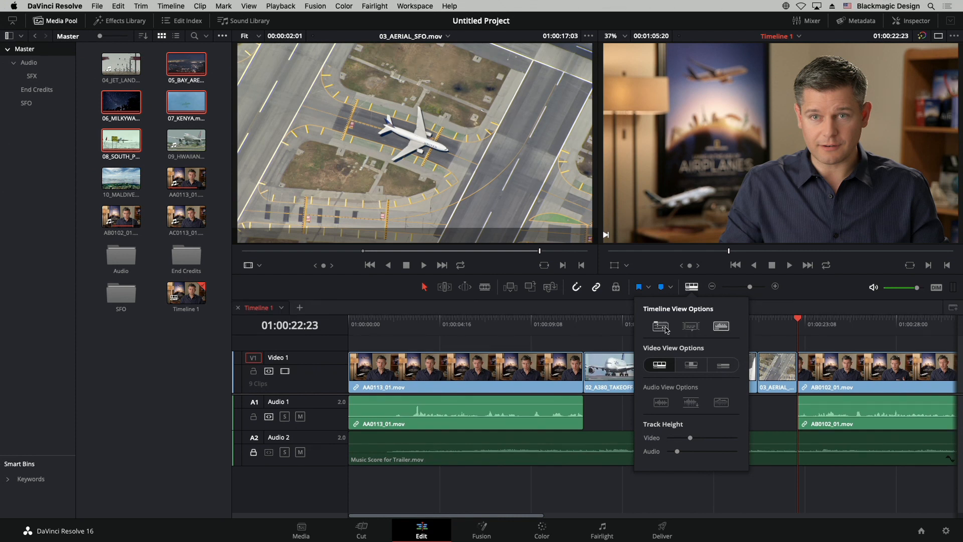
key("Escape")
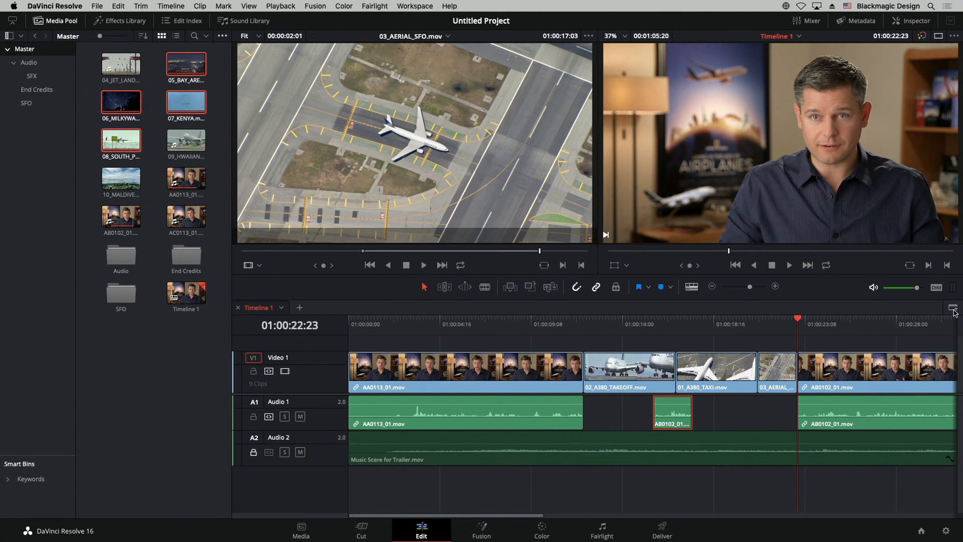
left_click(952, 309)
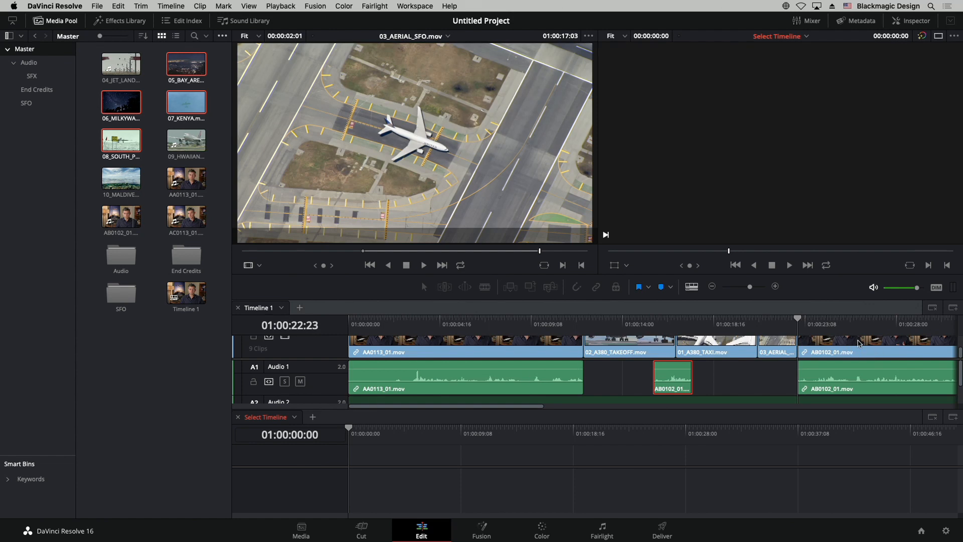
- Copy the longer AB0102_01.mov clip from Timeline 1 into the empty lower timeline, and close the copy along with its pane
left_click_drag(870, 348, 778, 431)
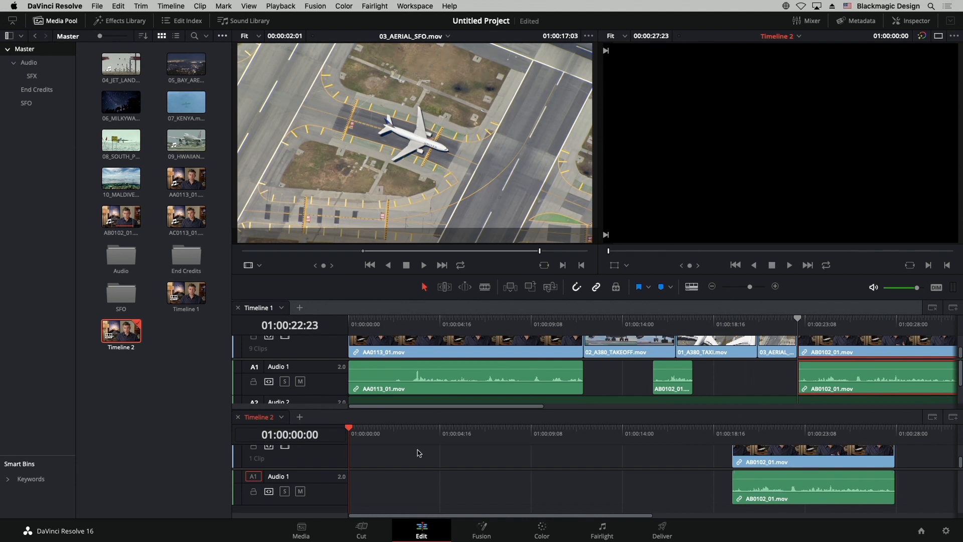
left_click(238, 417)
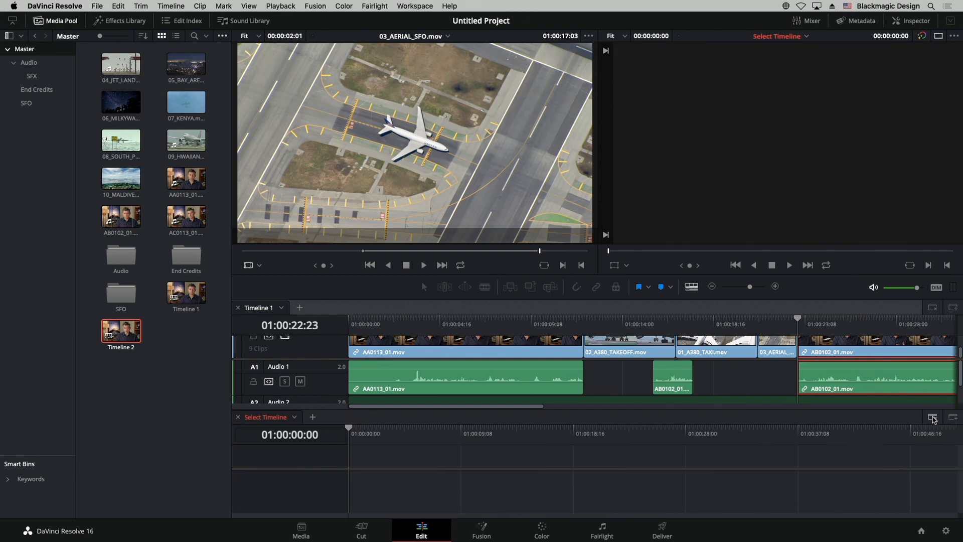
left_click(931, 419)
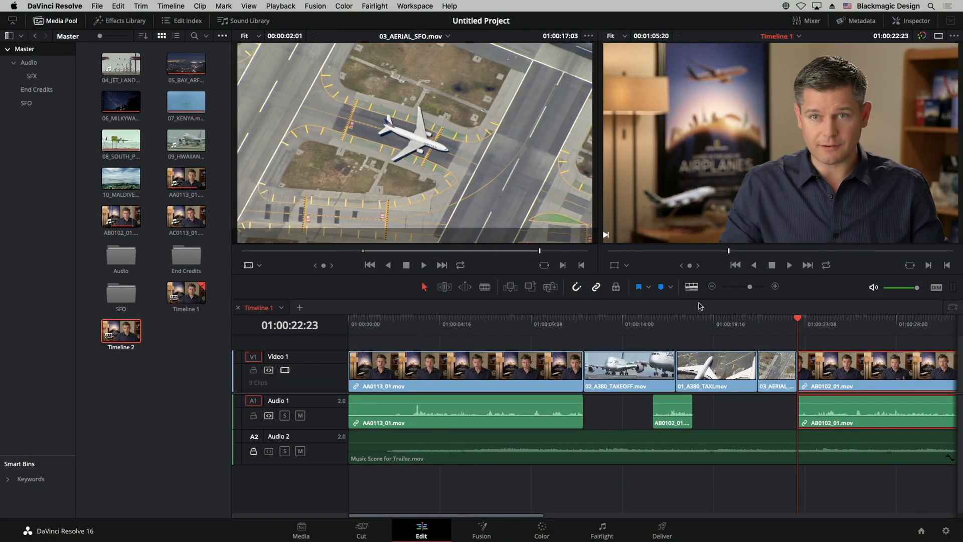
- Park the playhead at 01:00:39:04, on the cut between 05_BAY_AREA_LIGHTS.mov and 06_MILKYWAY.mov
key("super+minus")
key("super+minus")
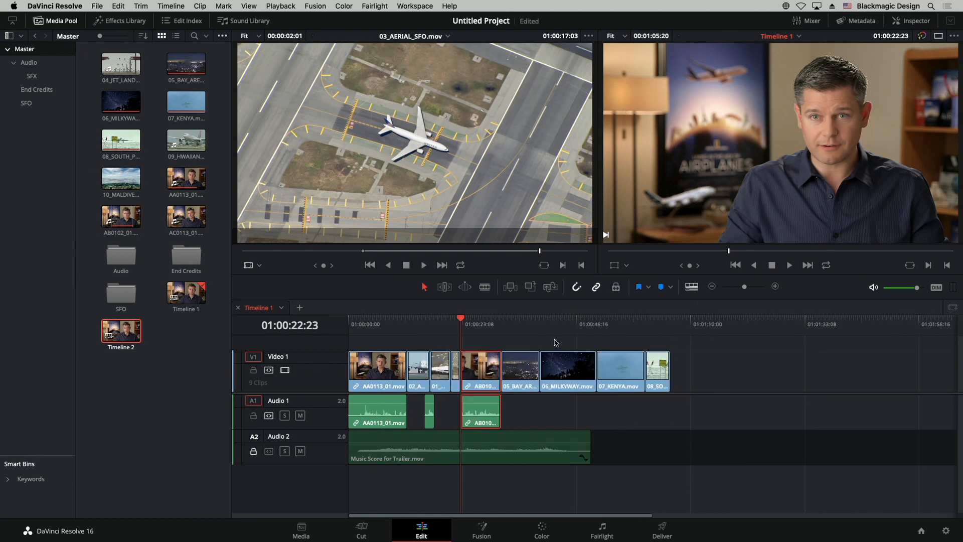
left_click(525, 326)
left_click(512, 327)
left_click_drag(514, 329, 539, 324)
- Try to shorten the end of 05_BAY_AREA_LIGHTS.mov in Selection mode, and undo the trim
left_click(531, 375)
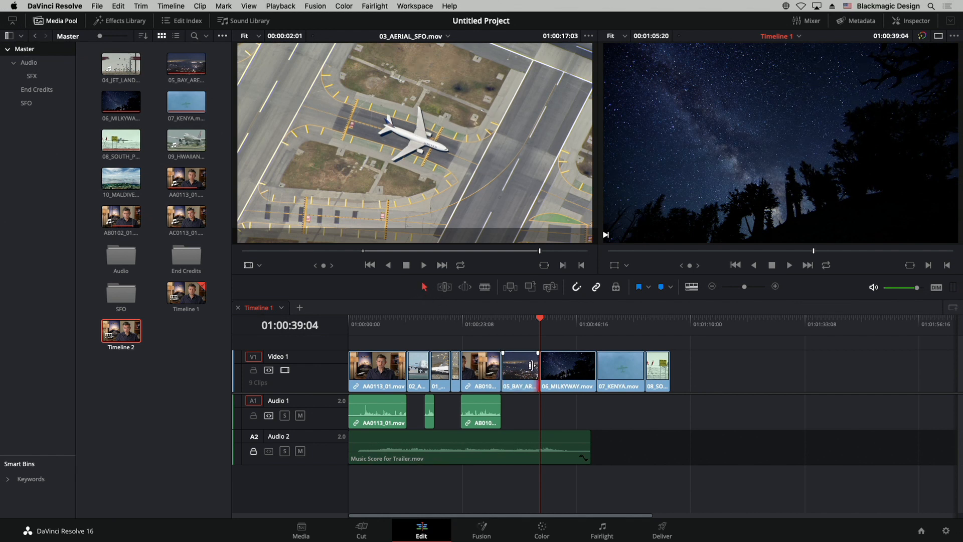
left_click_drag(539, 365, 523, 365)
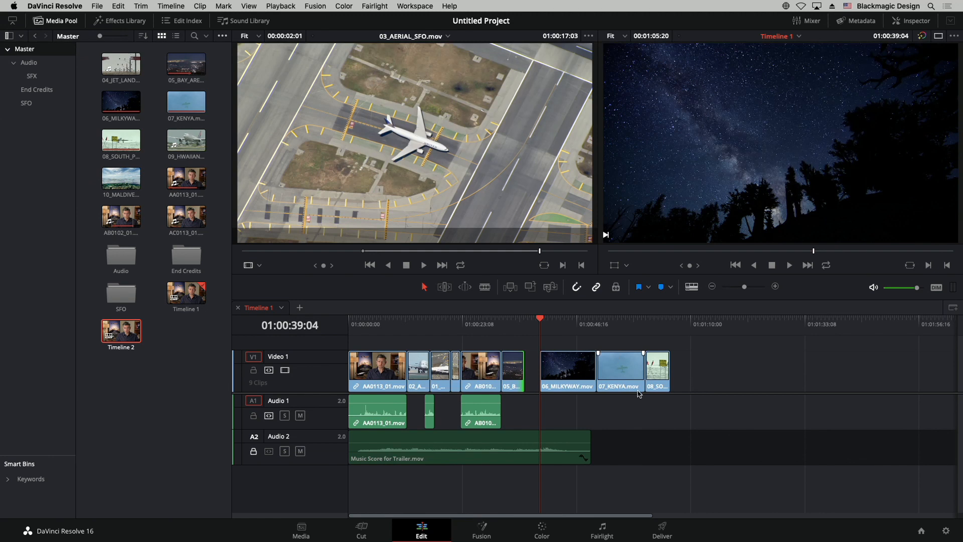
key("super+z")
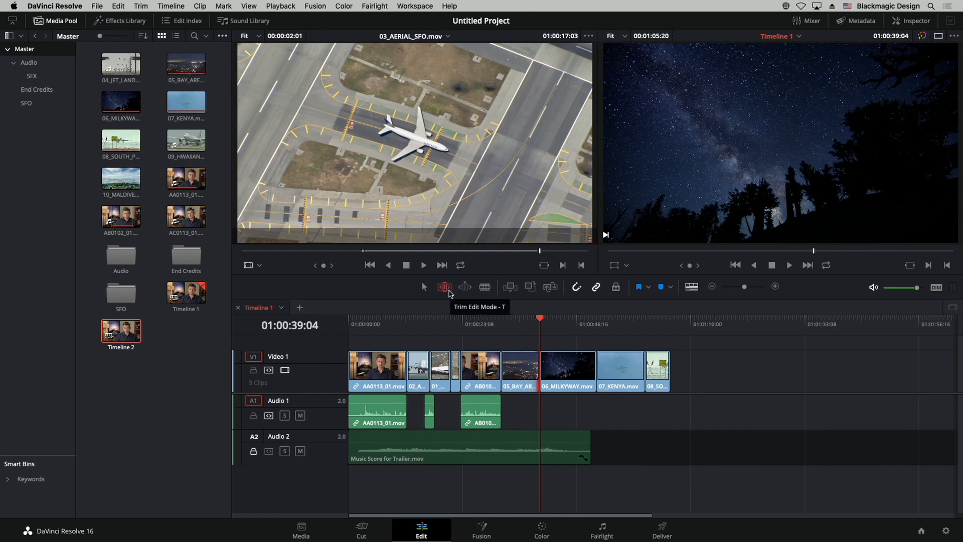
- Ripple-trim the end of 05_BAY_AREA_LIGHTS.mov in Trim Edit mode, shortening the clip by about 3 seconds
left_click(445, 288)
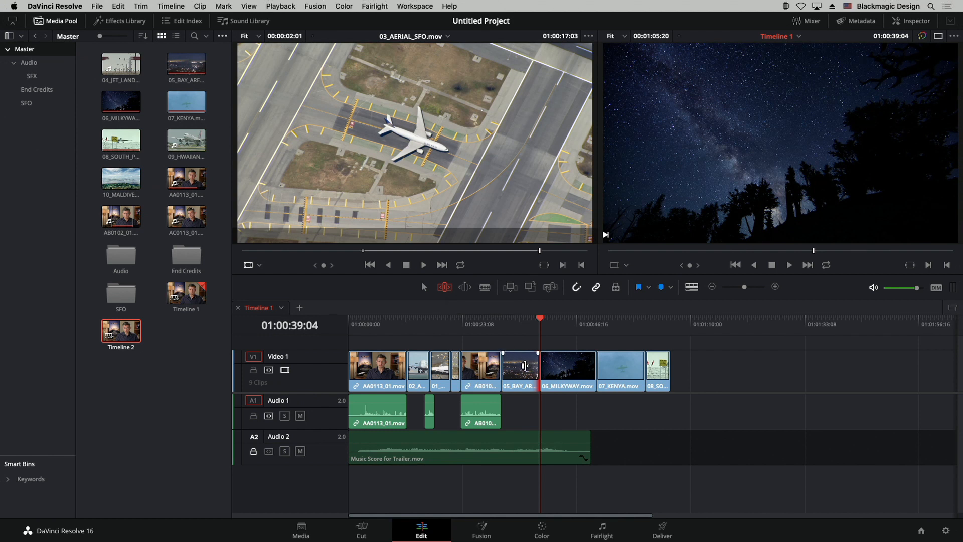
left_click_drag(525, 366, 536, 366)
left_click(444, 288)
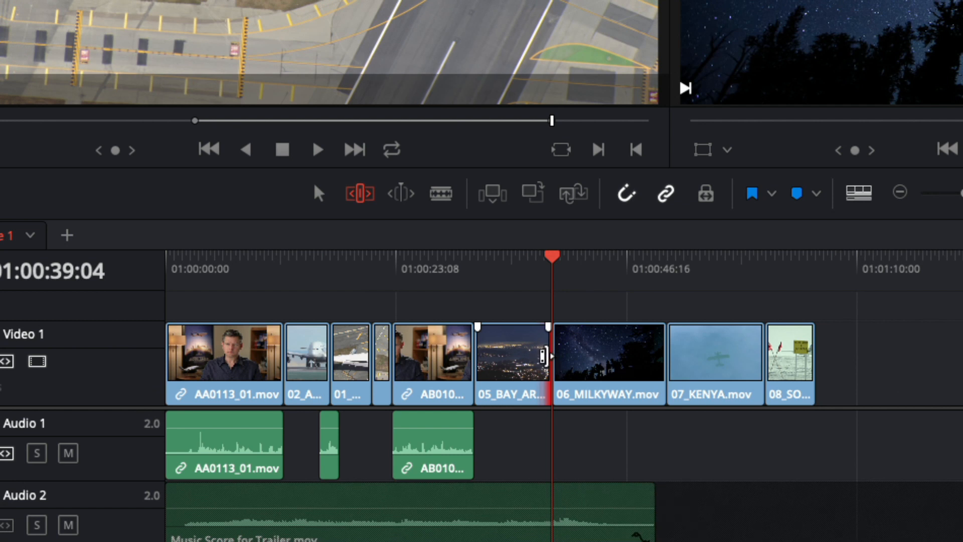
left_click_drag(543, 356, 516, 356)
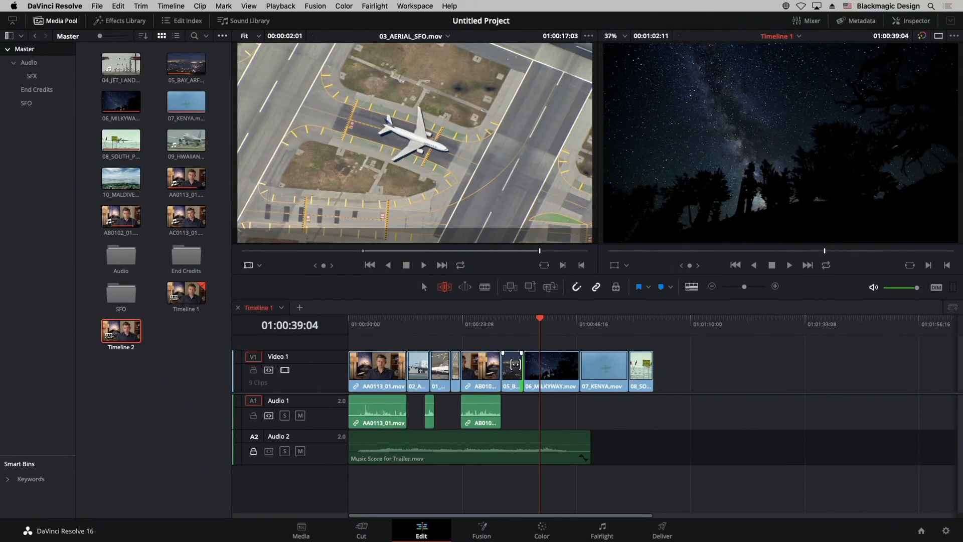
- Ripple-trim the end of 05_BAY_AREA_LIGHTS.mov to lengthen the clip by about 16 frames
left_click(776, 286)
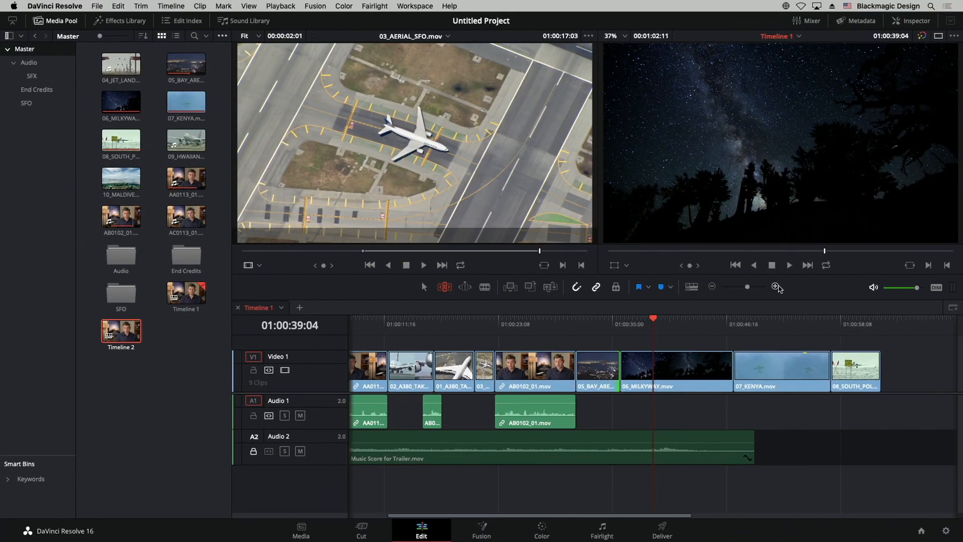
left_click(775, 286)
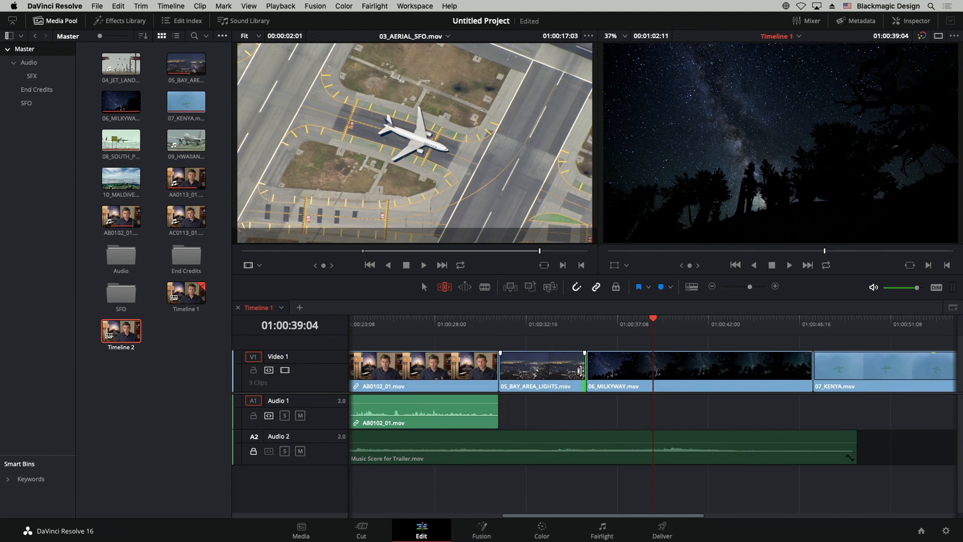
mouse_move(578, 369)
left_mouse_down()
mouse_move(562, 370)
mouse_move(596, 372)
mouse_move(555, 372)
mouse_move(603, 371)
mouse_move(587, 371)
left_mouse_up()
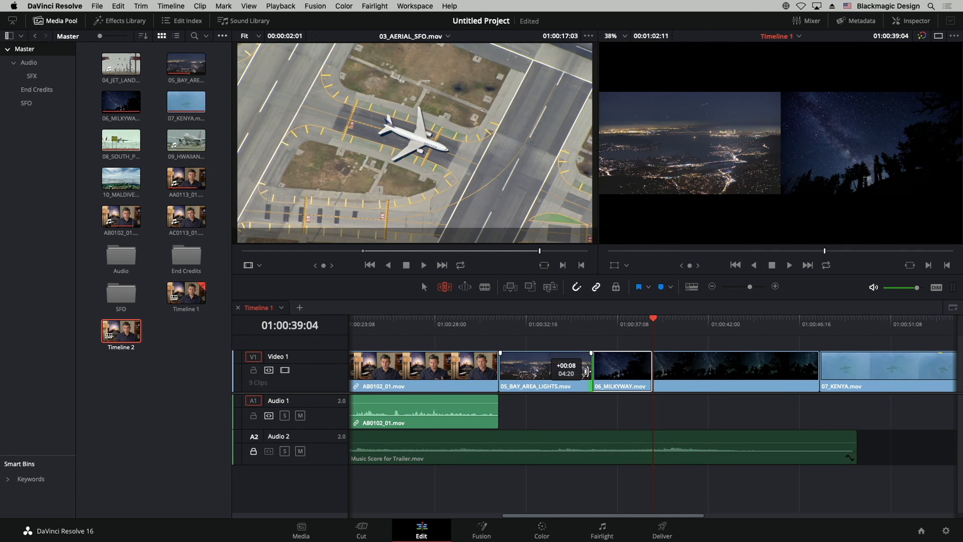
left_click_drag(586, 371, 593, 371)
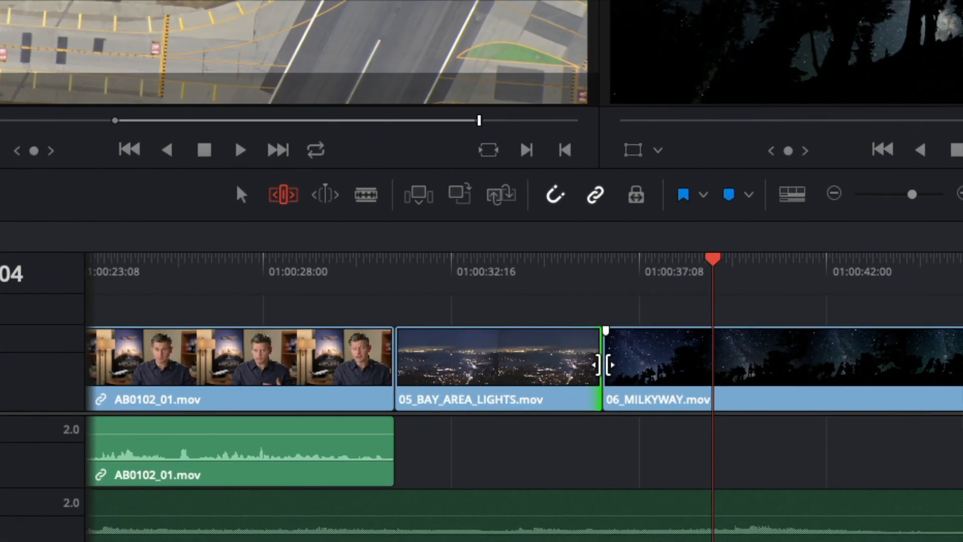
- Roll the cut between 05_BAY_AREA_LIGHTS.mov and 06_MILKYWAY.mov about half a second later
left_click(606, 365)
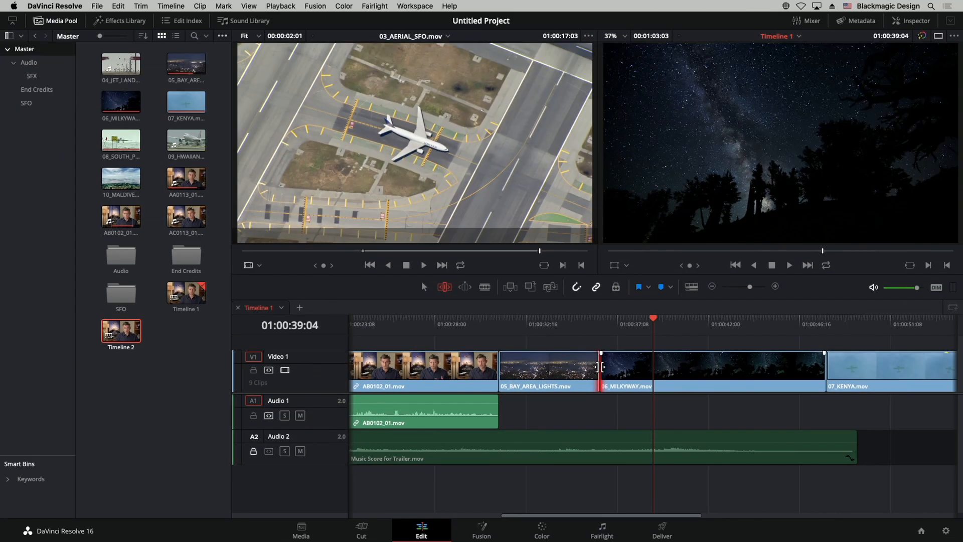
left_click(600, 367)
mouse_move(600, 367)
left_mouse_down()
mouse_move(585, 367)
mouse_move(622, 370)
mouse_move(576, 369)
mouse_move(607, 369)
left_mouse_up()
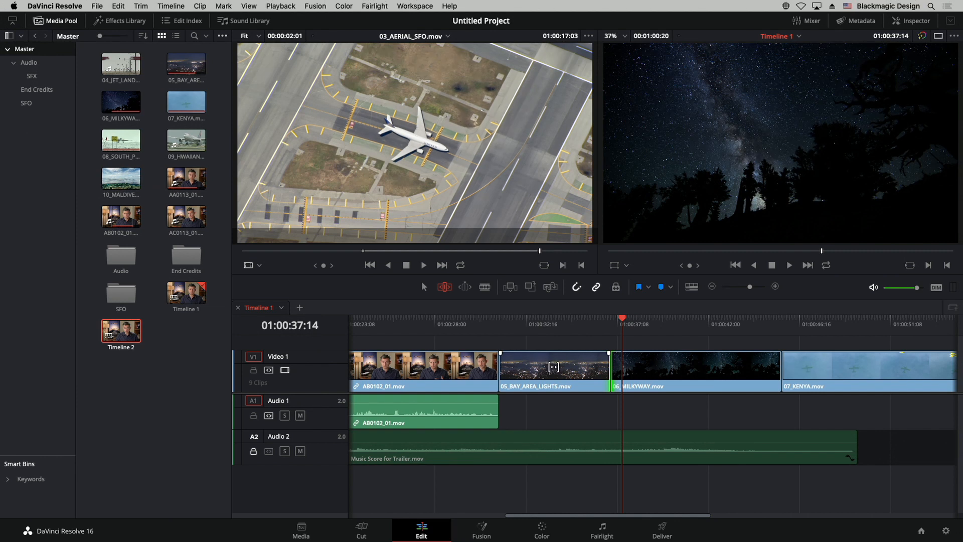
- Slip the footage inside 05_BAY_AREA_LIGHTS.mov by about half a second while keeping the clip in place
left_click_drag(553, 366, 533, 368)
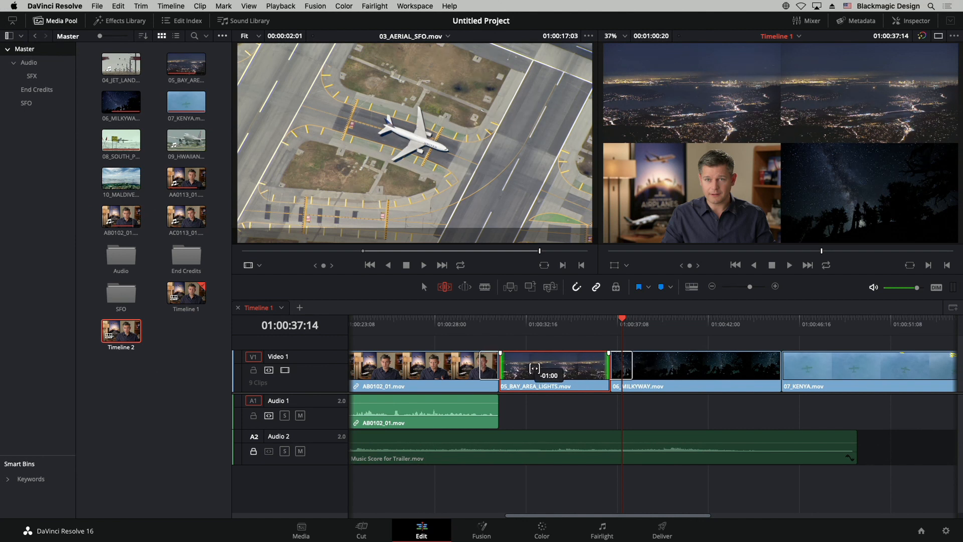
left_click_drag(533, 368, 535, 369)
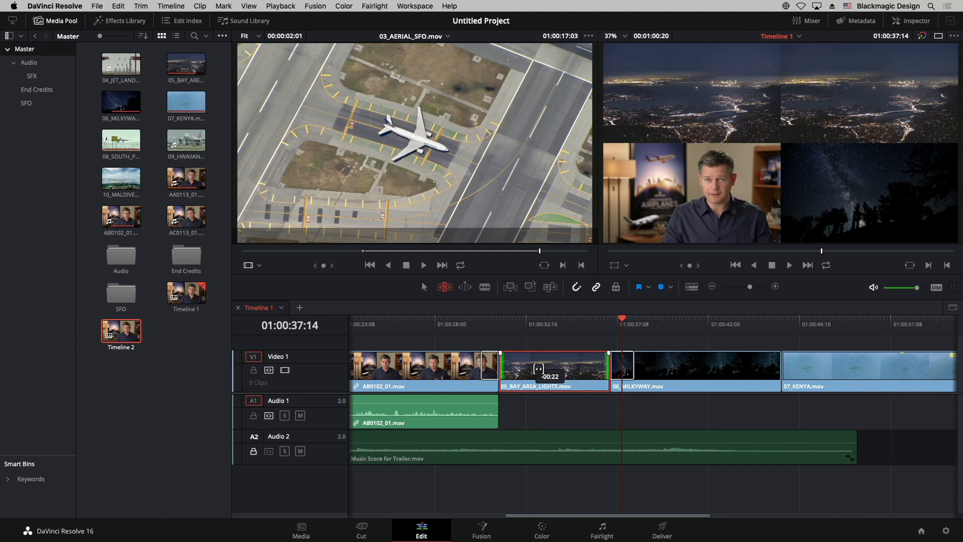
left_click_drag(538, 368, 545, 368)
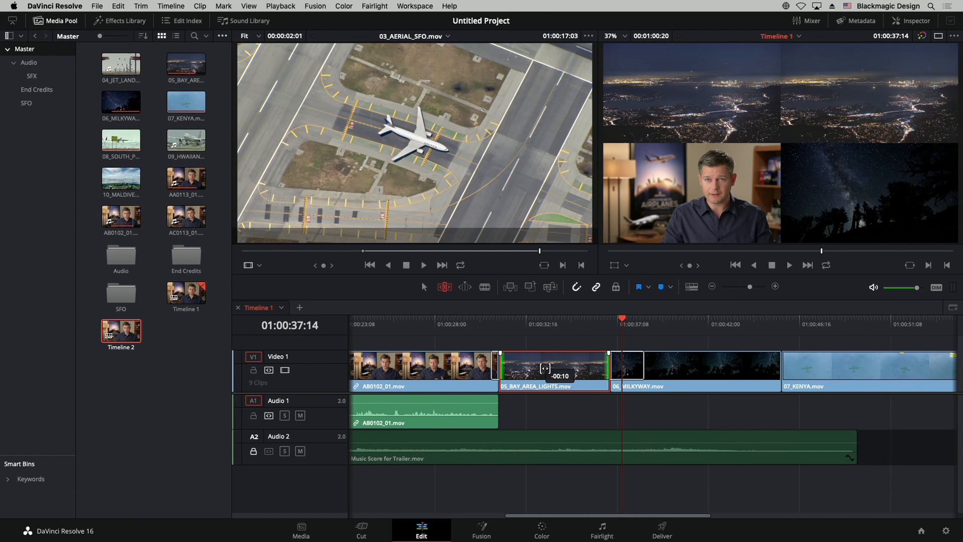
left_click_drag(544, 368, 542, 368)
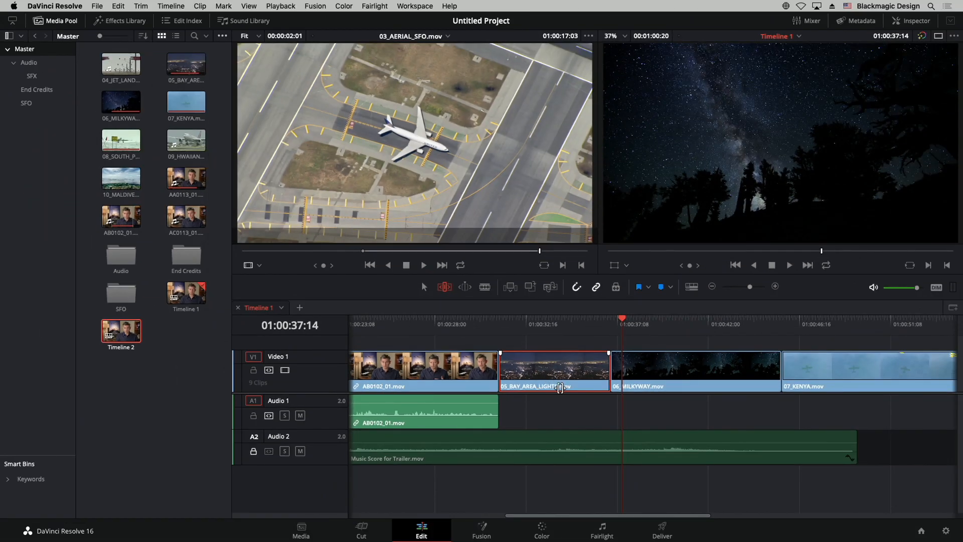
- Slide 05_BAY_AREA_LIGHTS.mov about 14 frames later between its neighbours, so its end meets the playhead at 01:00:37:14
left_click_drag(549, 382, 569, 377)
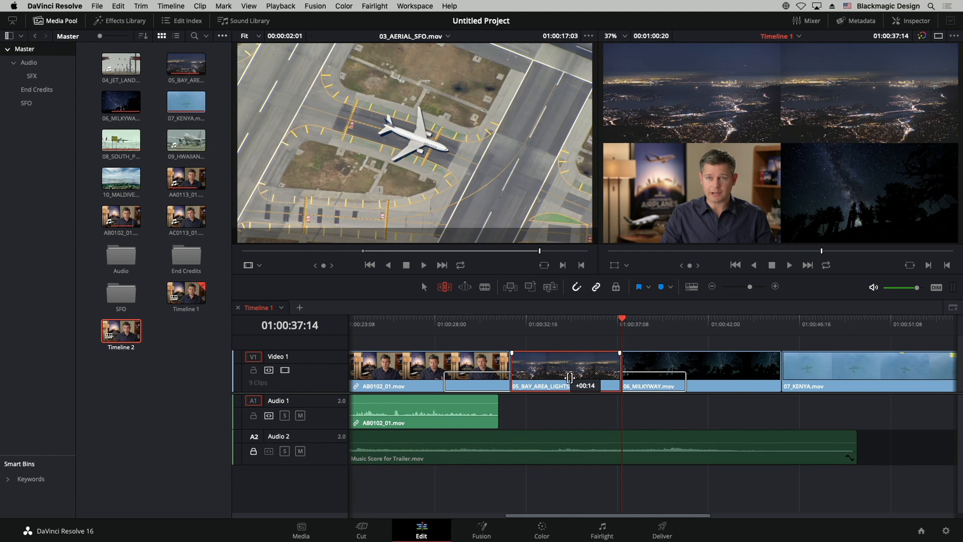
mouse_move(570, 377)
left_mouse_down()
mouse_move(546, 379)
mouse_move(594, 380)
mouse_move(576, 378)
mouse_move(585, 384)
left_mouse_up()
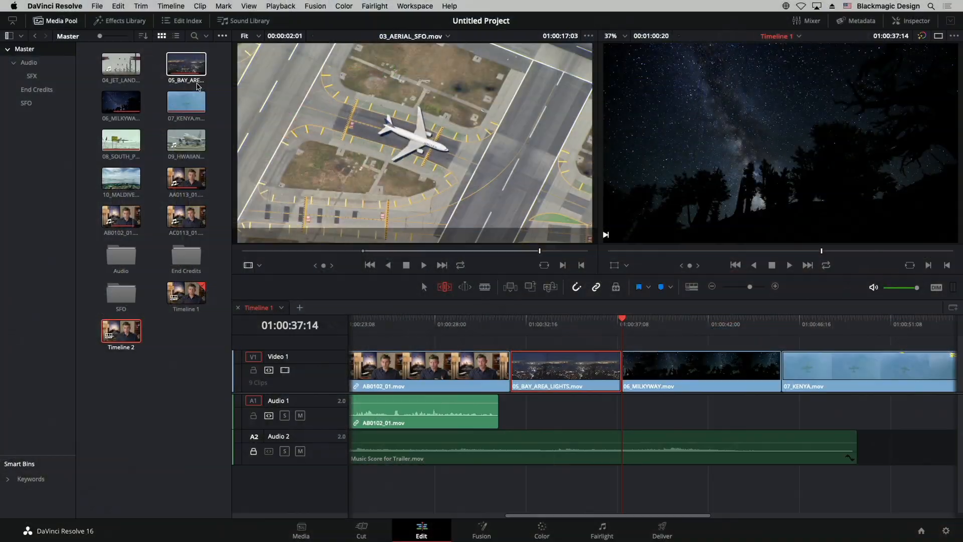
- Trim the start of the opening AA0113_01.mov clip to 01:00:01:04 using Trim Start in Trim Edit mode
left_click(117, 6)
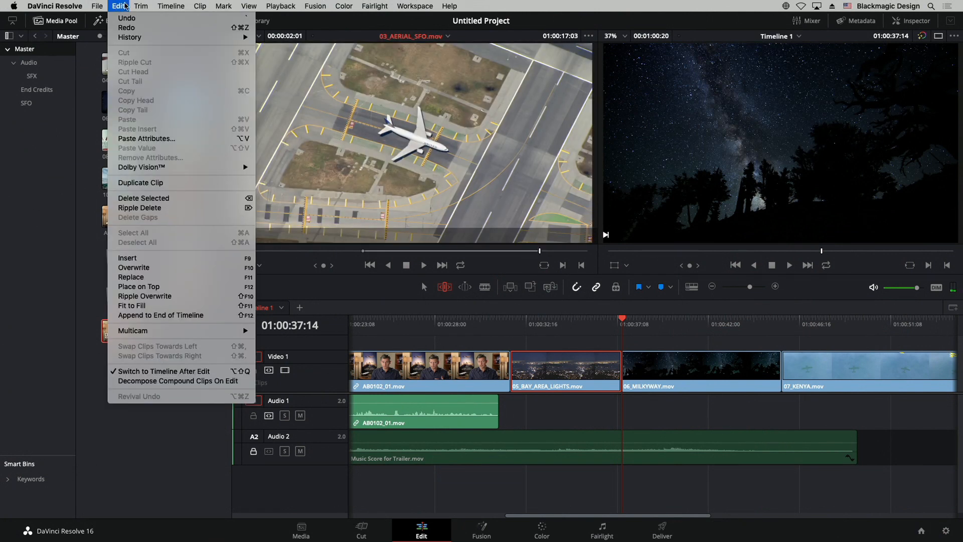
mouse_move(146, 10)
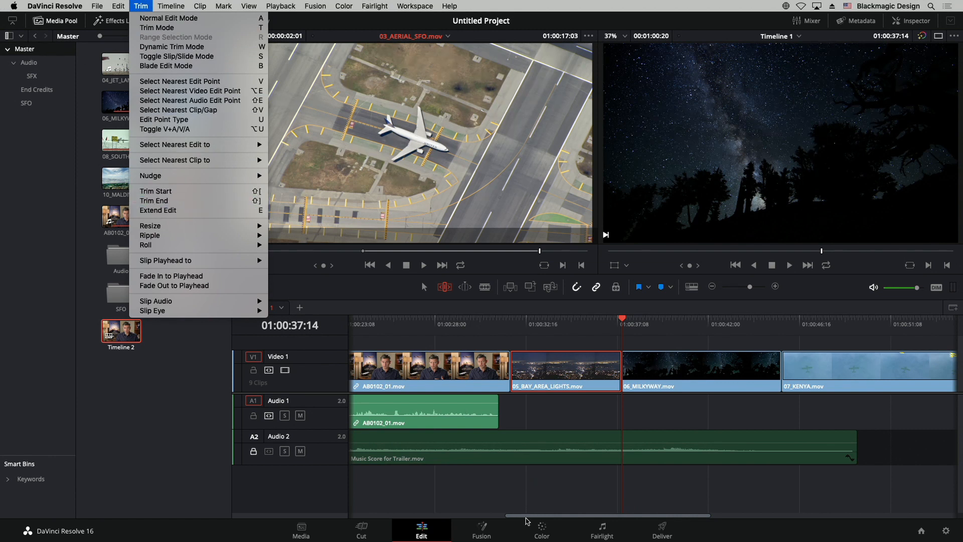
left_click(527, 518)
left_click_drag(513, 518, 345, 518)
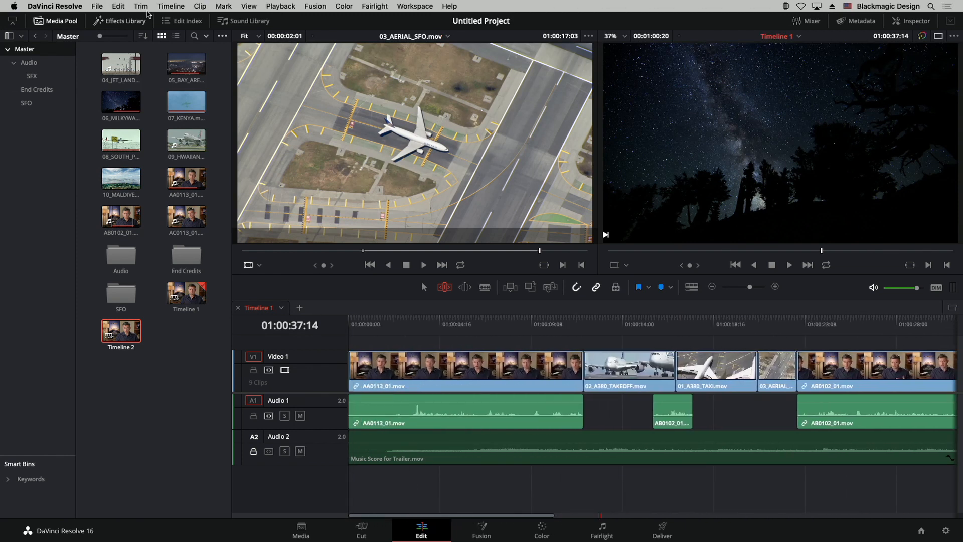
left_click(146, 7)
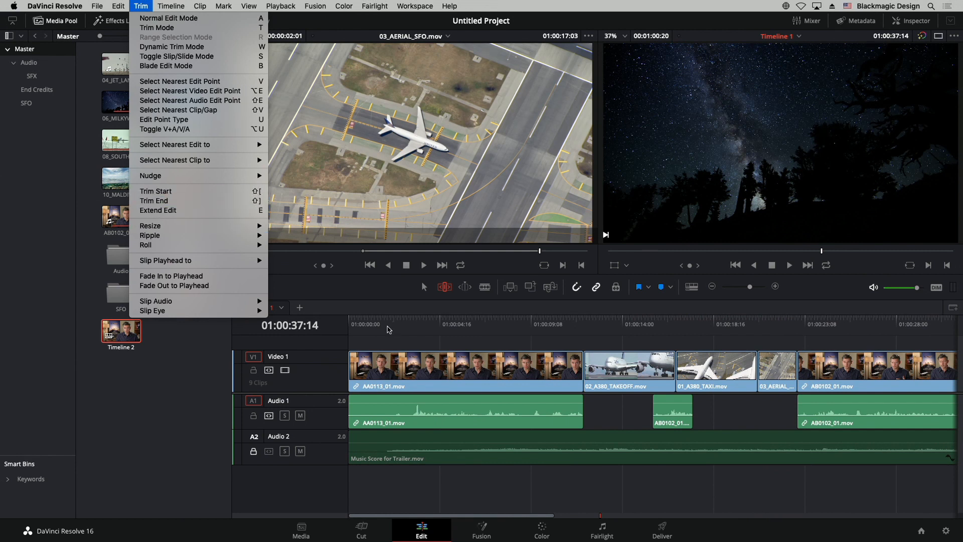
left_click(379, 324)
left_click_drag(366, 324, 373, 324)
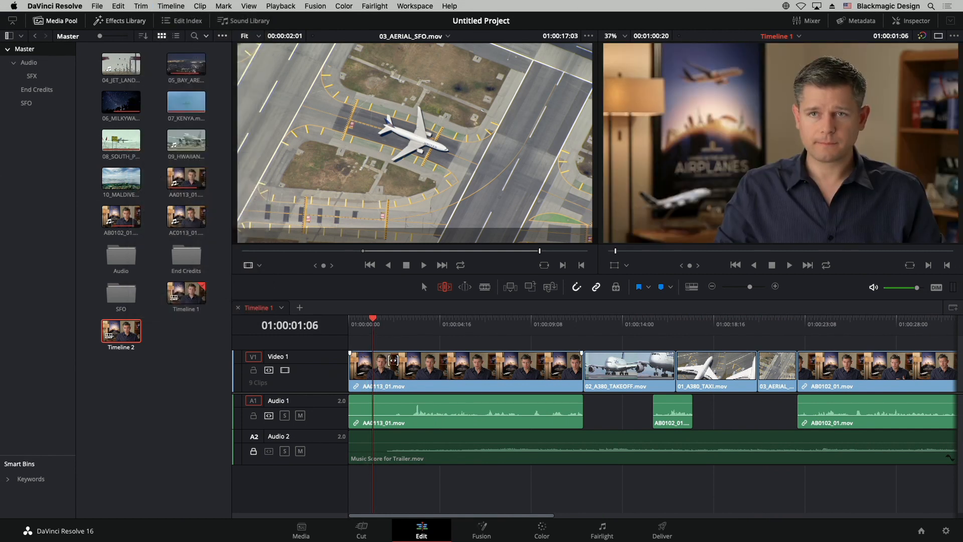
left_click(393, 360)
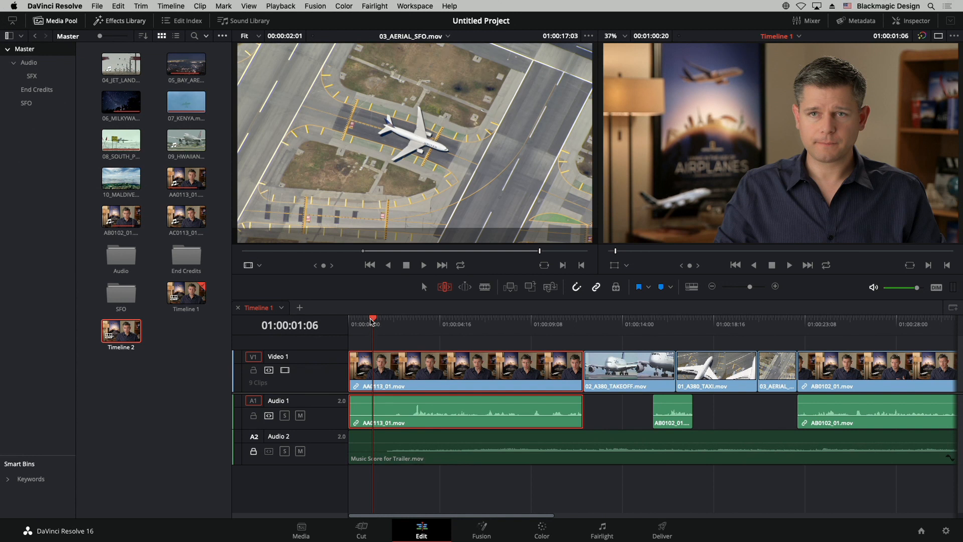
left_click_drag(371, 321, 371, 320)
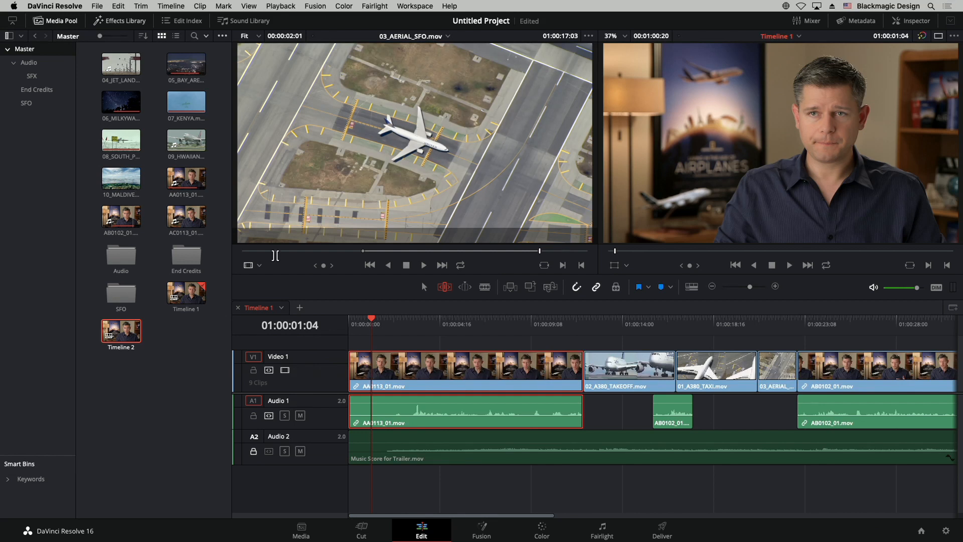
left_click(149, 6)
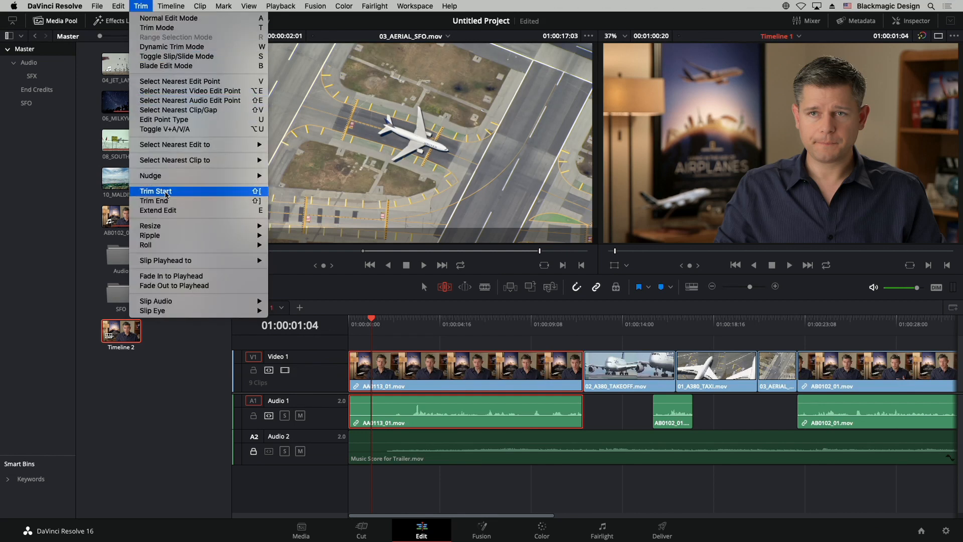
left_click(166, 194)
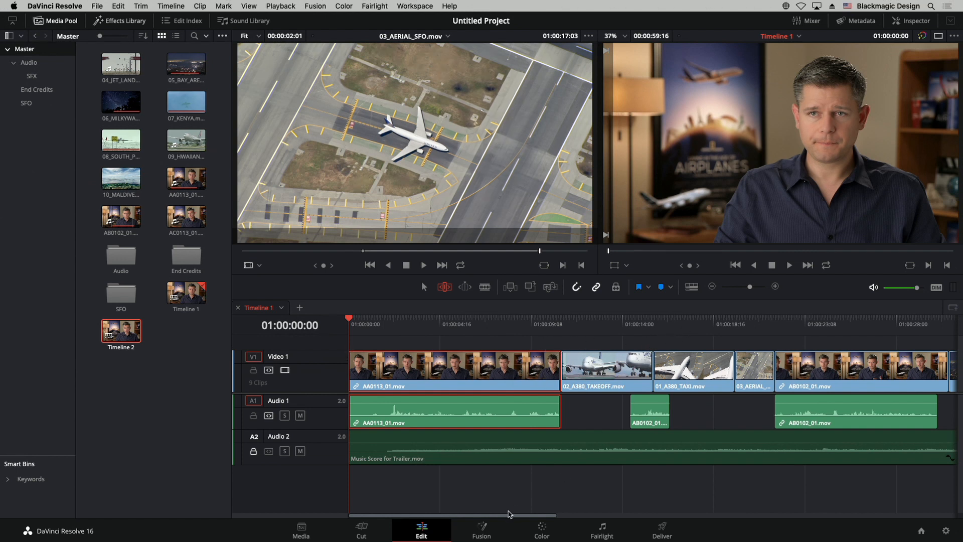
- In Selection mode, shuffle the 08_SOUTH_POLE clip from the timeline's end to between AB0102_01.mov and 05_BAY_AREA_LIGHTS.mov, pushing the following clips later
left_click_drag(511, 517, 681, 524)
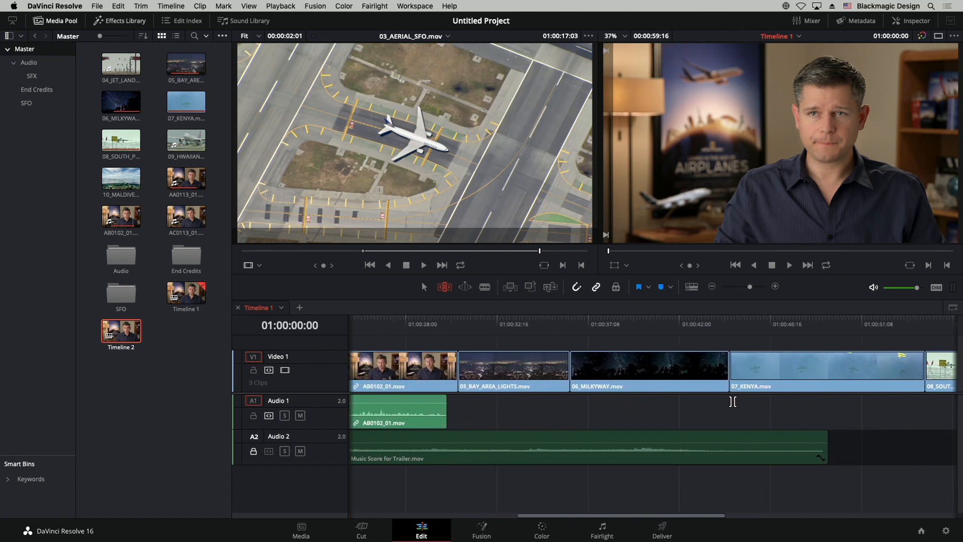
key("shift+z")
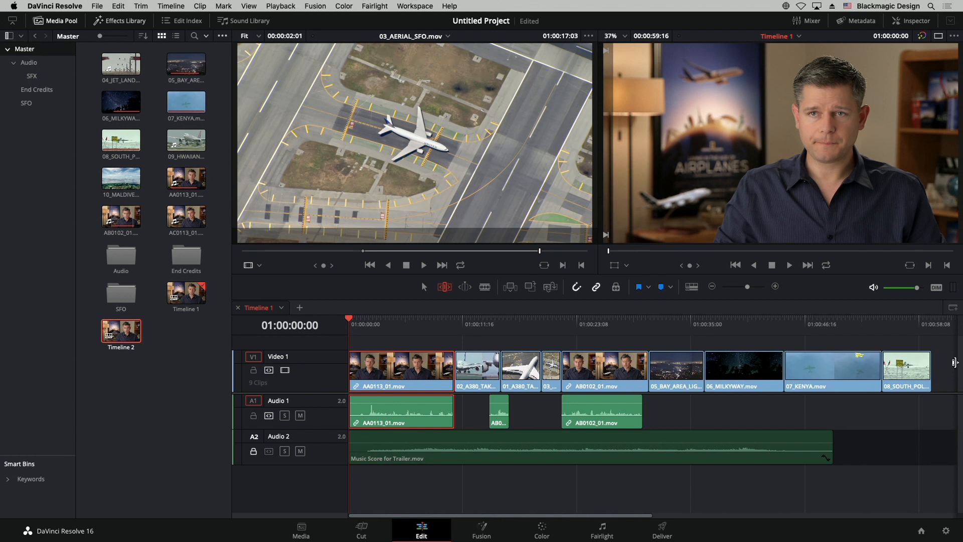
key("a")
left_click_drag(908, 374, 674, 371)
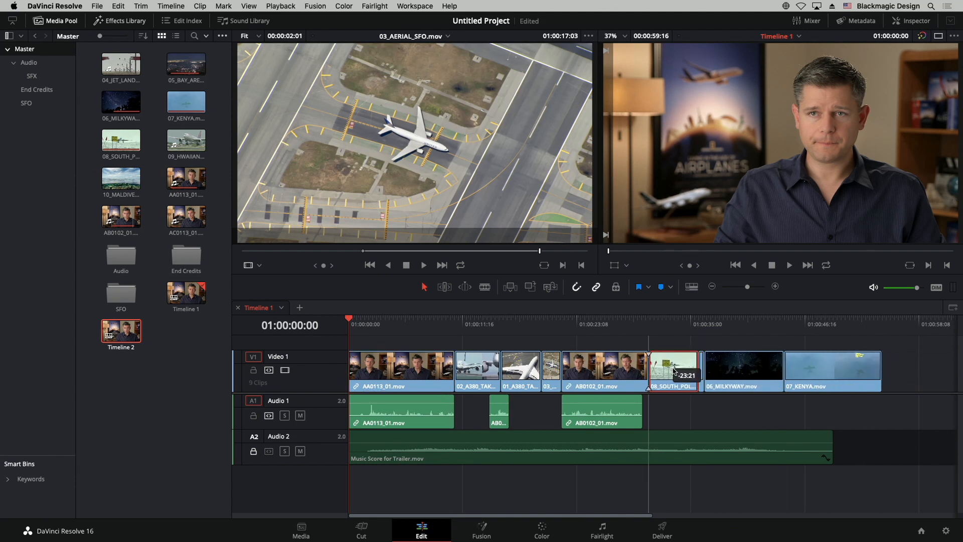
left_click_drag(686, 369, 909, 369)
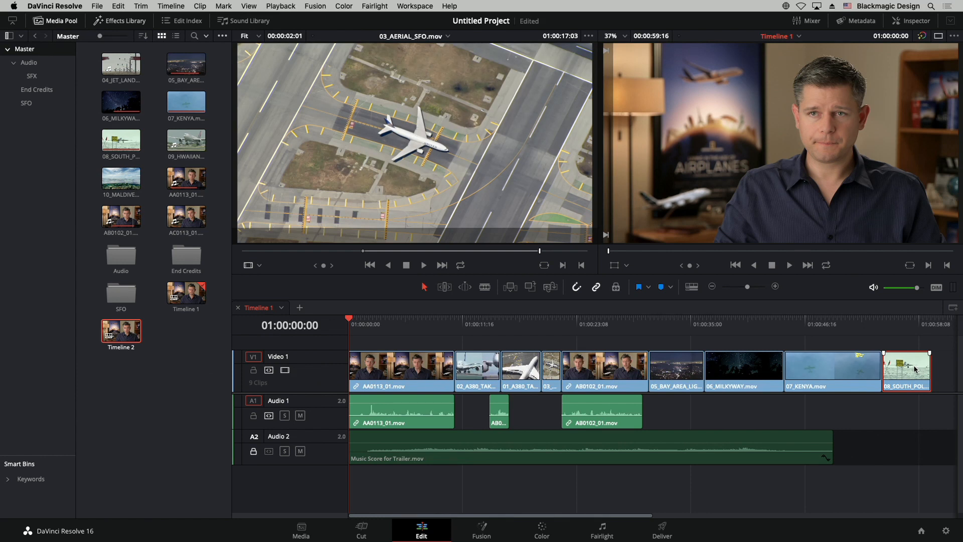
left_click_drag(913, 369, 942, 375)
left_click_drag(913, 374, 680, 378)
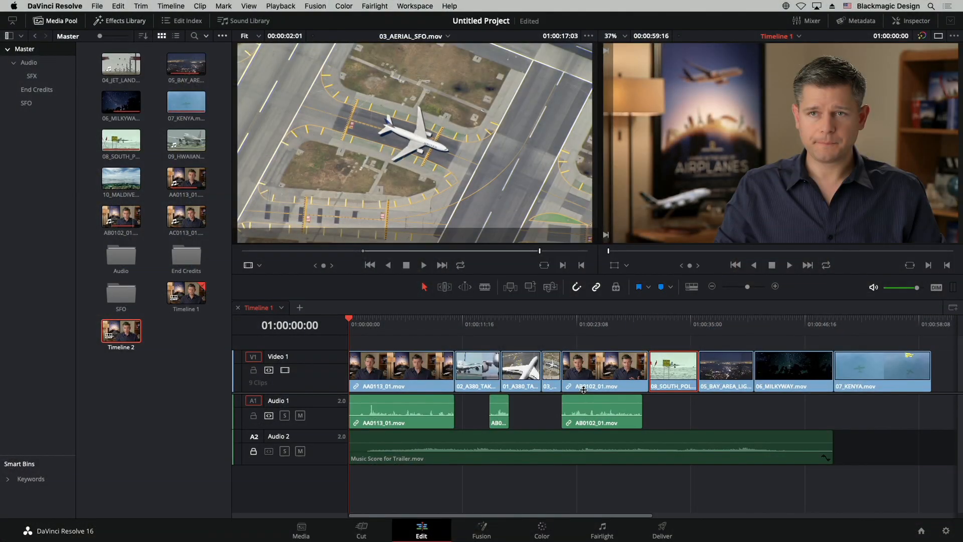
- Park the playhead at 01:00:19:18, the start of 03_AERIAL_SFO.mov, and select 09_HWAIIAN_LANDING.mov in the media pool
left_click(525, 321)
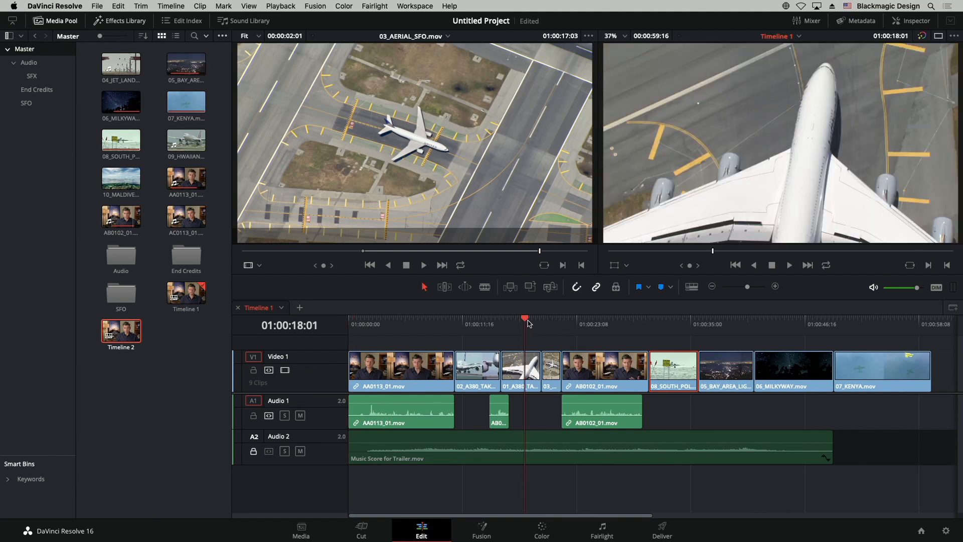
mouse_move(528, 323)
left_mouse_down()
mouse_move(562, 324)
mouse_move(545, 326)
left_mouse_up()
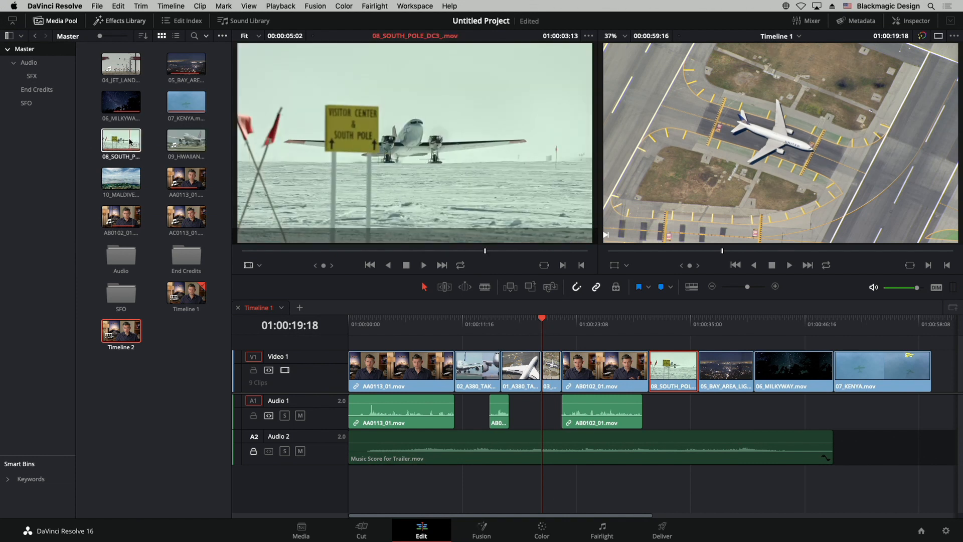
left_click(201, 143)
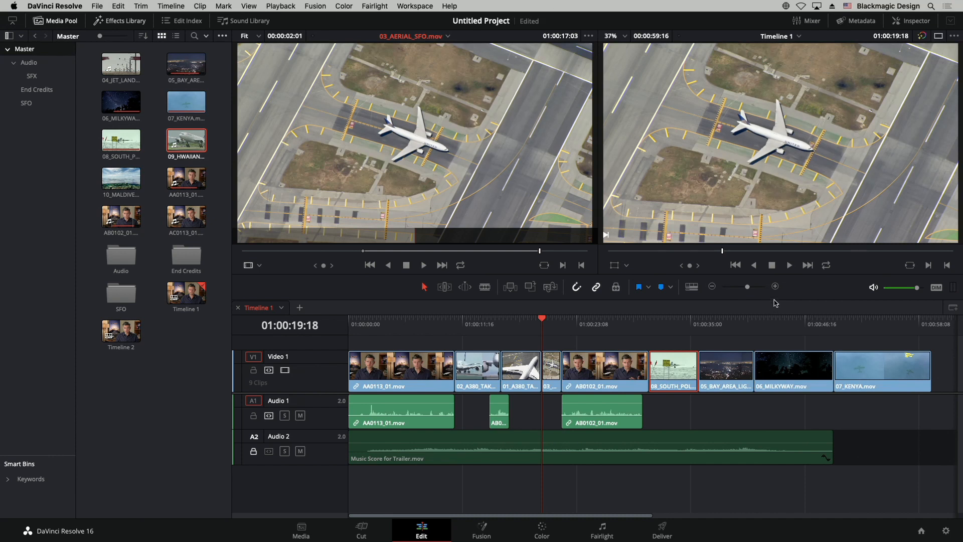
- Mark in and out points around 03_AERIAL_SFO.mov in the timeline, from 01:00:19:18 to 01:00:21:19, and clear both marks
key("super+equal")
key("super+equal")
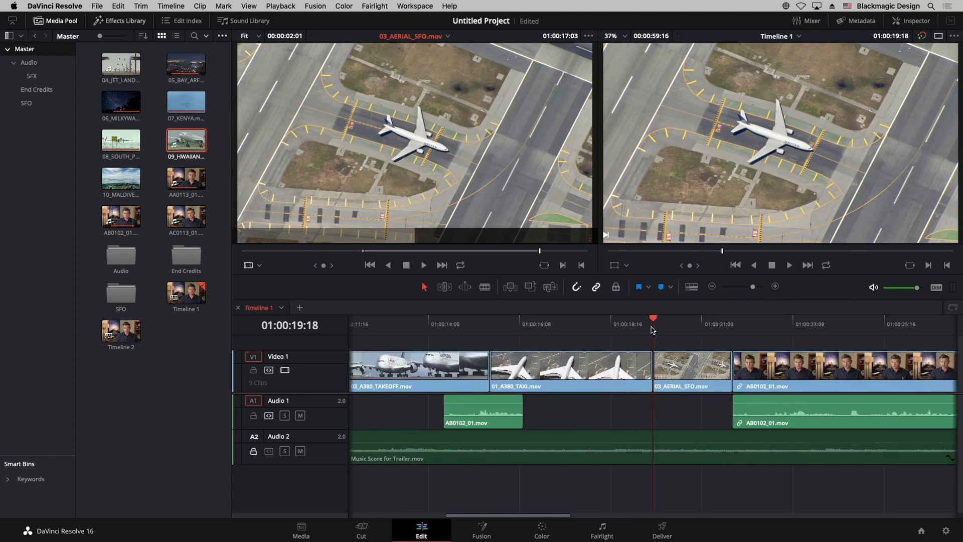
left_click(653, 329)
key("i")
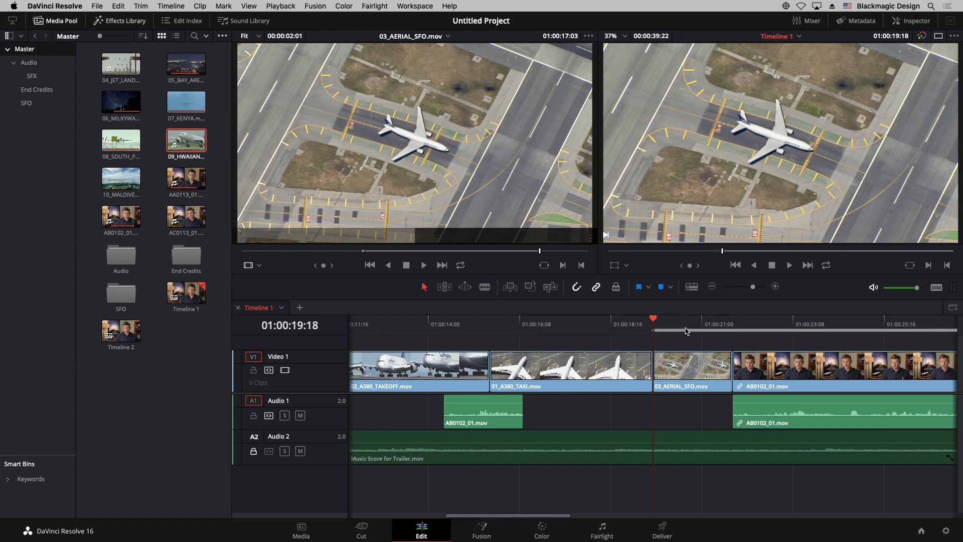
left_click(732, 328)
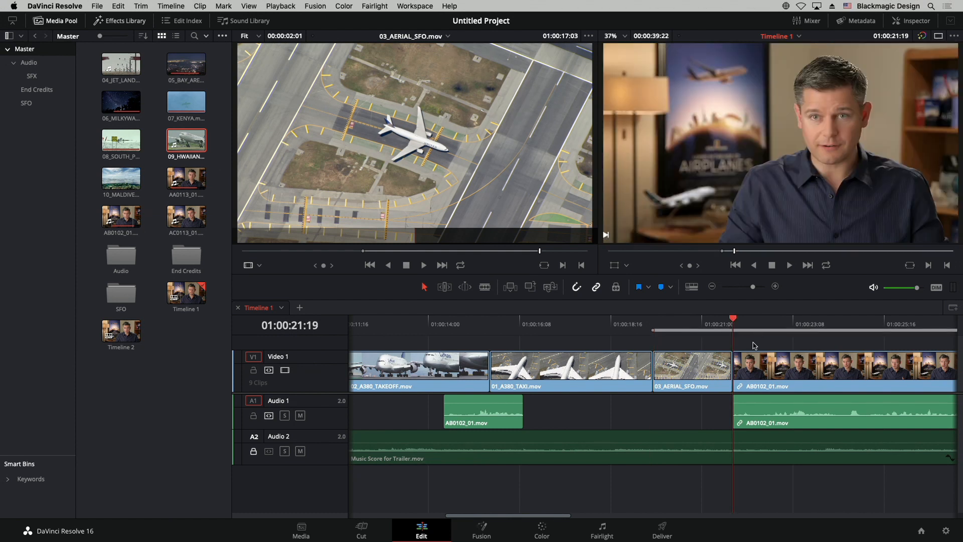
key("o")
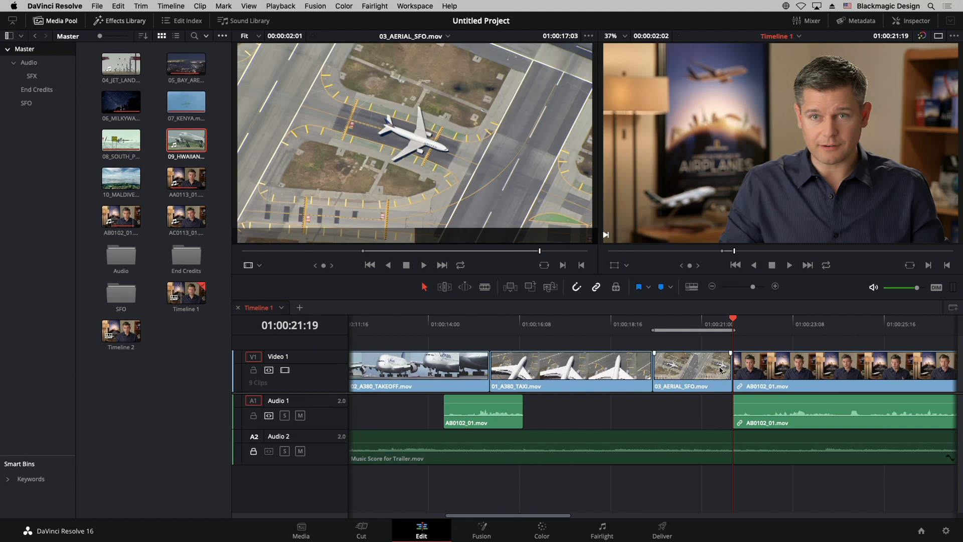
key("alt+x")
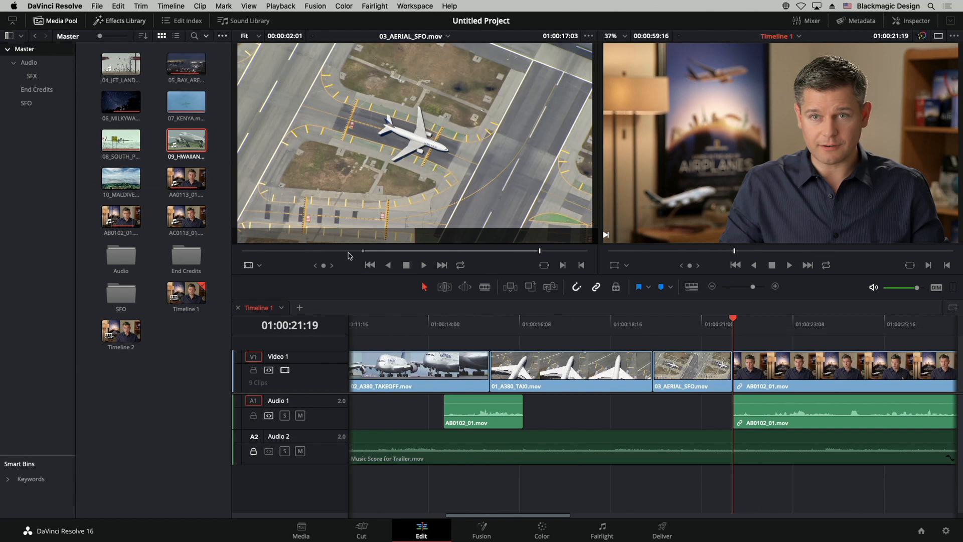
- Load 10_MALDIVES.mov as the source, mark 01:00:40:07 to 01:00:41:07, and park the timeline playhead at 01:00:19:18, the start of 03_AERIAL_SFO.mov
double_click(186, 140)
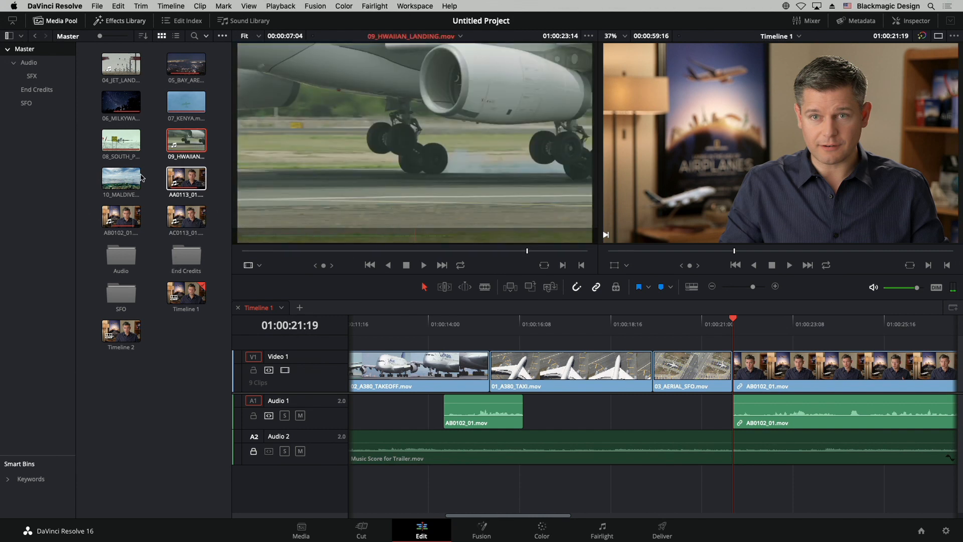
double_click(122, 180)
left_click_drag(435, 251, 387, 259)
key("i")
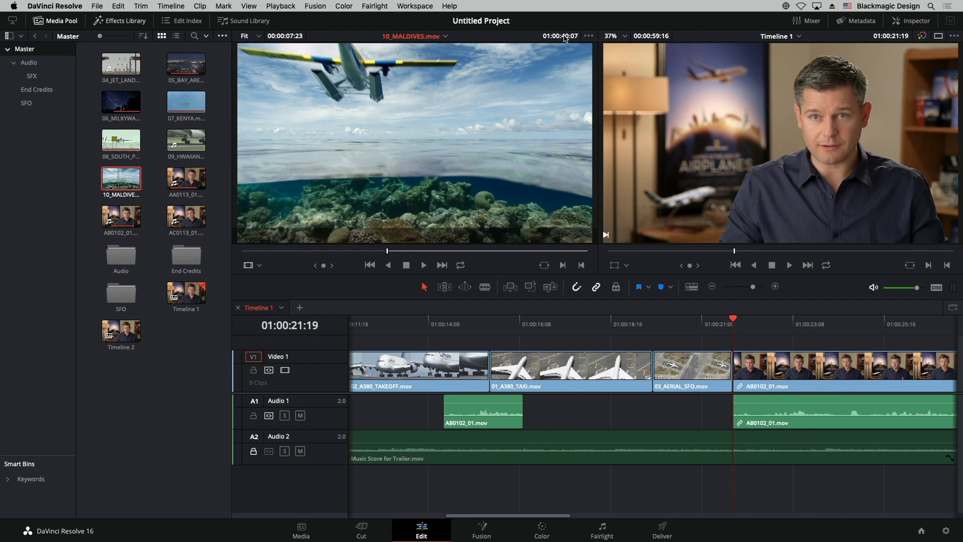
key("plus")
type("400")
key("Return")
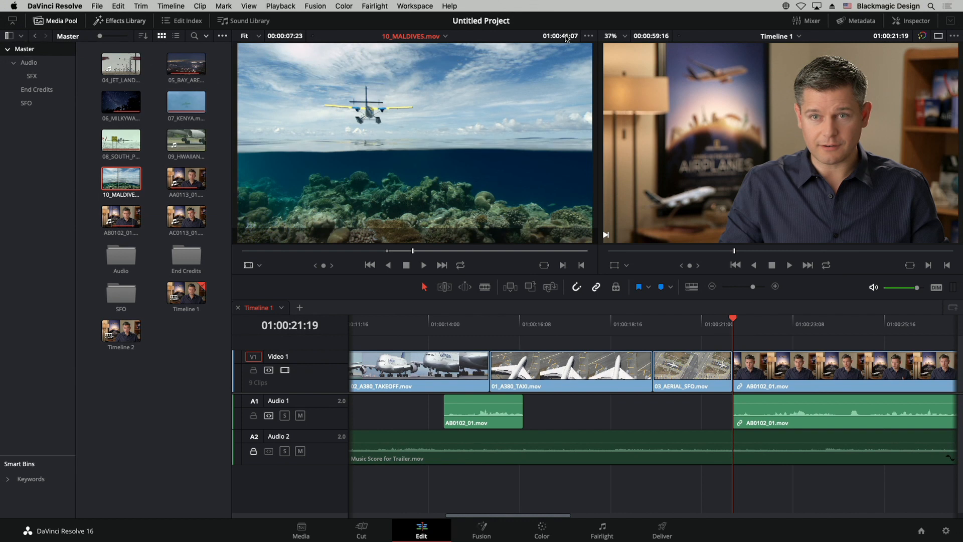
key("o")
left_click_drag(733, 319, 652, 320)
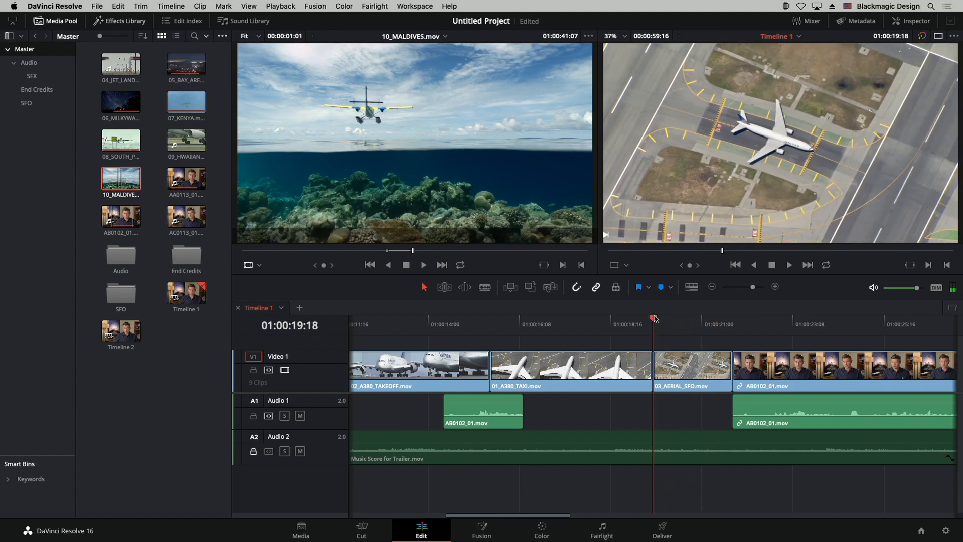
- Try an Overwrite edit of the marked 10_MALDIVES.mov range onto the start of 03_AERIAL_SFO.mov and revert it
left_click_drag(427, 194, 915, 109)
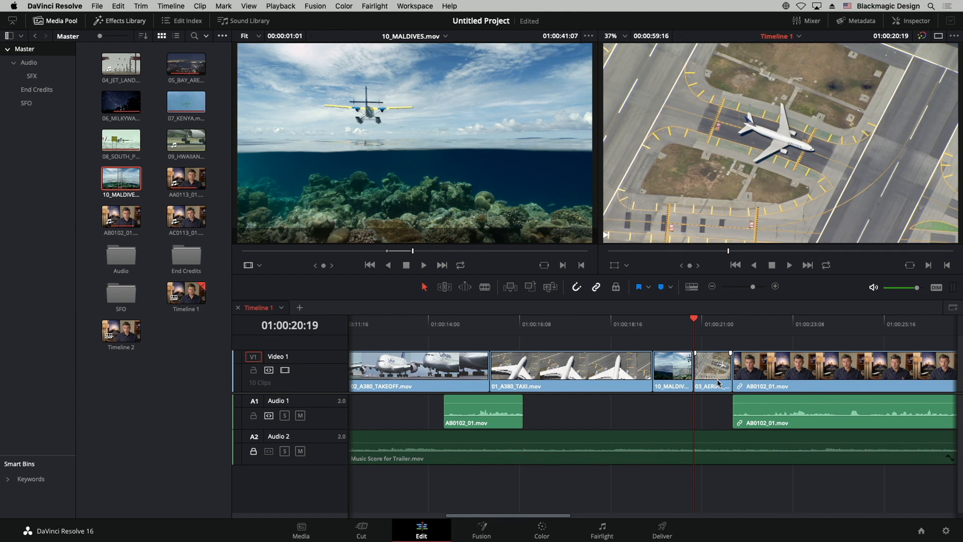
left_click(677, 368)
key("Delete")
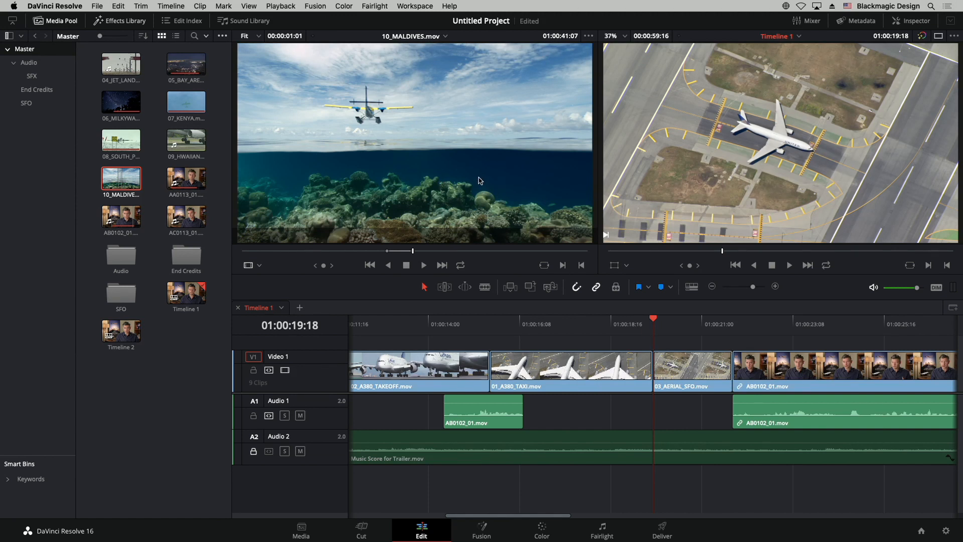
- Replace 03_AERIAL_SFO.mov with the marked 10_MALDIVES.mov range using Ripple Overwrite
left_click_drag(479, 180, 940, 213)
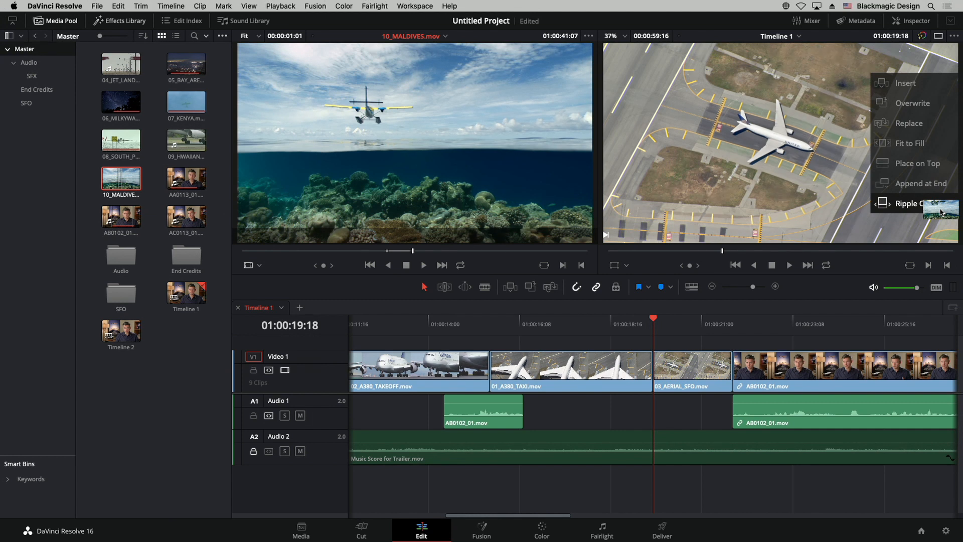
left_click_drag(940, 213, 941, 213)
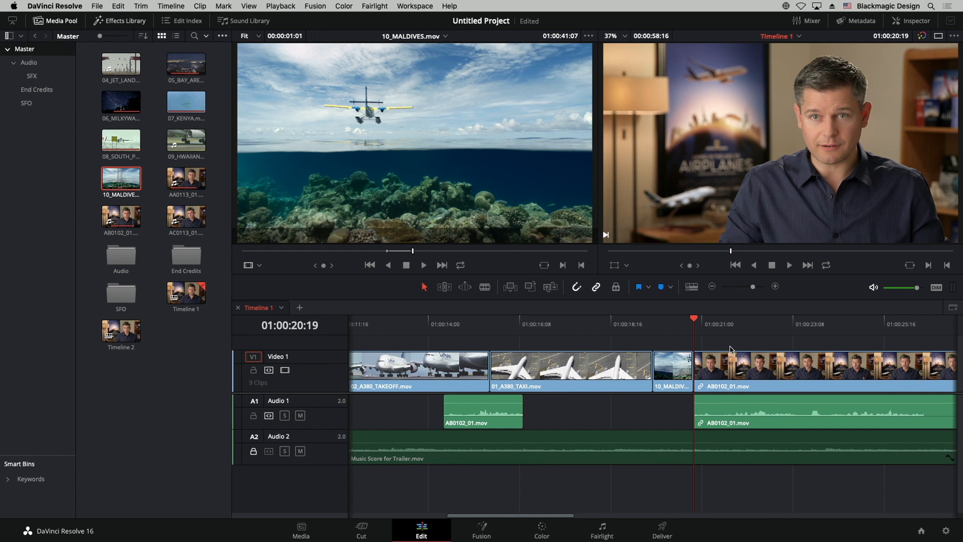
- Open the project The Age of Airplane Tutorial without saving Untitled Project, and return the playhead to 01:00:00:00
left_click(923, 534)
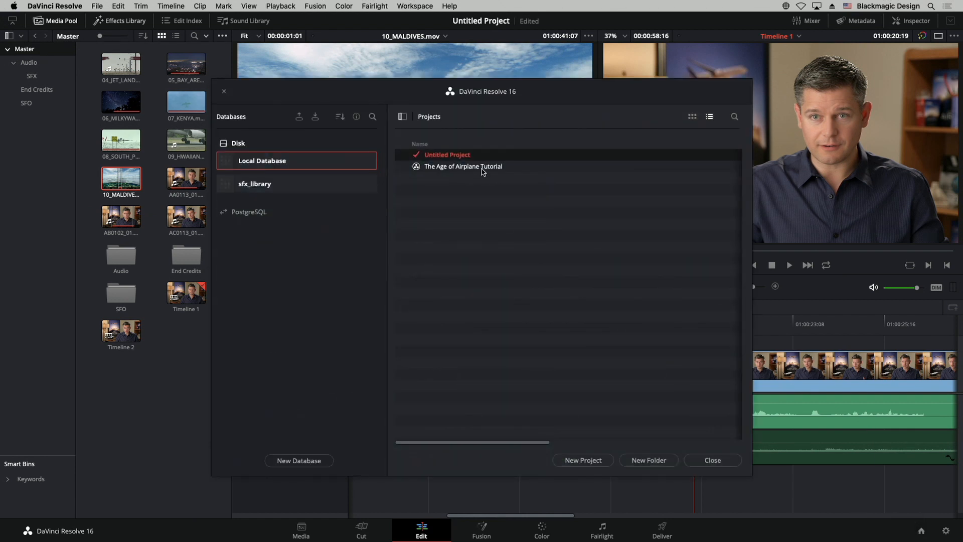
double_click(483, 168)
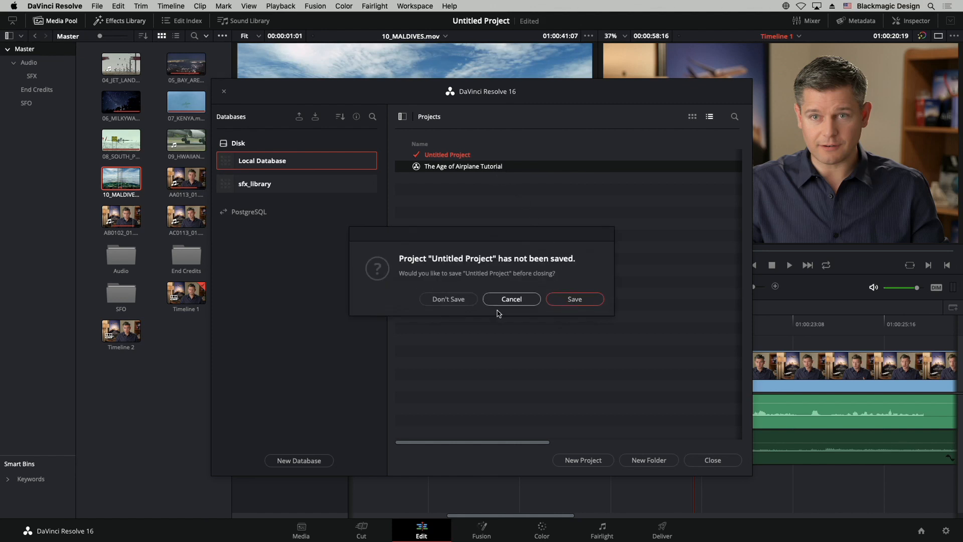
left_click(453, 301)
left_click(453, 300)
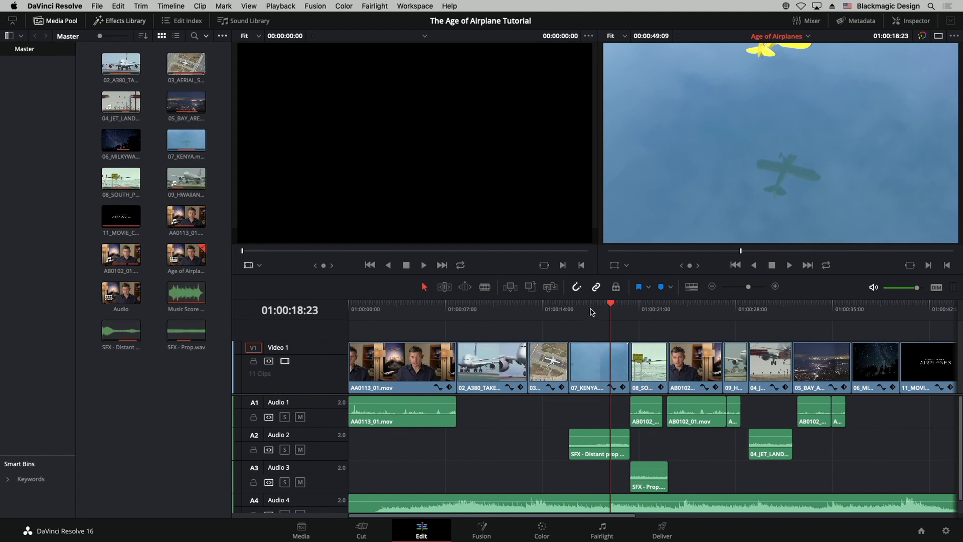
left_click_drag(591, 311, 341, 319)
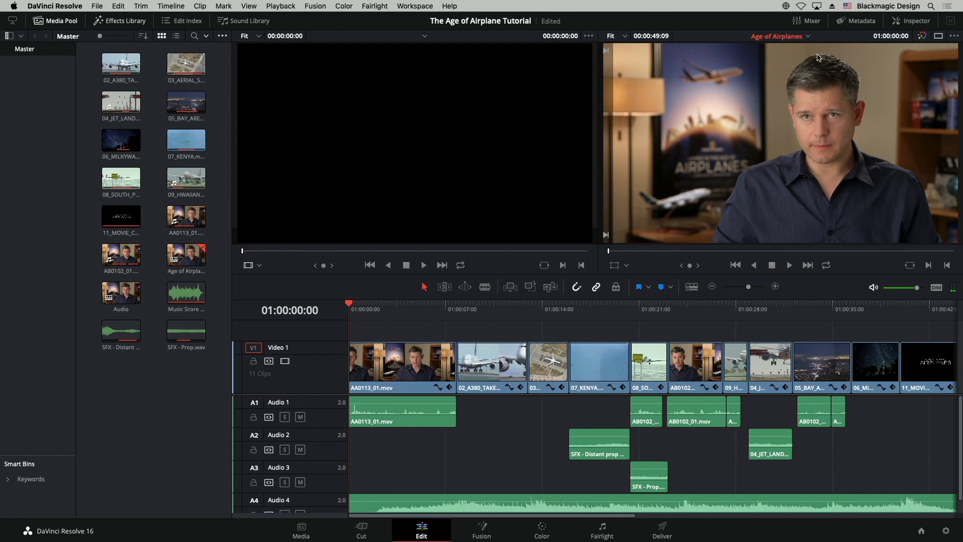
- Look at the list of available timelines and turn on timeline tabs in the timeline view options
left_click(807, 36)
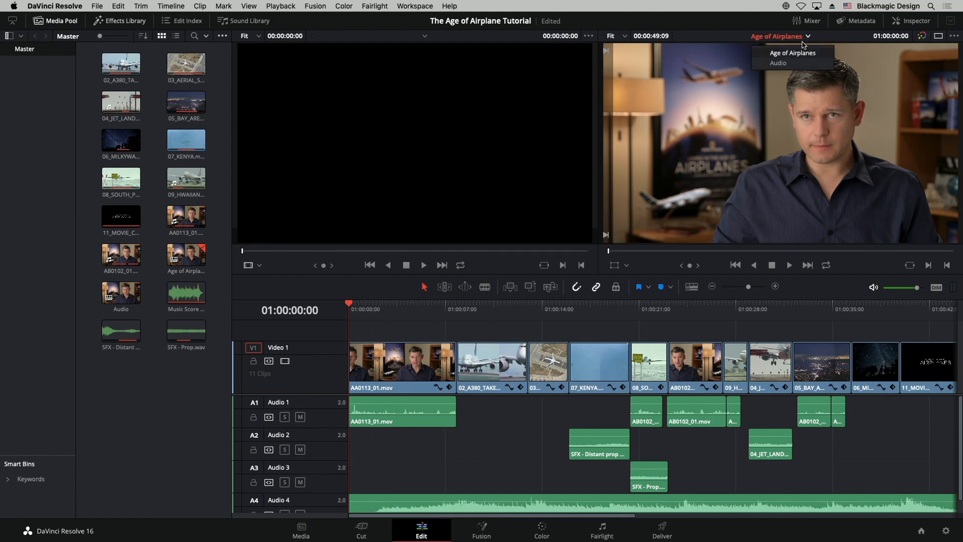
left_click(709, 41)
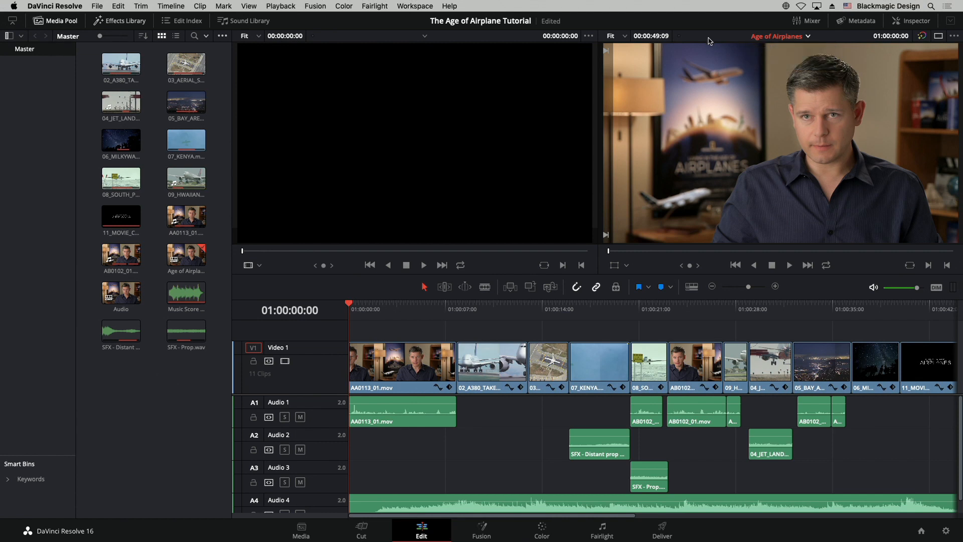
left_click(690, 287)
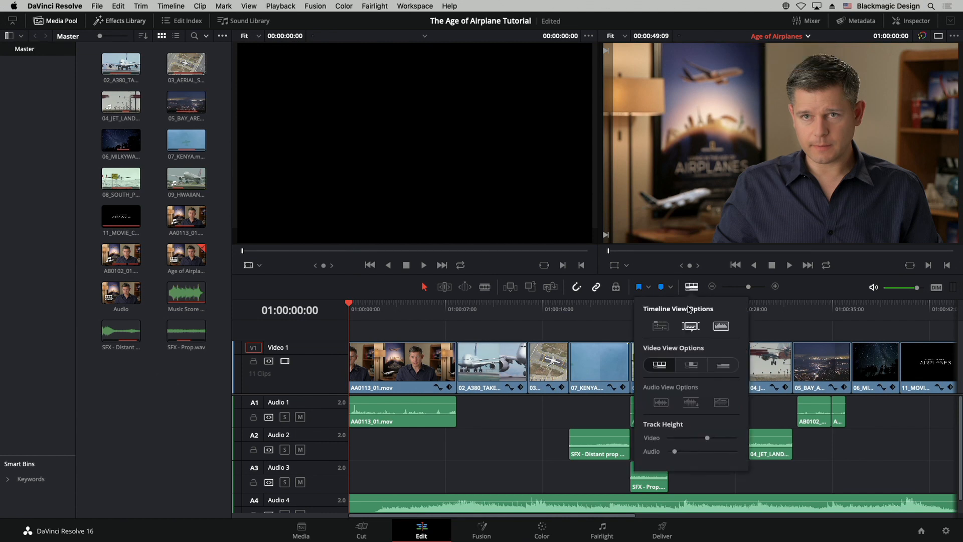
left_click(660, 329)
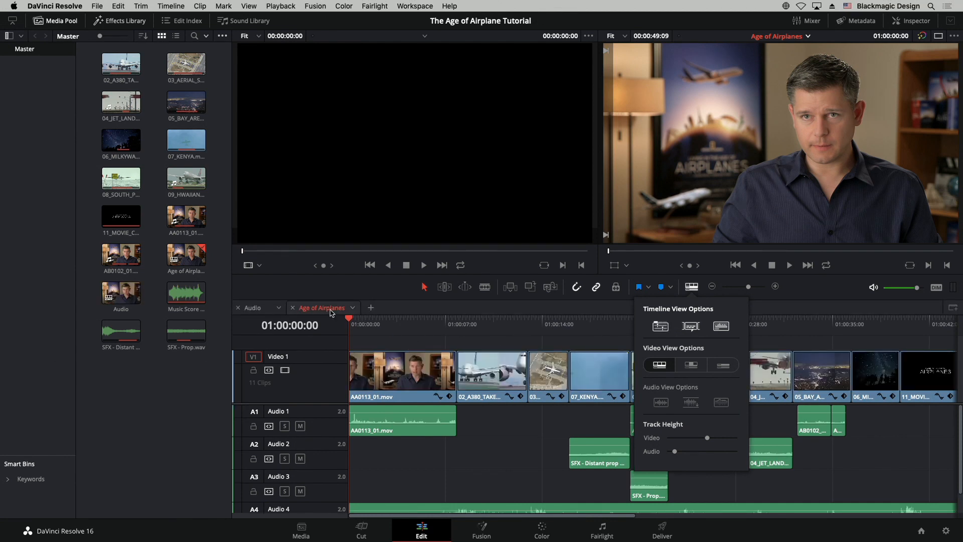
- Switch between the Audio and Age of Airplanes timelines to compare them, ending on Age of Airplanes
left_click(261, 312)
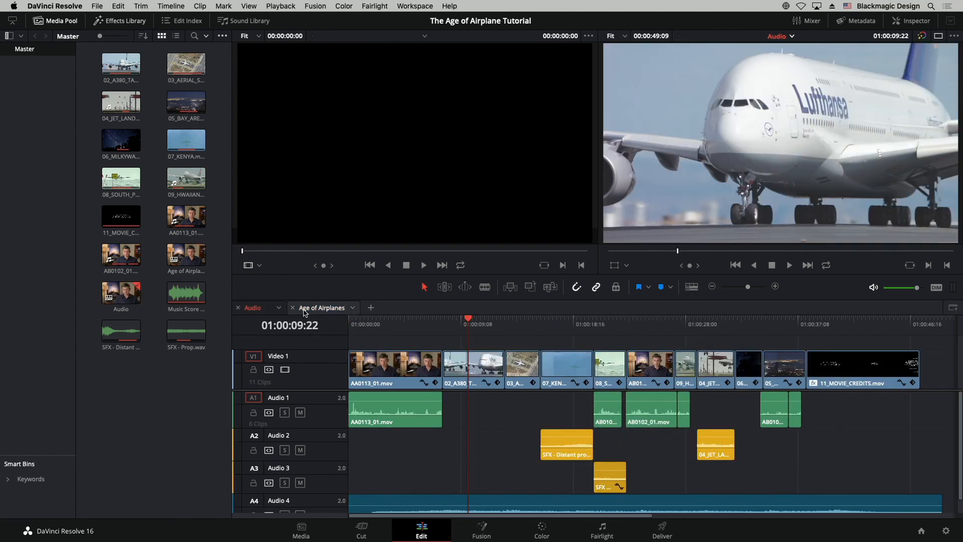
left_click(308, 312)
left_click(266, 311)
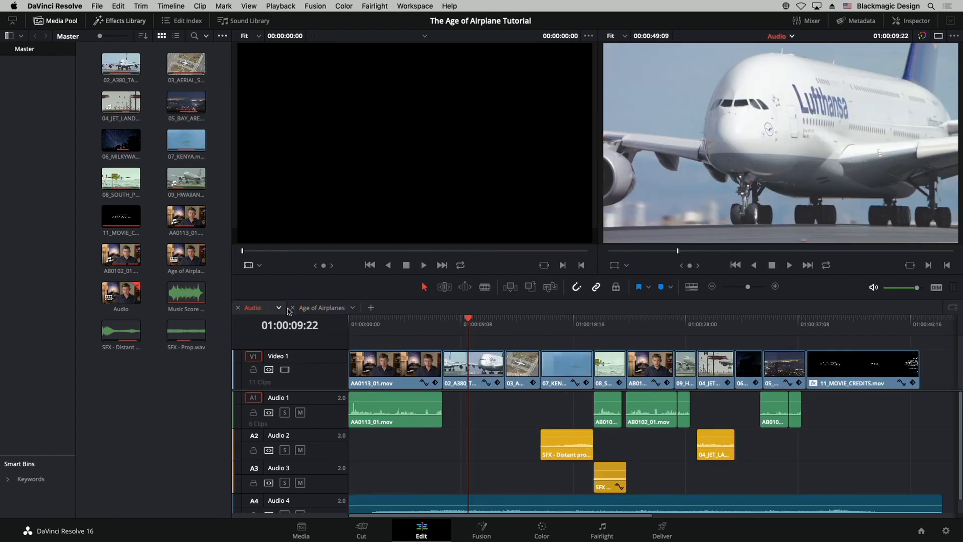
left_click(307, 308)
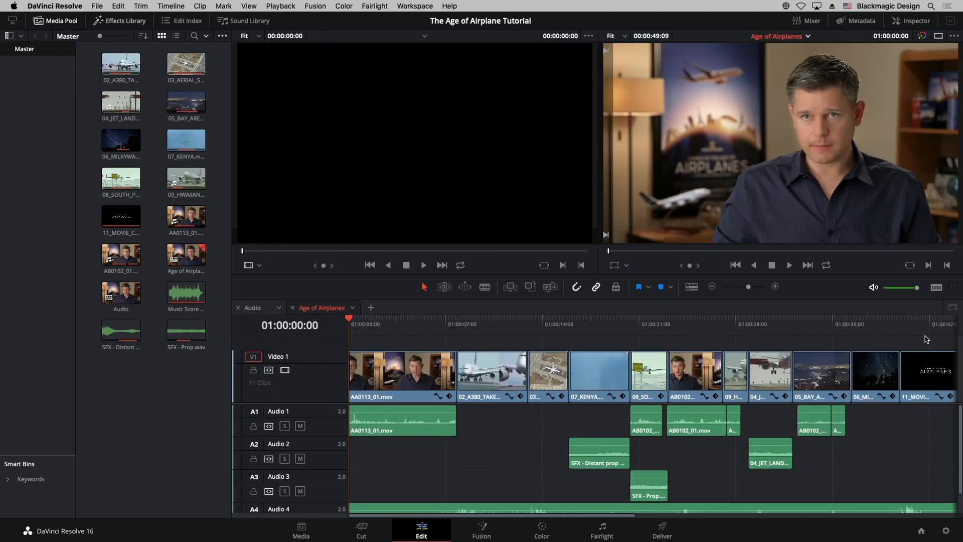
- Turn off the timeline tabs and park the playhead at 01:00:05:14
left_click(691, 287)
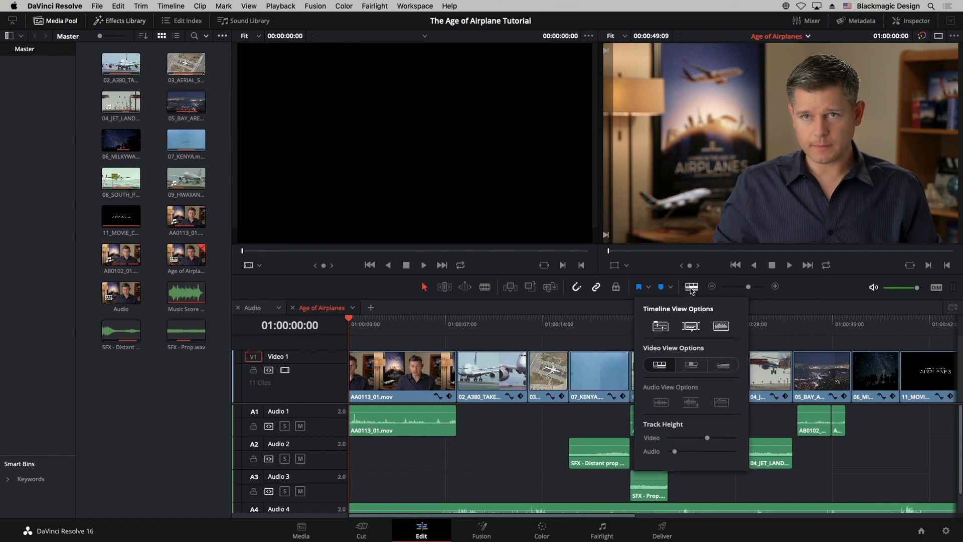
left_click(666, 332)
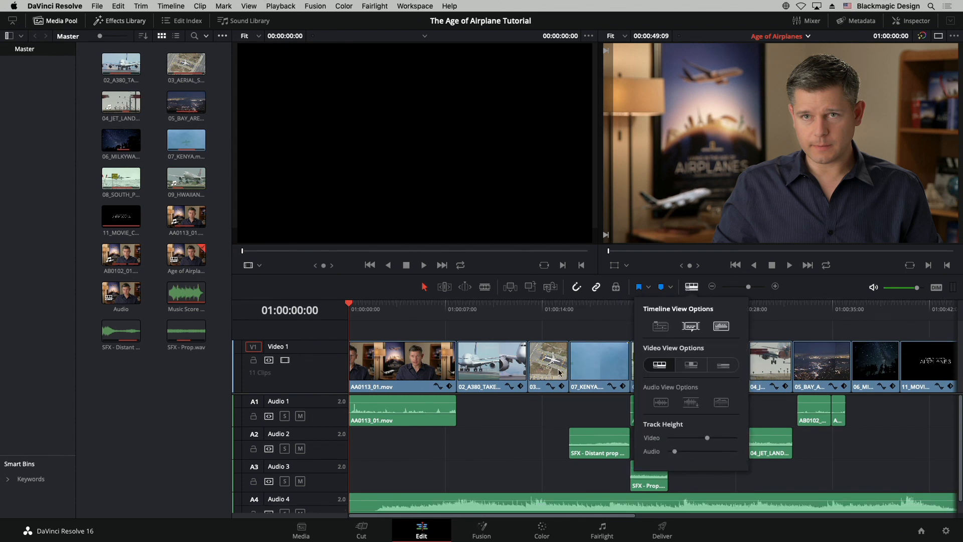
left_click(426, 306)
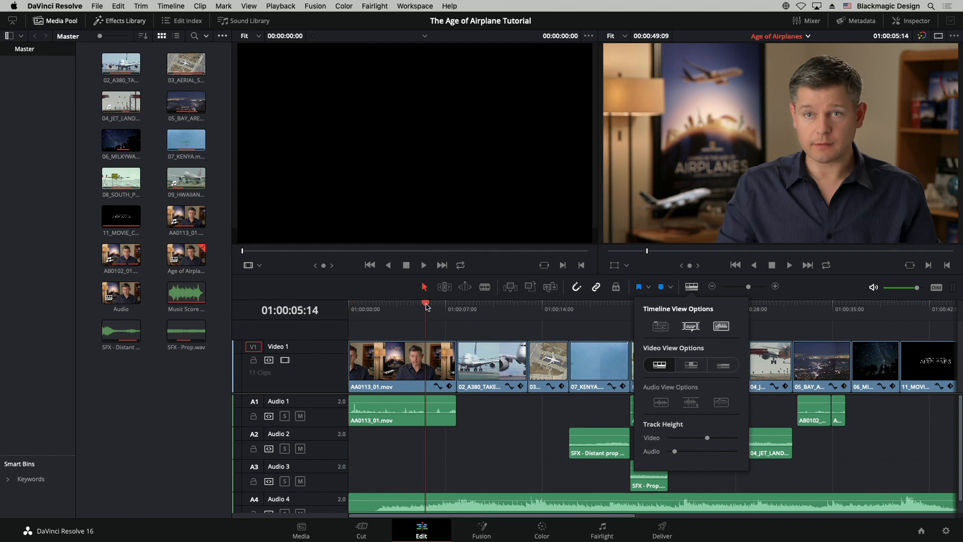
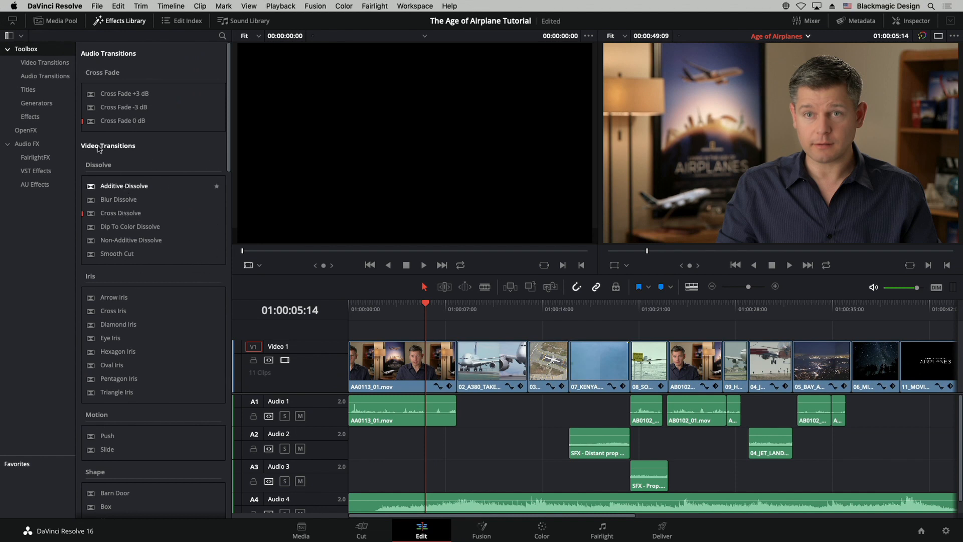
- Examine the Video Transitions and Titles categories in the Effects Library, including the Fusion Titles
left_click(55, 63)
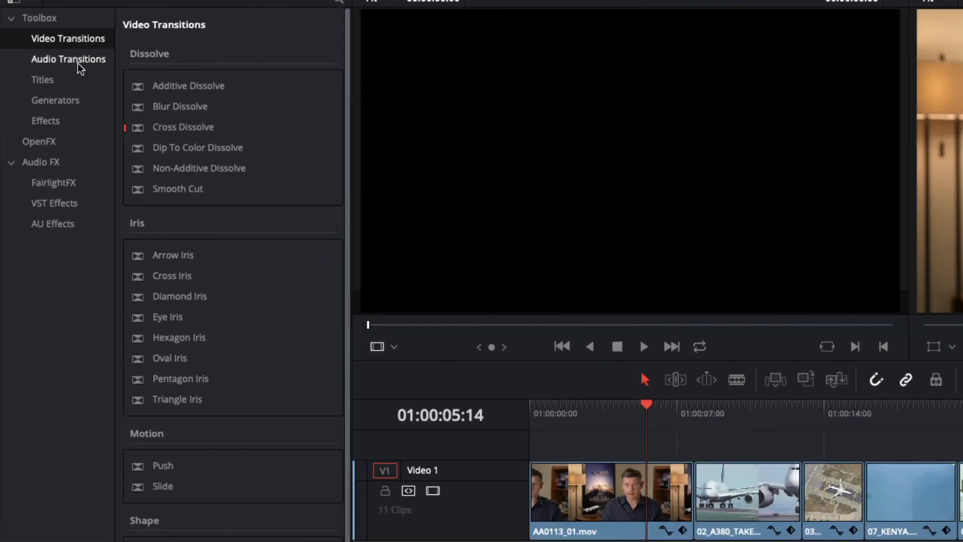
left_click(43, 62)
left_click(51, 79)
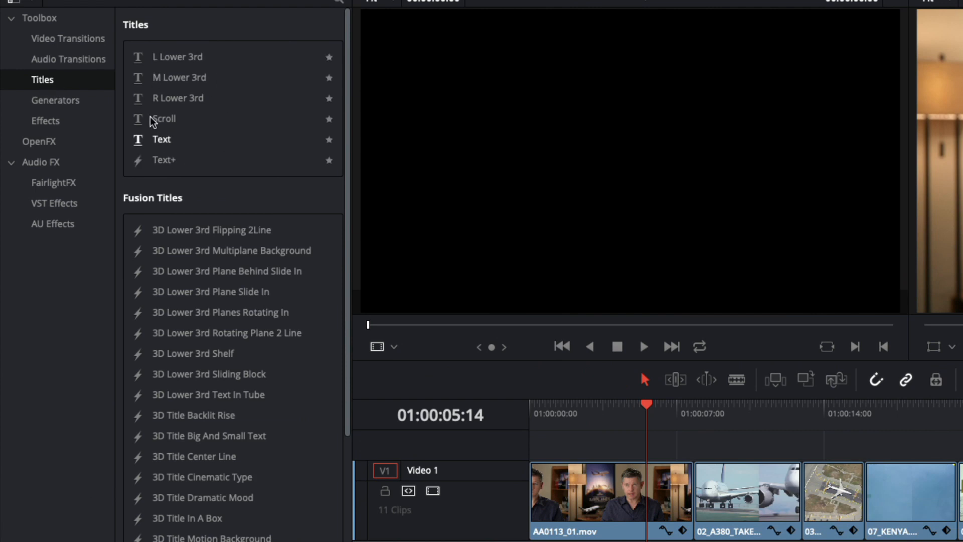
scroll(281, 384, "down", 10)
scroll(281, 384, "up", 9)
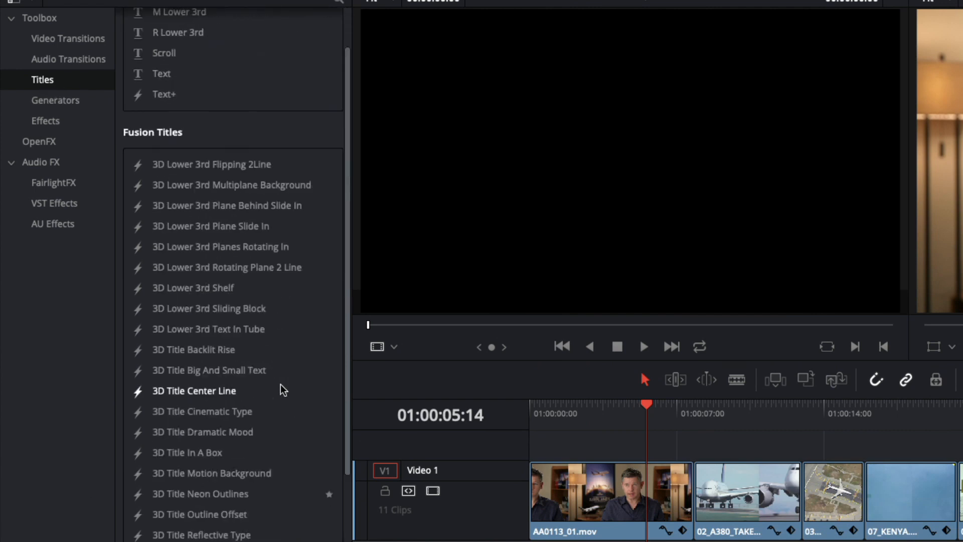
scroll(267, 335, "down", 6)
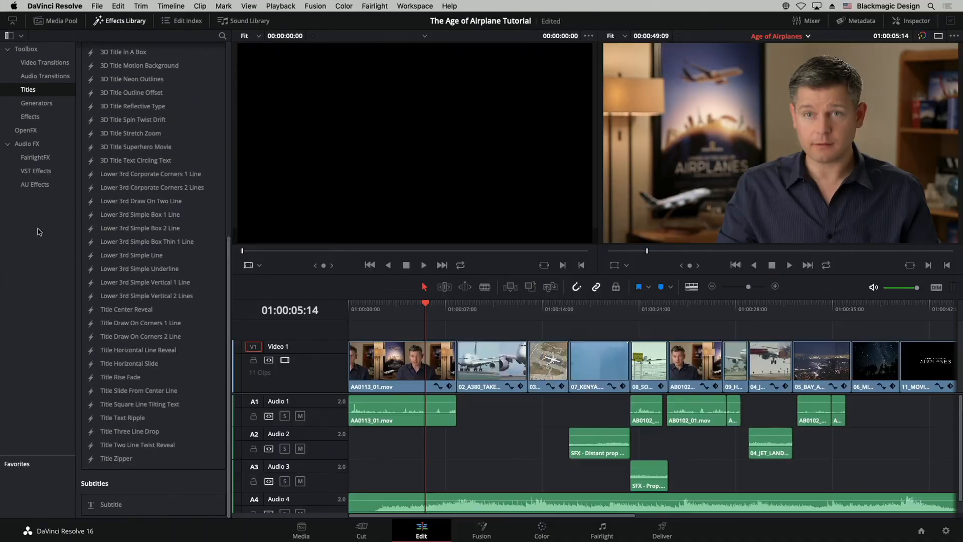
- Examine the Audio FX plug-ins in the Effects Library, including the FairlightFX and VST Effects groups
left_click(30, 145)
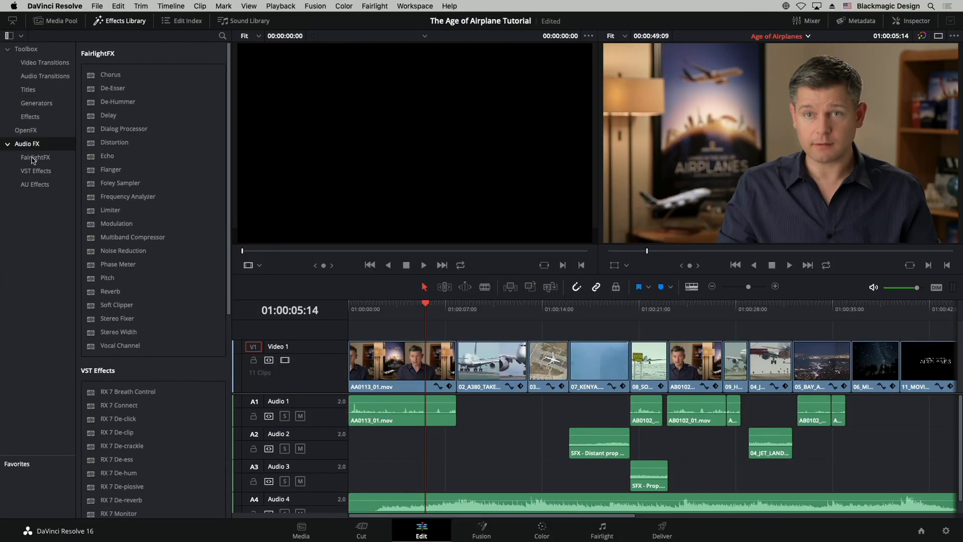
left_click(33, 158)
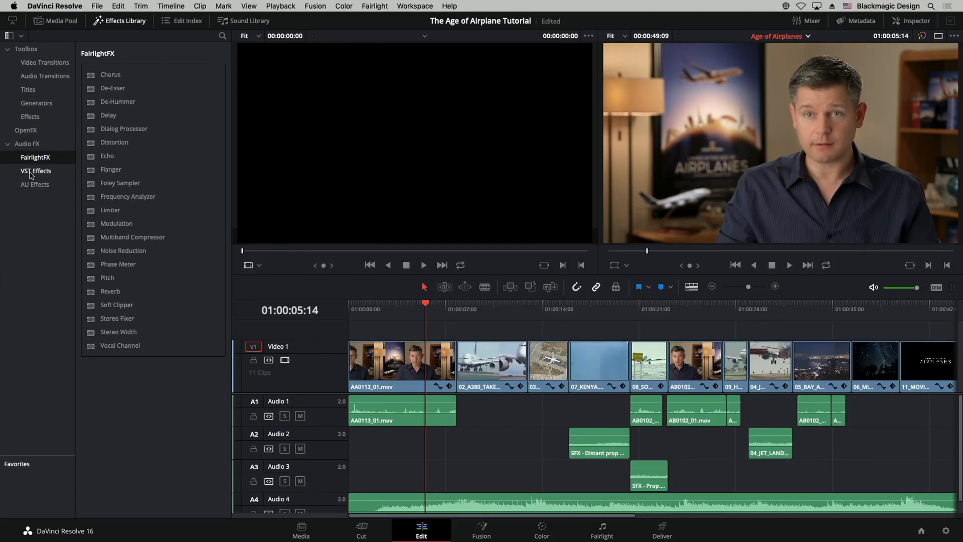
left_click(31, 172)
left_click(28, 145)
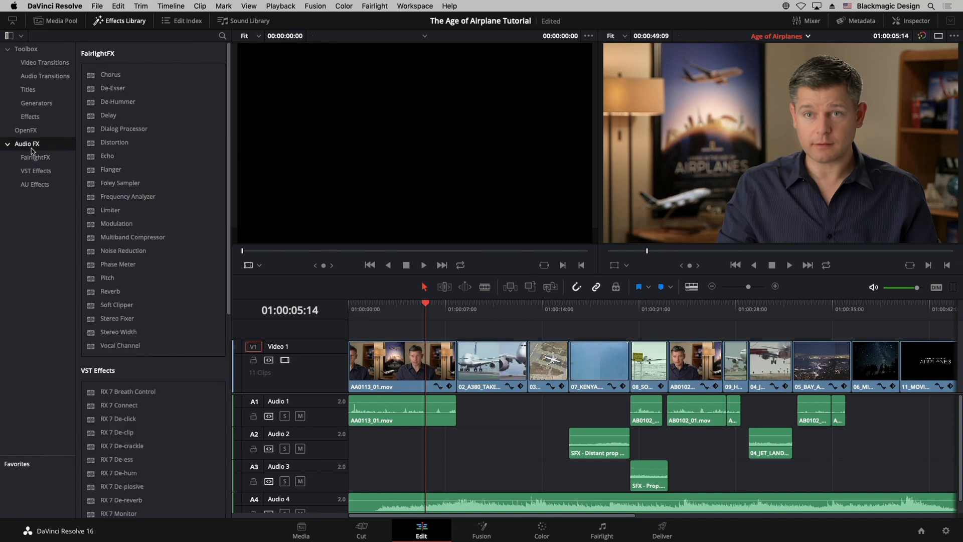
left_click(42, 174)
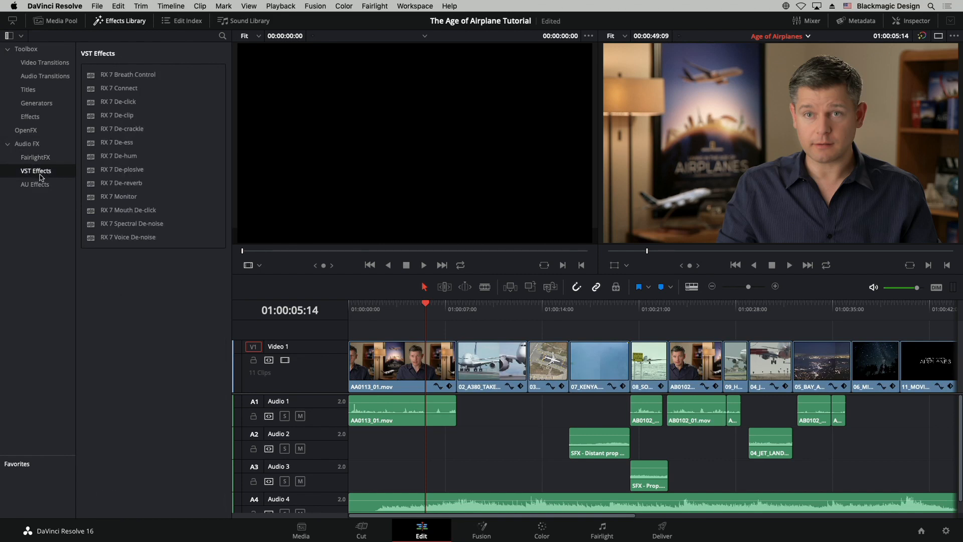
left_click(36, 145)
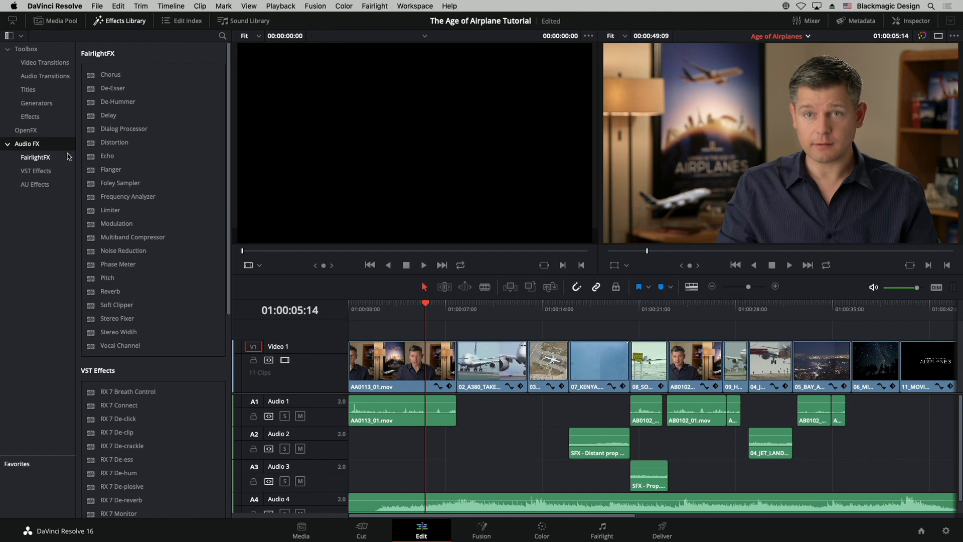
- Add a Cross Dissolve at the cut between the 03_AERIAL and 07_KENYA clips and park the playhead on it at 01:00:15:23
left_click(55, 64)
scroll(131, 118, "up", 5)
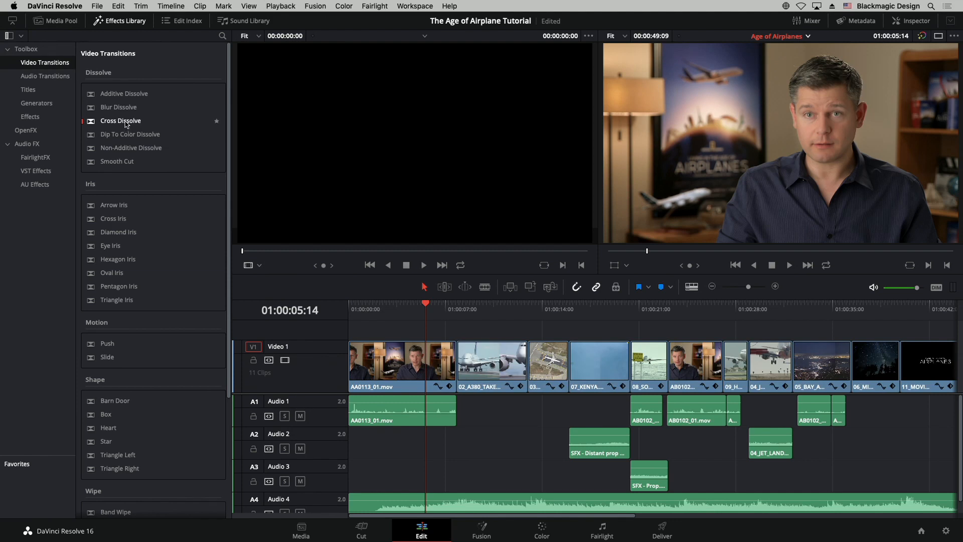
left_click_drag(121, 124, 573, 366)
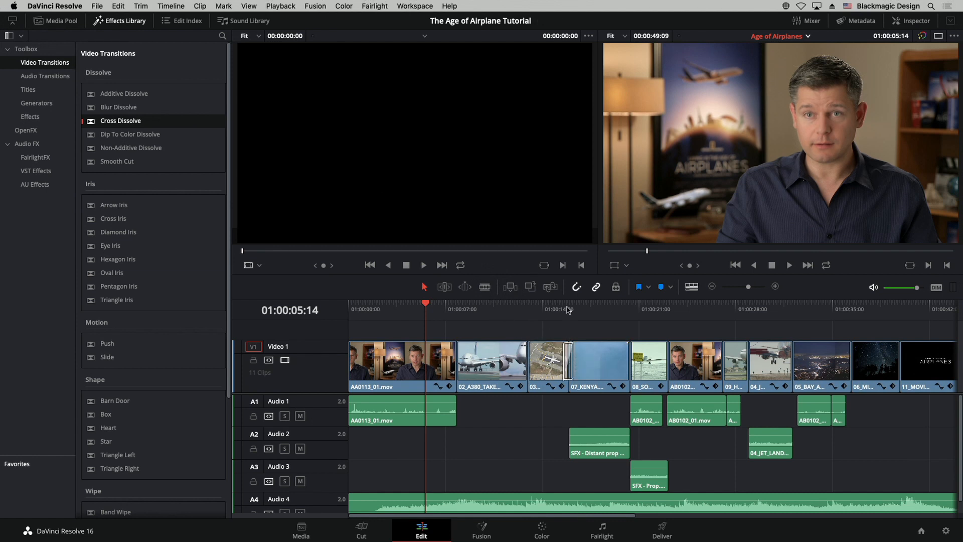
left_click(568, 309)
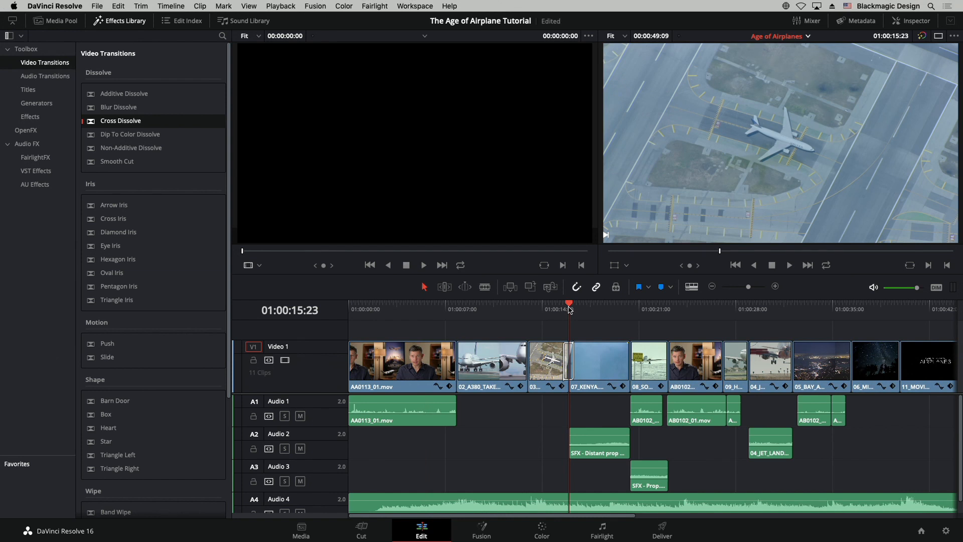
- Shorten the Cross Dissolve between the 03_AERIAL_SFO and 07_KENYA clips to 16 frames
key("super+equal")
key("super+equal")
key("super+equal")
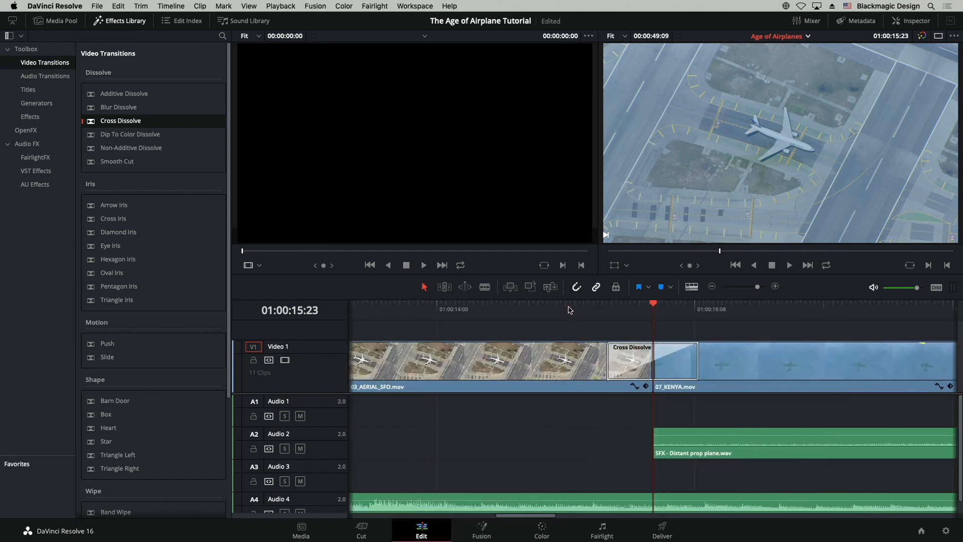
left_click(615, 364)
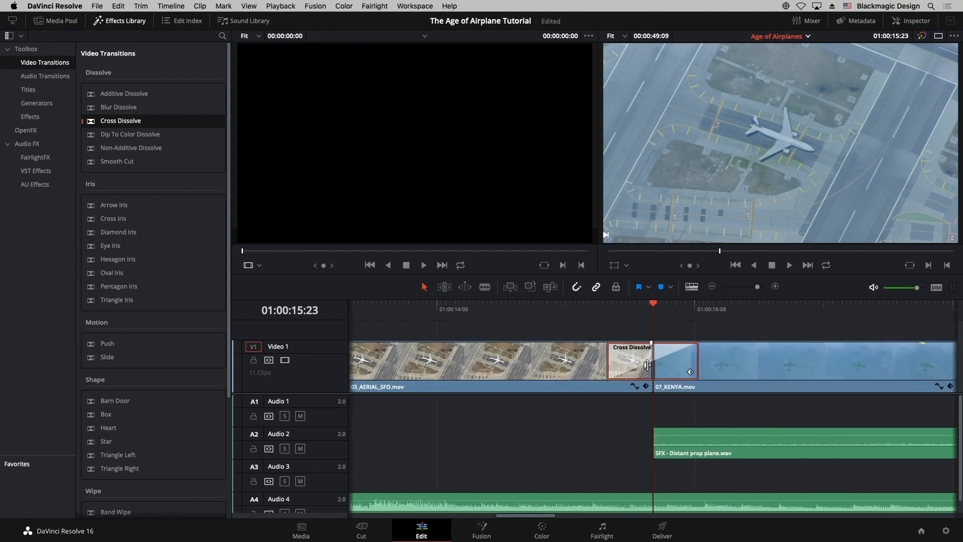
mouse_move(610, 360)
left_mouse_down()
mouse_move(641, 361)
mouse_move(613, 361)
mouse_move(621, 362)
left_mouse_up()
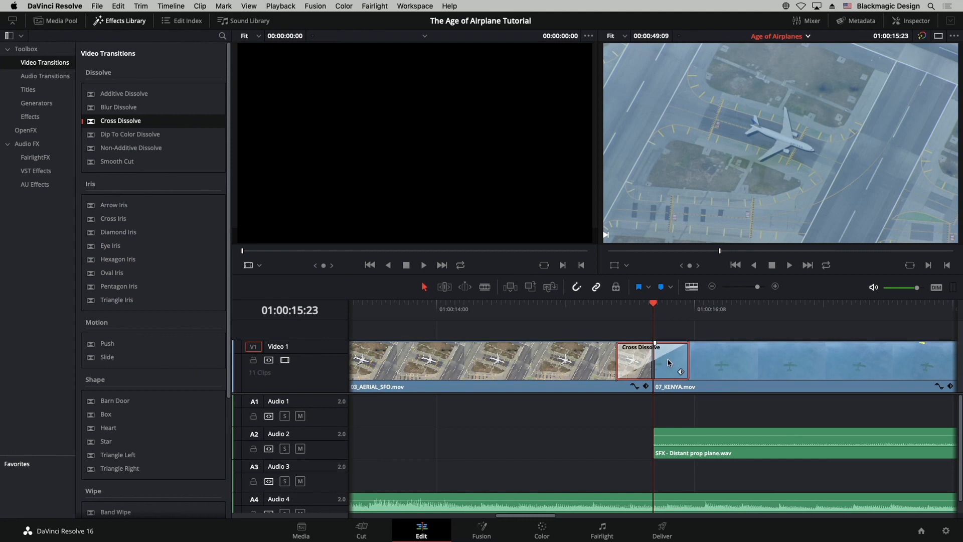
- Set the Cross Dissolve's style to Film and its ease to In & Out in the Inspector
double_click(666, 358)
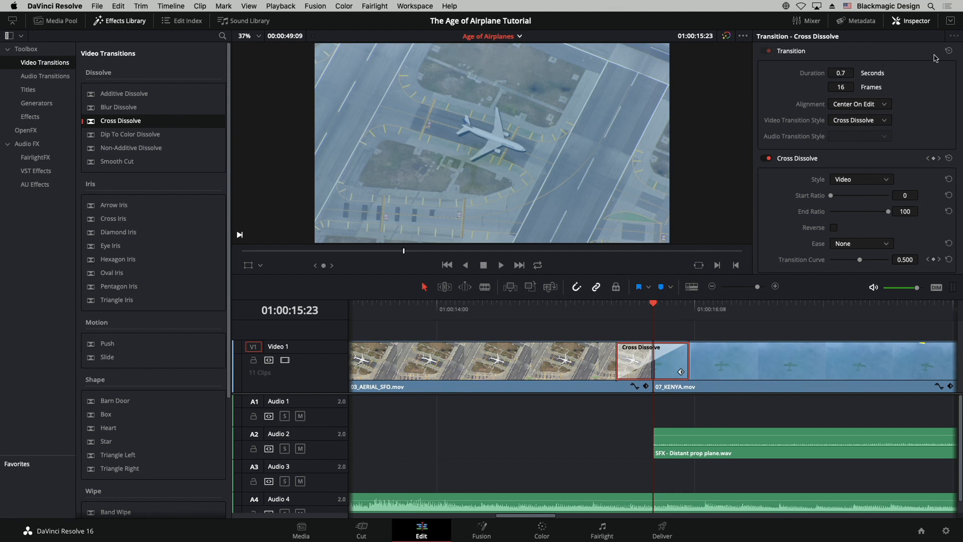
left_click(950, 22)
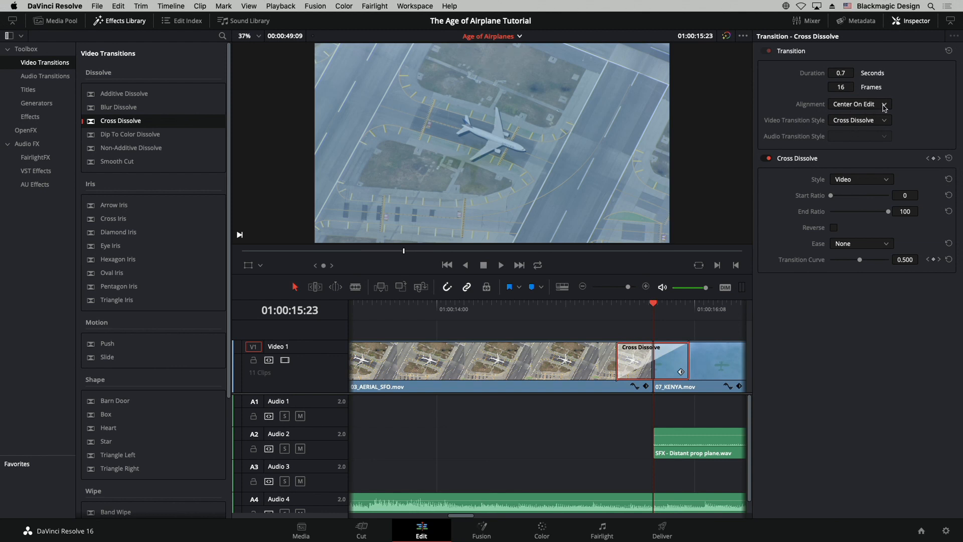
left_click(884, 119)
left_click(908, 120)
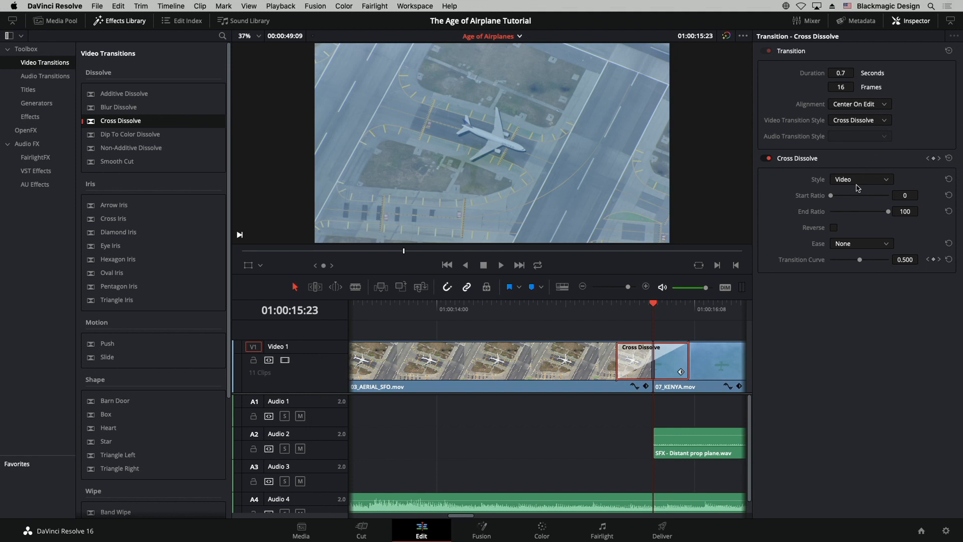
left_click(858, 180)
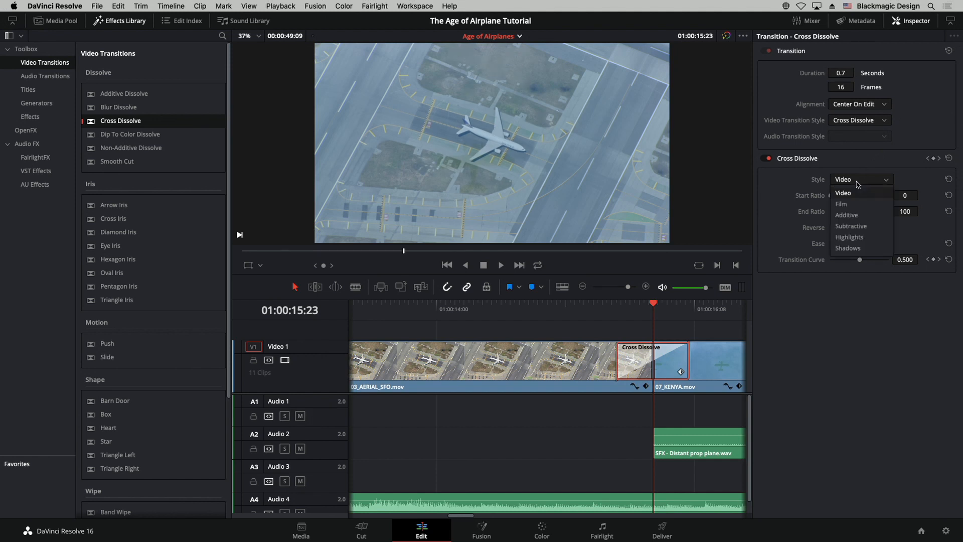
left_click(847, 204)
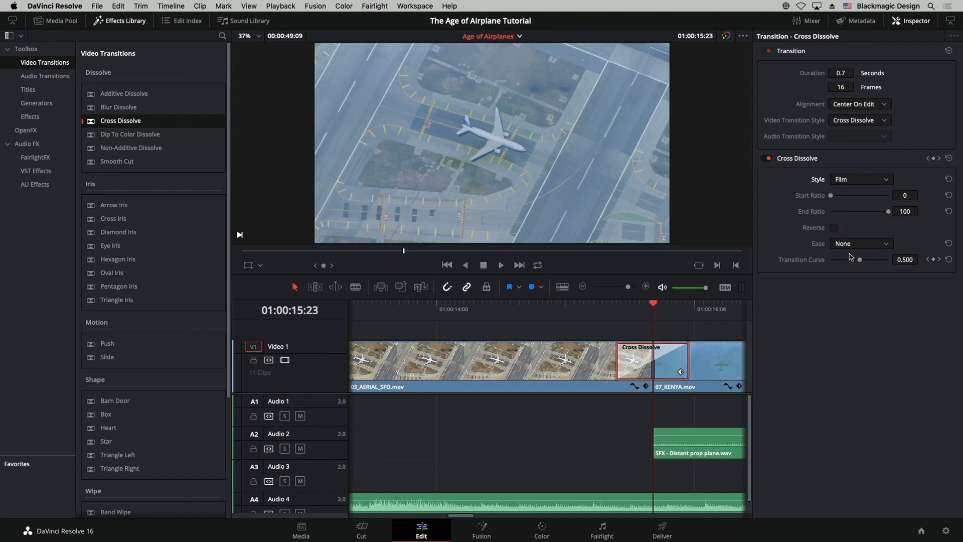
left_click(867, 248)
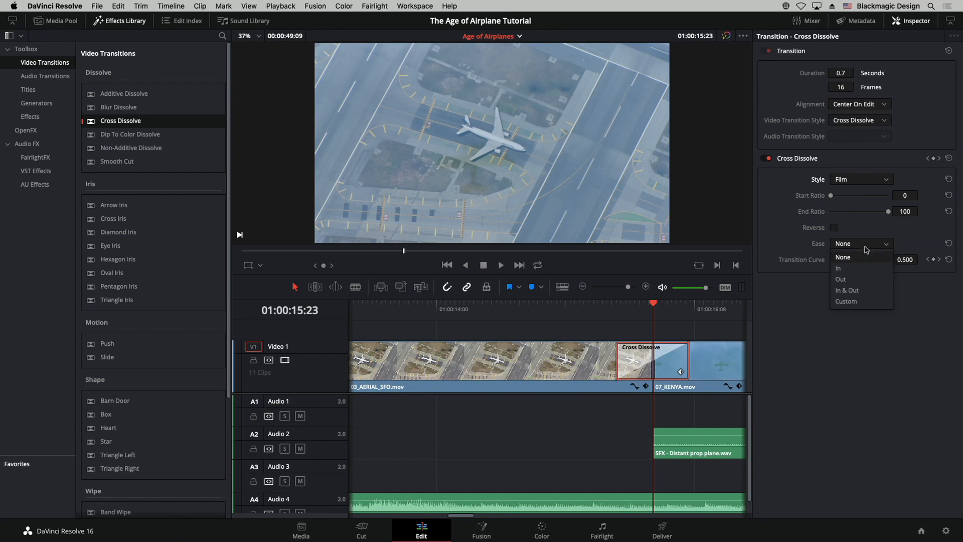
left_click(857, 291)
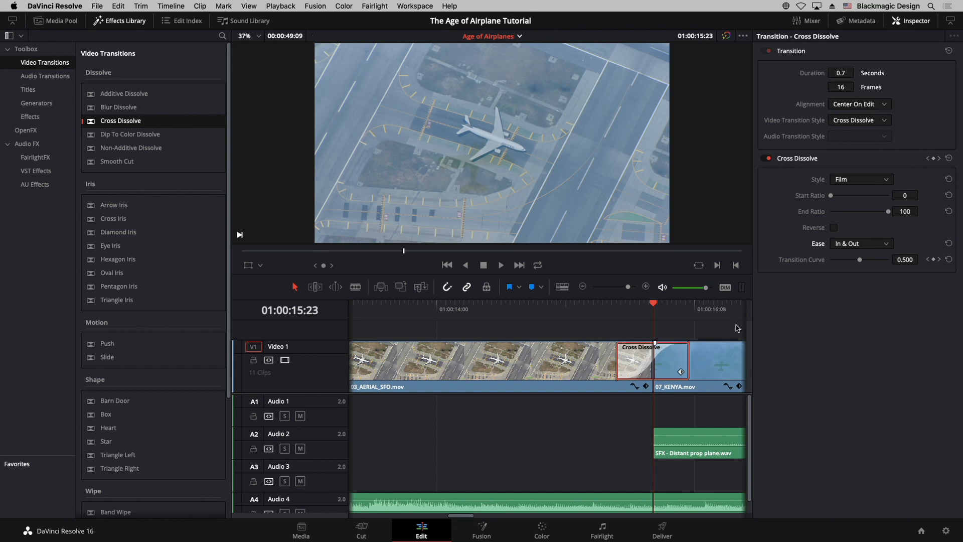
- Hide the Inspector, play back the Cross Dissolve and park the playhead at 01:00:15:10
left_click(918, 21)
left_click(610, 307)
key("space")
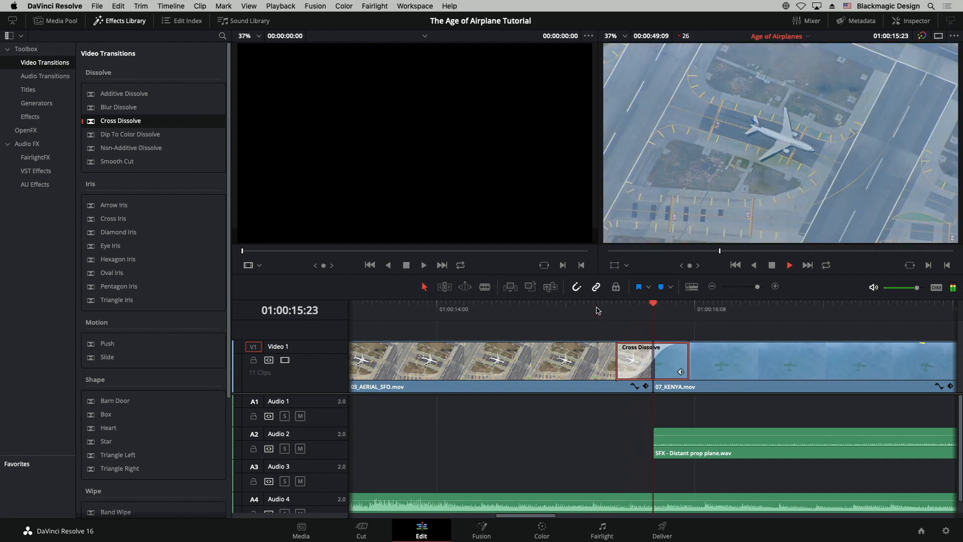
key("space")
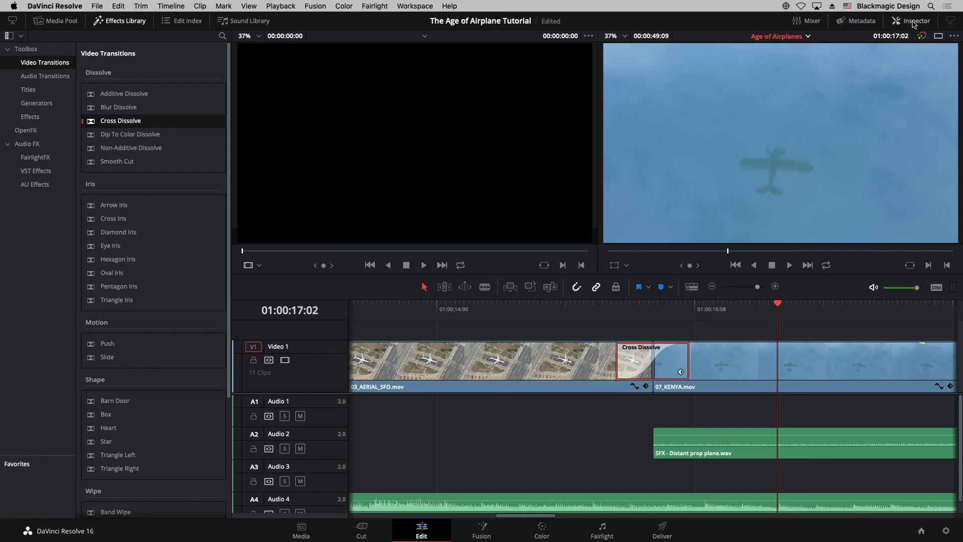
left_click_drag(651, 311, 593, 308)
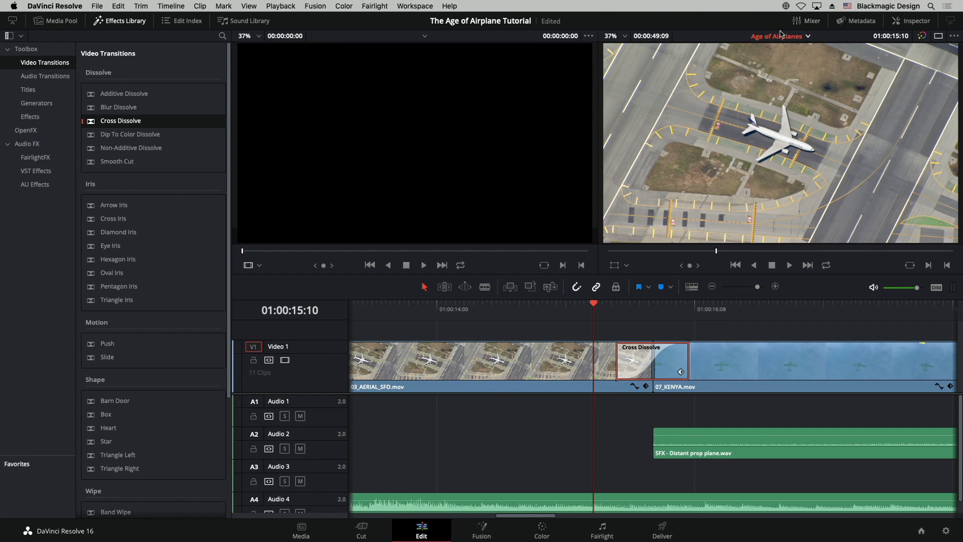
- Switch to the Audio timeline and enlarge the timeline area in height and width
left_click(779, 40)
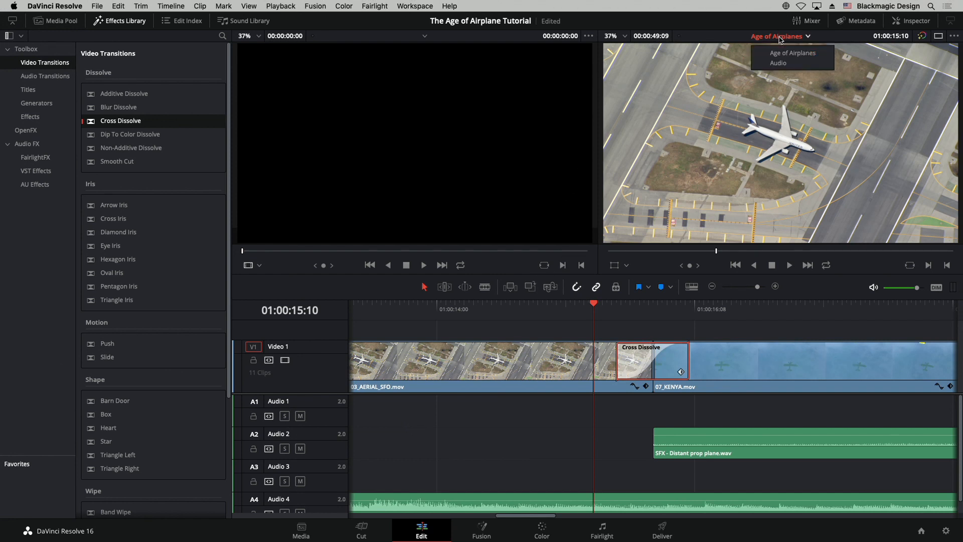
left_click(786, 62)
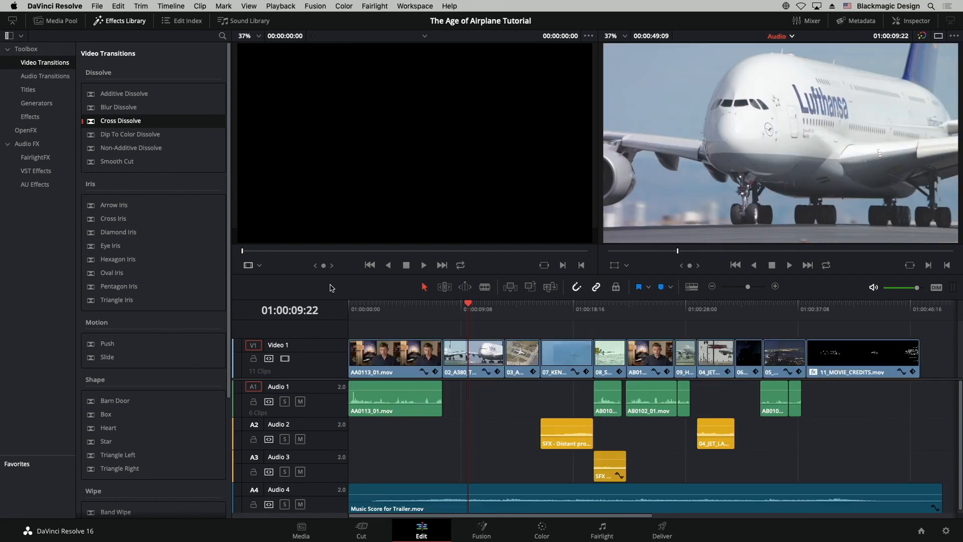
left_click_drag(339, 273, 339, 226)
left_click_drag(232, 288, 204, 287)
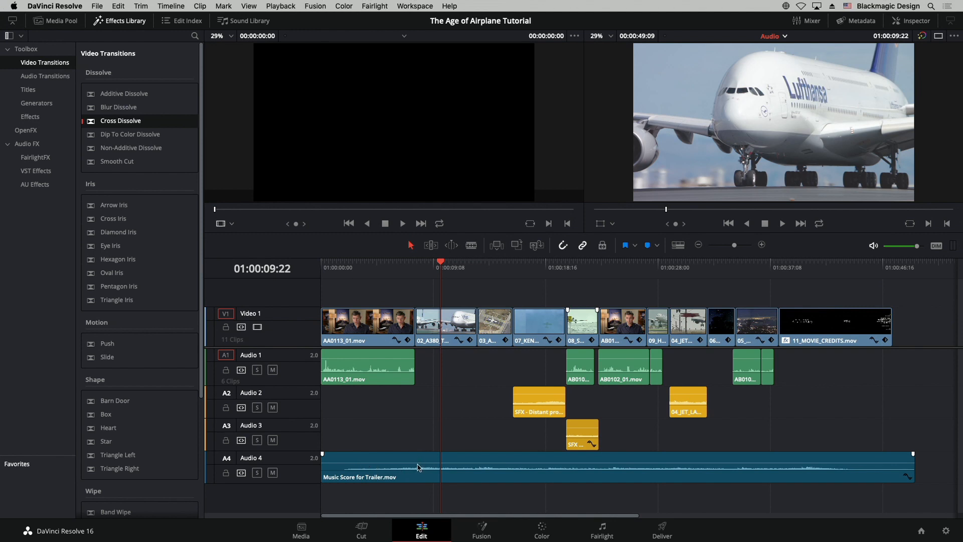
- Load the AA0113_01.mov audio clip from Audio 1 into the source viewer and examine its audio settings in the Inspector
left_click(396, 369)
double_click(382, 369)
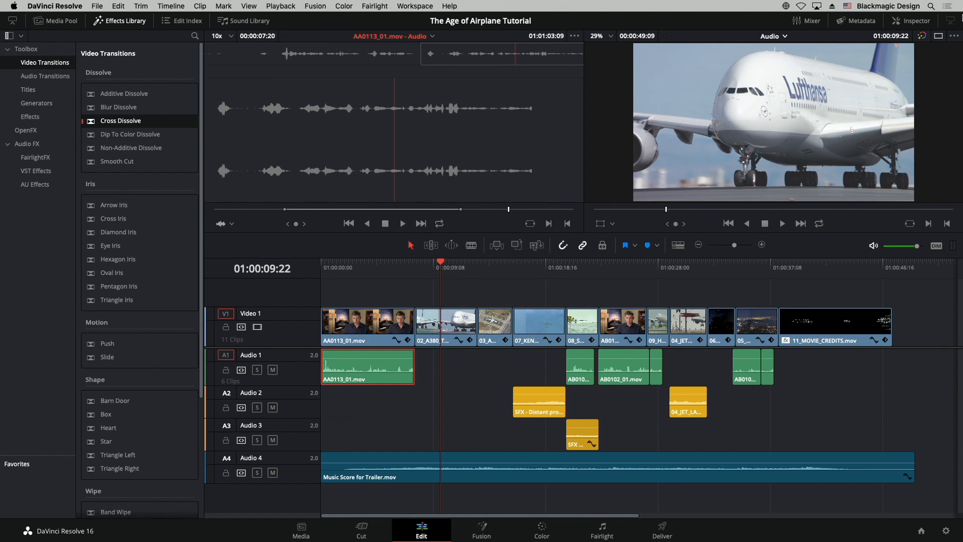
left_click(916, 22)
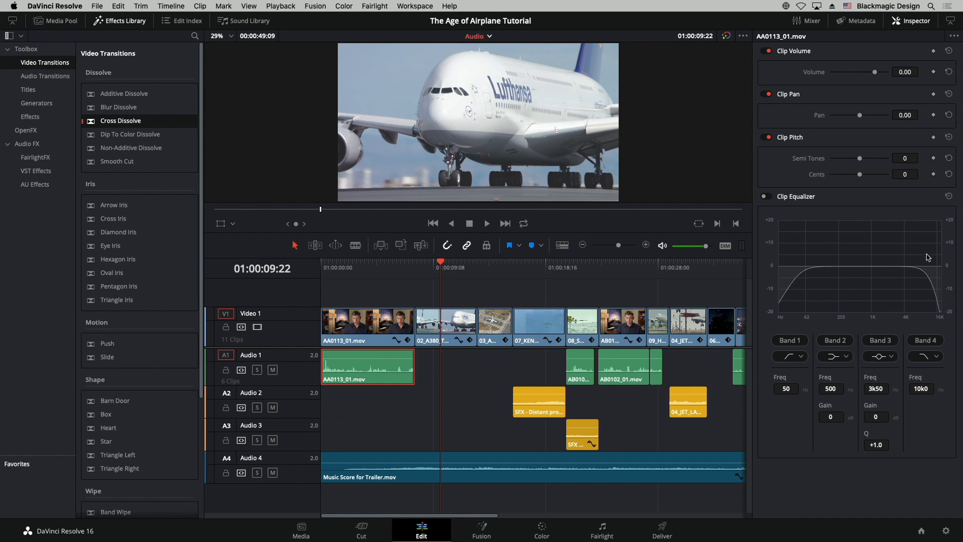
left_click(918, 21)
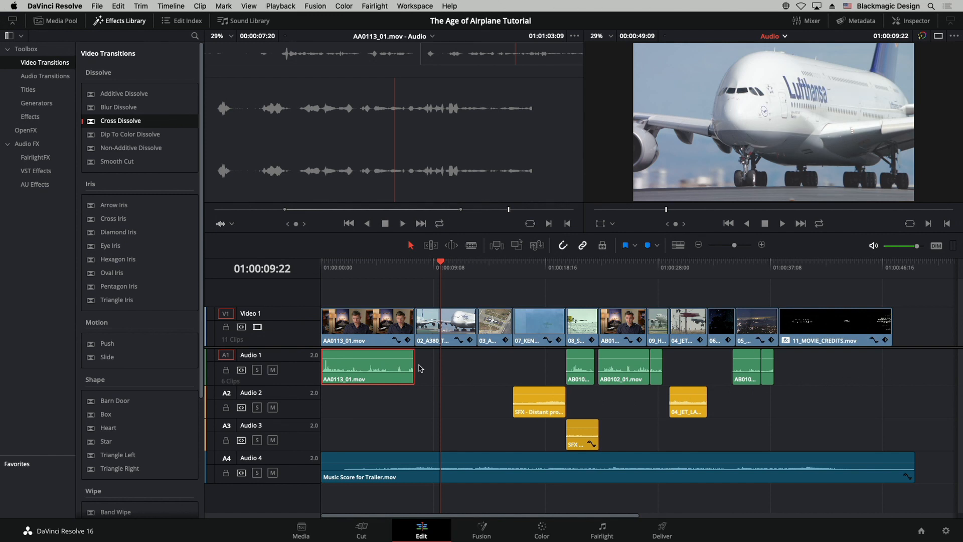
- Examine the Audio 1 pan controls in the mixer and the fuller mixer on the Fairlight page
left_click(821, 26)
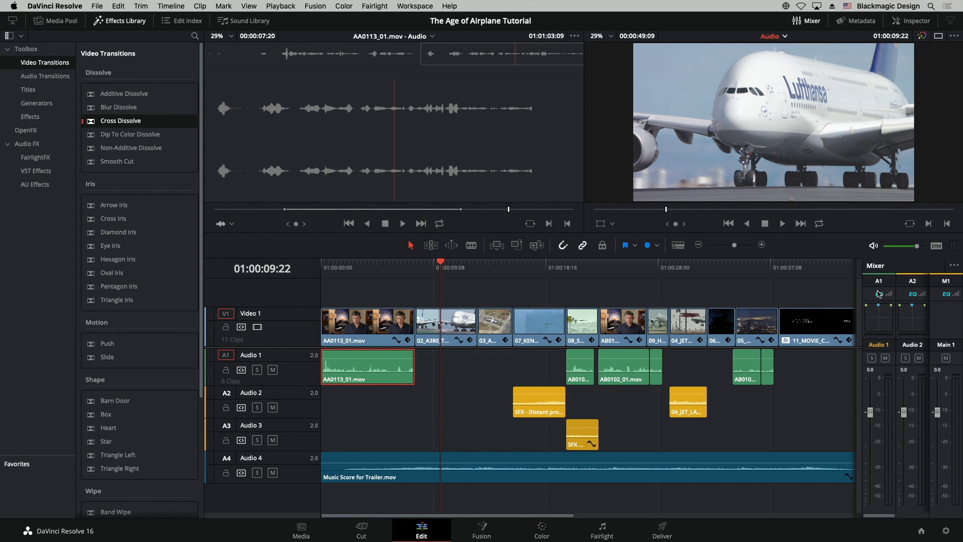
double_click(877, 319)
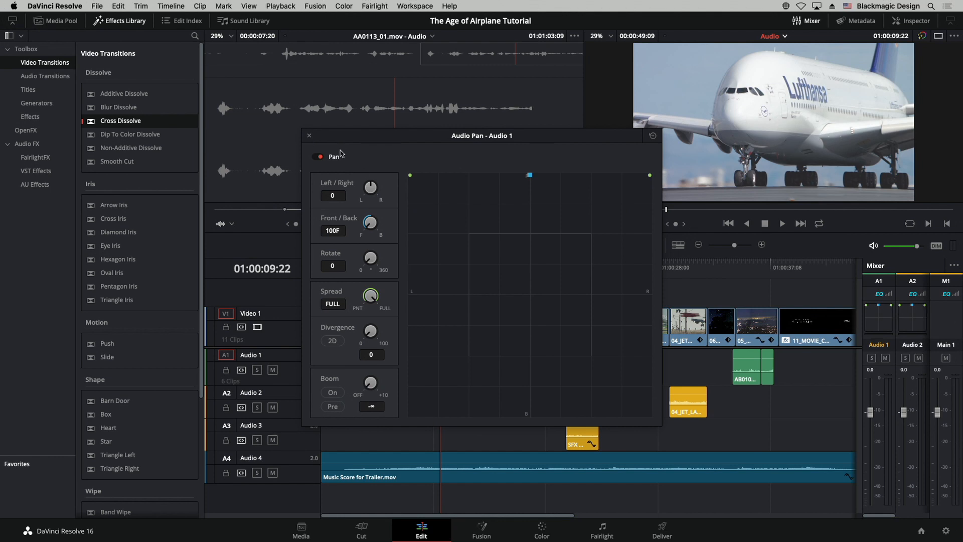
left_click(310, 136)
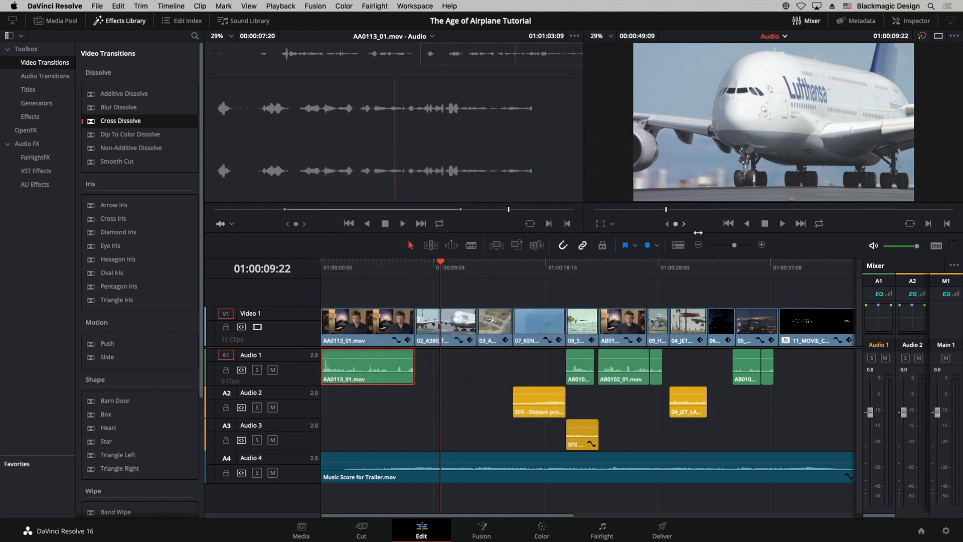
double_click(883, 317)
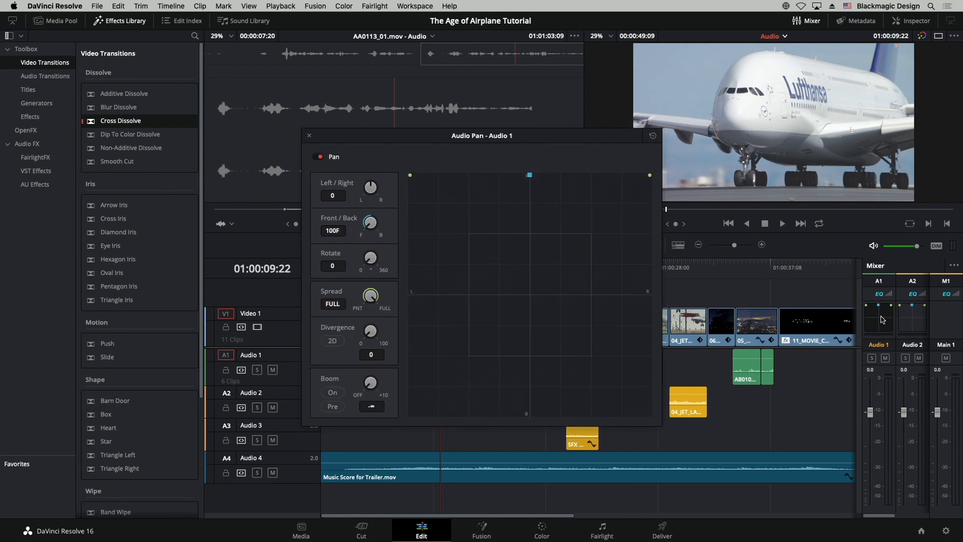
left_click(310, 137)
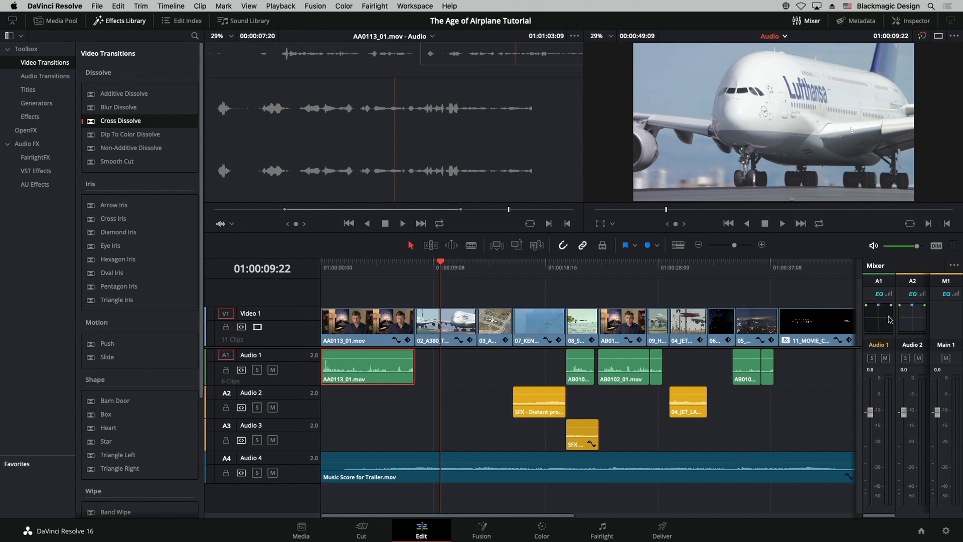
left_click(603, 529)
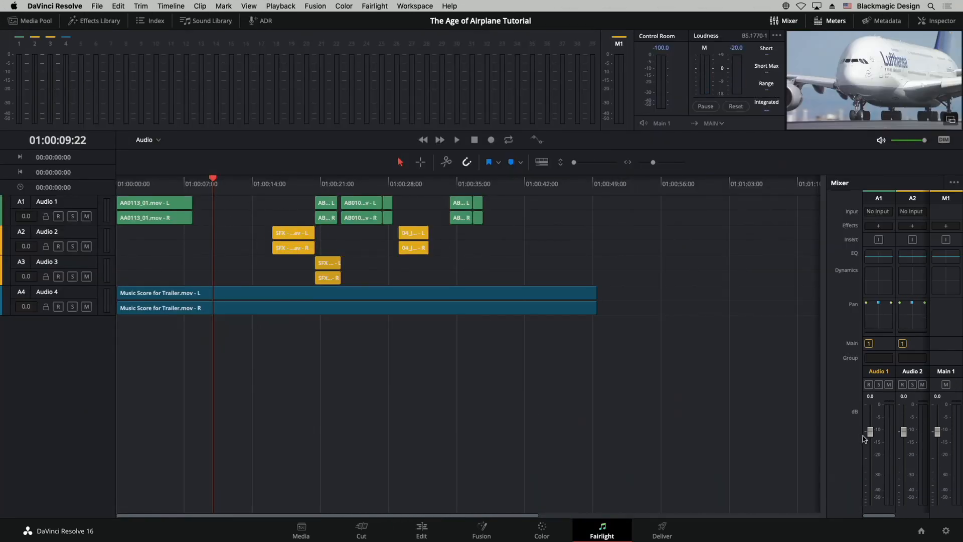
left_click(420, 531)
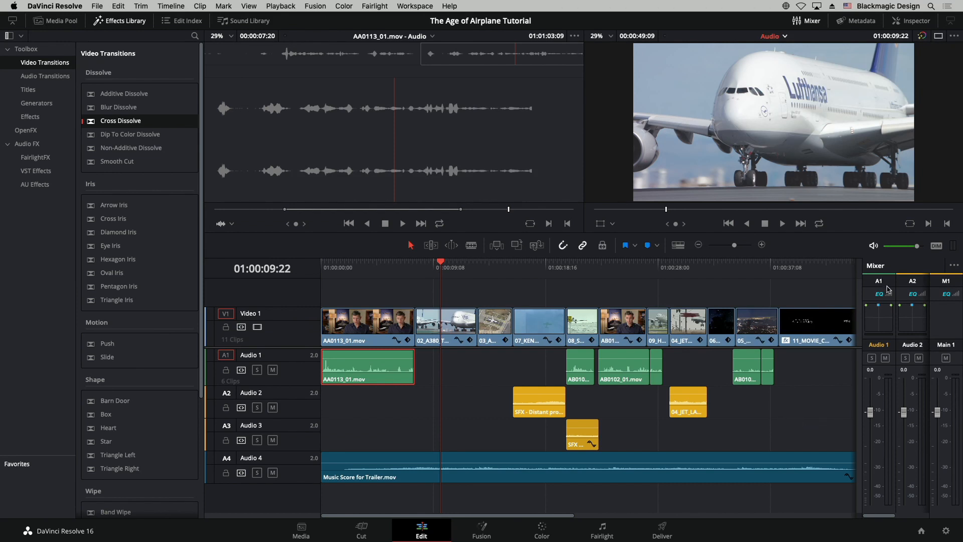
- Show the audio meters in place of the mixer and raise the divider between the video and audio tracks
left_click(953, 266)
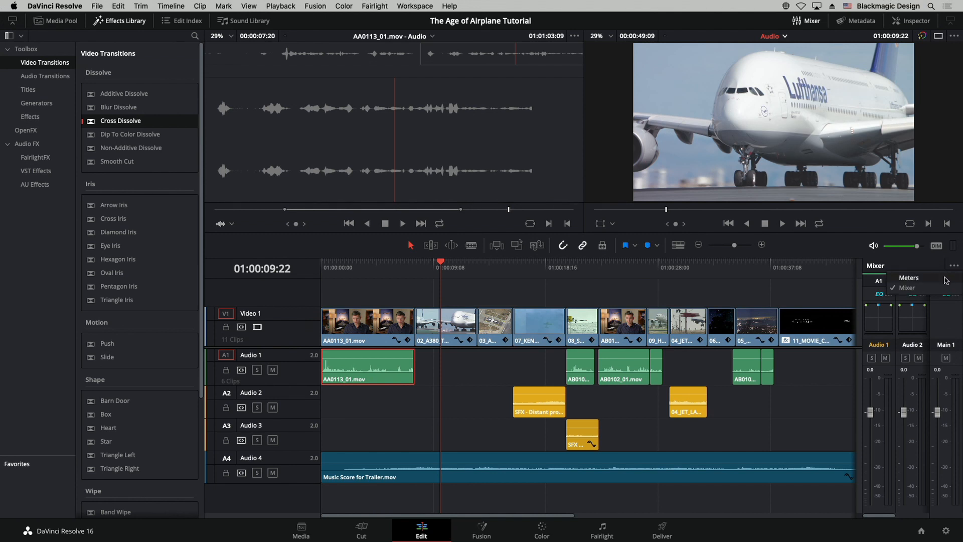
left_click(909, 278)
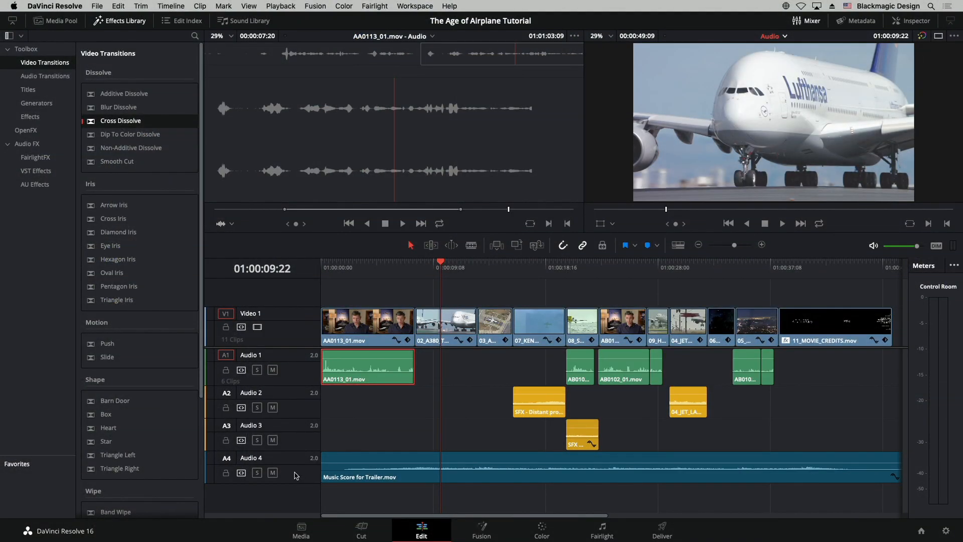
left_click_drag(294, 347, 294, 327)
- View the track color choices for the Audio 4 music track
right_click(307, 458)
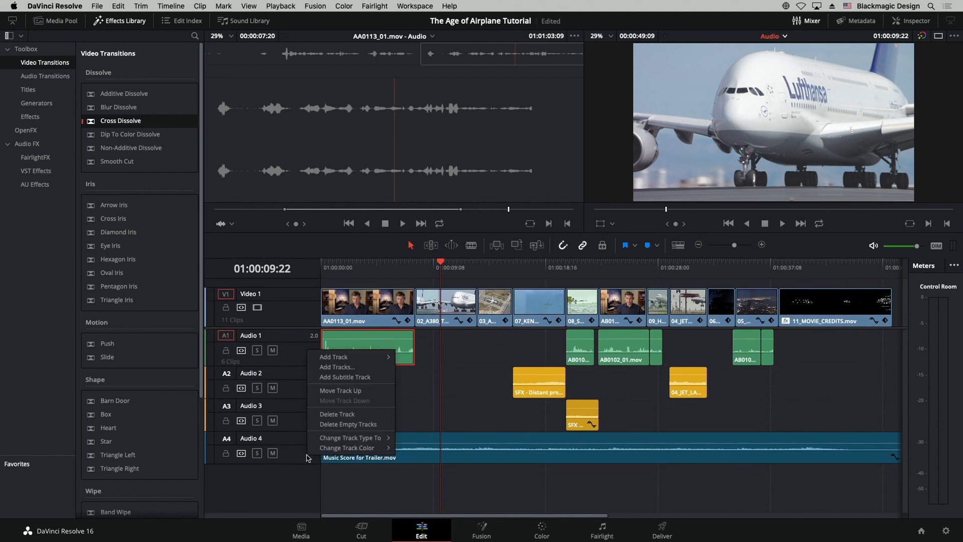
mouse_move(344, 451)
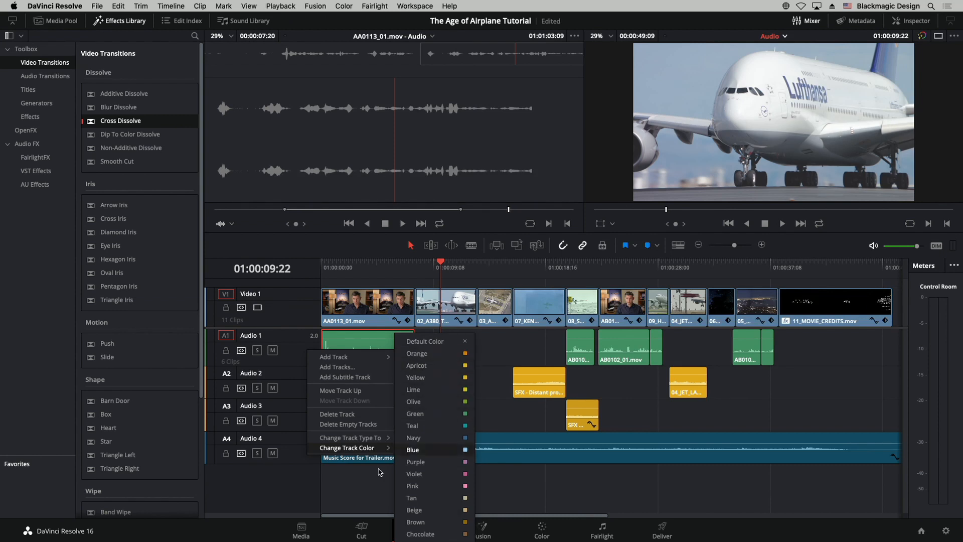
left_click(303, 488)
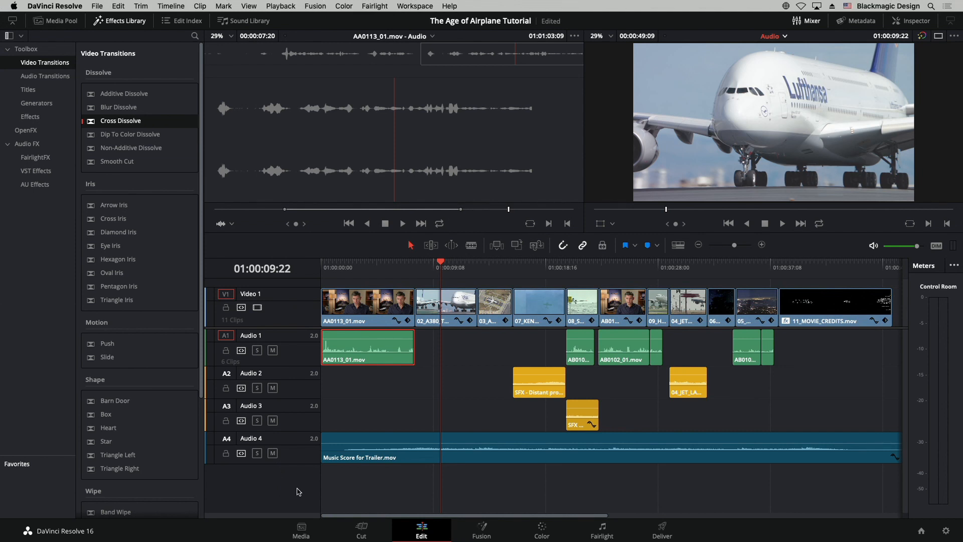
- Add one mono audio track below Audio 1 and no video tracks
right_click(295, 393)
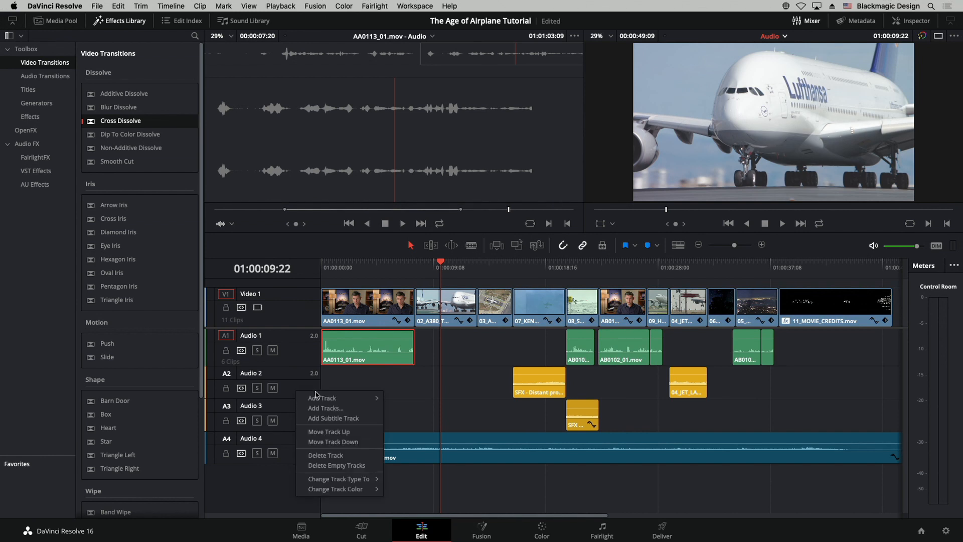
mouse_move(316, 399)
left_click(327, 410)
left_click_drag(456, 193, 466, 174)
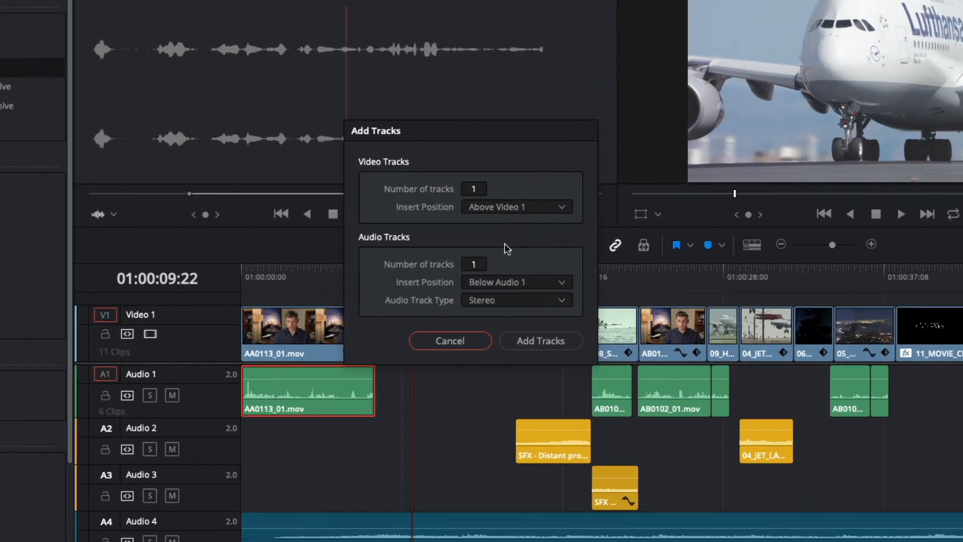
left_click_drag(472, 187, 340, 188)
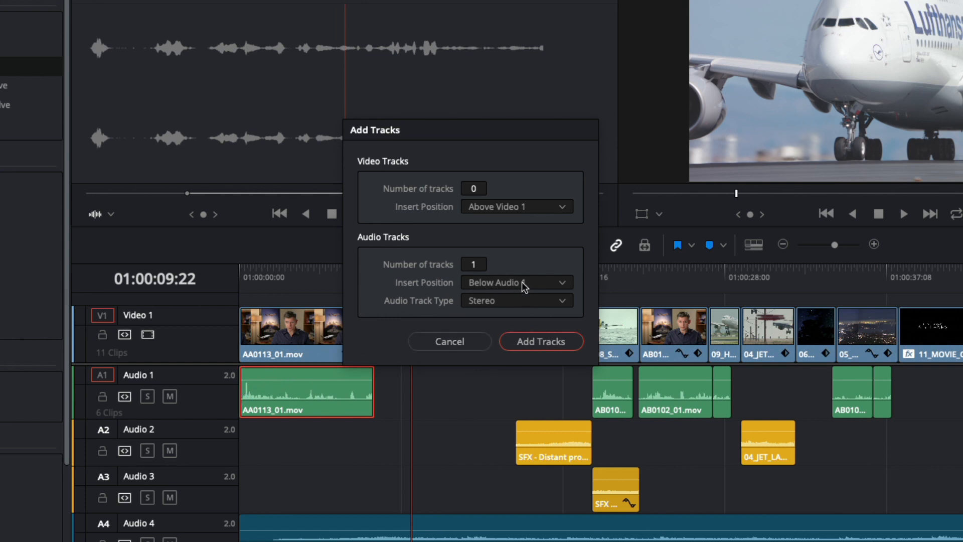
left_click(506, 301)
left_click(534, 316)
left_click(550, 341)
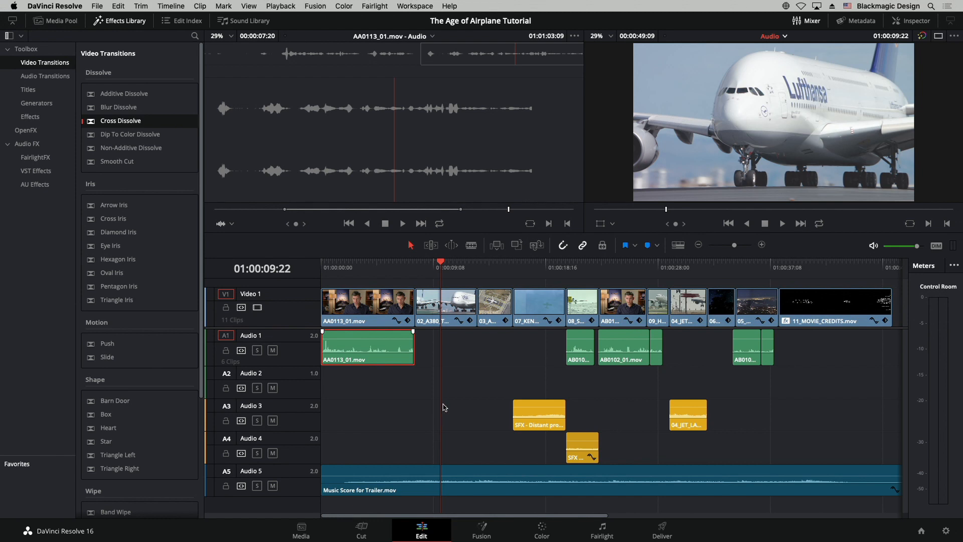
- Play the timeline from before the 07_KENYA clip to listen to its distant prop plane sound effect
mouse_move(489, 274)
left_mouse_down()
mouse_move(468, 265)
mouse_move(500, 267)
left_mouse_up()
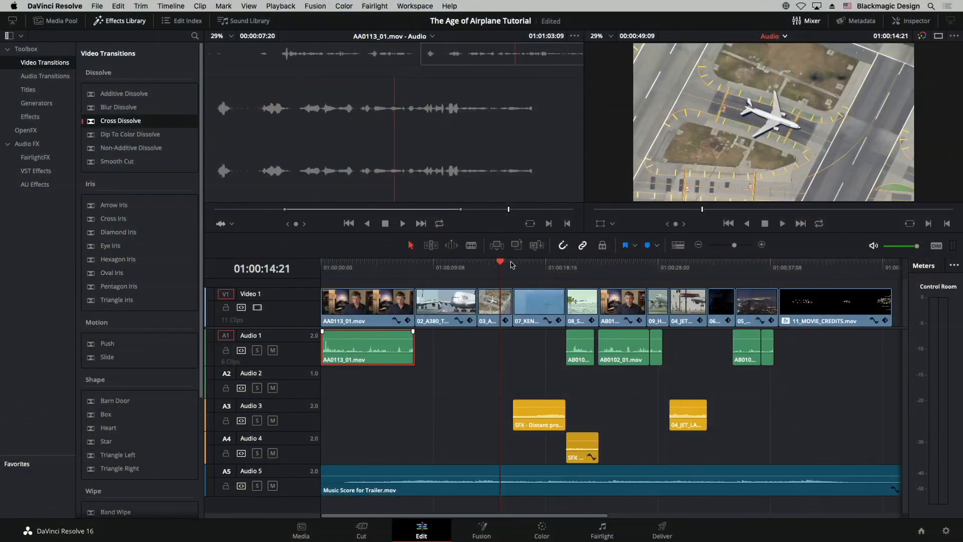
left_click_drag(512, 264, 515, 265)
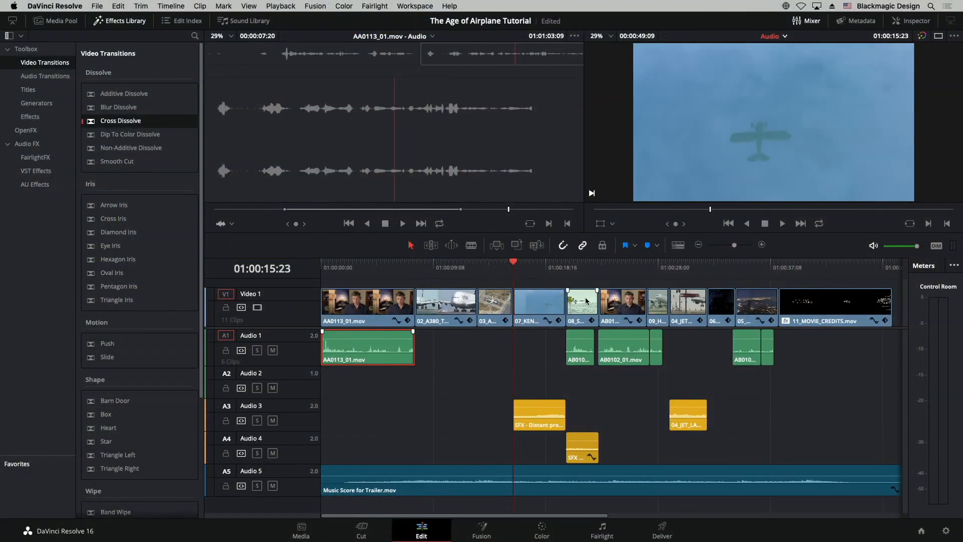
left_click(497, 266)
key("space")
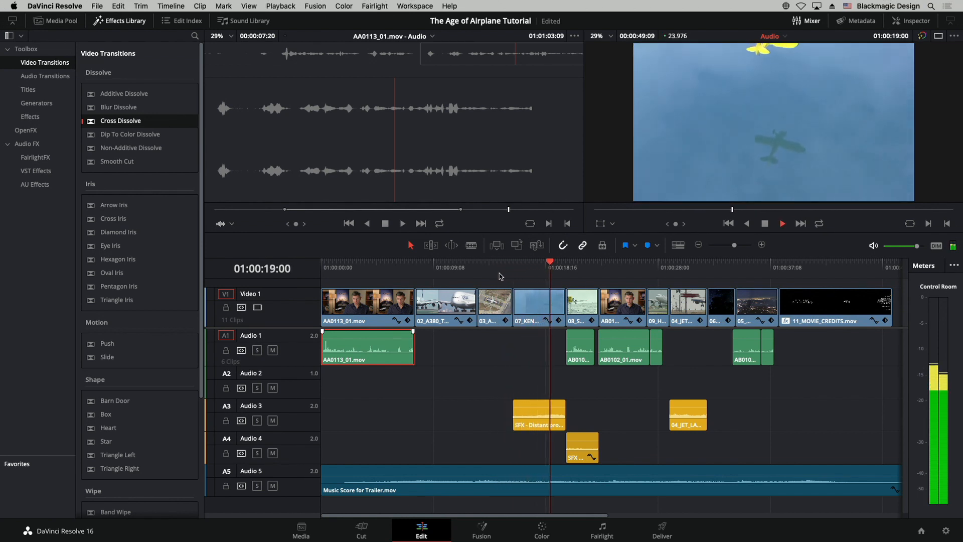
key("space")
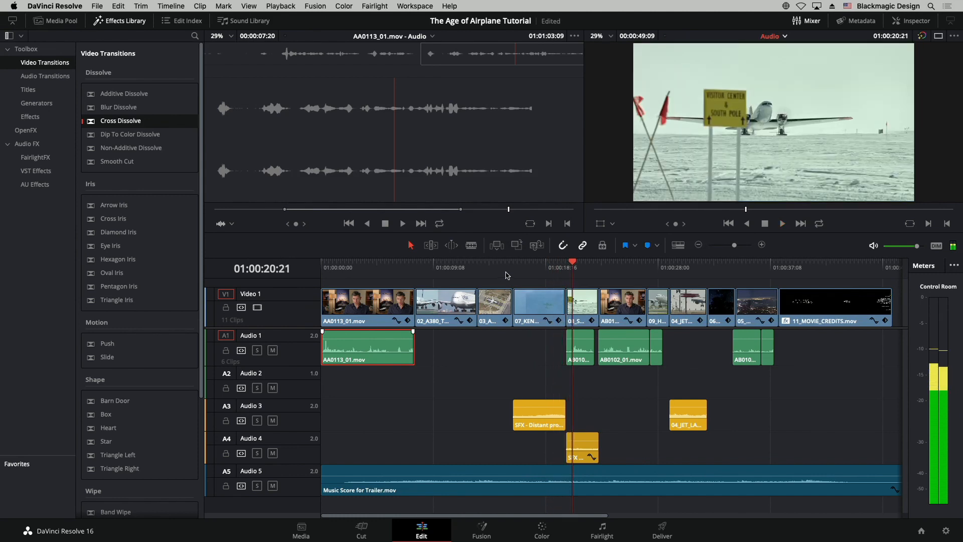
left_click(503, 265)
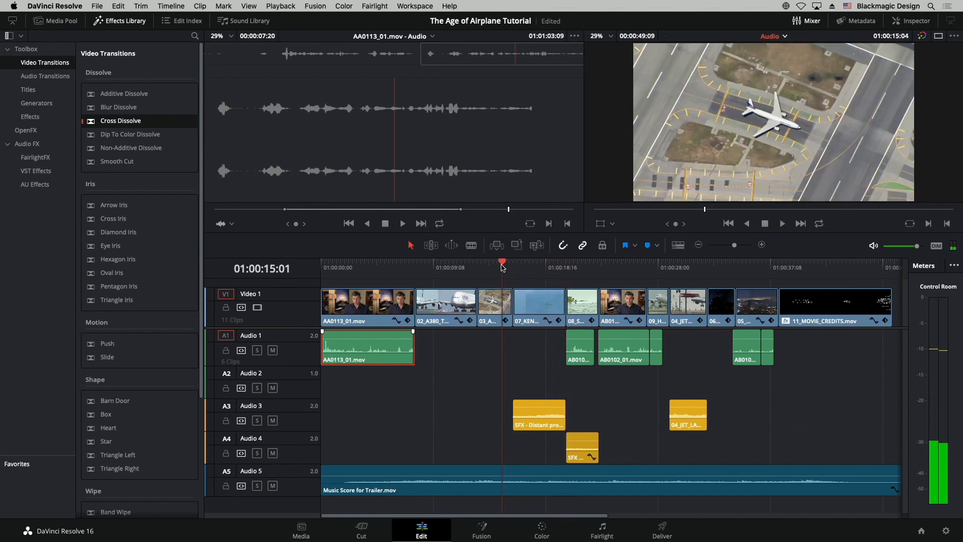
- Add three volume keyframes to the SFX - Distant prop plane.wav clip, lowering the earliest and raising the last to about 16.22 dB
left_click(527, 266)
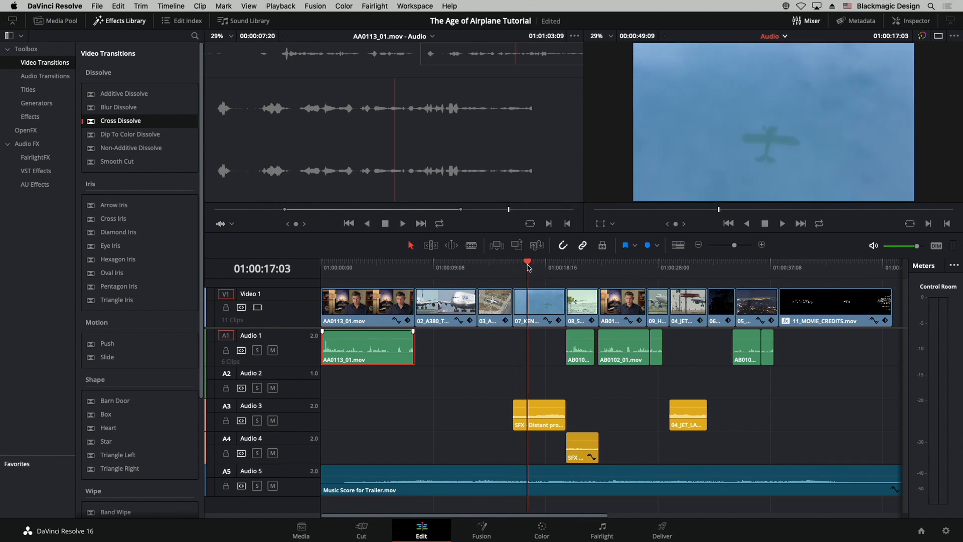
key("super+equal")
key("super+equal")
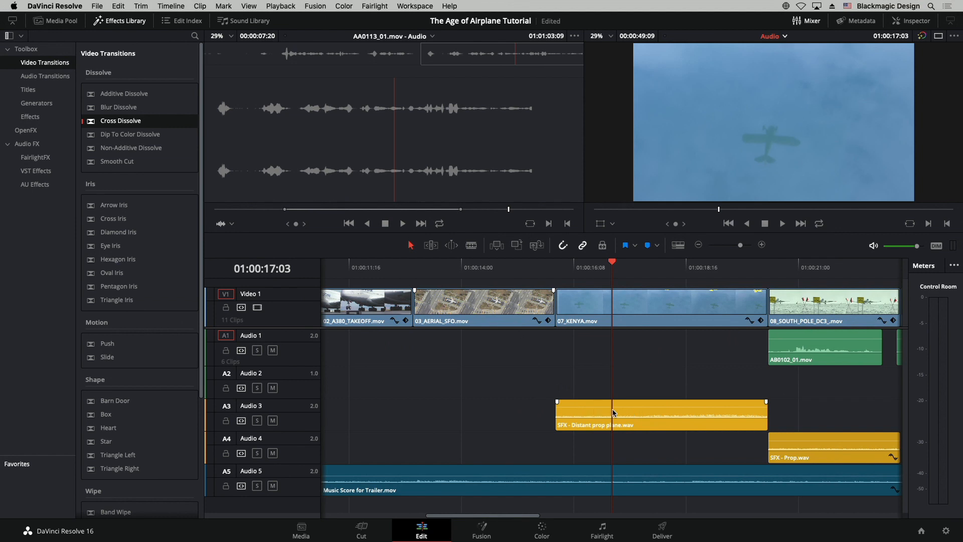
left_click_drag(612, 263, 641, 264)
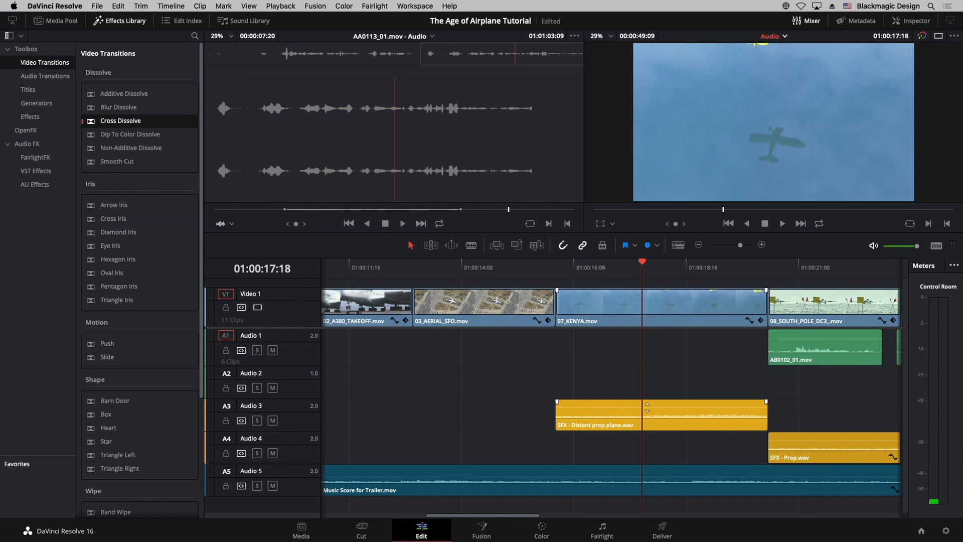
left_click(647, 407, "alt")
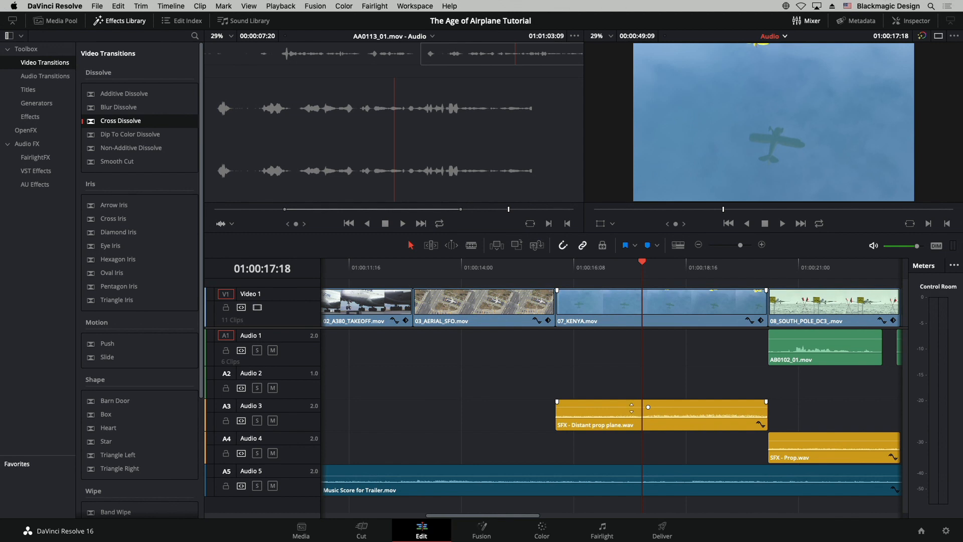
left_click_drag(631, 407, 628, 412)
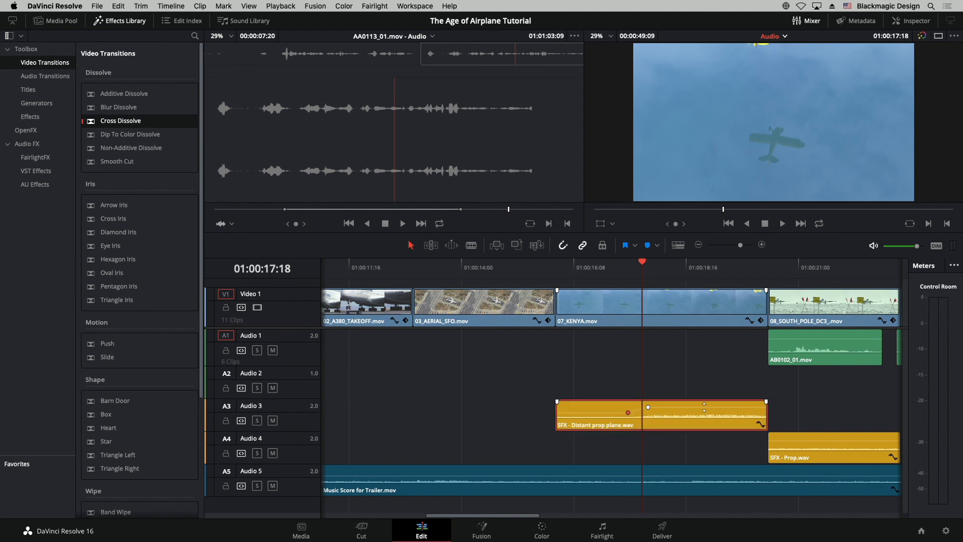
left_click_drag(701, 406, 701, 403)
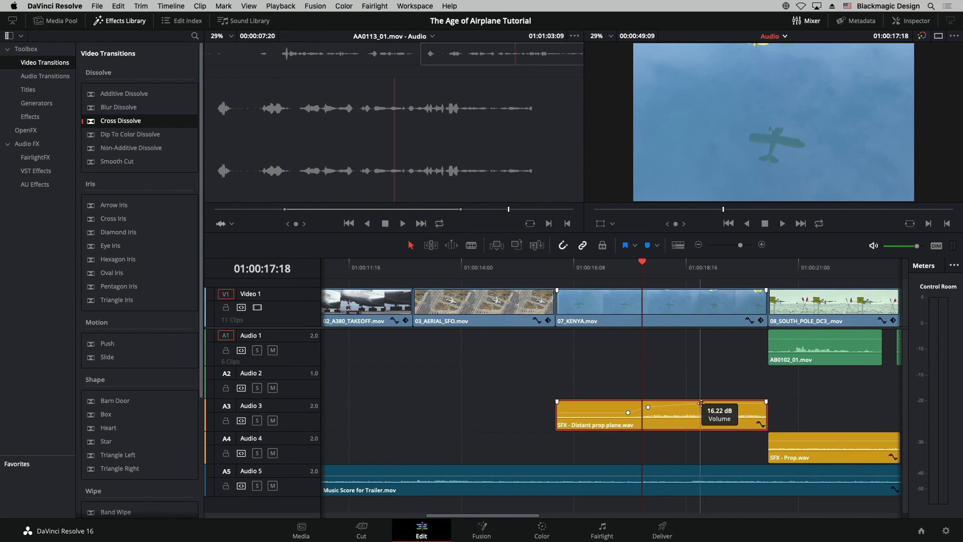
- Add a fourth volume keyframe near the start of the distant prop plane clip and set it to about -26.35 dB
left_click_drag(624, 266, 581, 277)
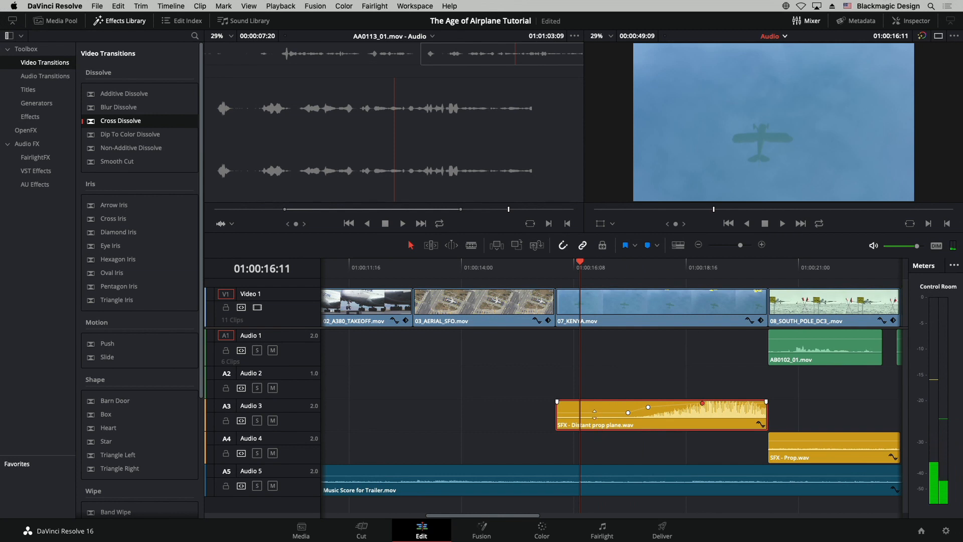
left_click(594, 411, "alt")
left_click(594, 411)
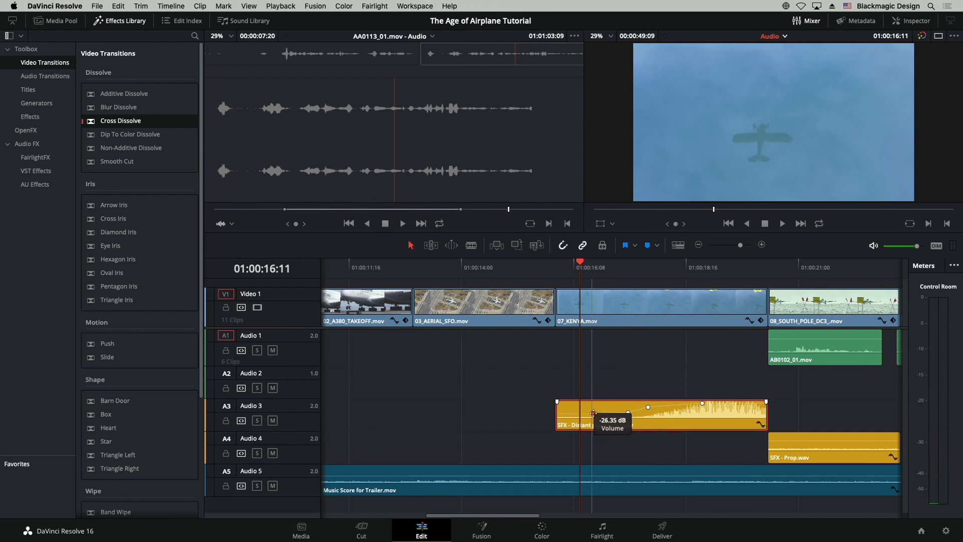
- Play back the distant prop plane clip to check its keyframed volume rise
left_click(547, 265)
key("space")
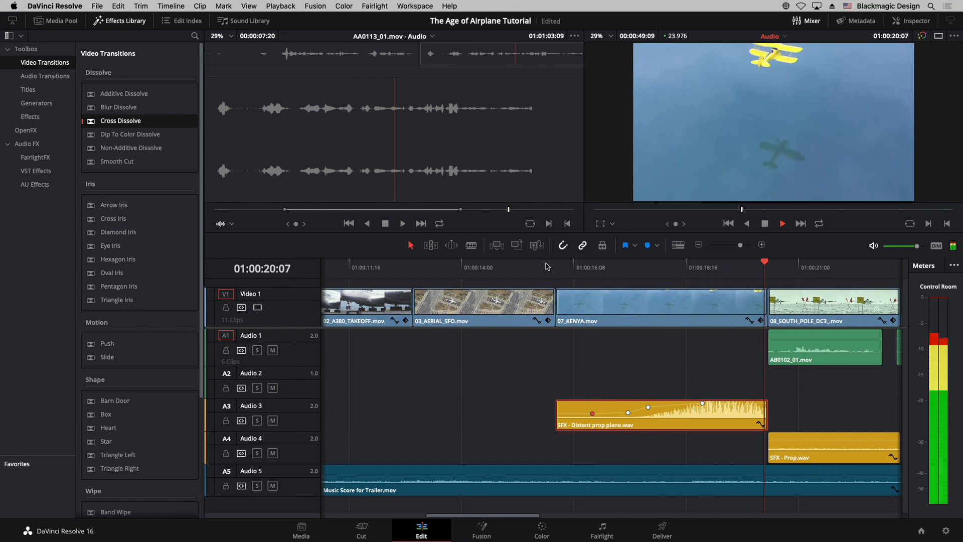
key("space")
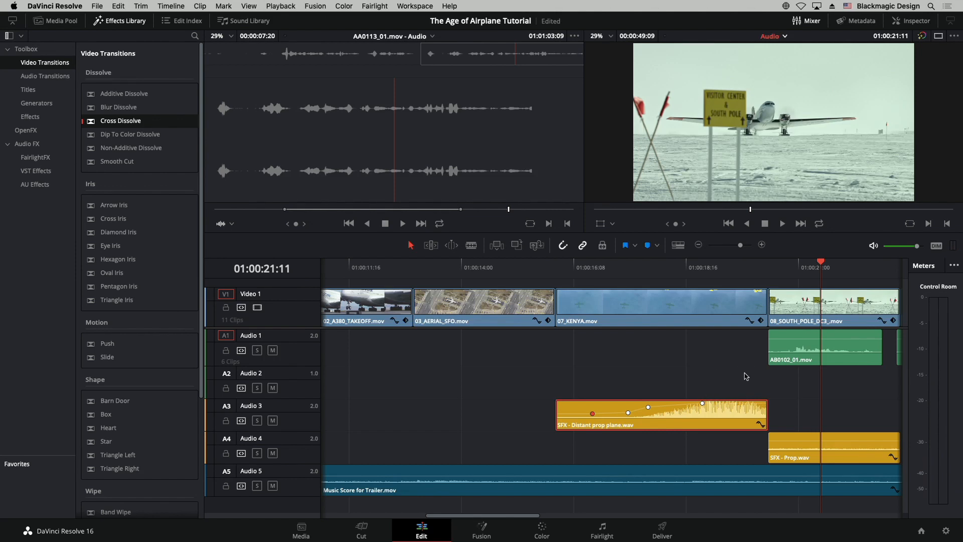
mouse_move(679, 273)
left_mouse_down()
mouse_move(559, 274)
mouse_move(678, 274)
left_mouse_up()
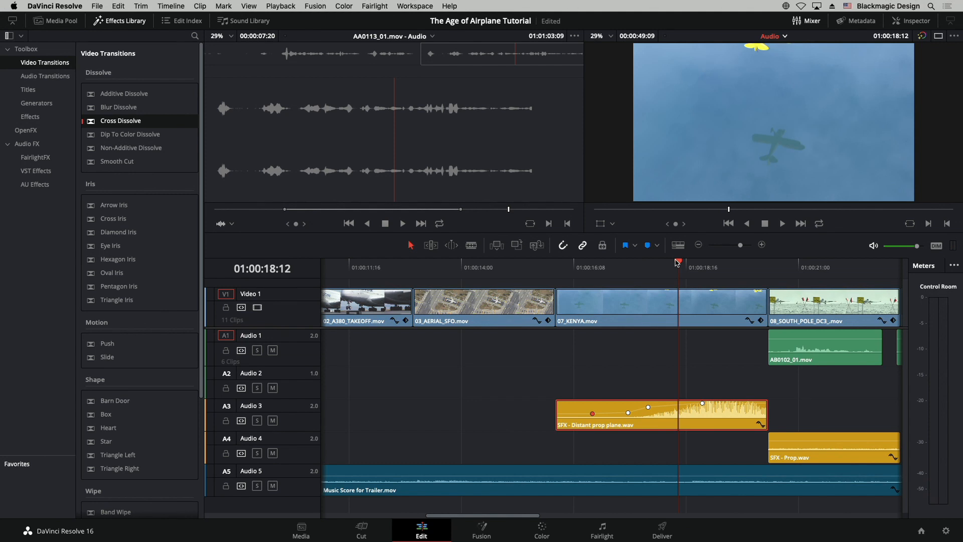
key("shift+z")
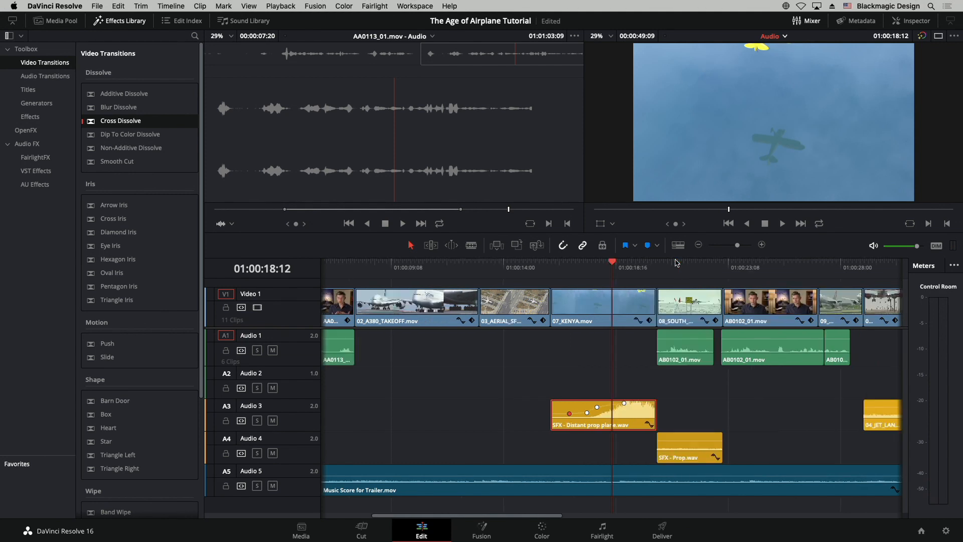
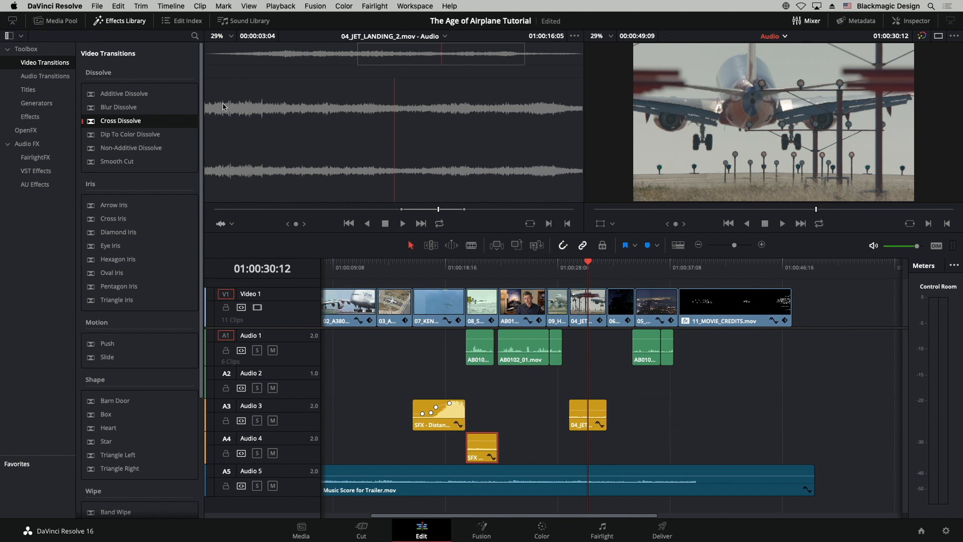
- Paste only the volume attribute from 04_JET_LANDING_2.mov onto the SFX - Prop.wav clip, maintaining keyframe timing
left_click(121, 7)
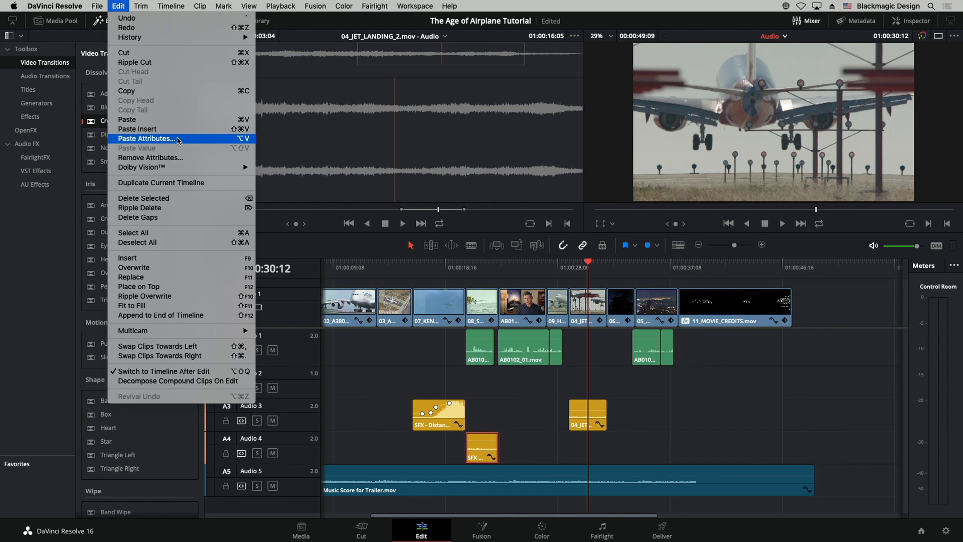
left_click(145, 138)
left_click_drag(444, 108, 407, 105)
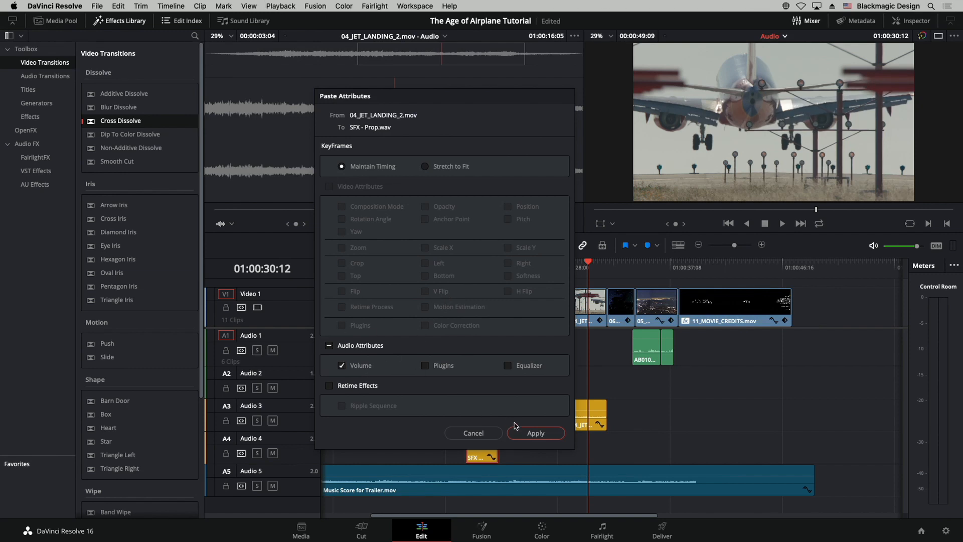
left_click_drag(522, 101, 379, 87)
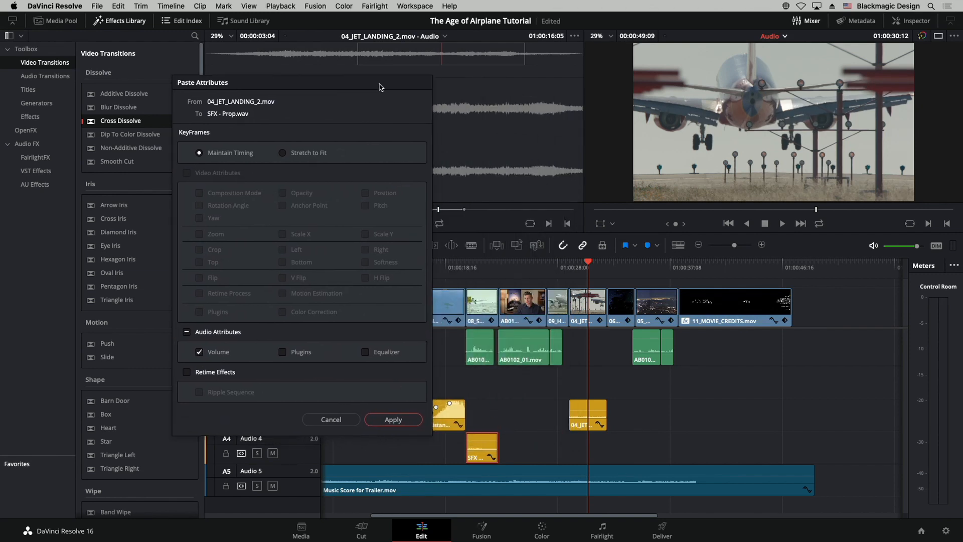
left_click(393, 420)
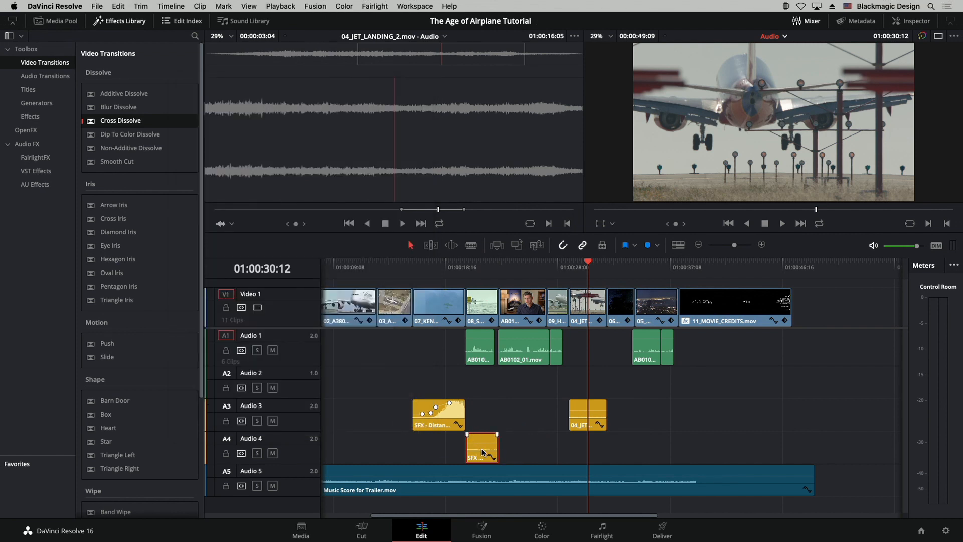
- Add a short fade-in and a longer fade-out to the 04_JET_LANDING_2.mov audio clip on Audio 3
left_click_drag(511, 267, 379, 266)
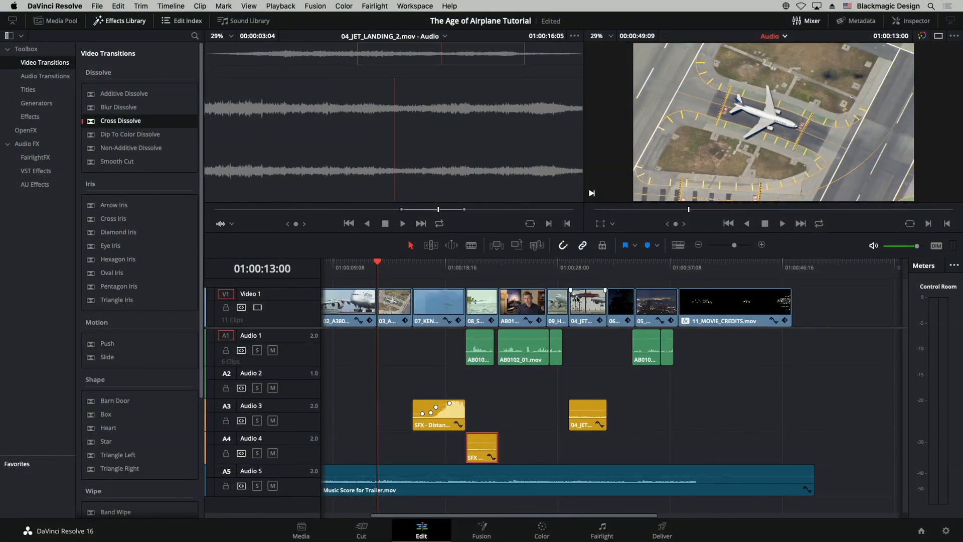
left_click_drag(577, 266, 563, 266)
left_click(570, 266)
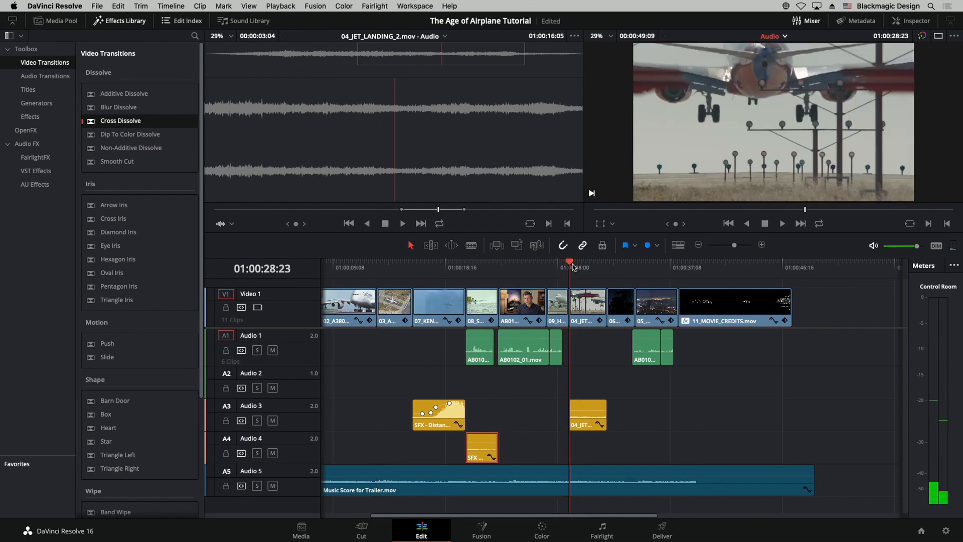
key("super+equal")
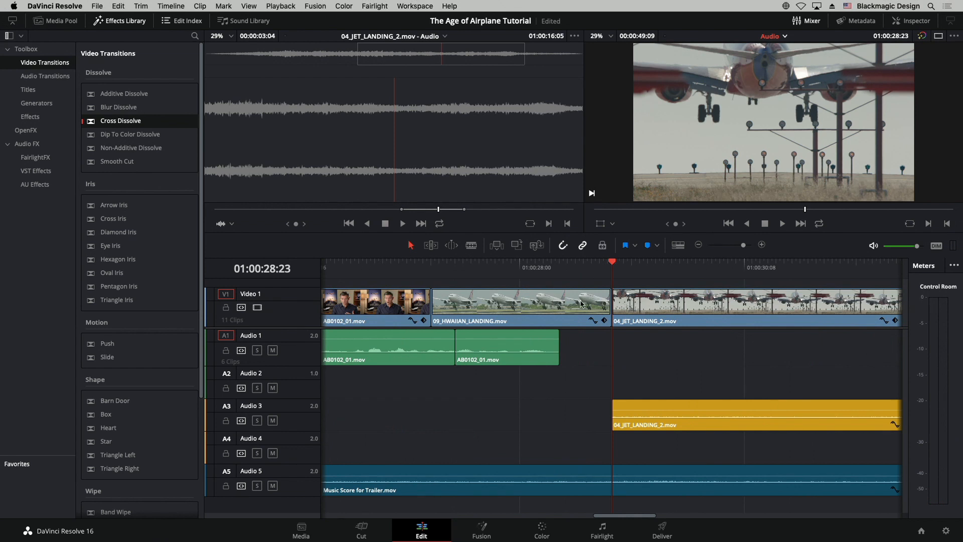
left_click_drag(704, 263, 736, 264)
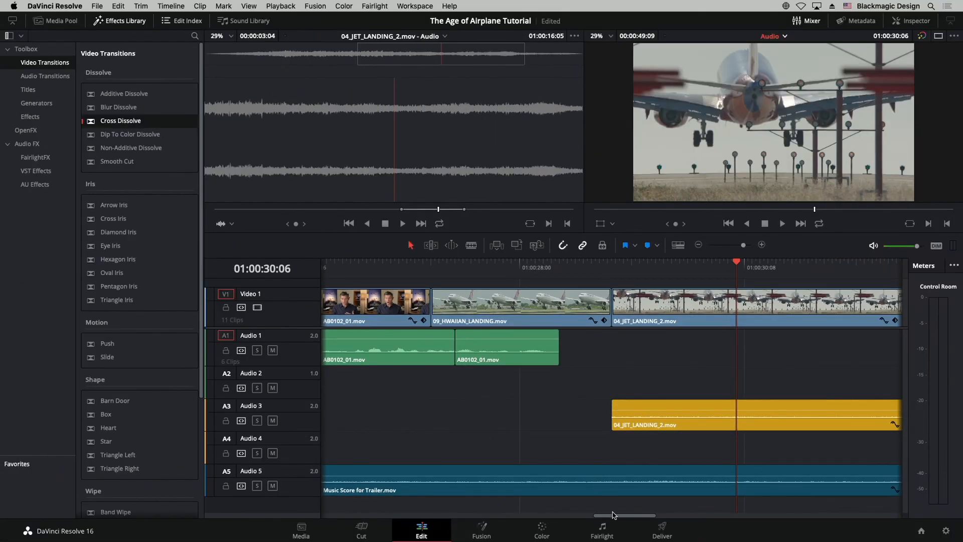
scroll(591, 481, "right", 5)
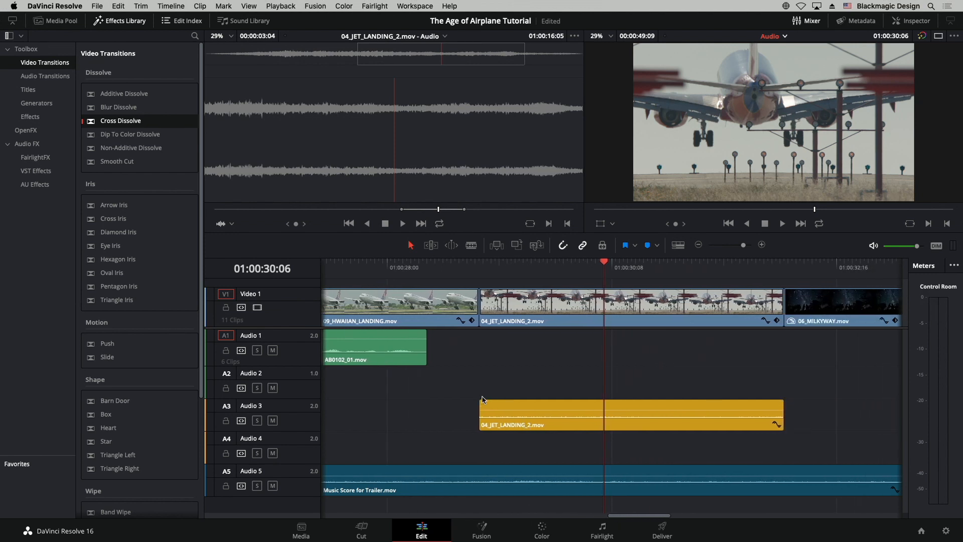
left_click_drag(479, 401, 520, 402)
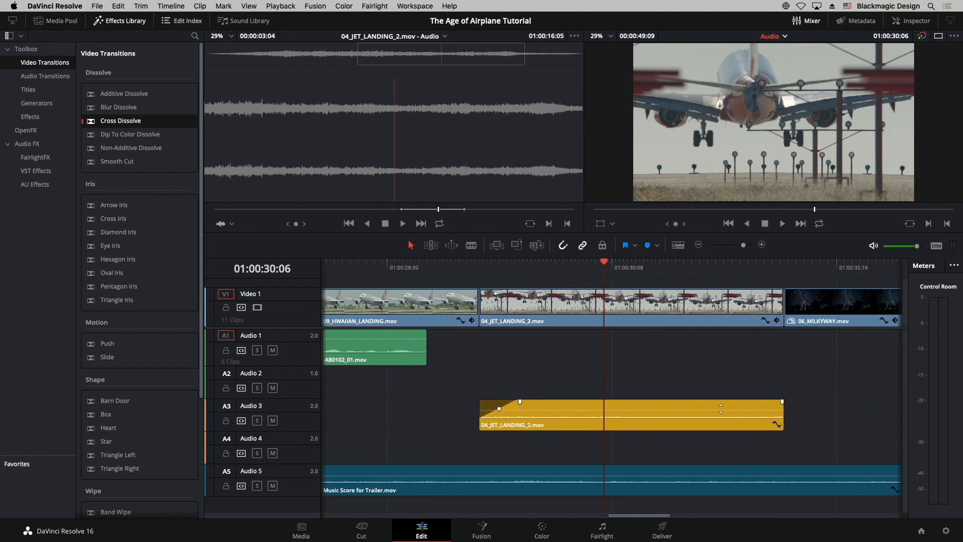
left_click_drag(782, 400, 714, 401)
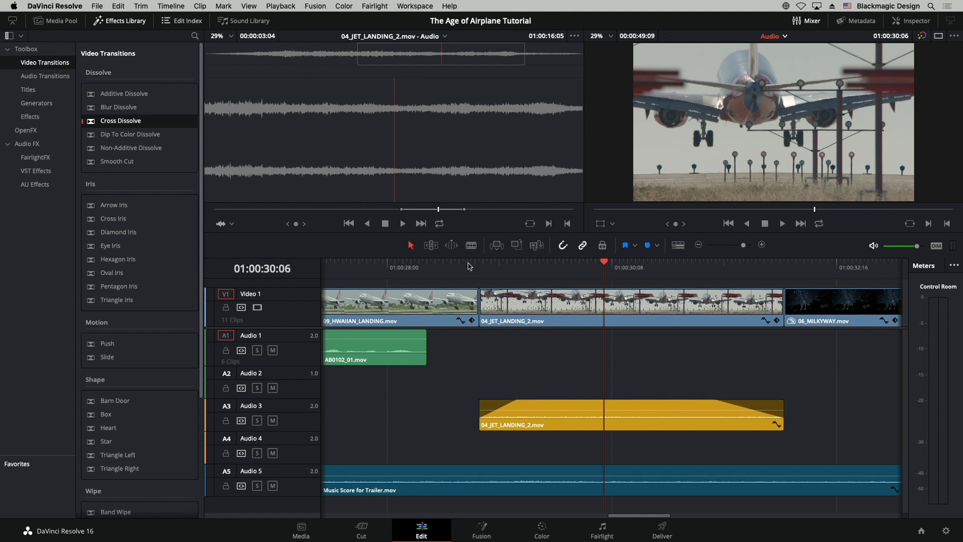
left_click_drag(469, 266, 524, 273)
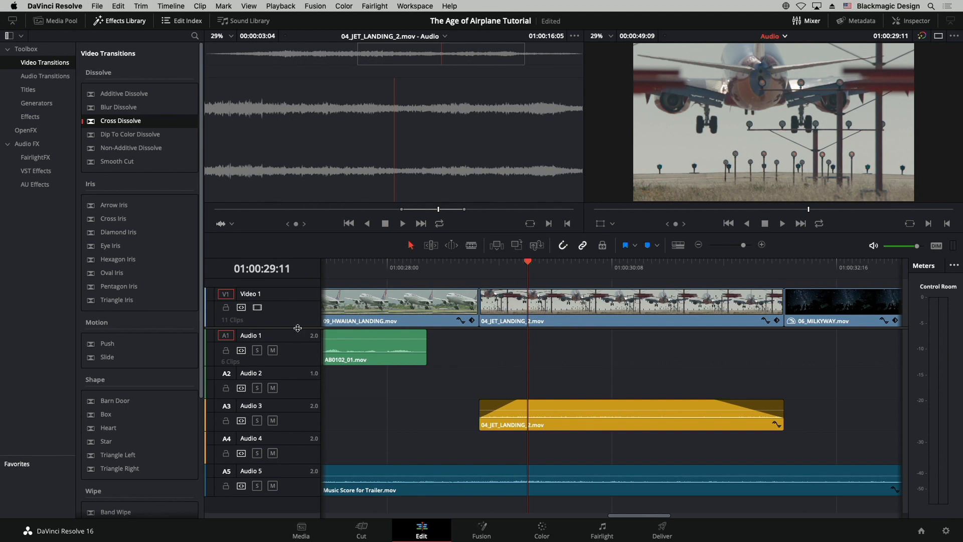
- Lower the divider between video and audio tracks, reduce the audio track height to minimum, and increase the video track height
left_click_drag(297, 328, 300, 354)
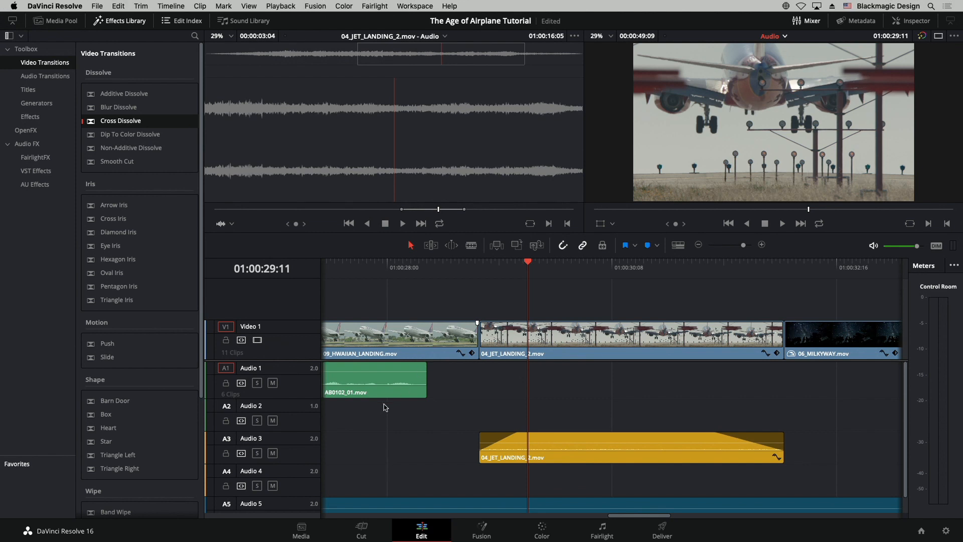
left_click(678, 245)
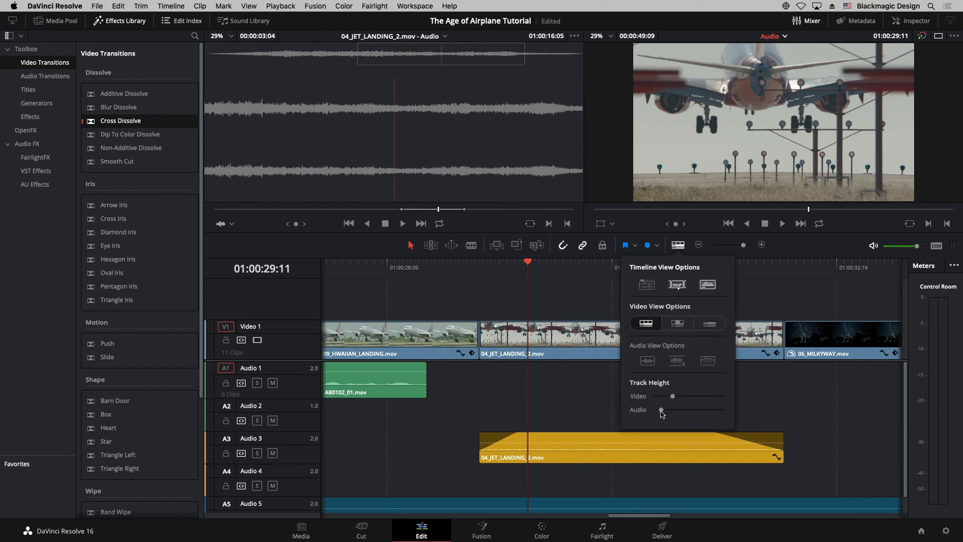
left_click_drag(660, 411, 683, 396)
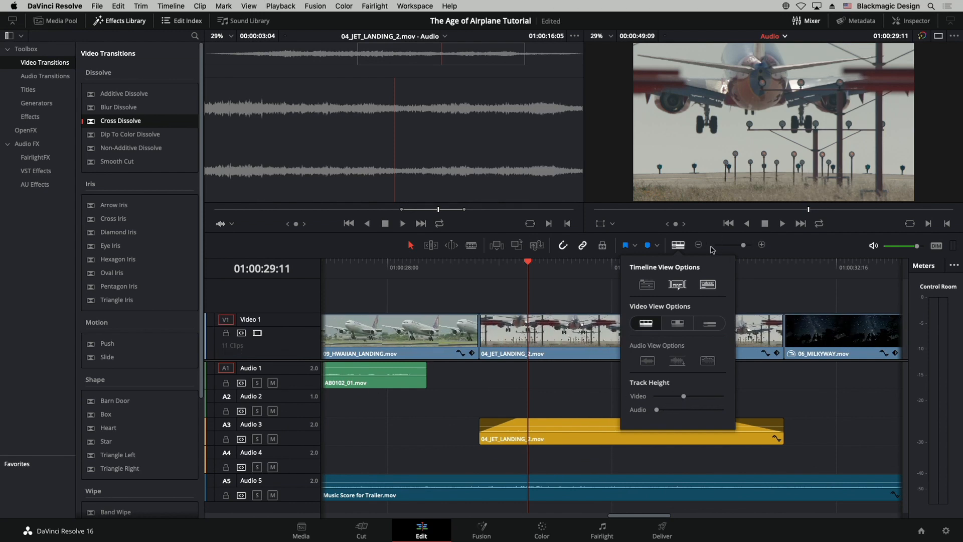
- Place the playhead on 06_MILKYWAY.mov at 01:00:33:02 and list the OpenFX filters in the effects library
left_click_drag(743, 245, 736, 250)
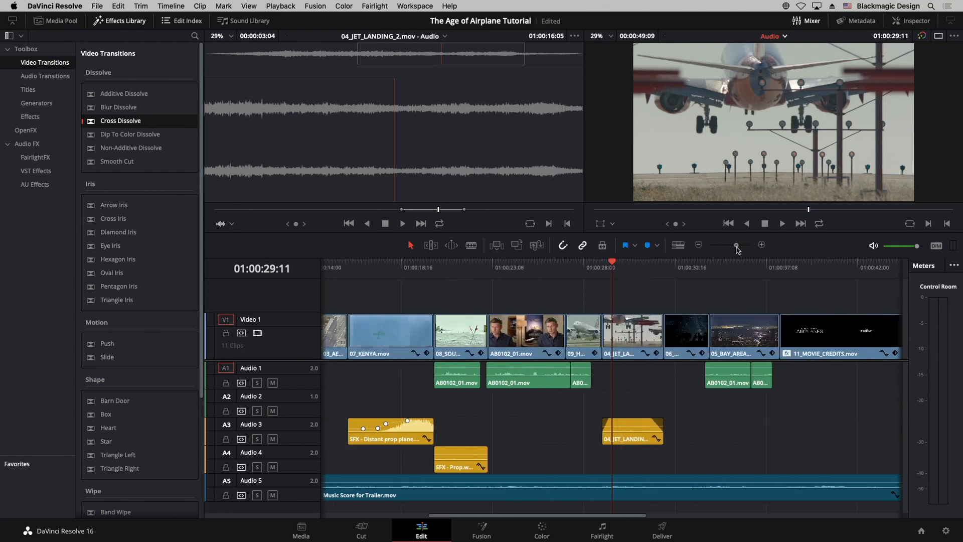
left_click(683, 268)
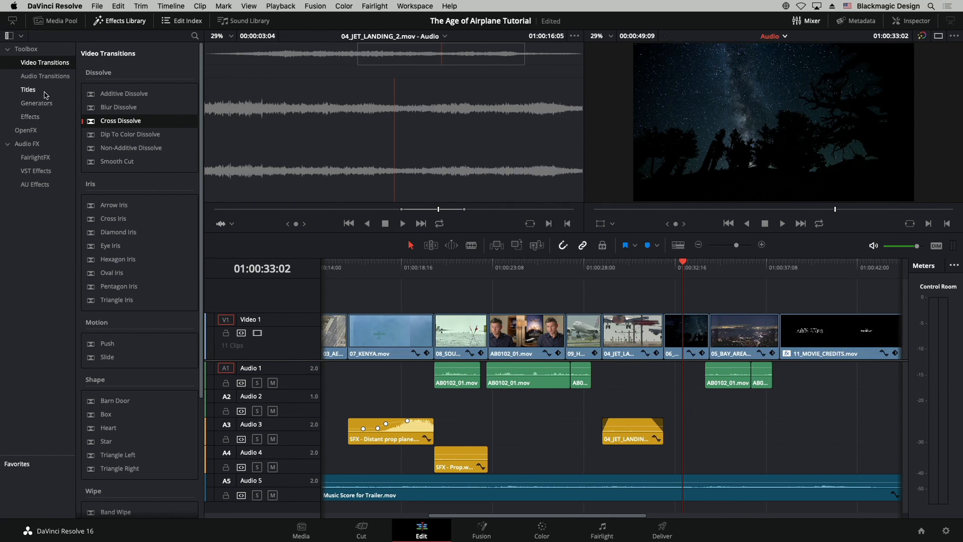
left_click(31, 131)
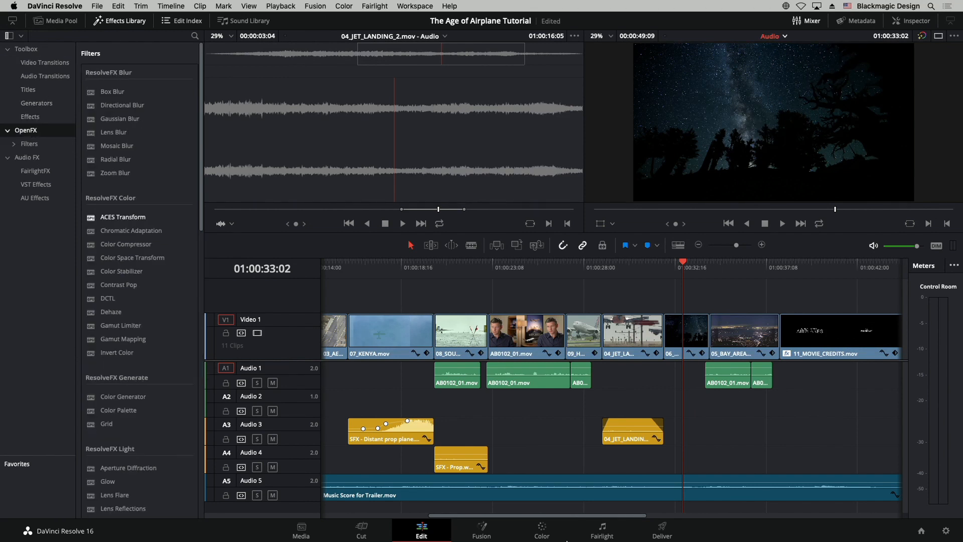
- Look at the night-sky clip on the Color page, and return to the Edit page
left_click(550, 536)
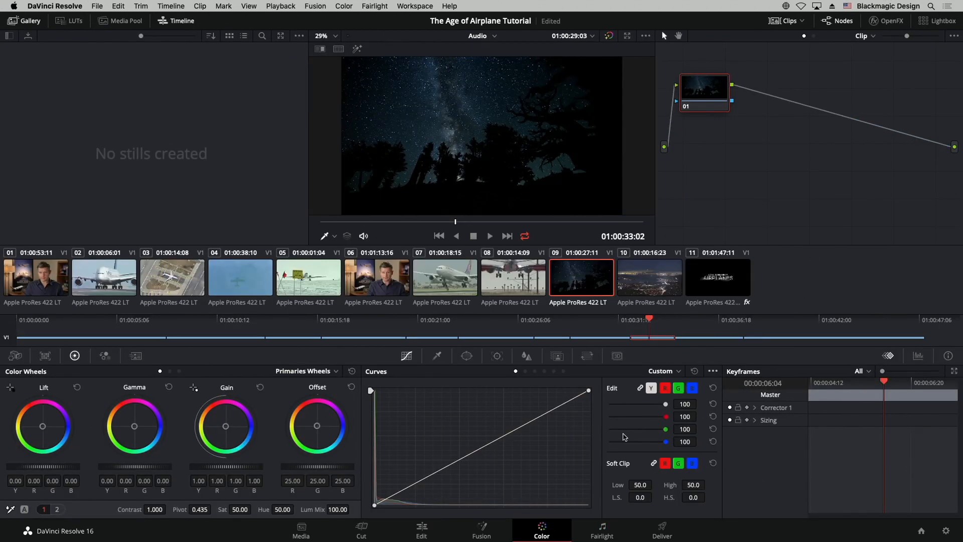
left_click(422, 529)
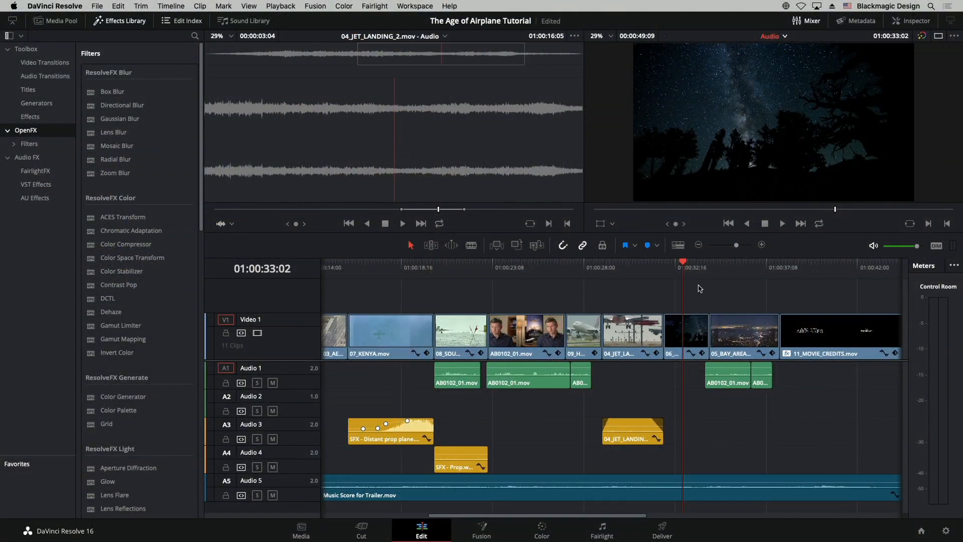
- Apply the Gaussian Blur filter to 05_BAY_AREA_LIGHTS.mov and open the clip's OpenFX settings in the Inspector
mouse_move(715, 270)
left_mouse_down()
mouse_move(768, 269)
mouse_move(709, 271)
left_mouse_up()
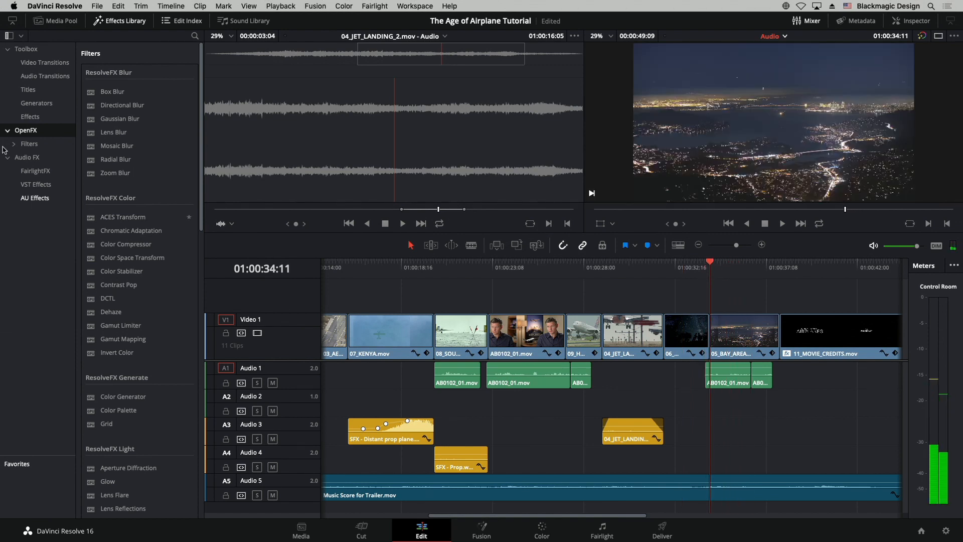
left_click(120, 120)
left_click_drag(119, 121, 729, 324)
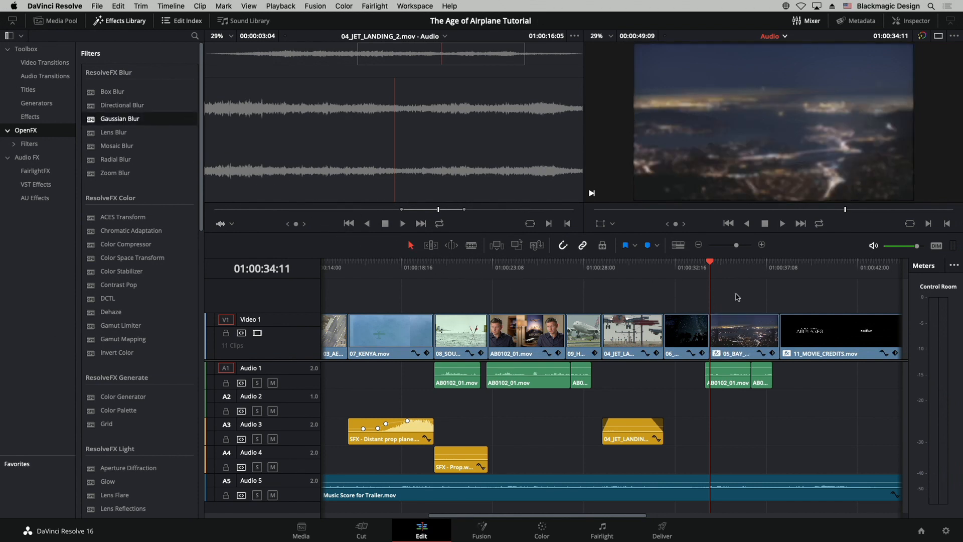
left_click_drag(730, 270, 750, 271)
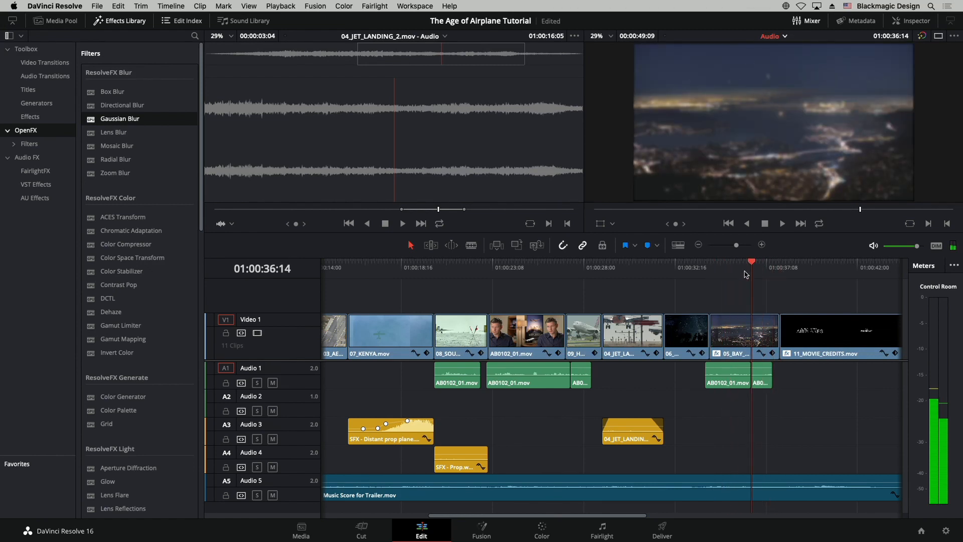
left_click(737, 337)
left_click(912, 27)
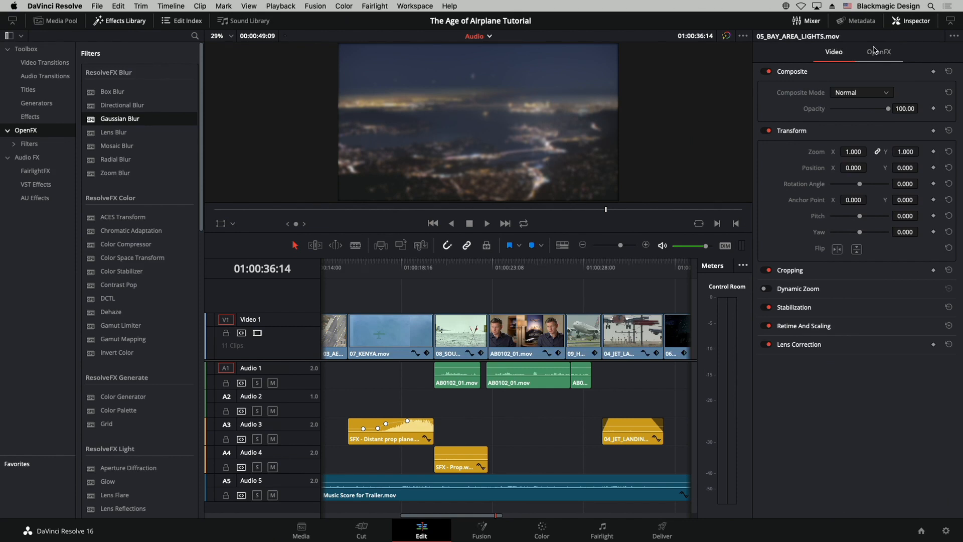
left_click(885, 58)
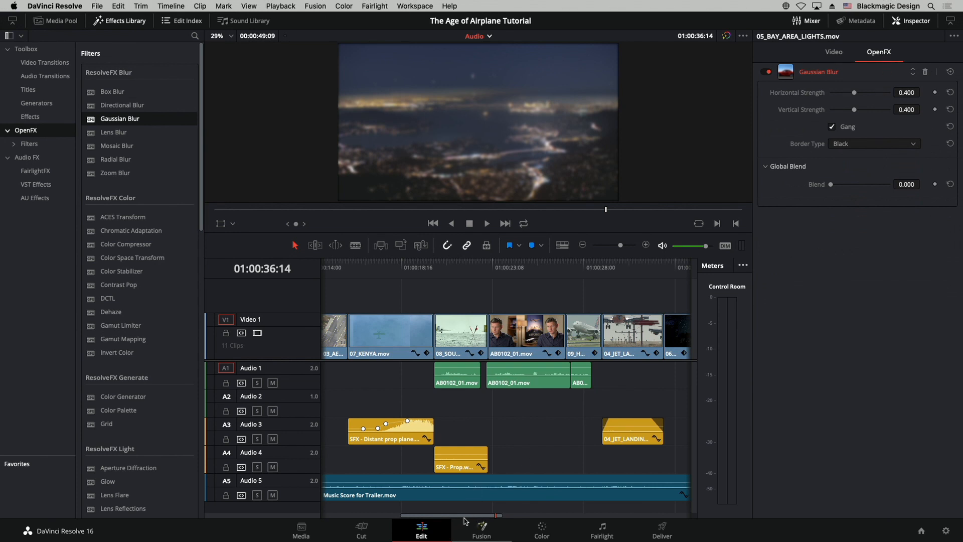
- Add horizontal and vertical blur strength keyframes on 05_BAY_AREA_LIGHTS.mov at 01:00:34:11 and 01:00:37:16
left_click_drag(468, 517, 528, 365)
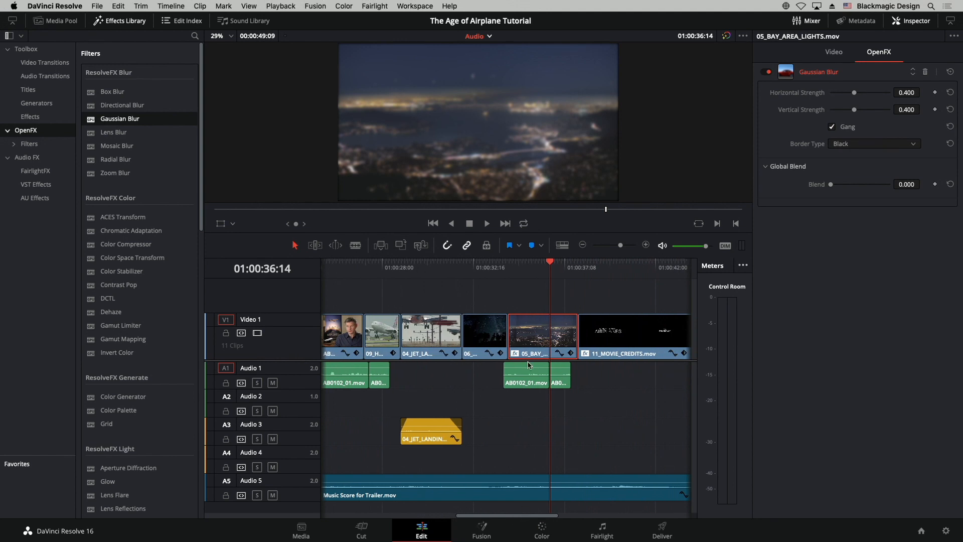
left_click_drag(544, 266, 510, 267)
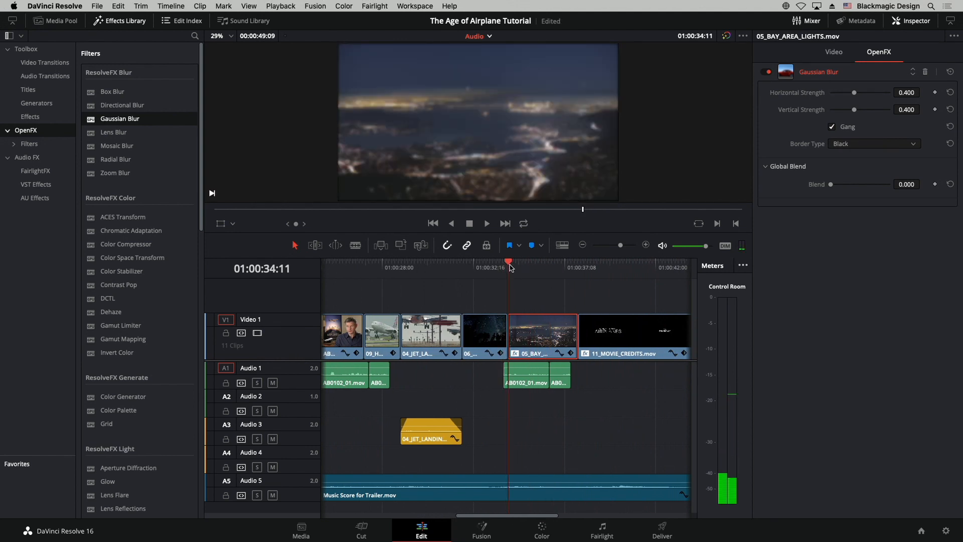
left_click(935, 93)
left_click_drag(509, 265, 570, 264)
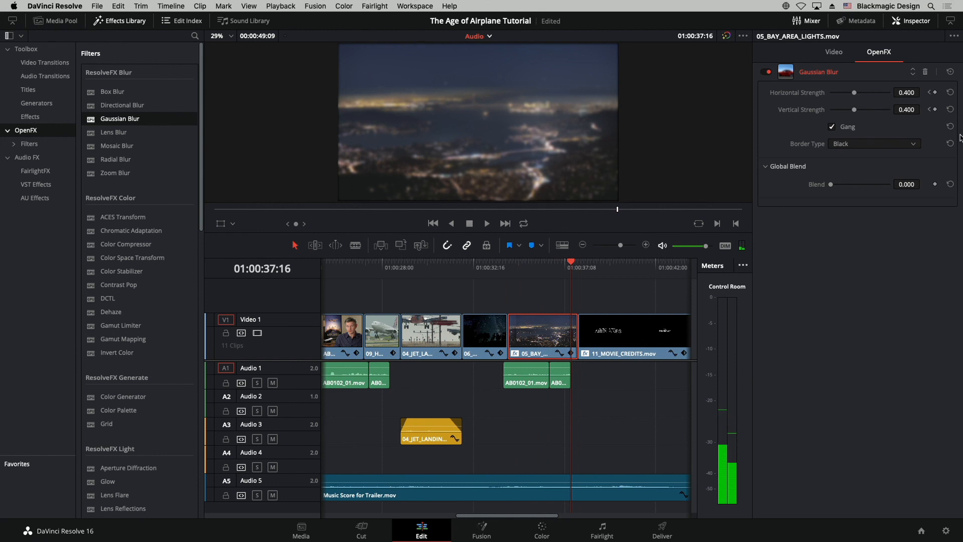
left_click(935, 109)
- Set the blur's border type to Replicate and both its strengths to 0 at the 01:00:34:11 keyframe
left_click_drag(571, 264, 508, 265)
mouse_move(865, 95)
left_mouse_down()
mouse_move(812, 96)
mouse_move(865, 94)
left_mouse_up()
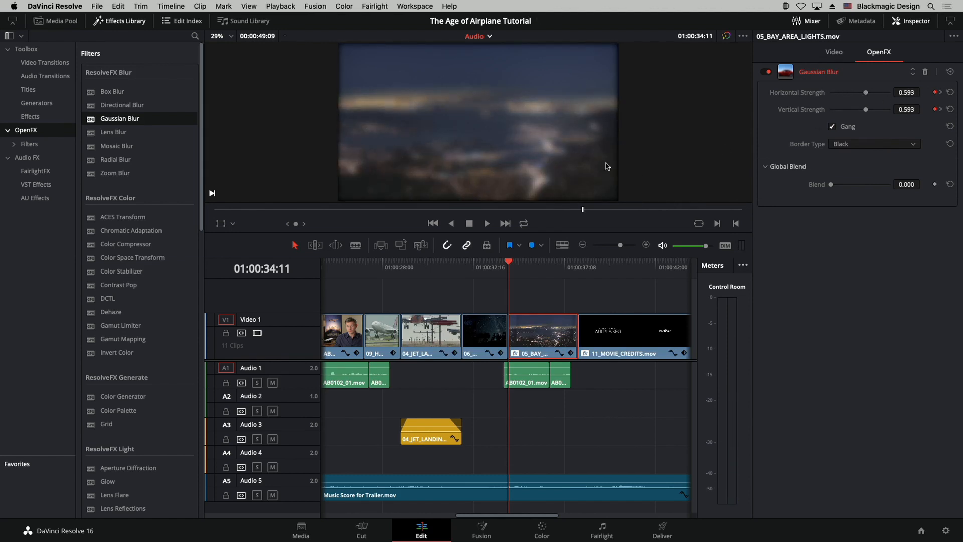
left_click(883, 145)
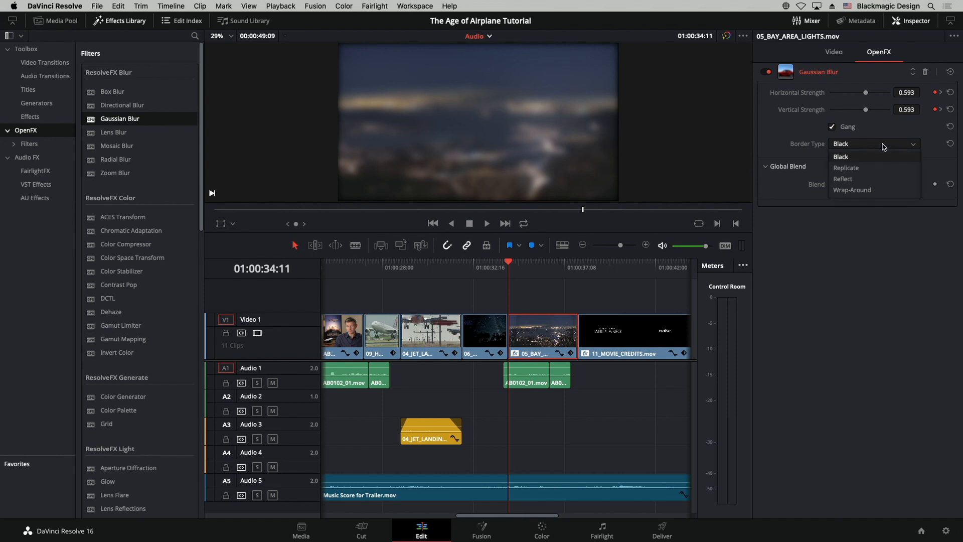
left_click(875, 168)
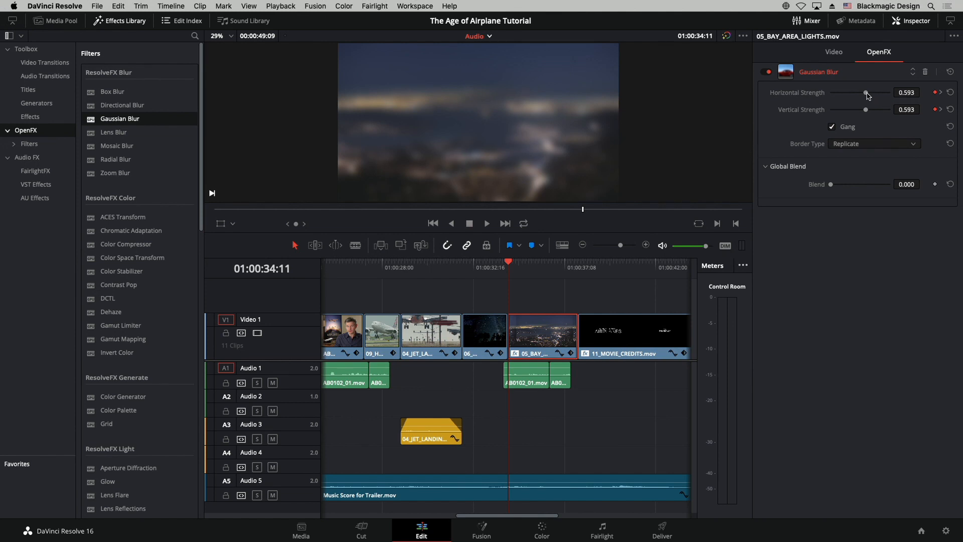
left_click_drag(867, 95, 812, 96)
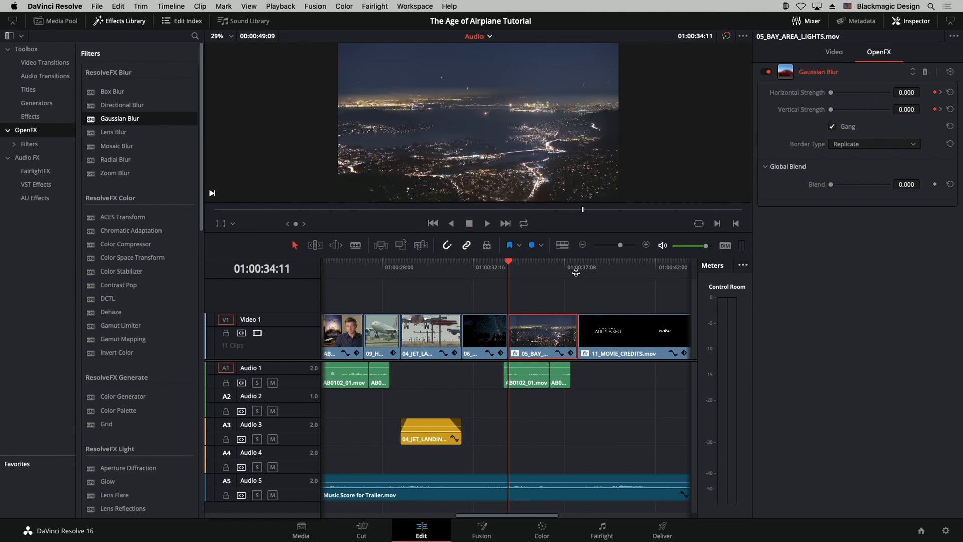
- Play back the animated blur on 05_BAY_AREA_LIGHTS.mov from the preceding clip, and close the Inspector
left_click(491, 273)
key("space")
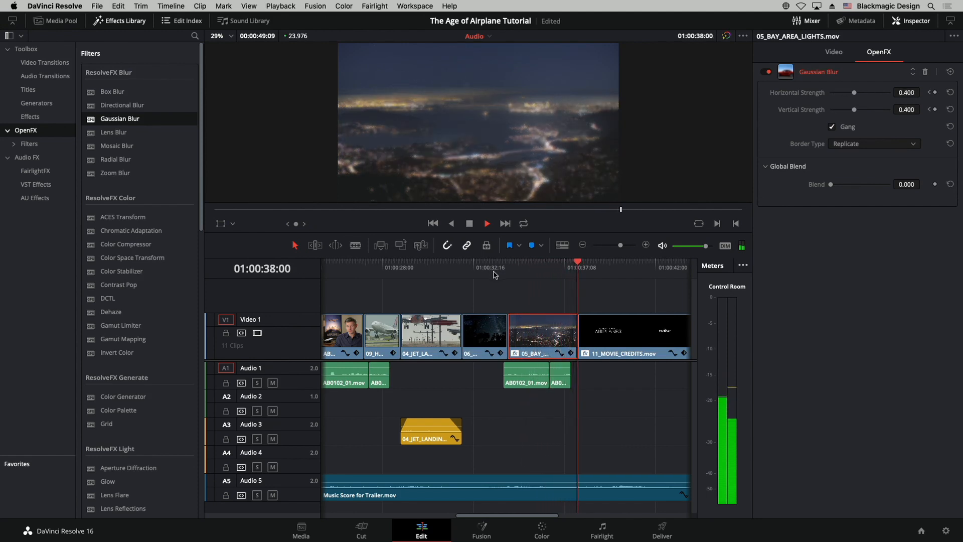
key("space")
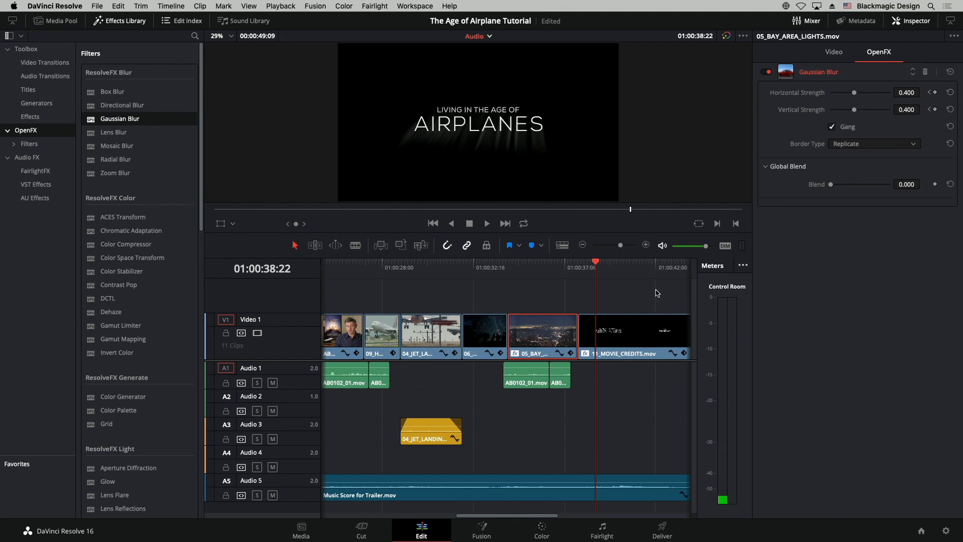
left_click_drag(595, 264, 489, 268)
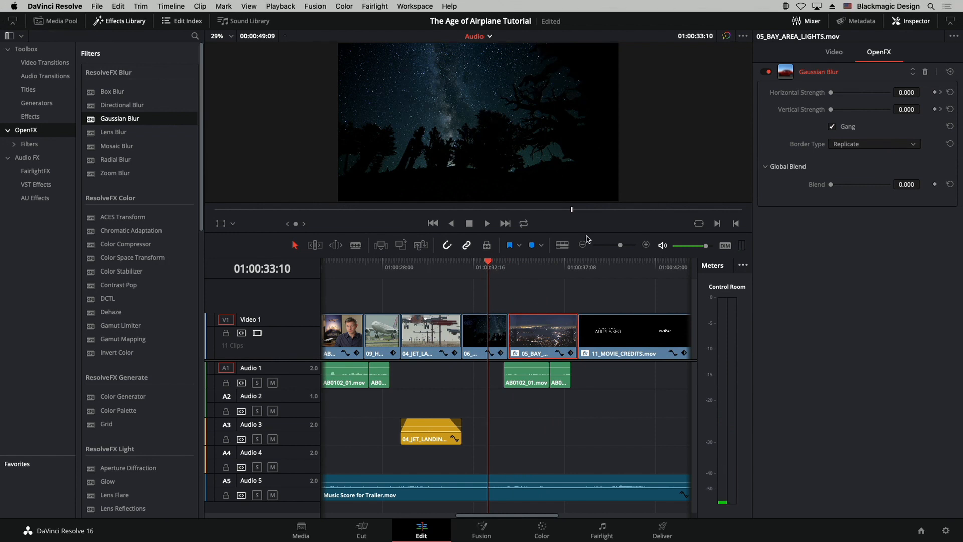
left_click(921, 24)
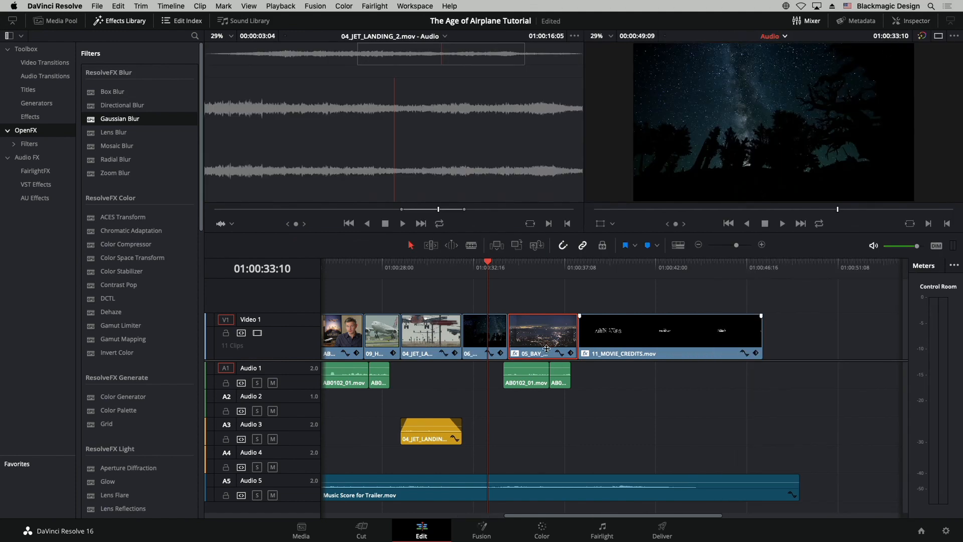
- Select 06_MILKYWAY.mov in the timeline and review its Transform settings in the Inspector
mouse_move(485, 278)
left_mouse_down()
mouse_move(436, 273)
mouse_move(487, 273)
mouse_move(466, 274)
left_mouse_up()
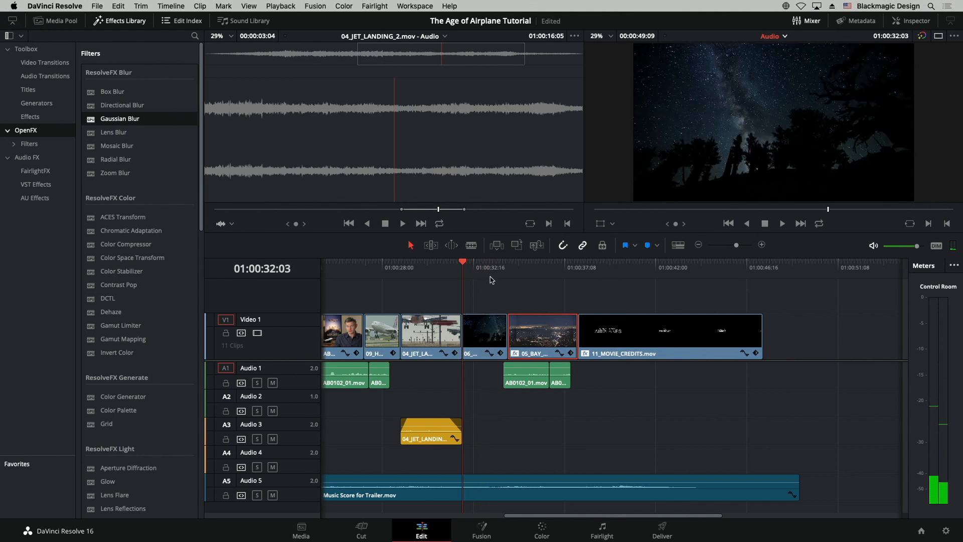
left_click(484, 274)
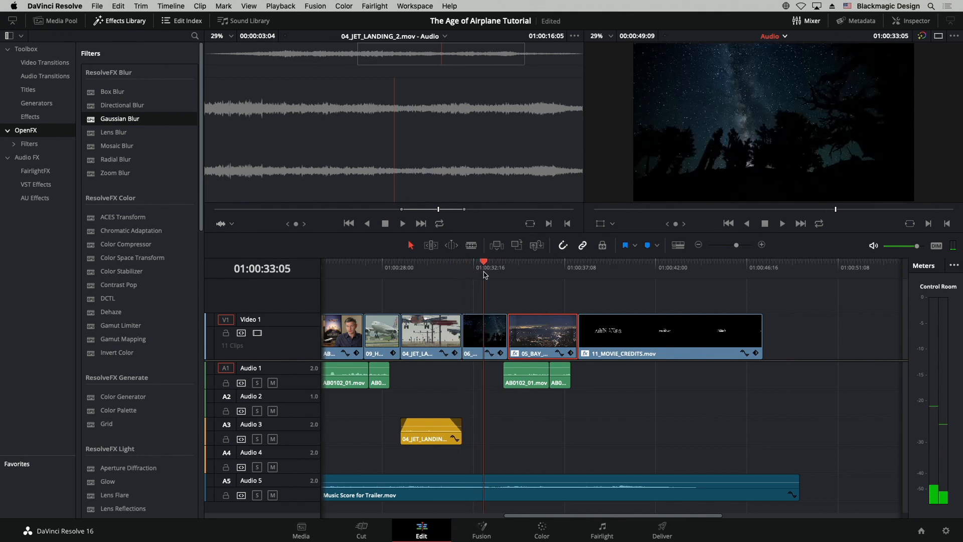
left_click(739, 246)
left_click_drag(612, 267, 608, 268)
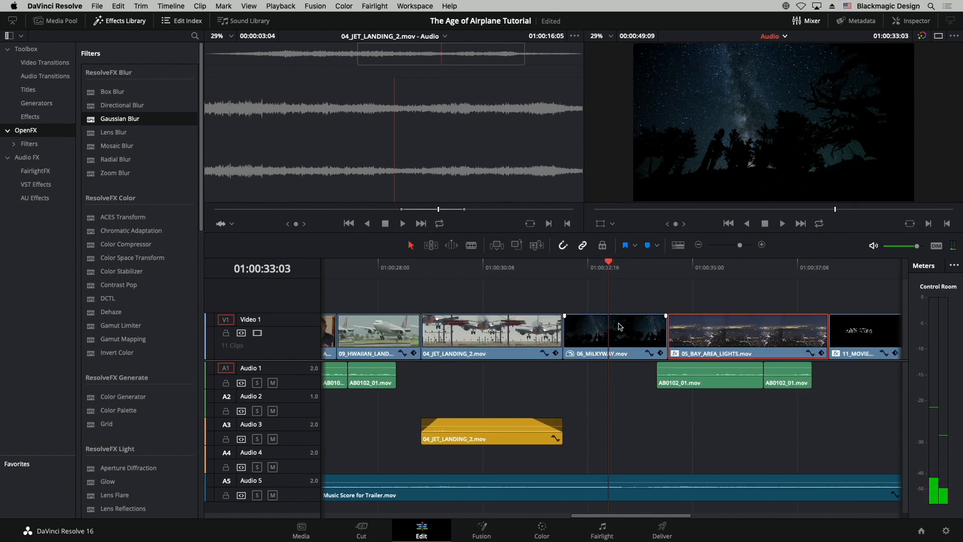
left_click(620, 327)
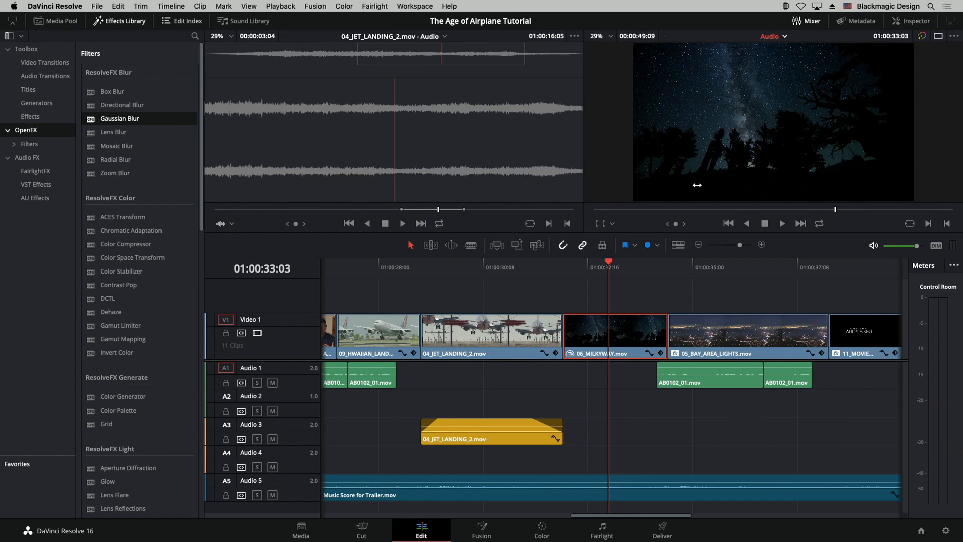
left_click(910, 23)
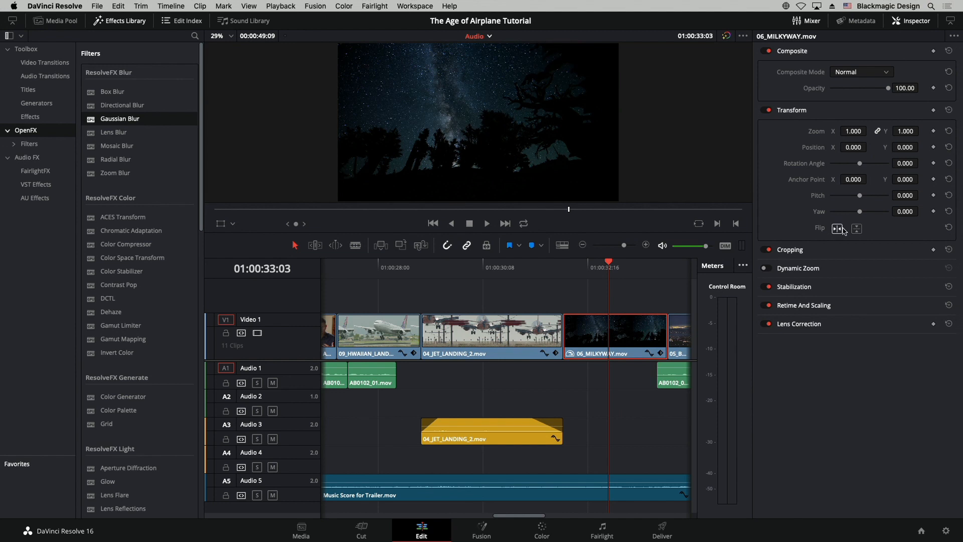
left_click(919, 23)
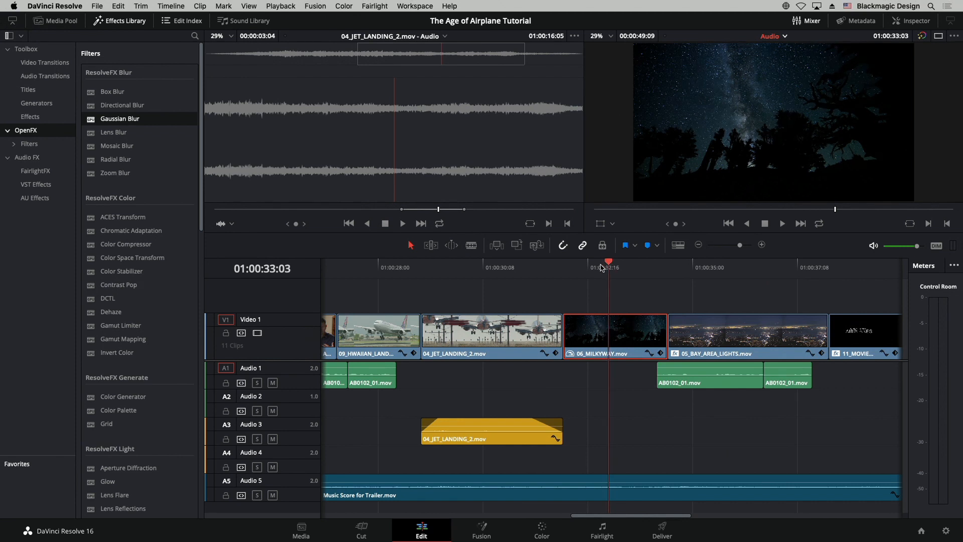
- Turn on the Transform overlay for 06_MILKYWAY.mov in the timeline viewer
left_click_drag(609, 263, 590, 274)
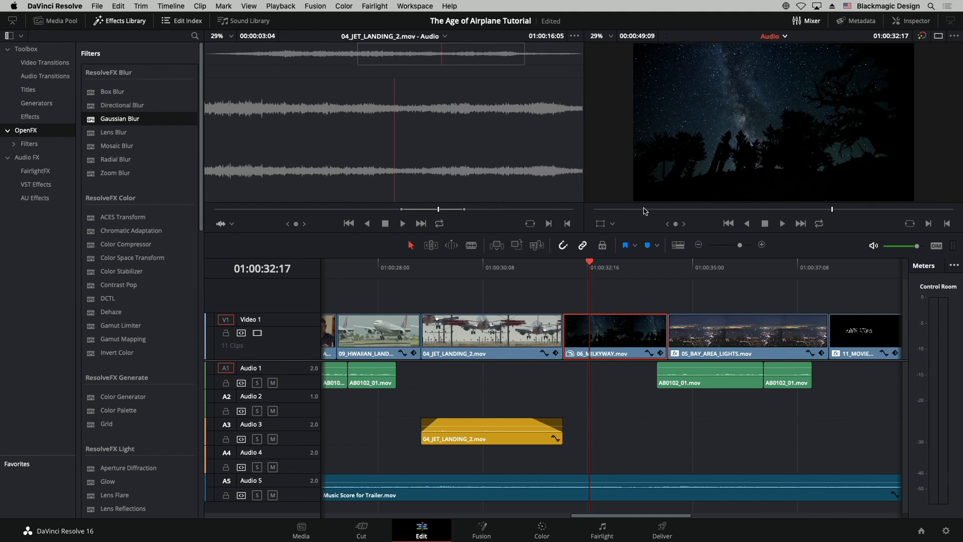
left_click(614, 225)
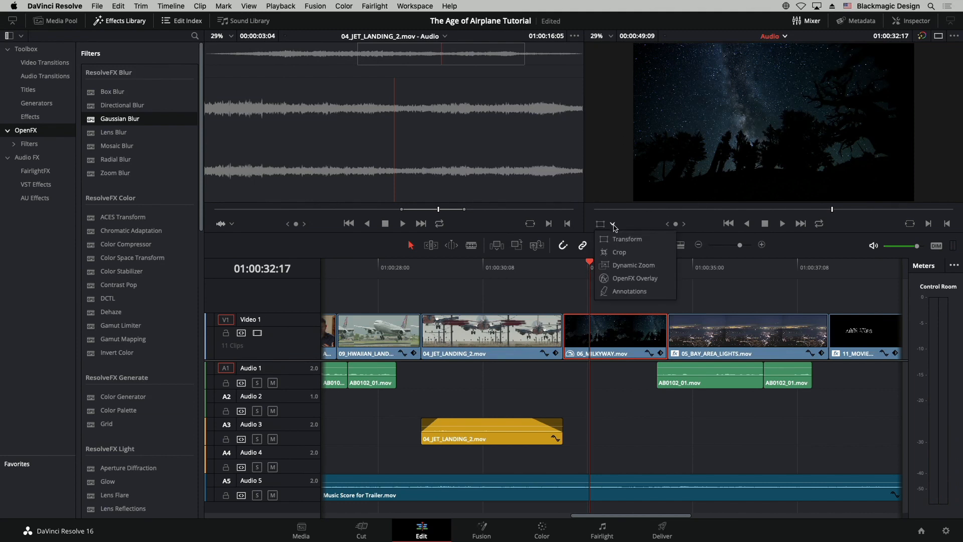
left_click(646, 241)
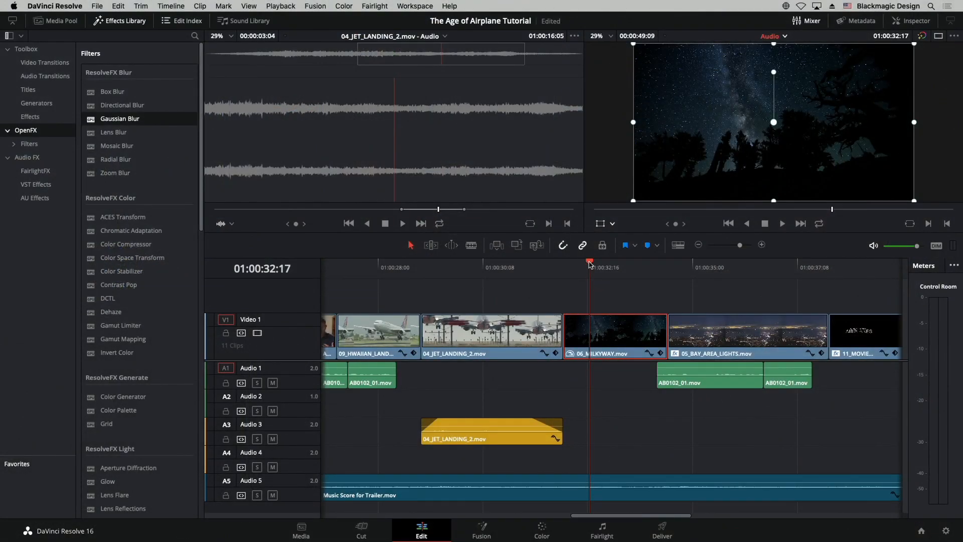
- Add keyframes for all Transform parameters of 06_MILKYWAY.mov at its first frame, 01:00:32:03, and at 01:00:34:05
left_click_drag(588, 264, 577, 264)
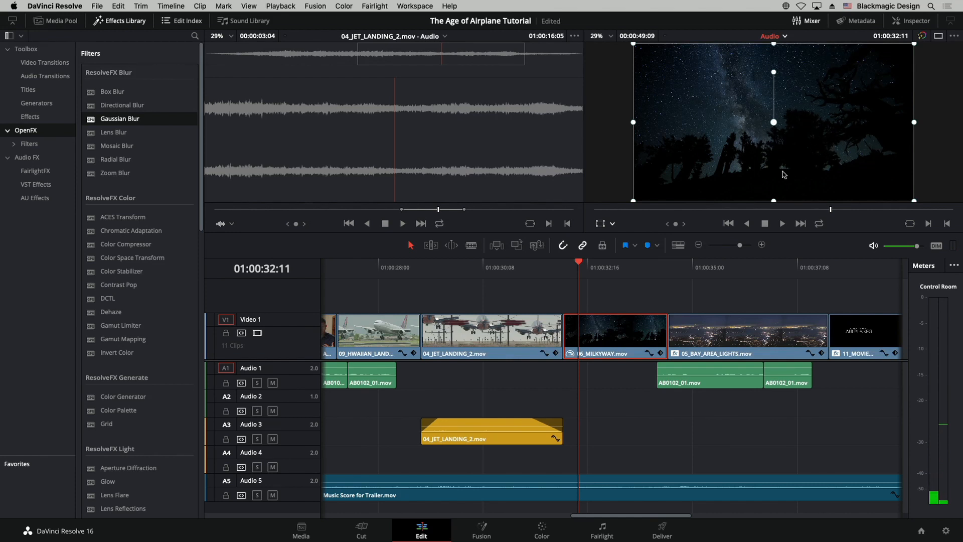
left_click_drag(578, 265, 563, 265)
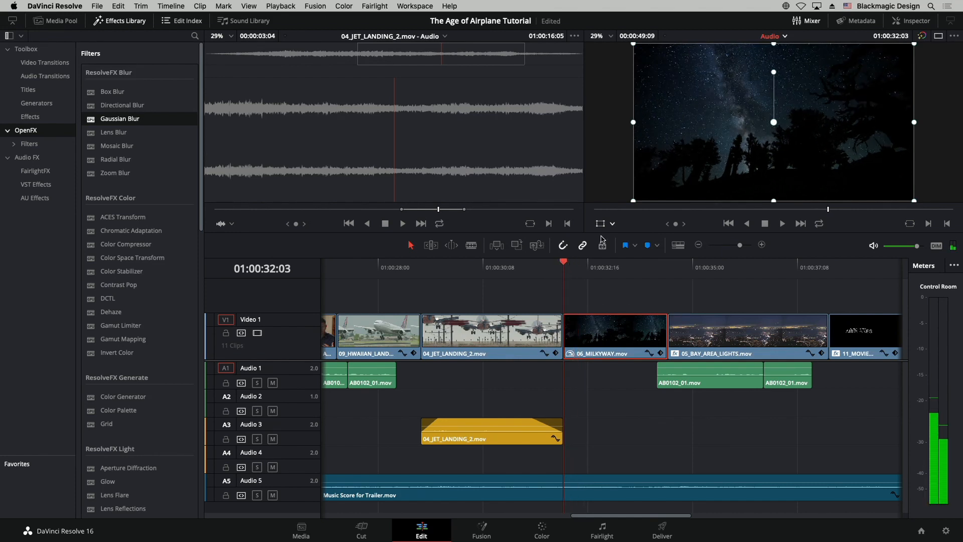
left_click(910, 21)
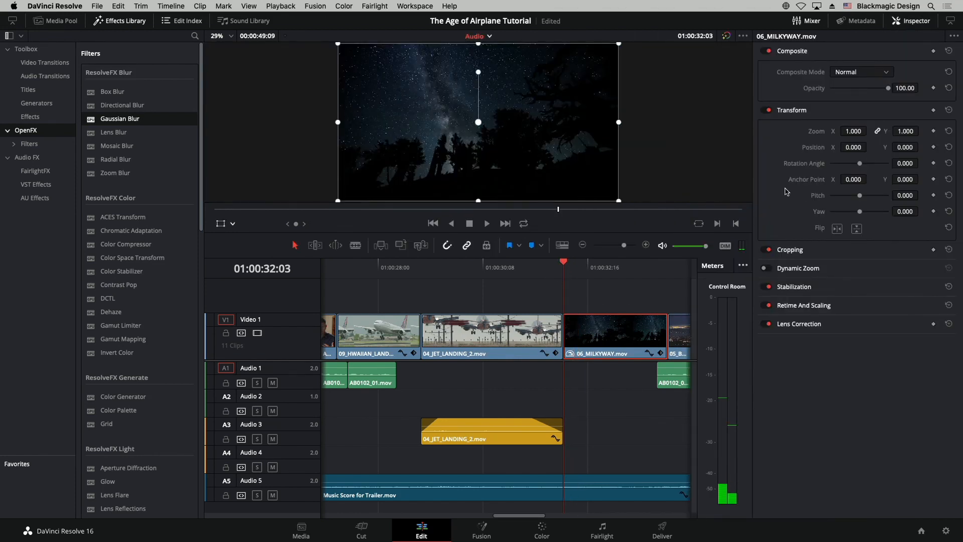
left_click(933, 111)
left_click_drag(563, 265, 660, 263)
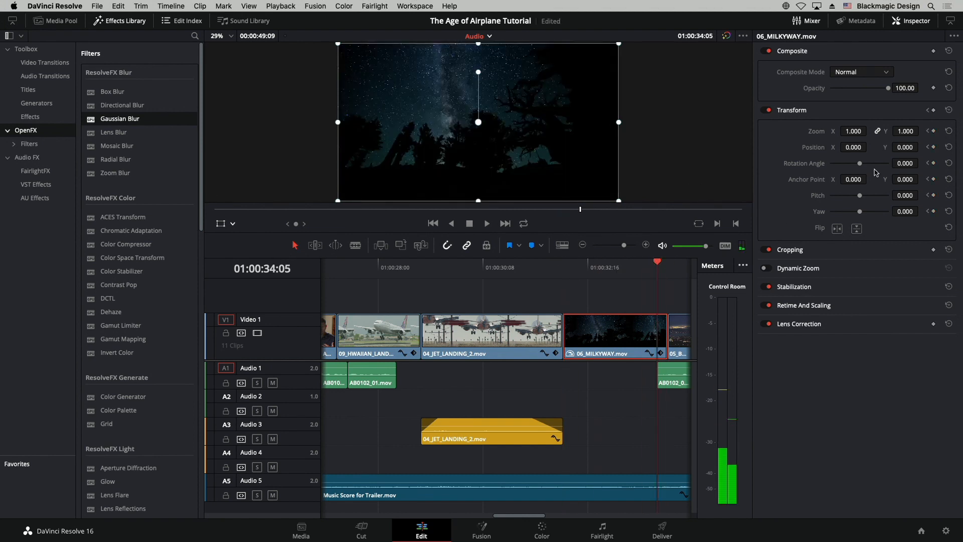
left_click(933, 111)
scroll(501, 145, "down", 3)
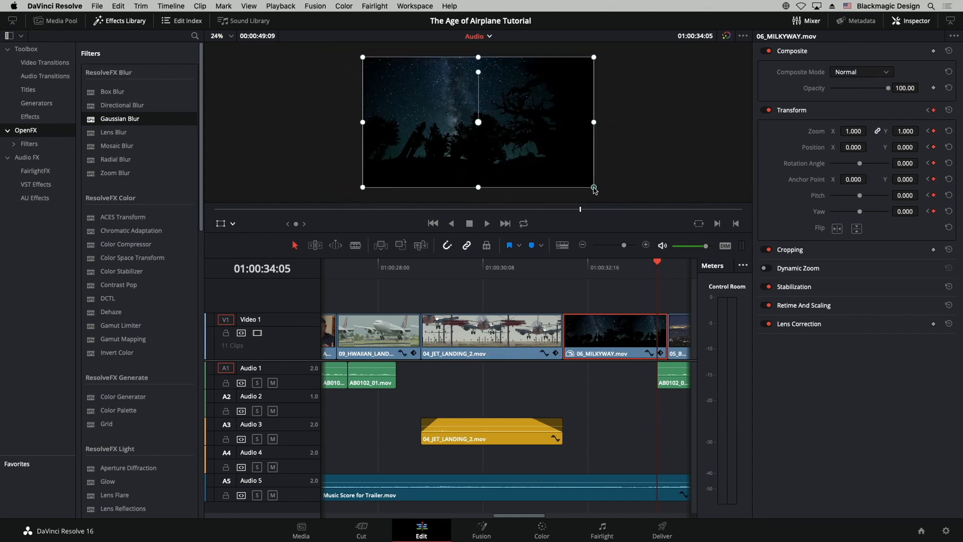
- Enlarge 06_MILKYWAY.mov and shift it down and to the right at 01:00:34:05, setting its motion-path end point to Smooth
left_click_drag(594, 188, 627, 231)
left_click_drag(516, 107, 535, 136)
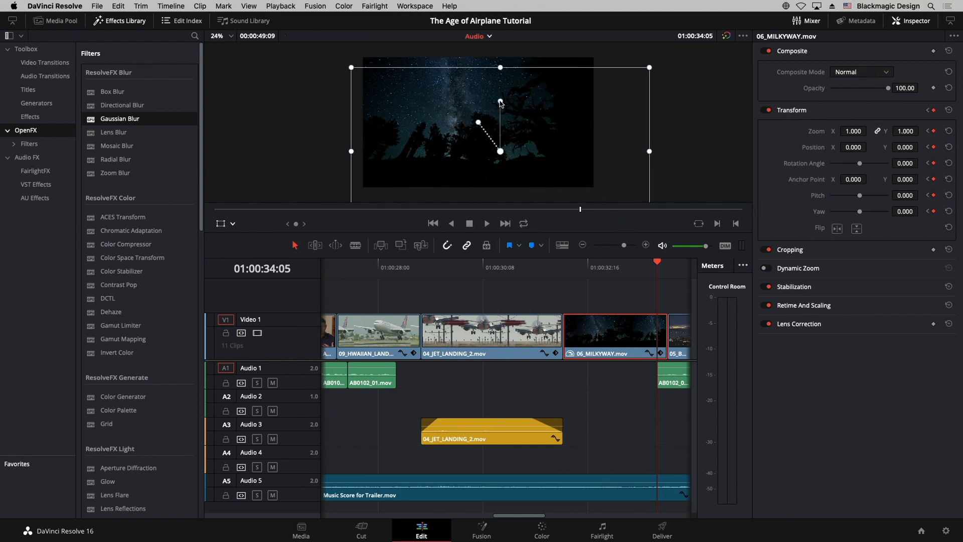
right_click(500, 153)
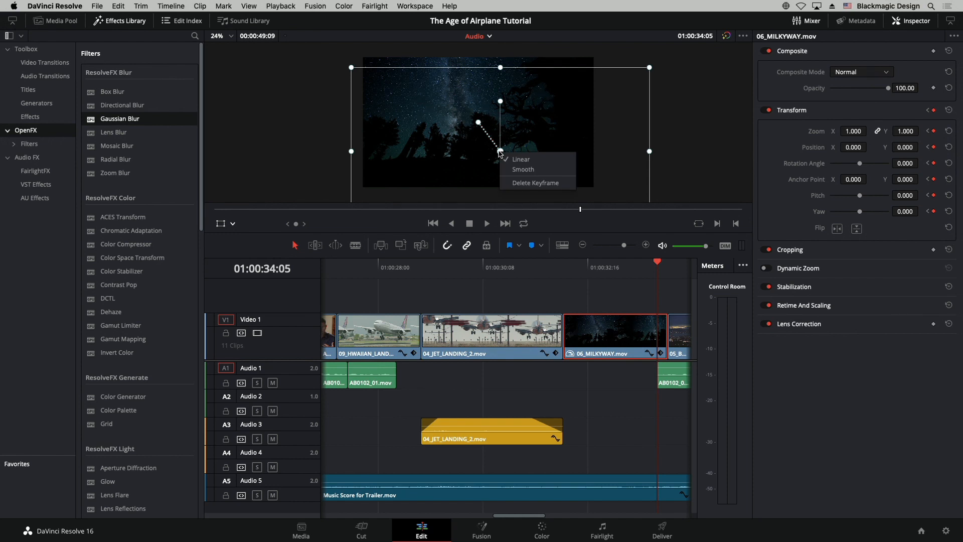
left_click(506, 169)
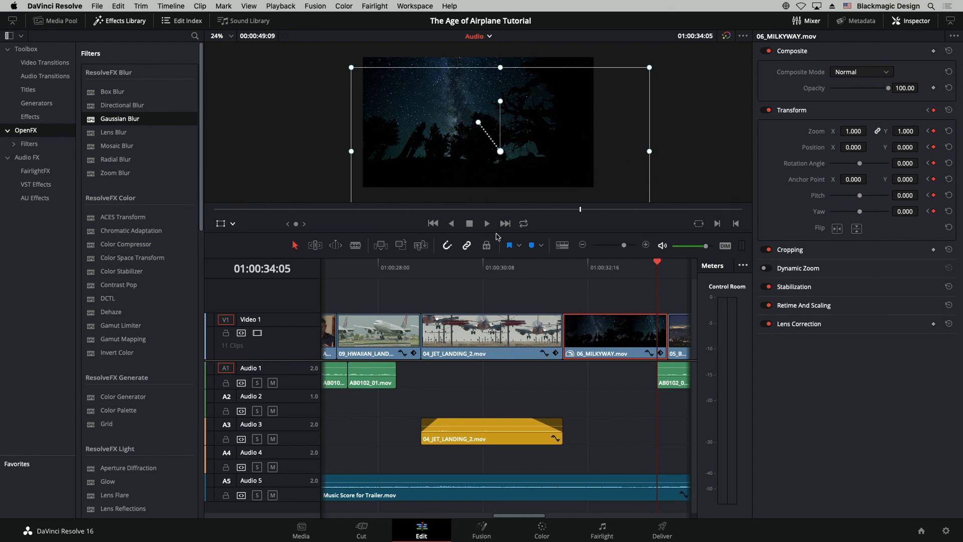
- Enlarge the timeline viewer, then reposition 06_MILKYWAY.mov at 01:00:34:04 and rotate it to about -9.55
left_click_drag(495, 232, 495, 301)
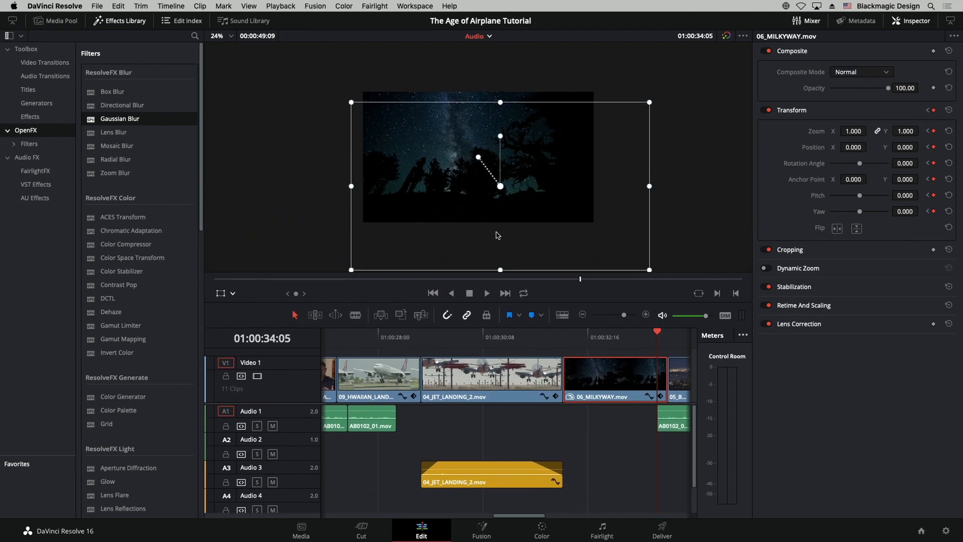
scroll(500, 207, "up", 5)
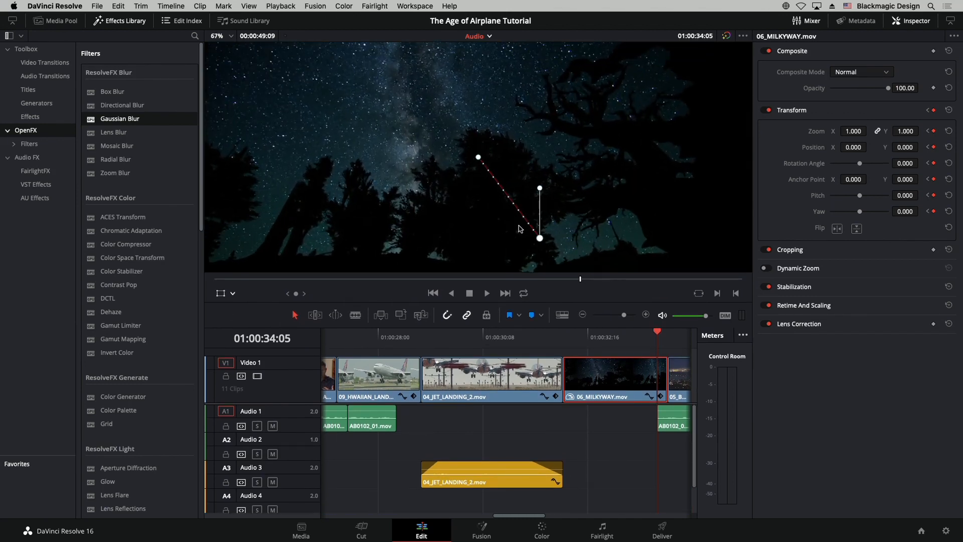
scroll(515, 154, "up", 2)
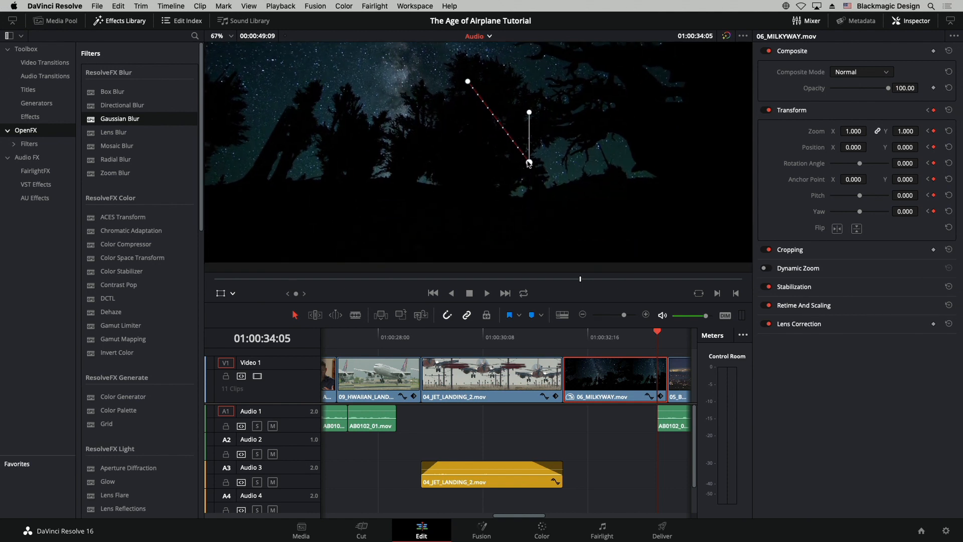
key("Left")
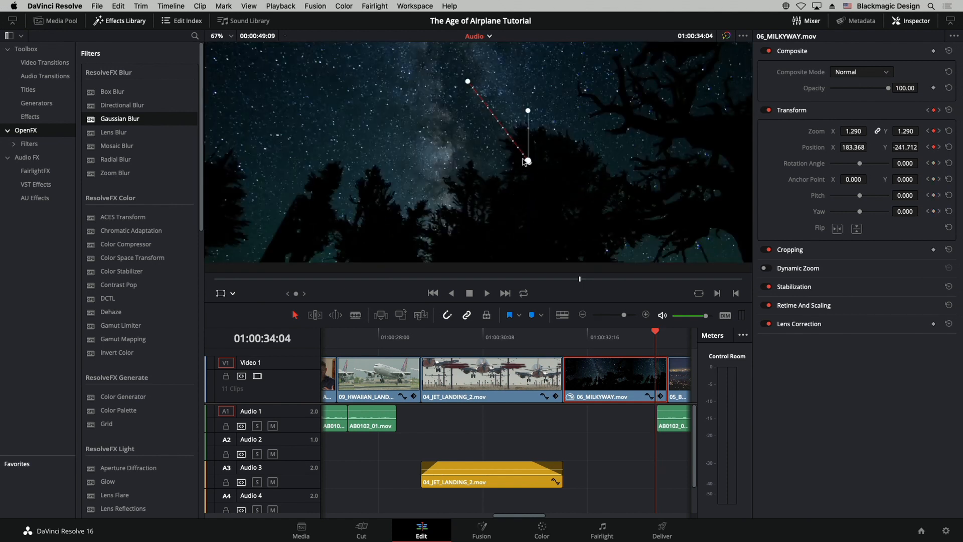
left_click_drag(528, 161, 502, 182)
left_click_drag(486, 169, 524, 179)
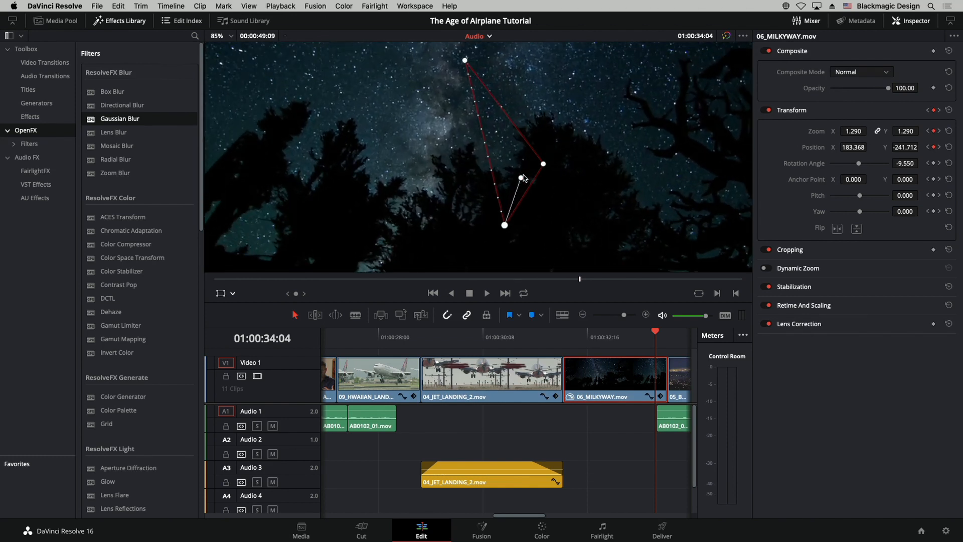
- Rotate 06_MILKYWAY.mov to about -0.46 and move its image upward at 01:00:34:04
scroll(523, 175, "down", 5)
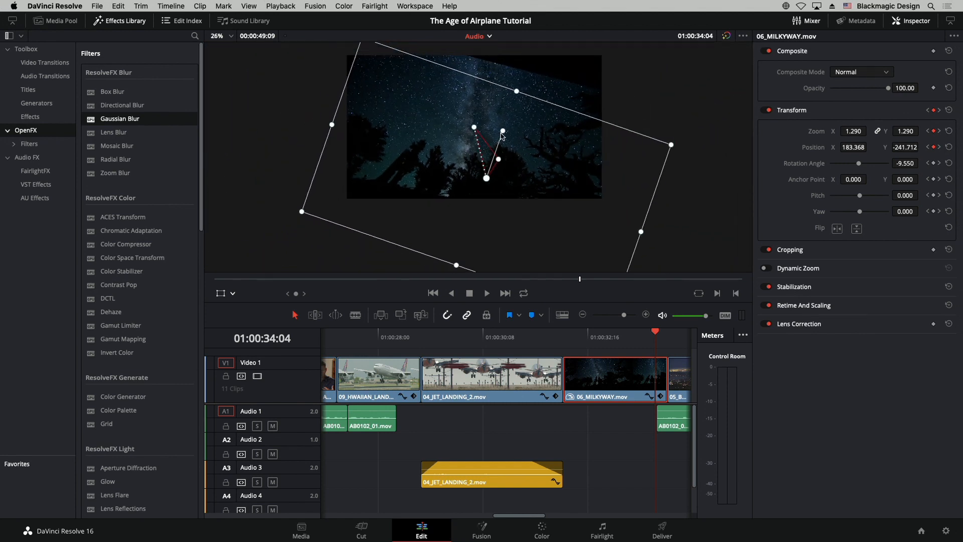
left_click_drag(501, 134, 487, 125)
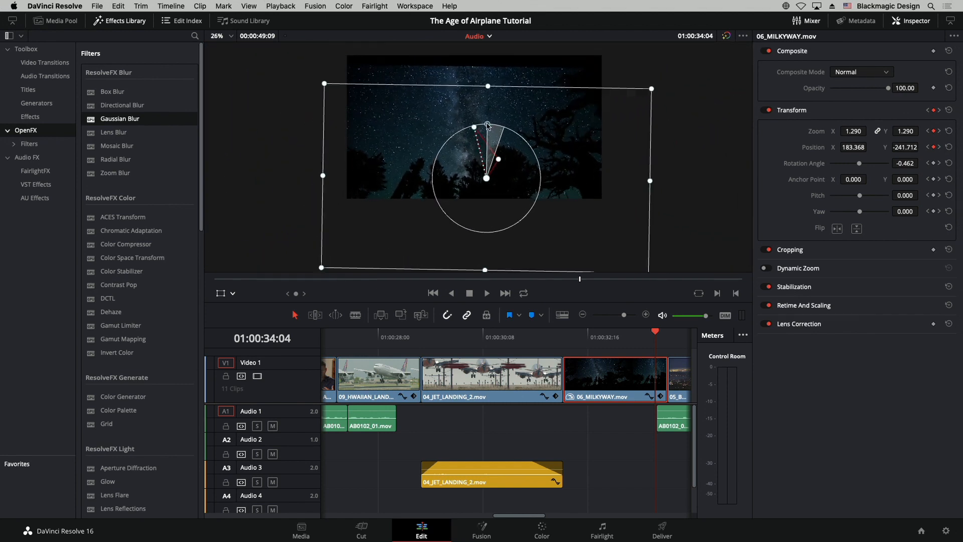
left_click_drag(548, 174, 549, 132)
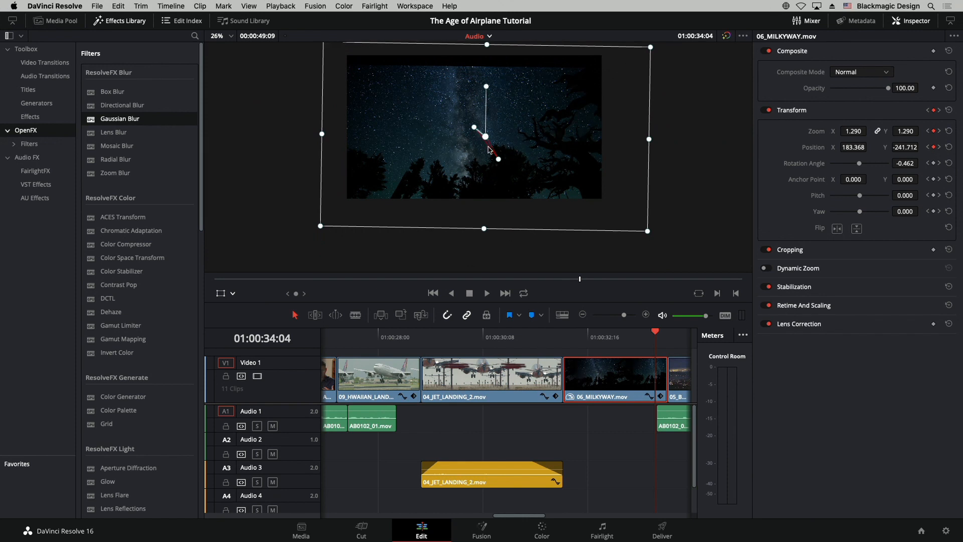
- Shift the image right at 01:00:34:03, set the middle motion-path point to Smooth, and play back the move
key("Left")
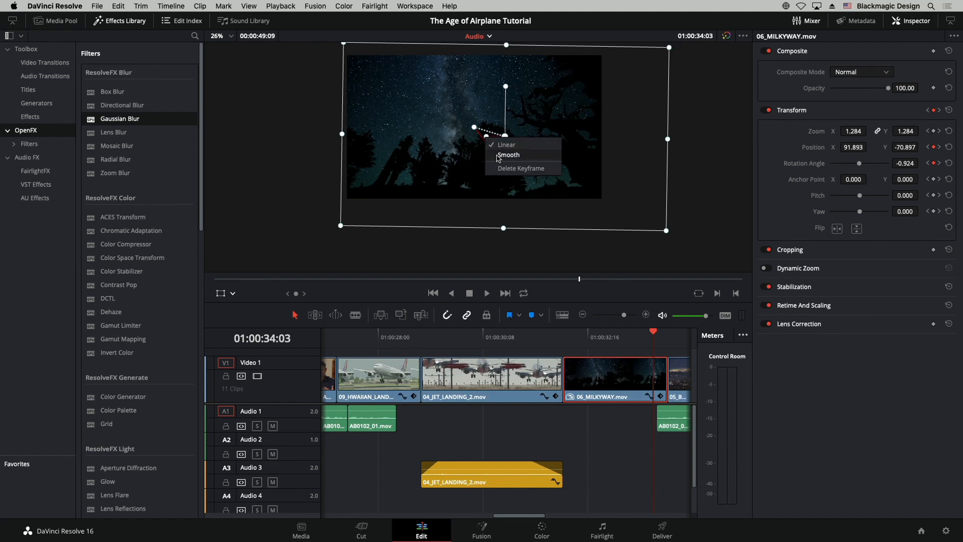
right_click(486, 138)
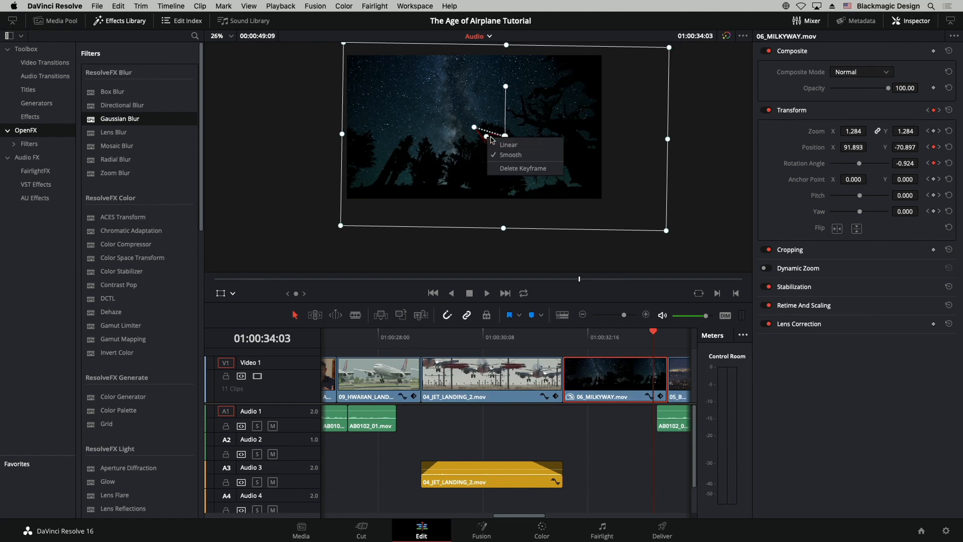
key("space")
key("space")
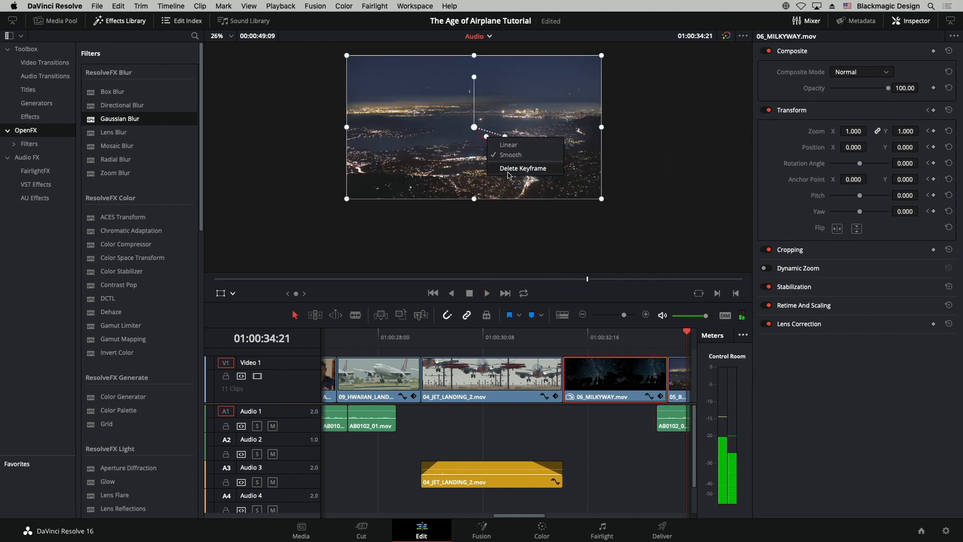
- Delete the middle smoothed keyframe from the motion path of 06_MILKYWAY.mov, with the playhead at 01:00:33:02
left_click(606, 339)
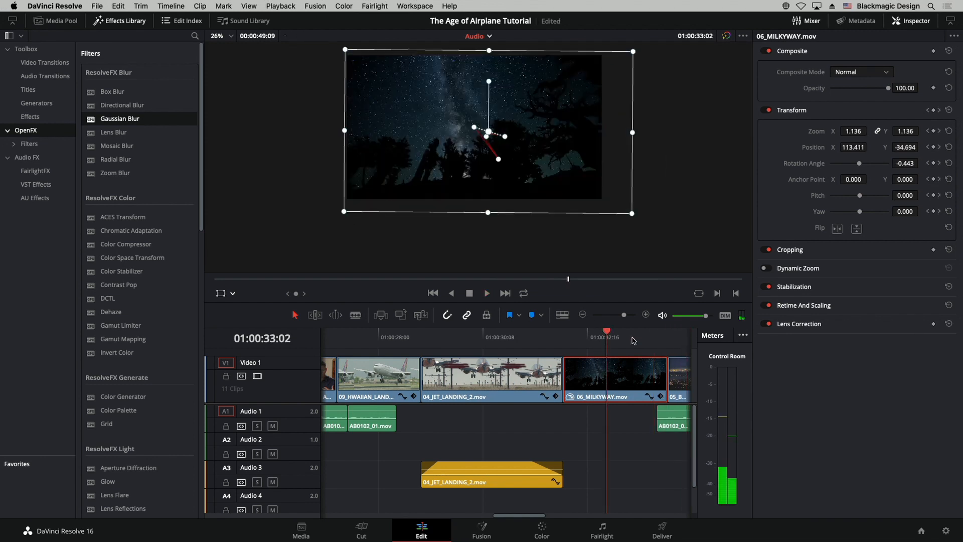
right_click(486, 138)
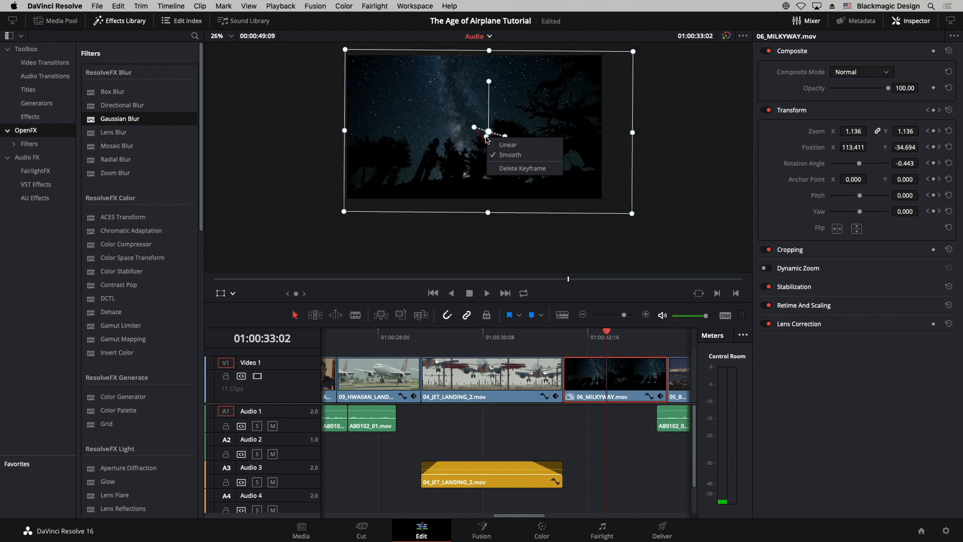
left_click(505, 169)
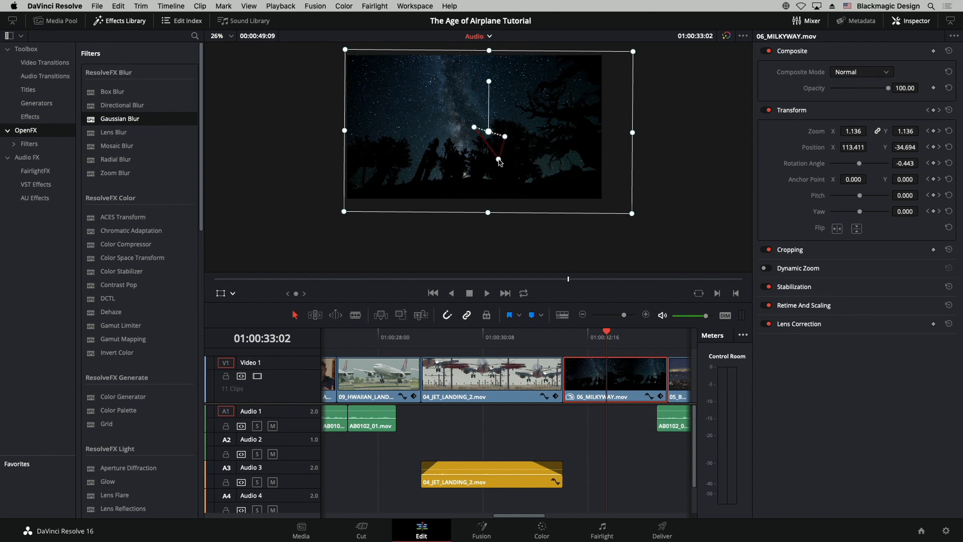
- Set the lowest keyframe on the motion path of 06_MILKYWAY.mov to Smooth and inspect the resulting curve
left_click(498, 159)
right_click(499, 160)
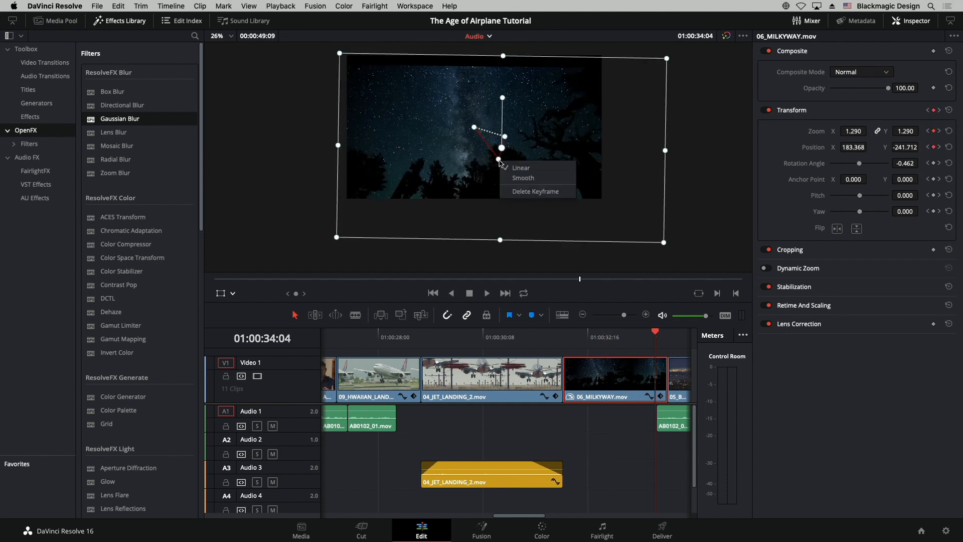
left_click(514, 178)
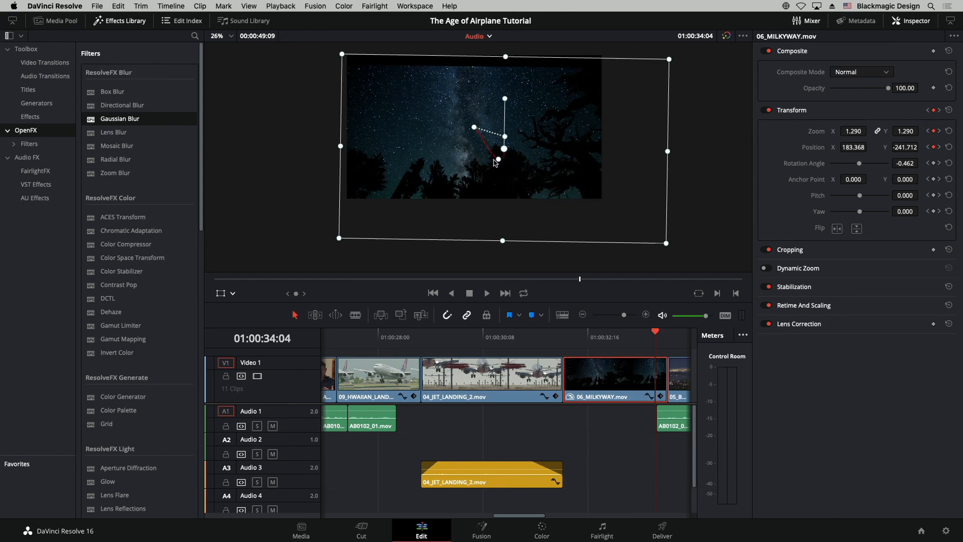
scroll(501, 167, "up", 5)
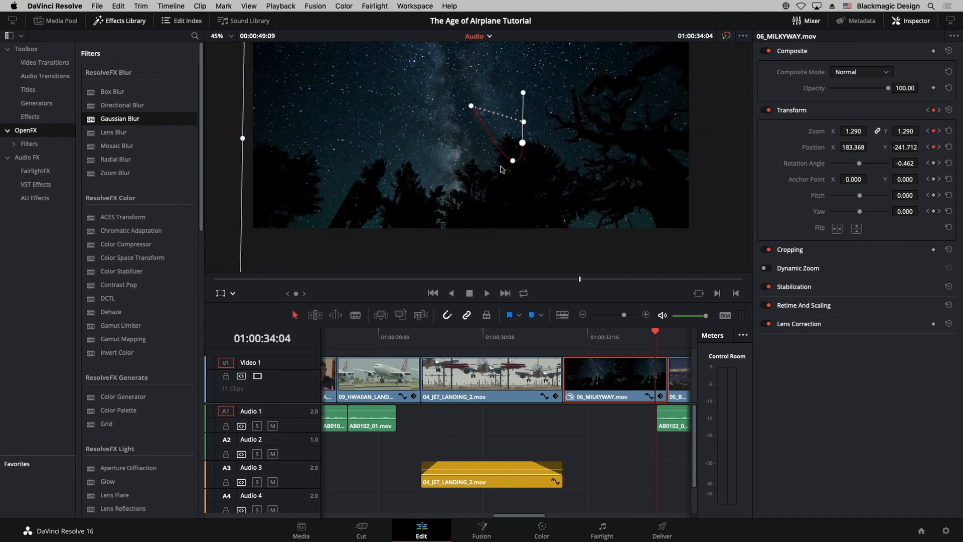
scroll(504, 168, "down", 5)
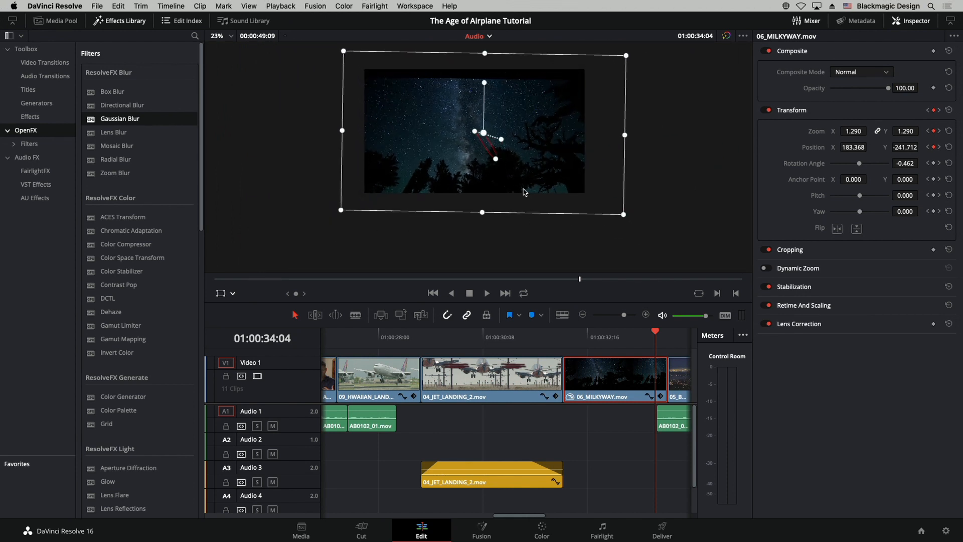
- Reset the Transform settings of 06_MILKYWAY.mov, then add keyframes for all Transform parameters at 01:00:32:03 and 01:00:34:05
key("Left")
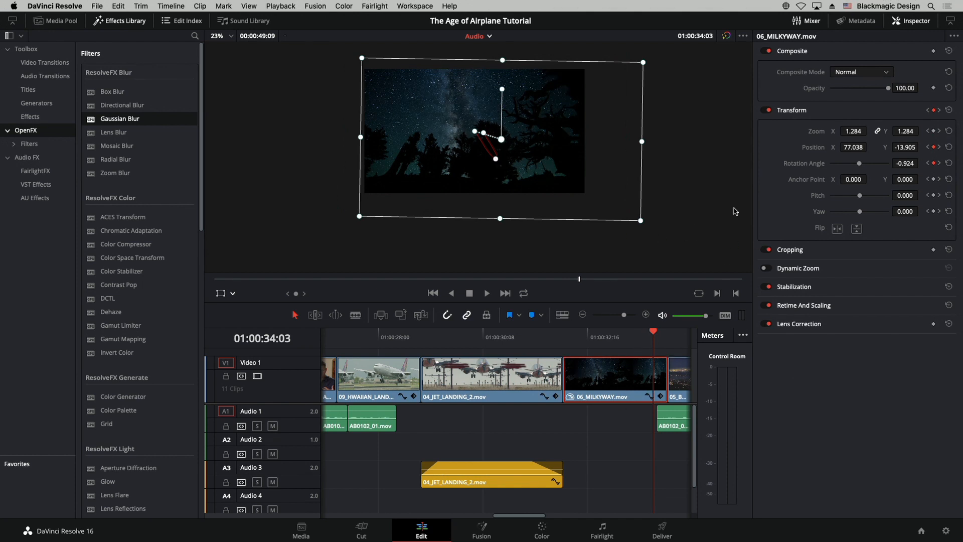
left_click(949, 110)
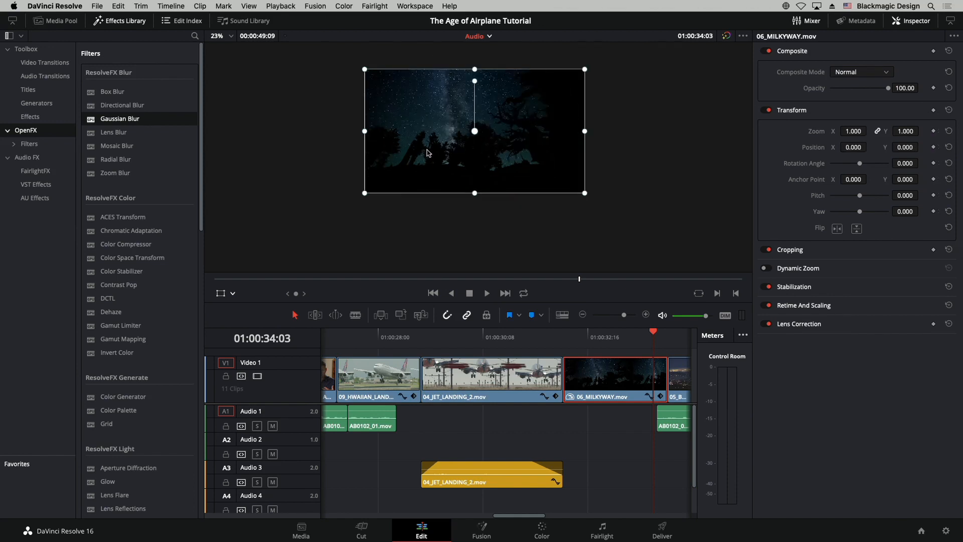
left_click(563, 332)
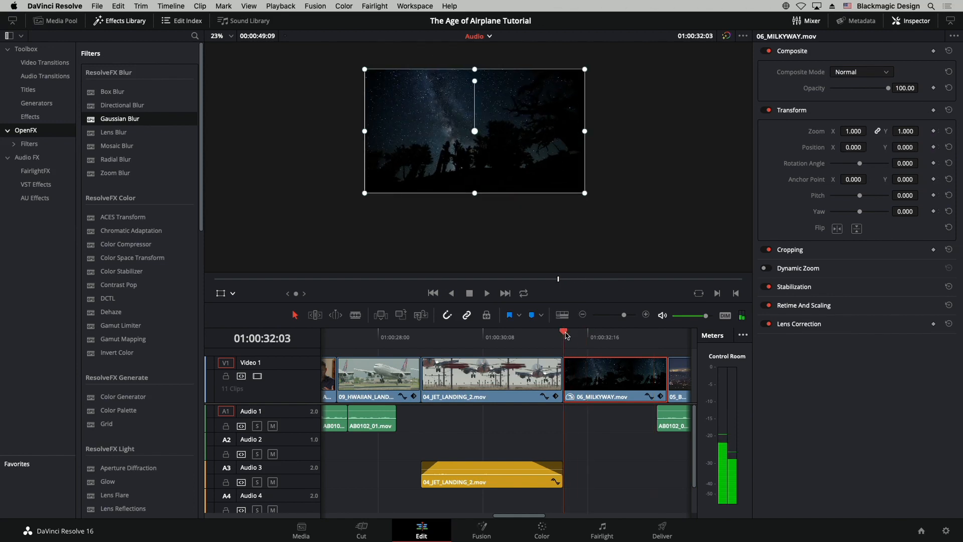
left_click(933, 111)
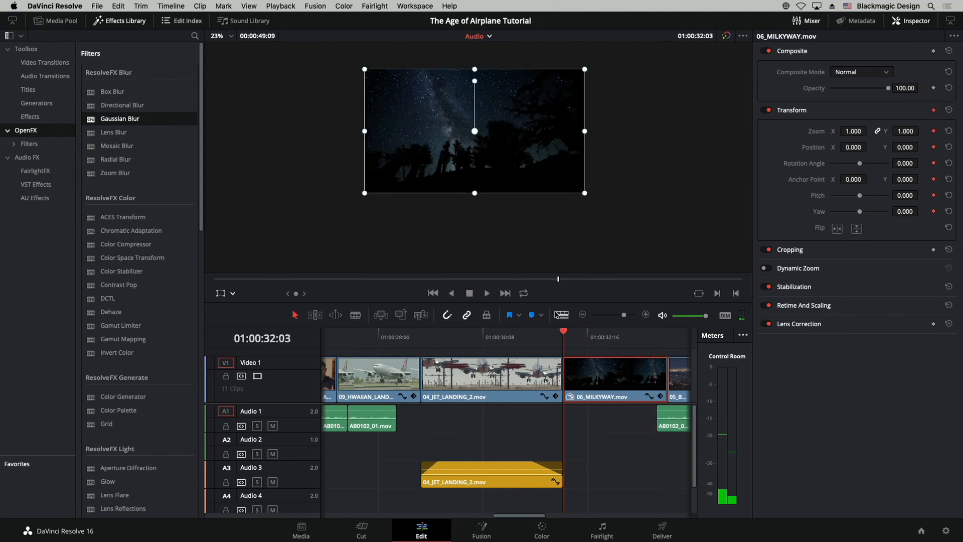
left_click(657, 333)
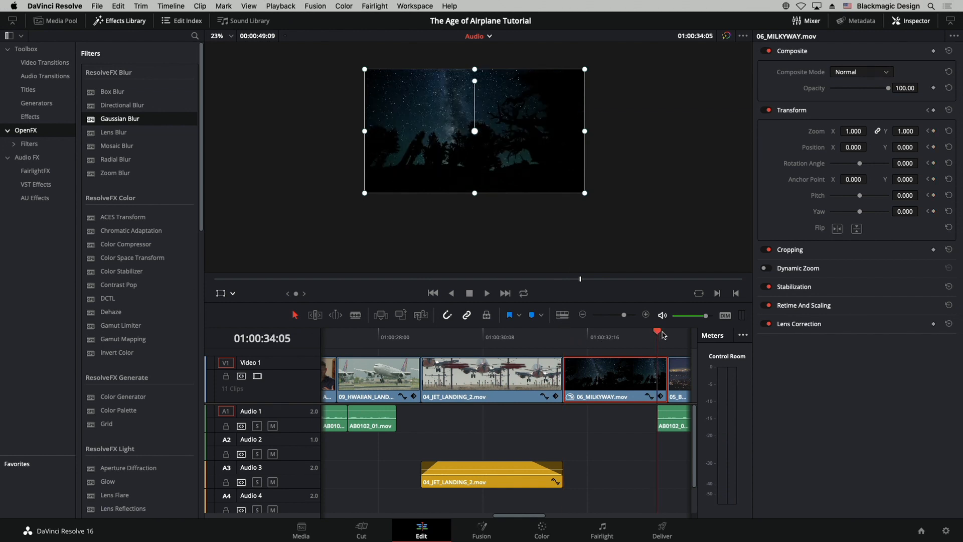
left_click(933, 110)
- At 01:00:34:05, enlarge 06_MILKYWAY.mov to about 1.38 zoom, position it near X 210, Y -131, and play back the animation
left_click_drag(584, 195, 628, 220)
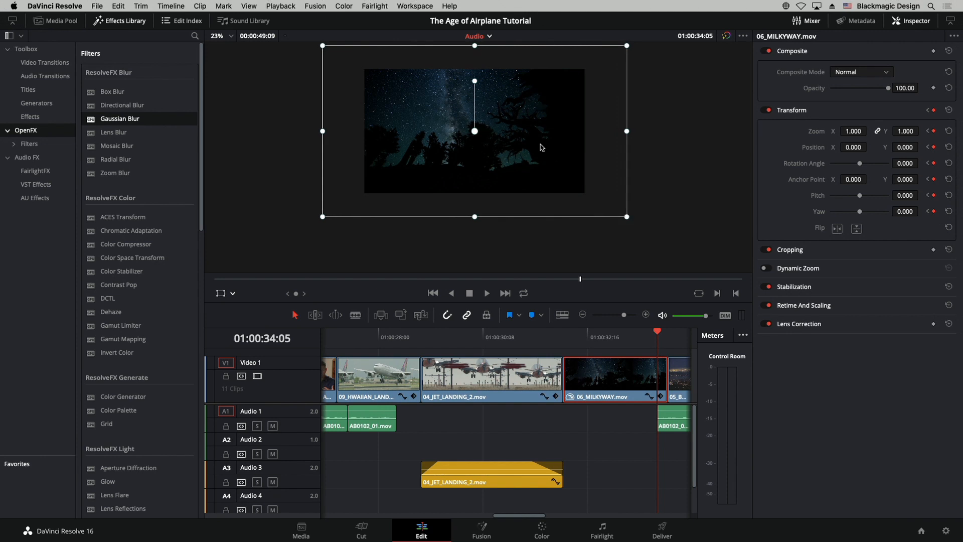
left_click_drag(518, 149, 540, 162)
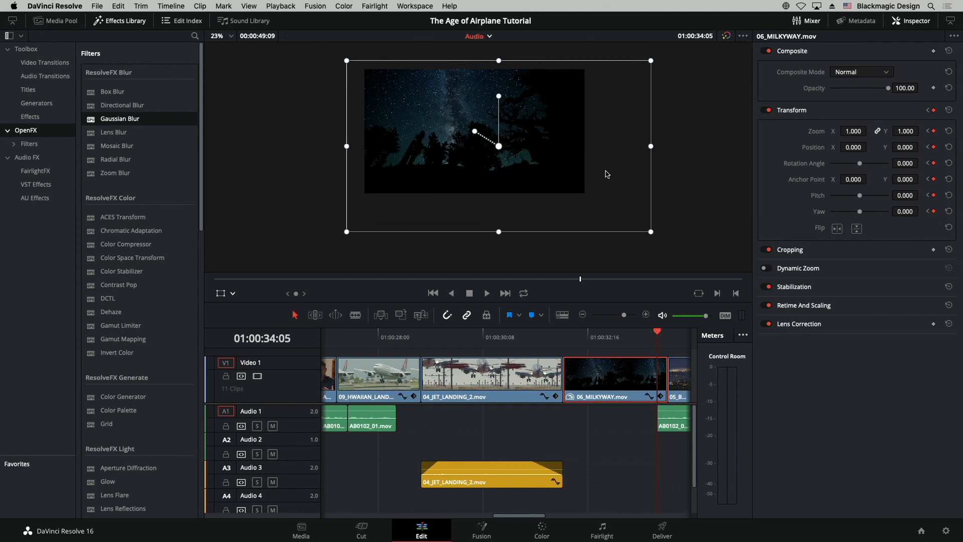
left_click_drag(657, 333, 551, 335)
key("space")
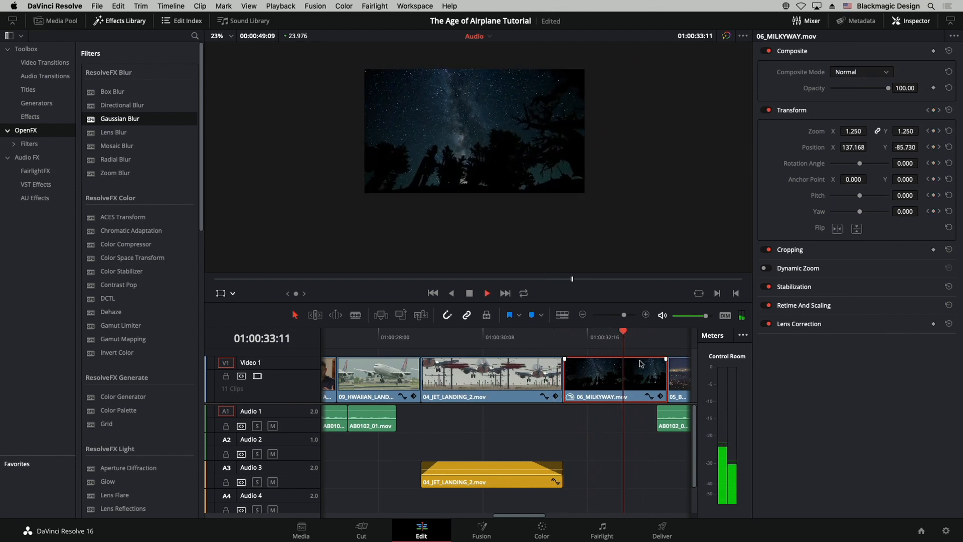
key("space")
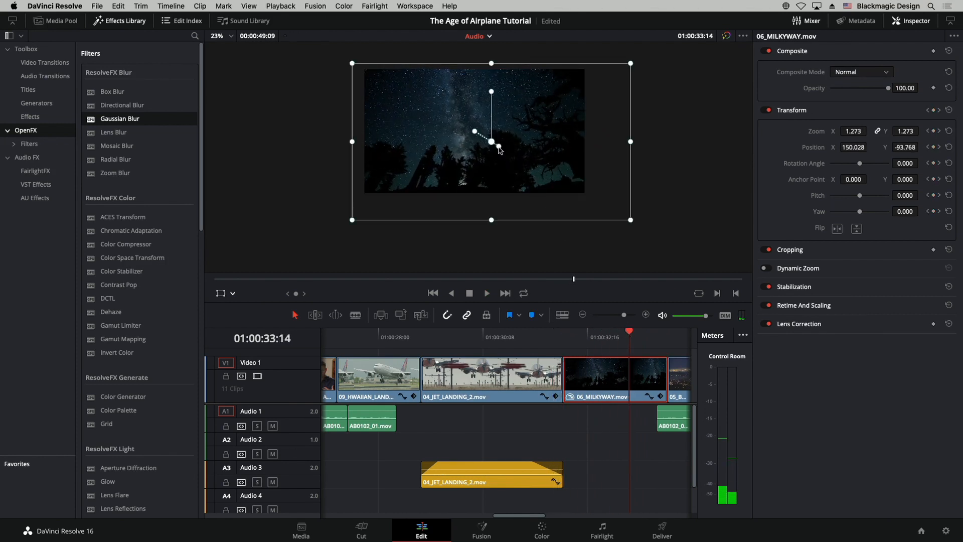
- Set the end keyframe on the motion path of 06_MILKYWAY.mov to Smooth and check the move at 01:00:32:11
left_click(499, 147)
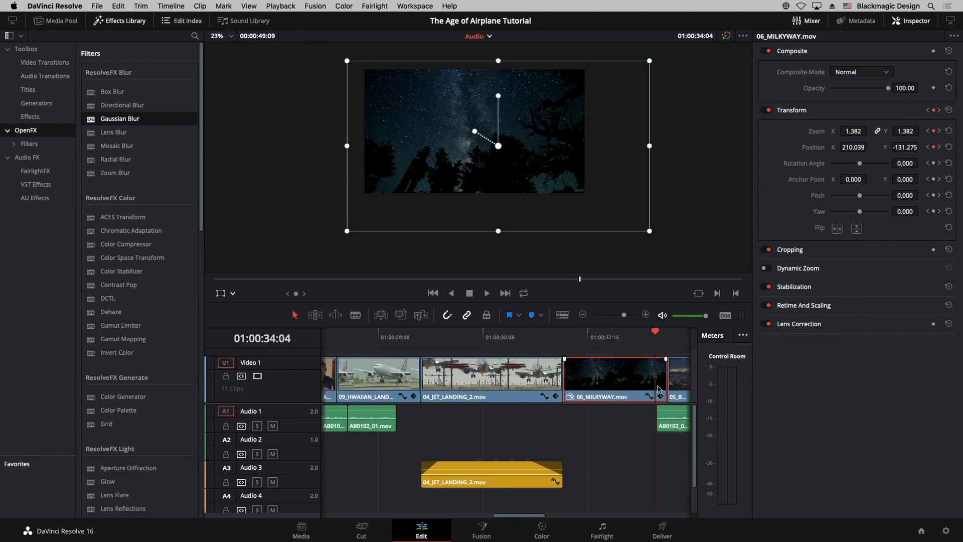
left_click_drag(624, 339, 599, 337)
right_click(499, 145)
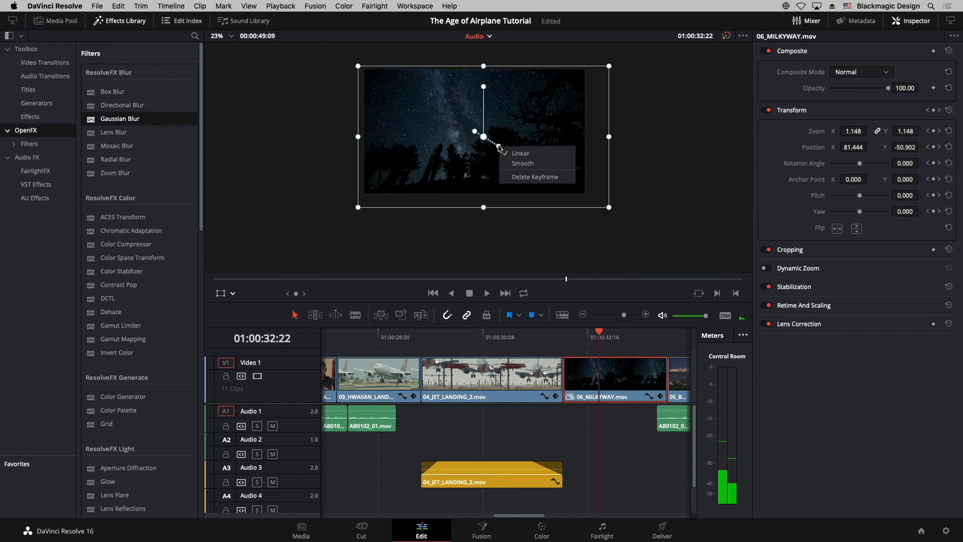
left_click(515, 166)
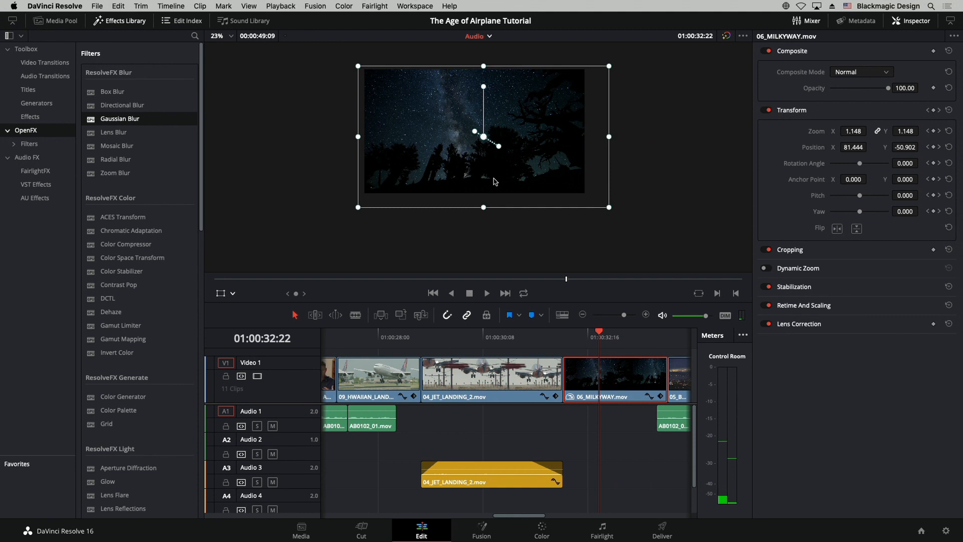
left_click(498, 146)
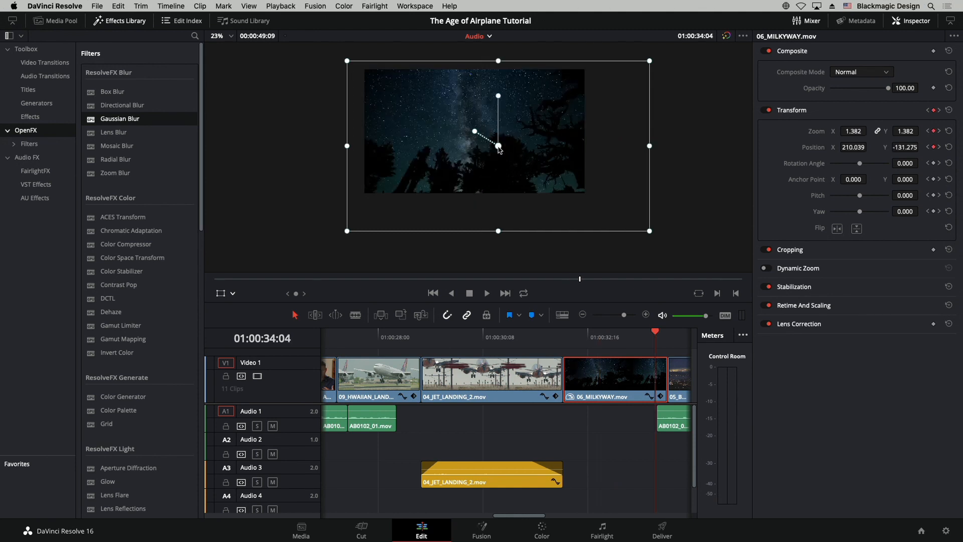
left_click(579, 341)
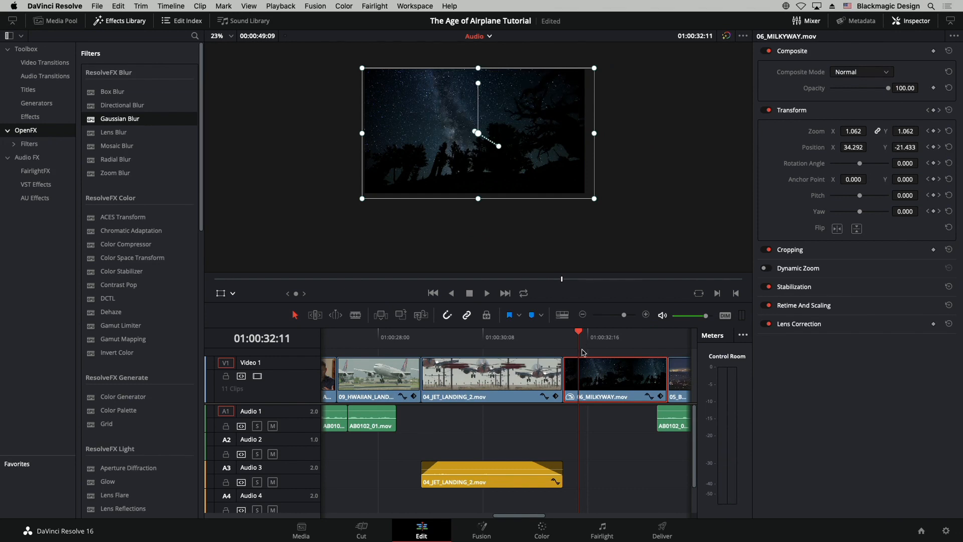
- Scrub through 06_MILKYWAY.mov and hide the on-screen transform controls to review the animated move
left_click_drag(553, 338, 606, 337)
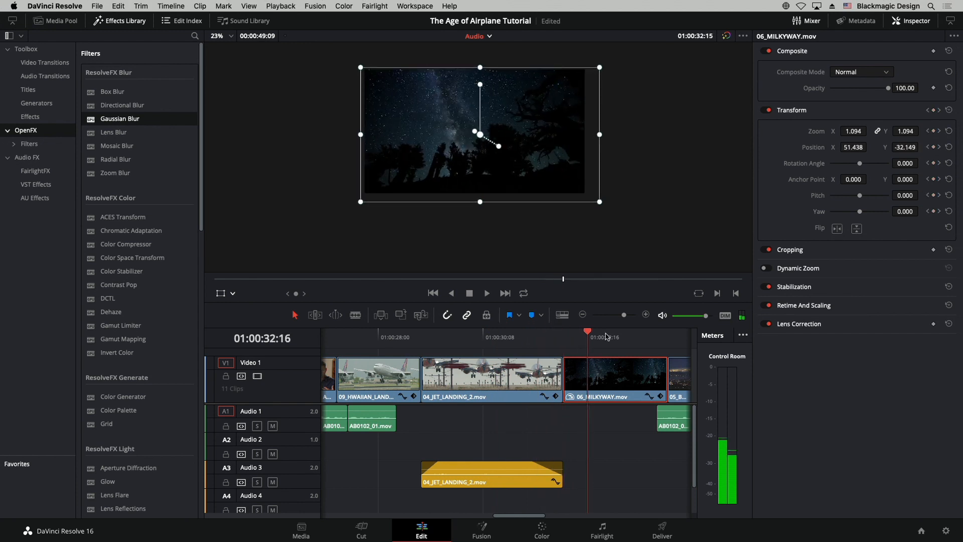
left_click(220, 294)
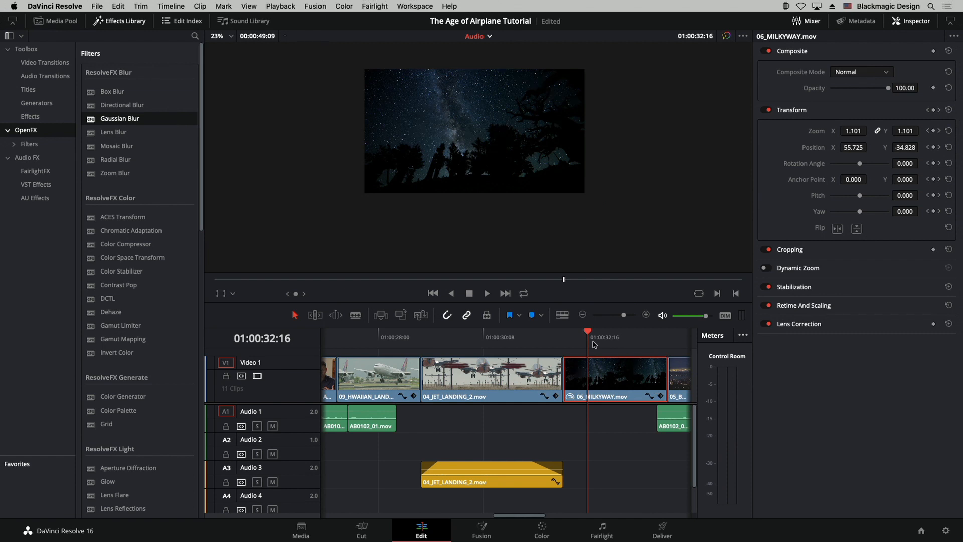
left_click_drag(572, 341, 635, 346)
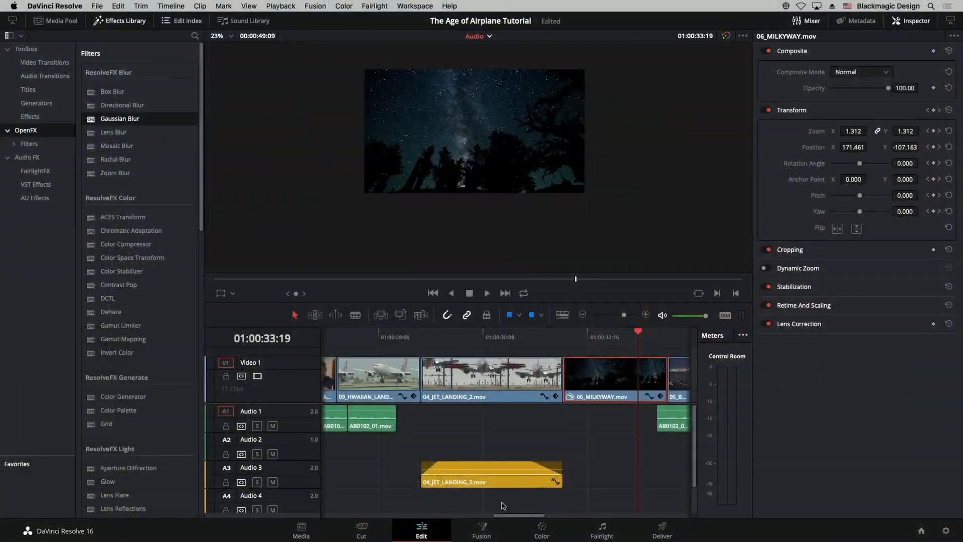
- Select AA0113_01.mov at the start of the timeline and show the Dynamic Zoom overlay in the viewer
left_click_drag(524, 515, 332, 521)
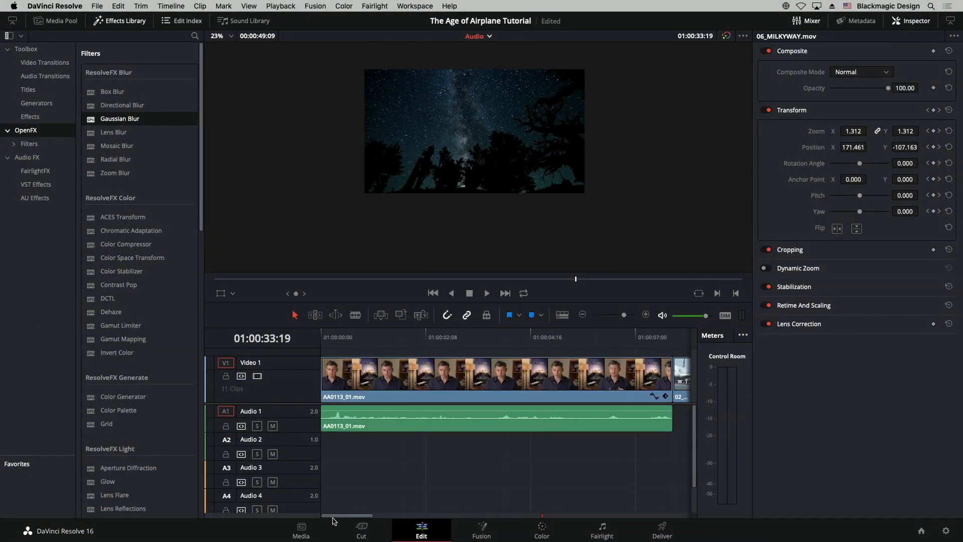
left_click(366, 334)
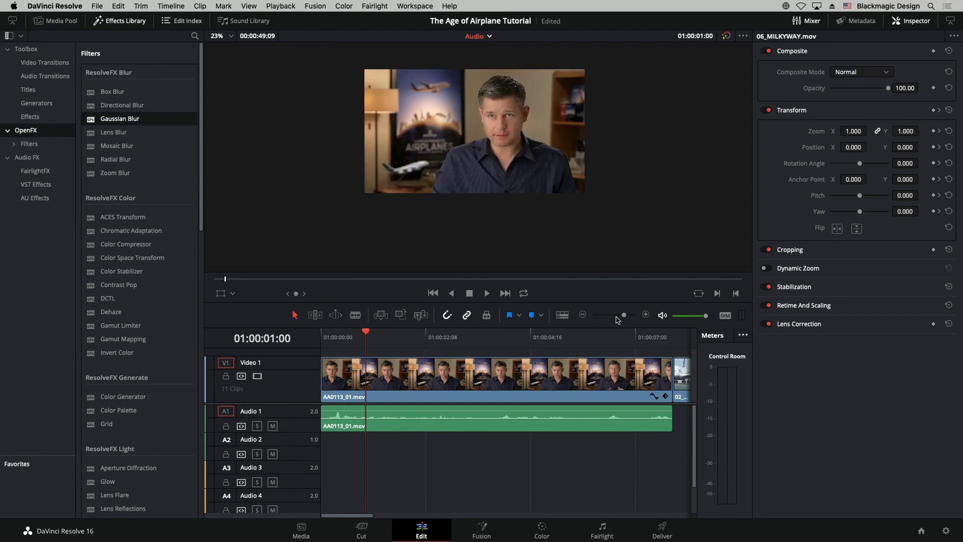
left_click(583, 315)
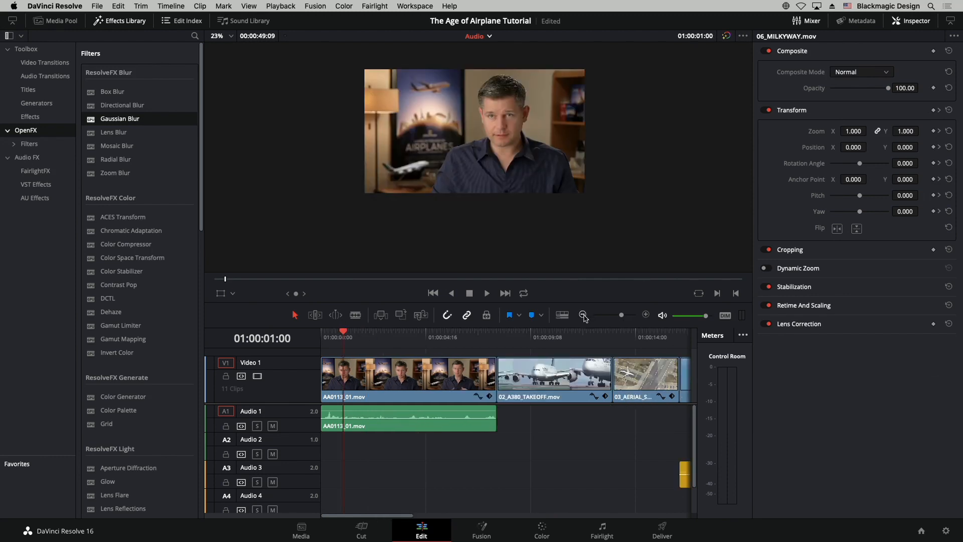
left_click(409, 385)
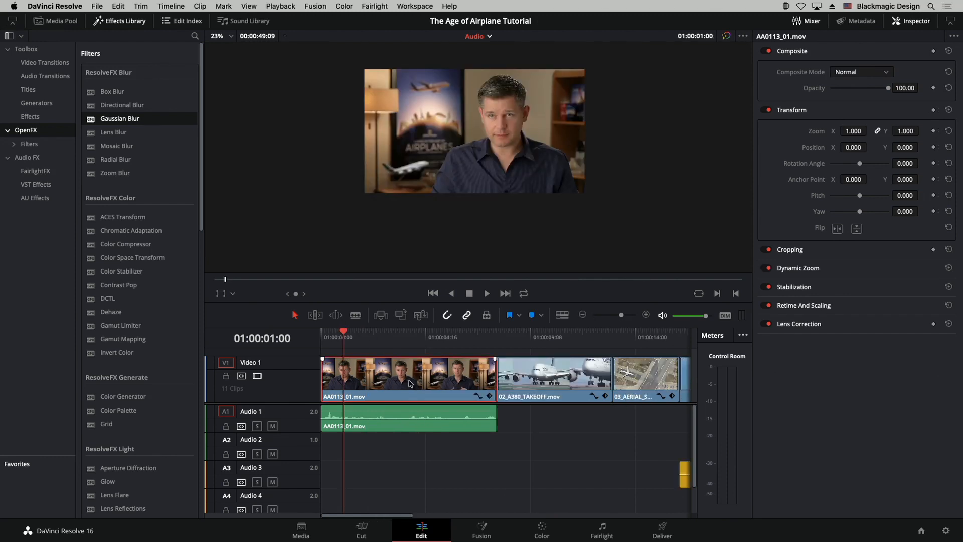
left_click(233, 294)
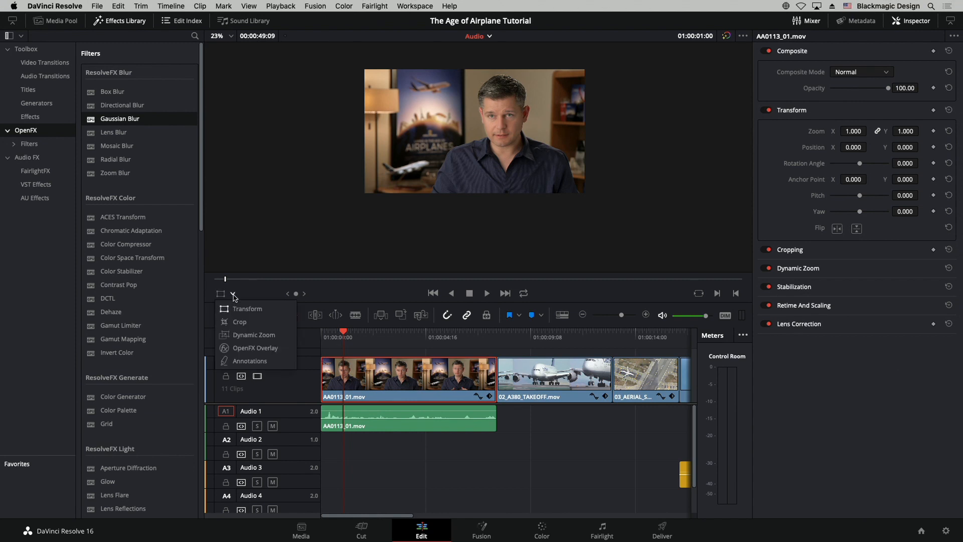
left_click(242, 338)
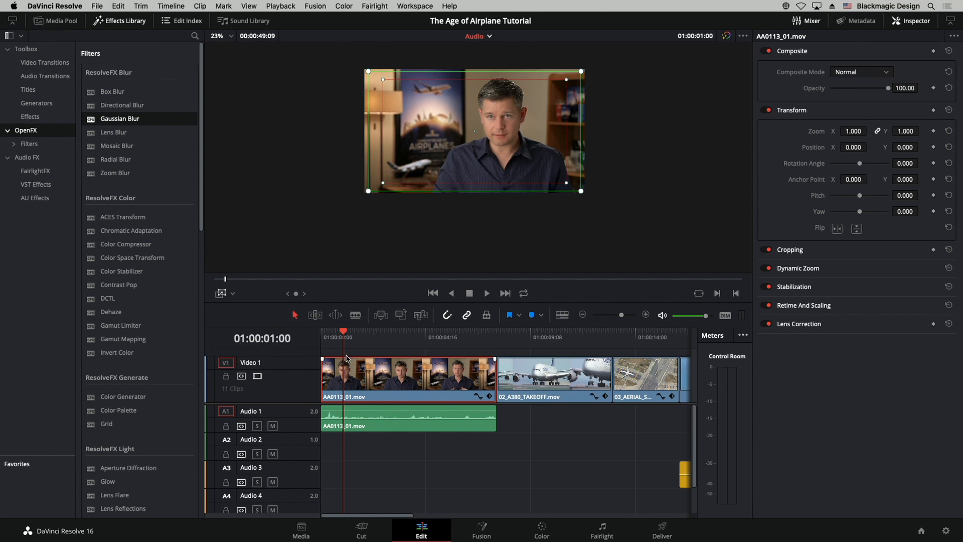
- At 01:00:00:00, keyframe all Transform parameters of AA0113_01.mov and enlarge the green Dynamic Zoom start frame to fill the picture
left_click_drag(344, 333, 316, 332)
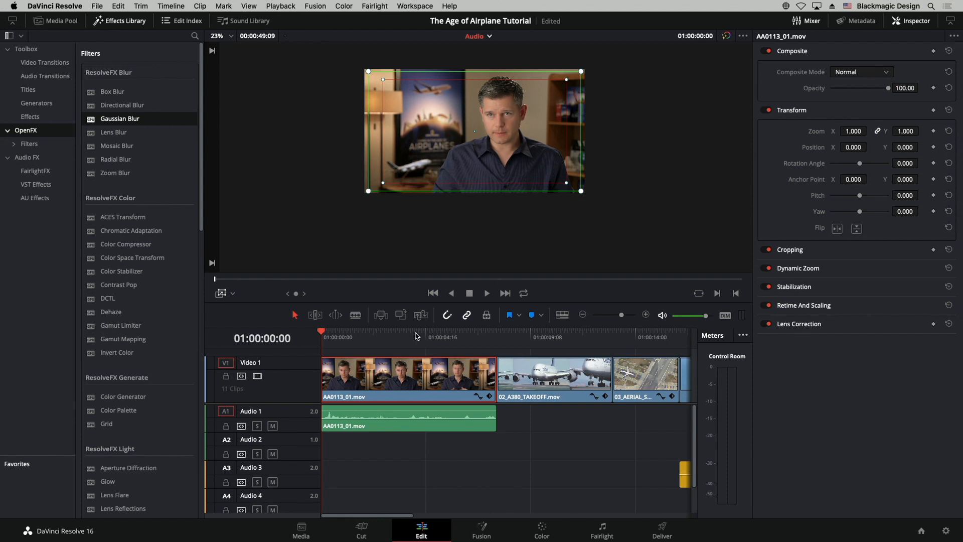
left_click_drag(323, 333, 295, 346)
left_click(933, 110)
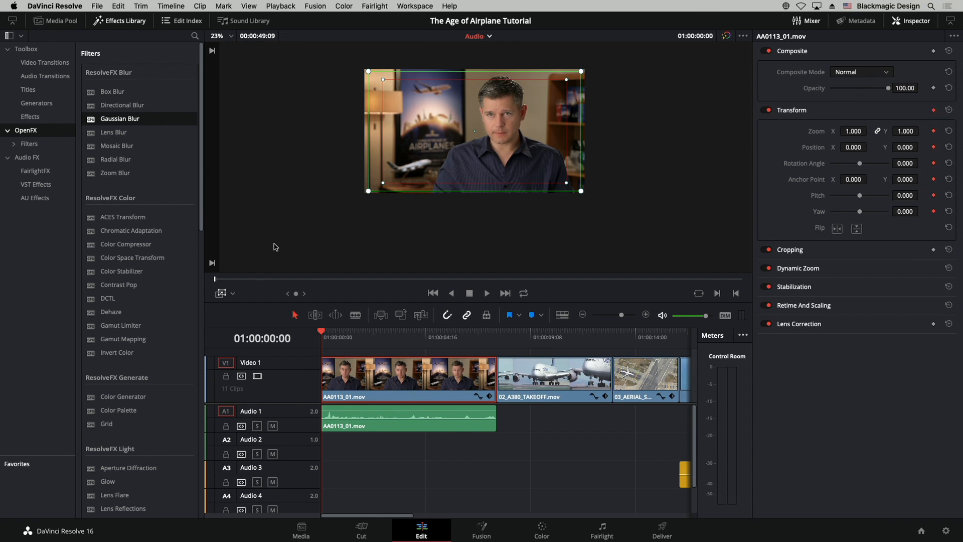
left_click_drag(581, 192, 584, 193)
- Move to the last frame of AA0113_01.mov at 01:00:07:19 and add keyframes for all Transform parameters
left_click_drag(462, 344, 494, 336)
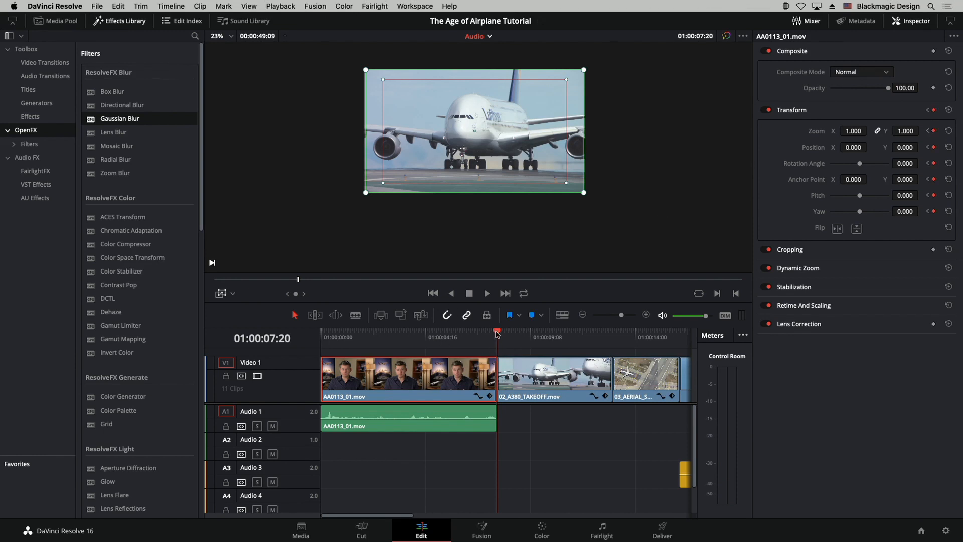
left_click_drag(493, 335, 488, 334)
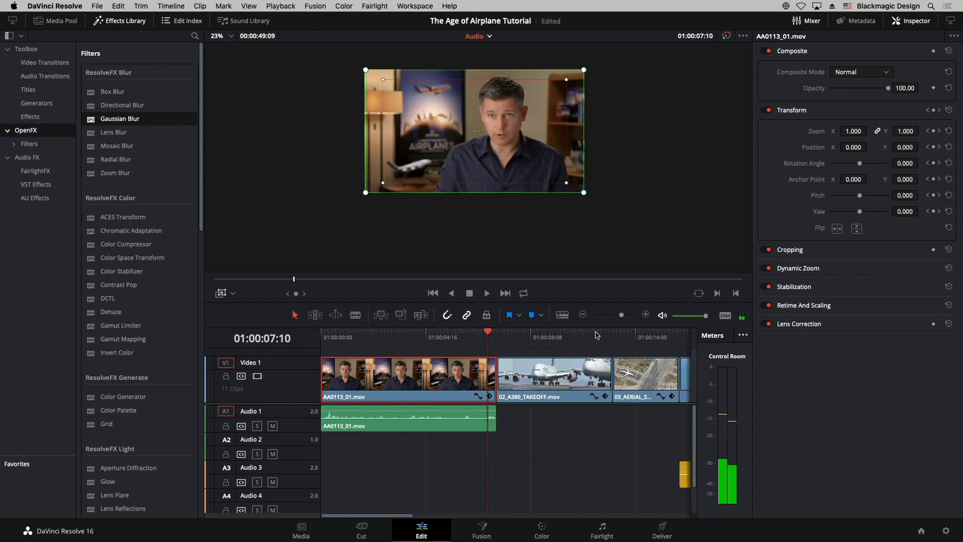
key("super+z")
key("super+z")
key("Right")
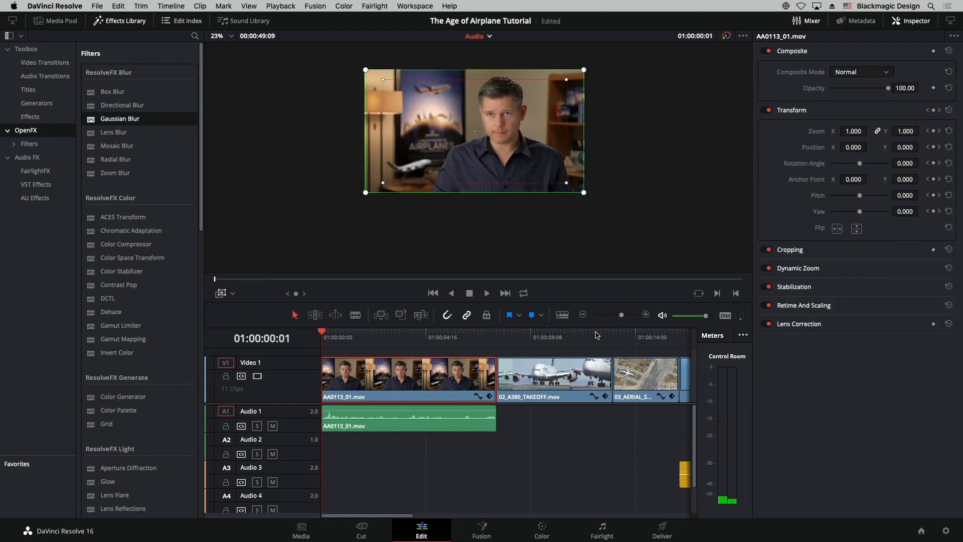
key("Left")
key("super+Up")
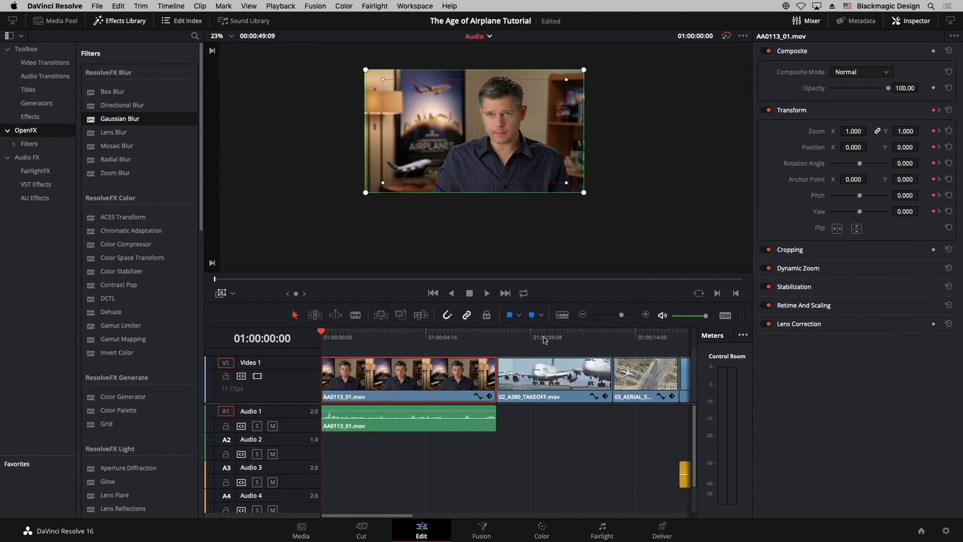
left_click(500, 339)
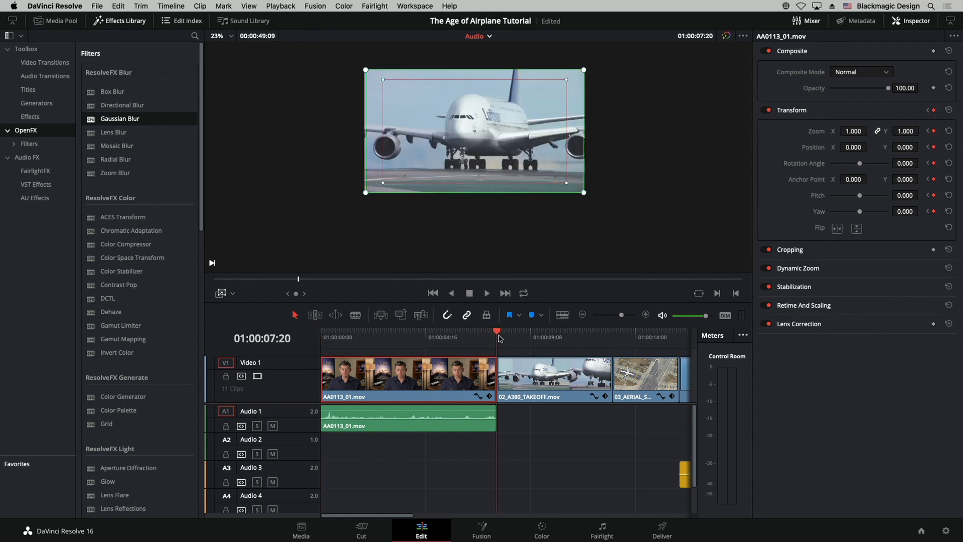
key("Left")
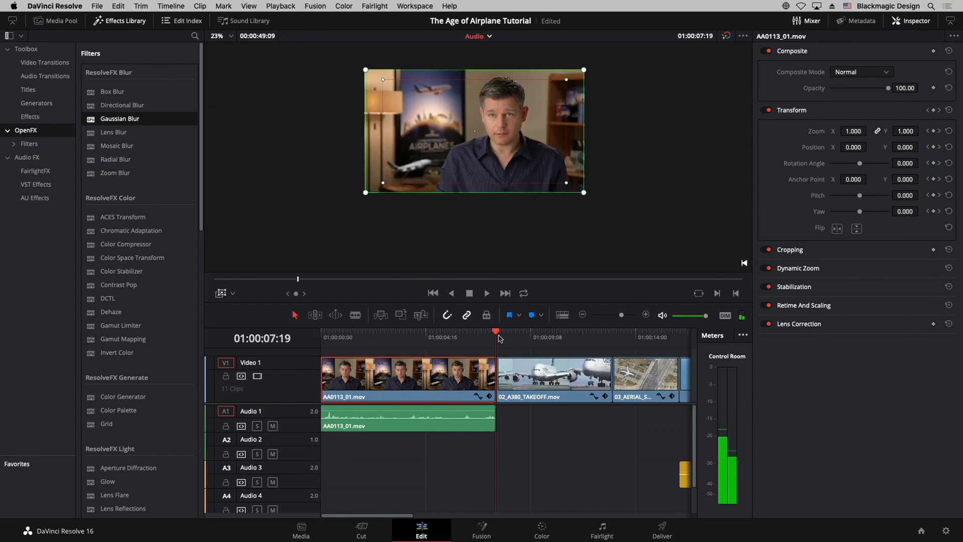
left_click(934, 110)
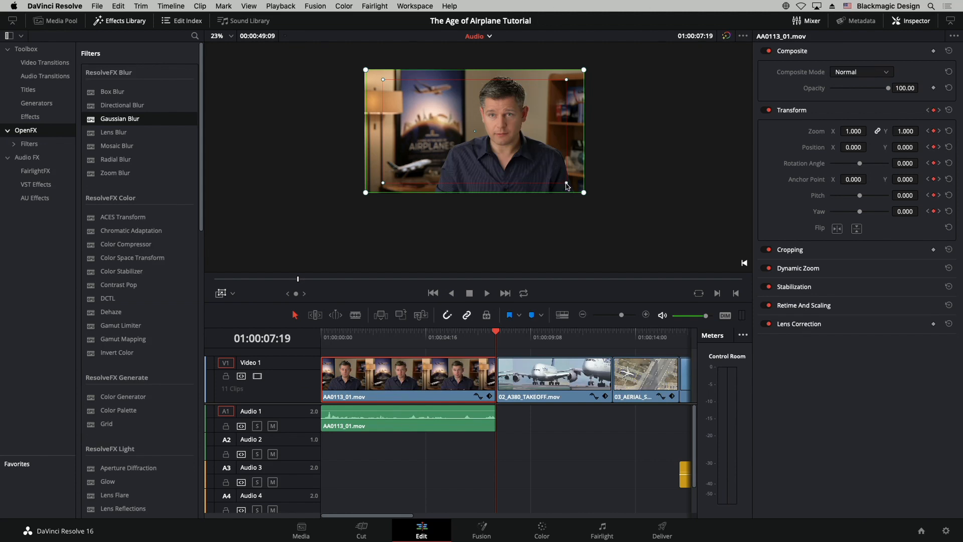
- Shrink the red Dynamic Zoom frame of AA0113_01.mov slightly and play the clip back from its beginning
mouse_move(566, 185)
left_mouse_down()
mouse_move(556, 171)
mouse_move(561, 178)
left_mouse_up()
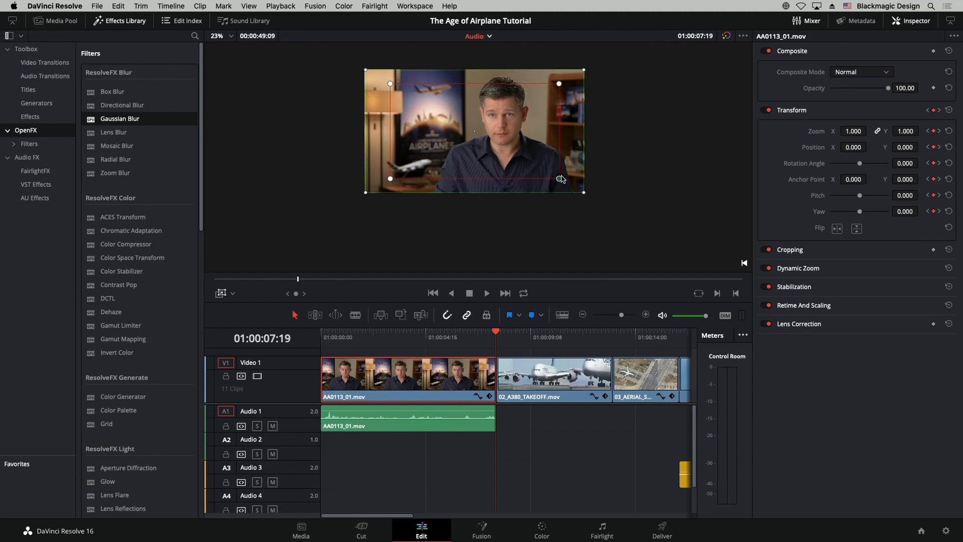
left_click_drag(434, 339, 301, 324)
key("space")
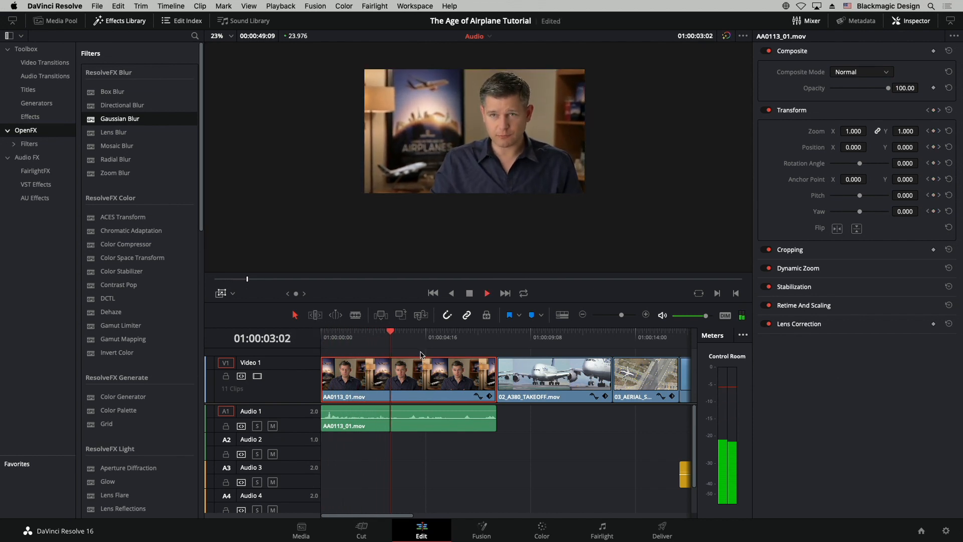
key("space")
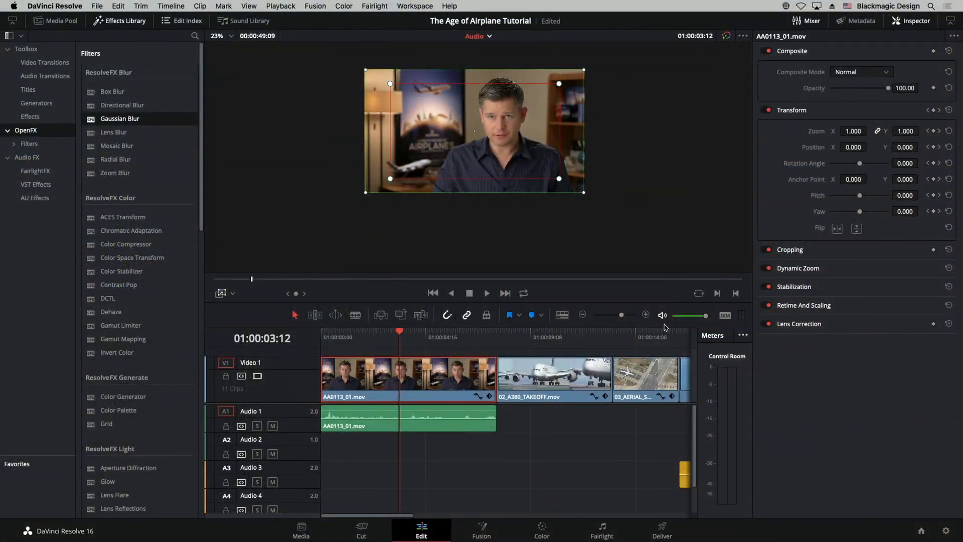
- Hide the Inspector and the Mixer to make room for the source viewer and a wider timeline
left_click_drag(610, 316, 618, 317)
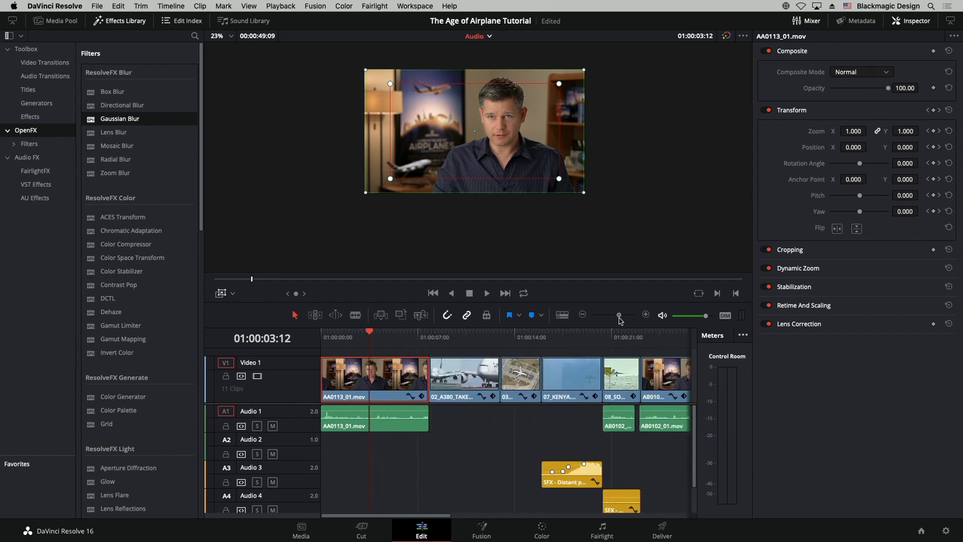
left_click(915, 24)
left_click(814, 21)
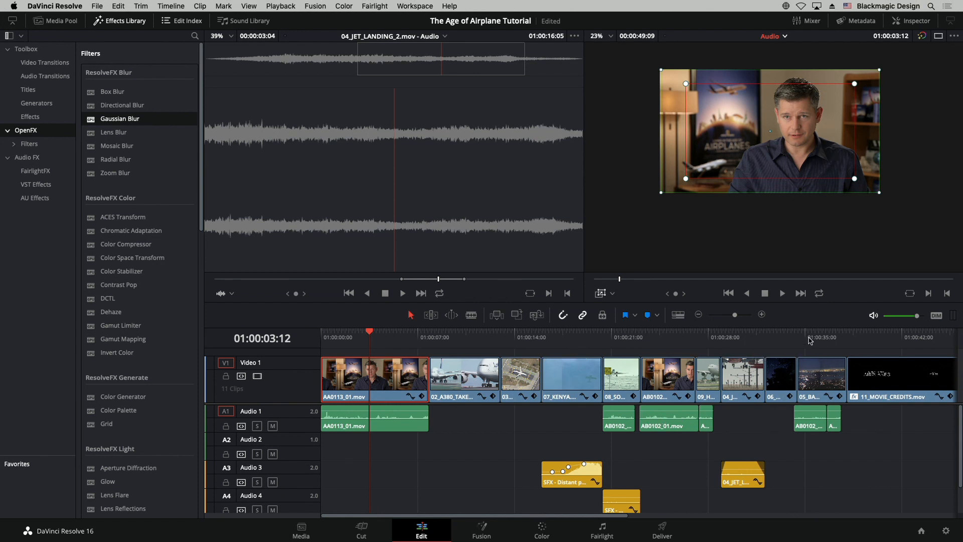
- Select the 05_BAY_AREA_LIGHTS.mov clip at 01:00:35:18 and turn off the Dynamic Zoom overlay
left_click_drag(809, 340, 816, 337)
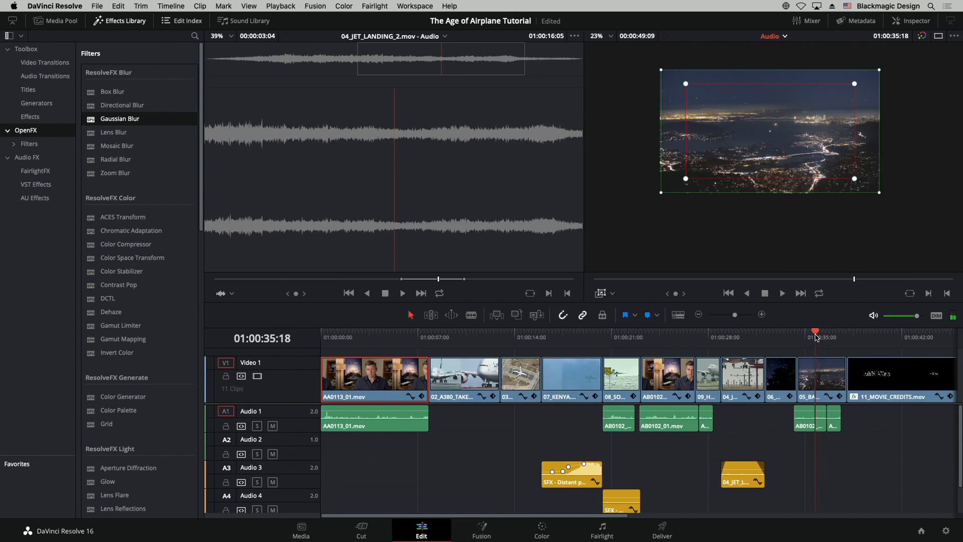
left_click(830, 382)
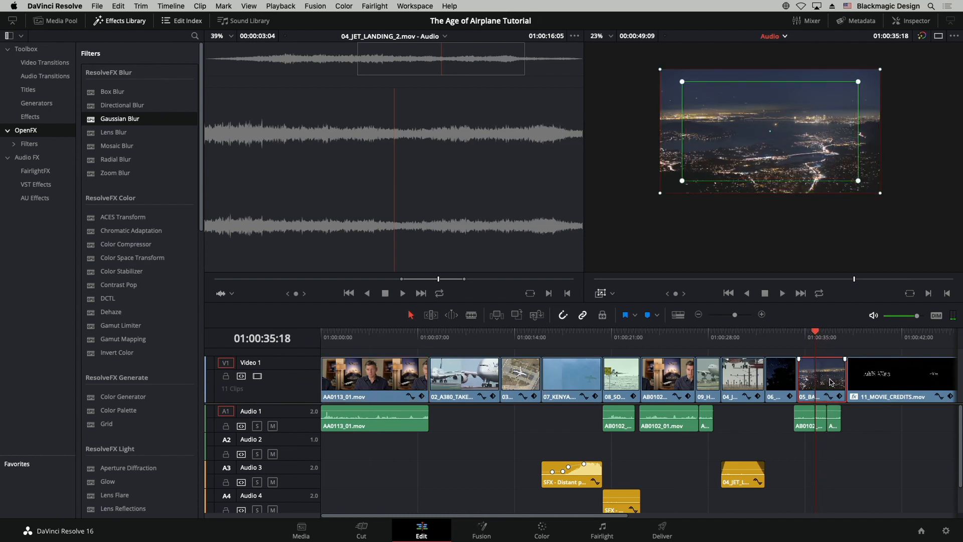
left_click(600, 292)
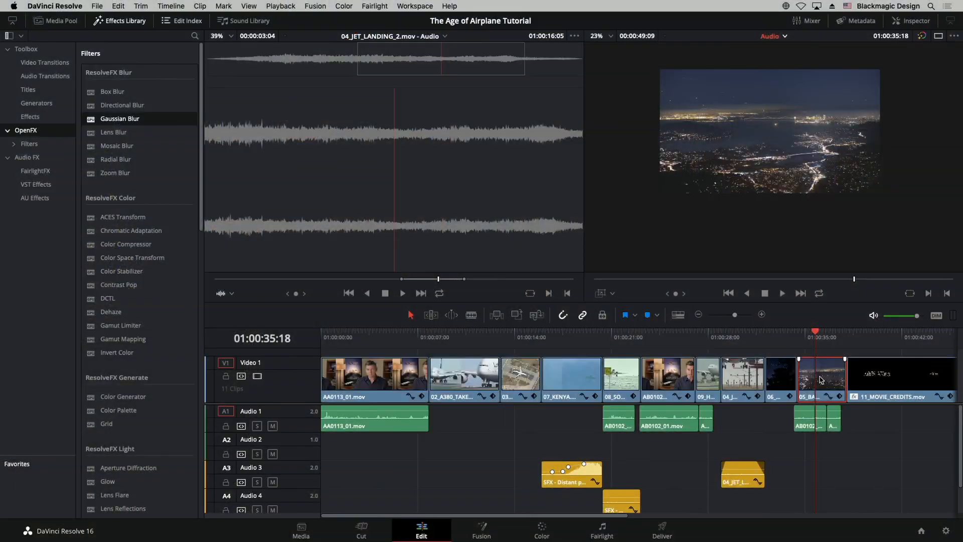
- Change the speed of 05_BAY_AREA_LIGHTS.mov to 200% with Ripple sequence enabled
right_click(828, 382)
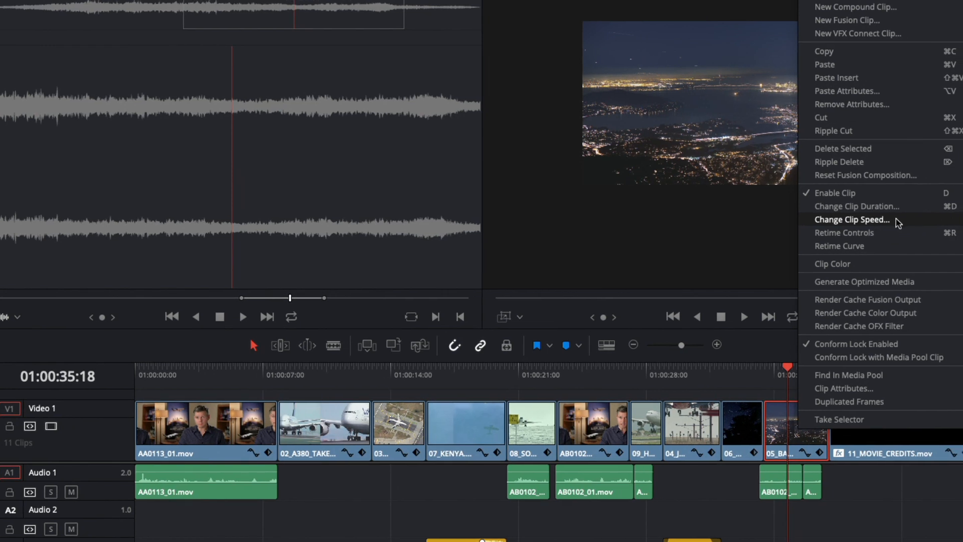
left_click(853, 220)
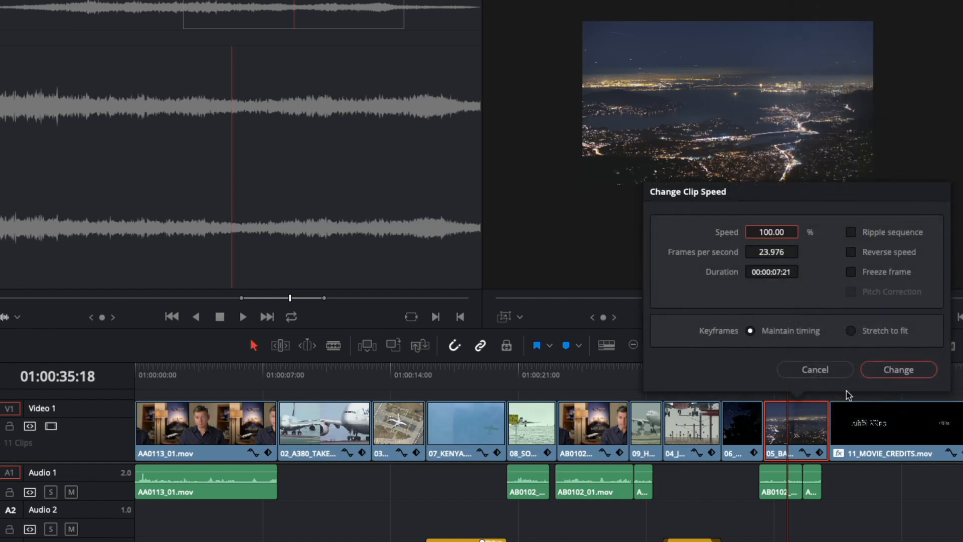
left_click(766, 234)
type("200")
key("Tab")
left_click(851, 232)
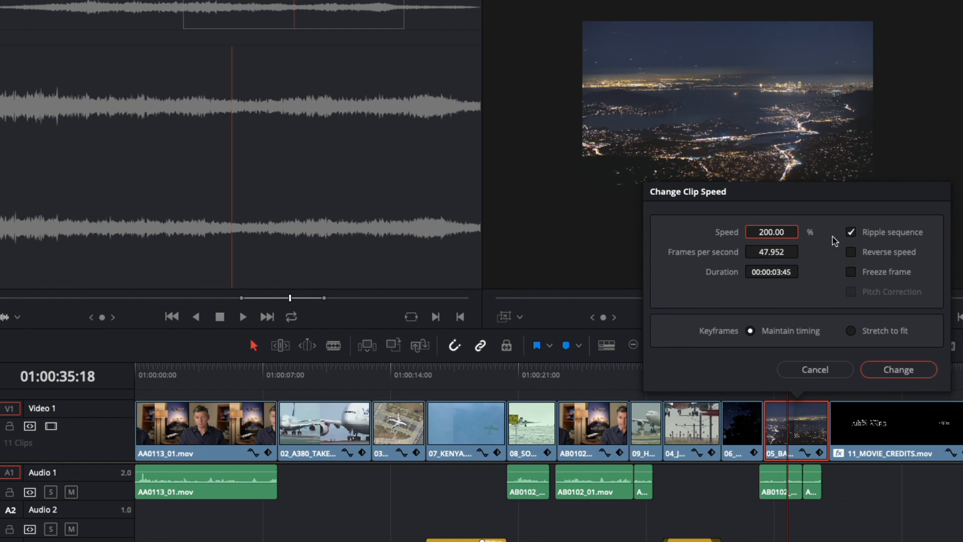
left_click(905, 372)
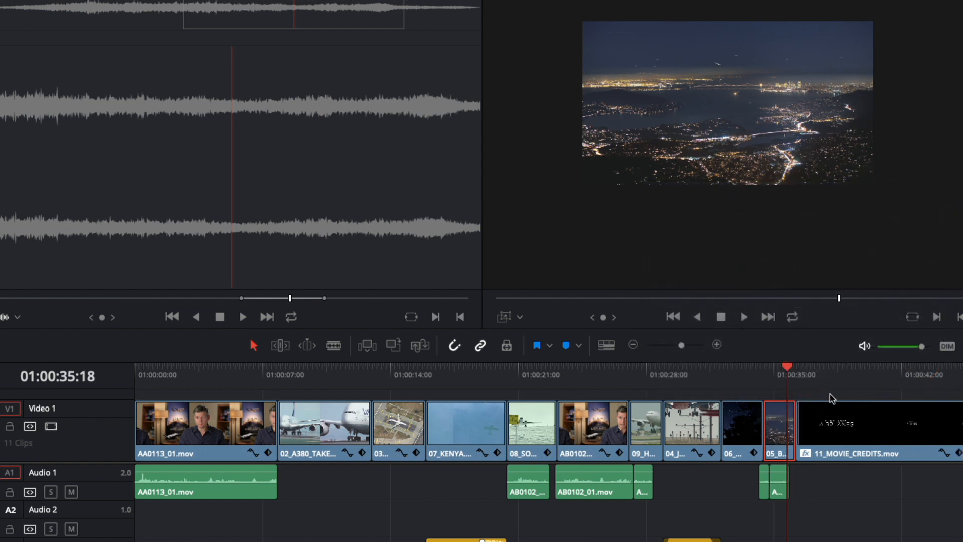
- Play back the timeline from just before 05_BAY_AREA_LIGHTS.mov to check its new speed
left_click(759, 370)
key("space")
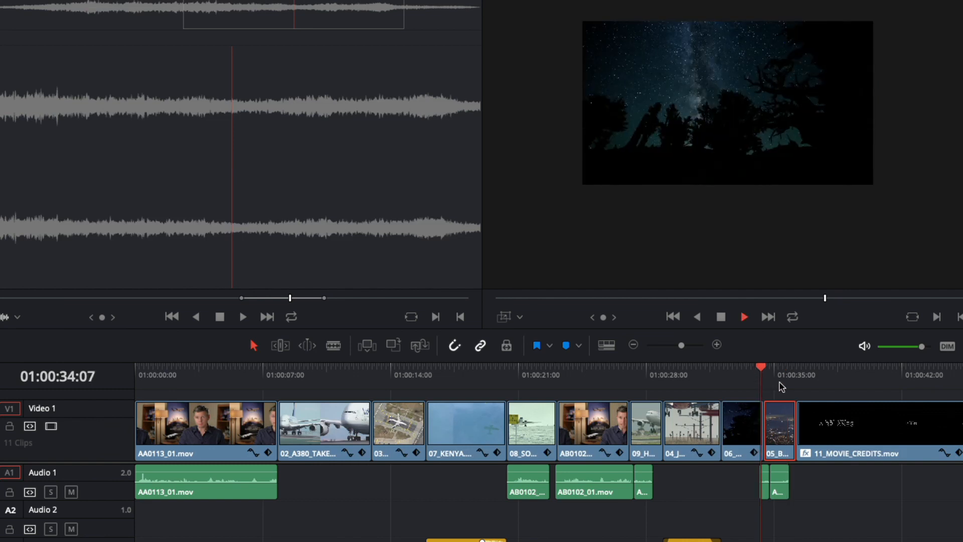
key("space")
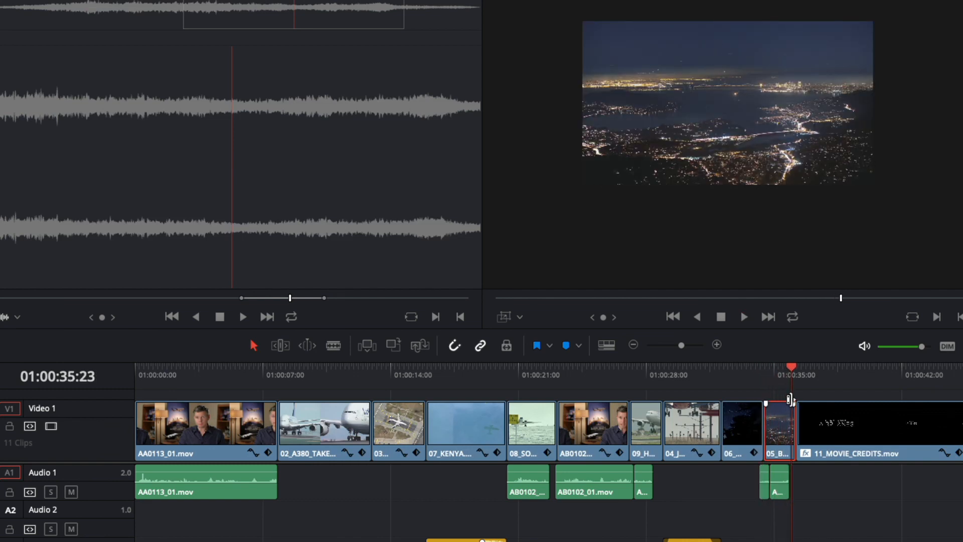
- Display the retime controls on 05_BAY_AREA_LIGHTS.mov in an enlarged timeline with the playhead at 01:00:35:11
left_click_drag(778, 369, 783, 369)
key("ctrl+equal")
key("ctrl+equal")
key("ctrl+equal")
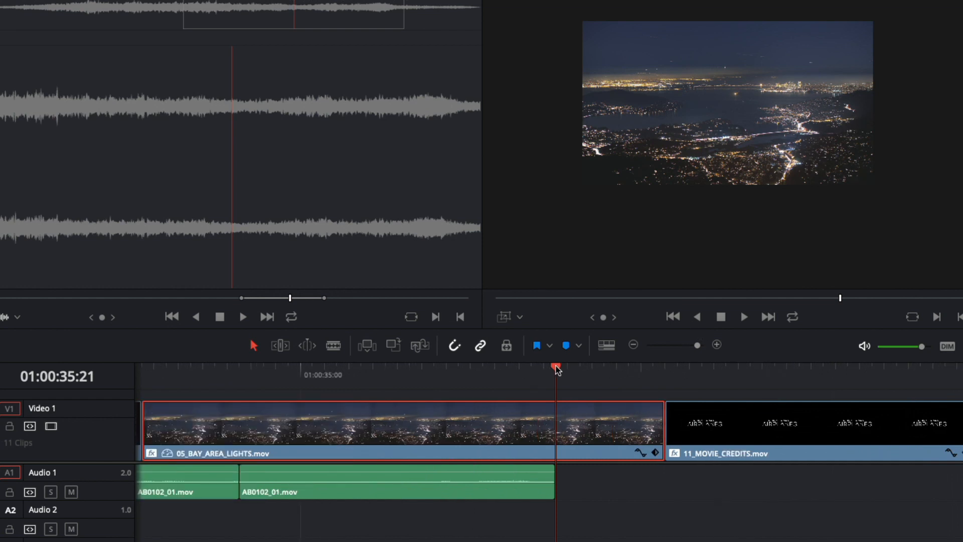
left_click_drag(556, 367, 434, 376)
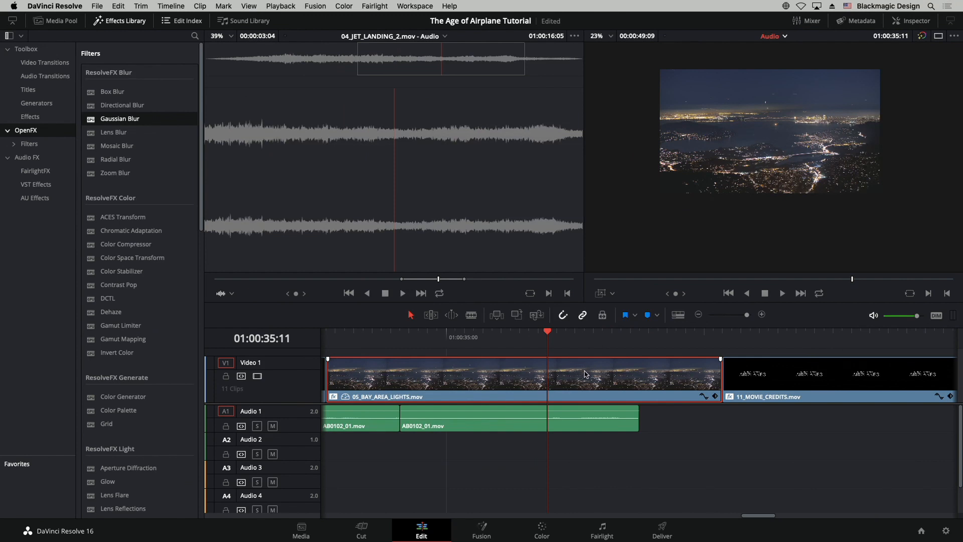
right_click(584, 374)
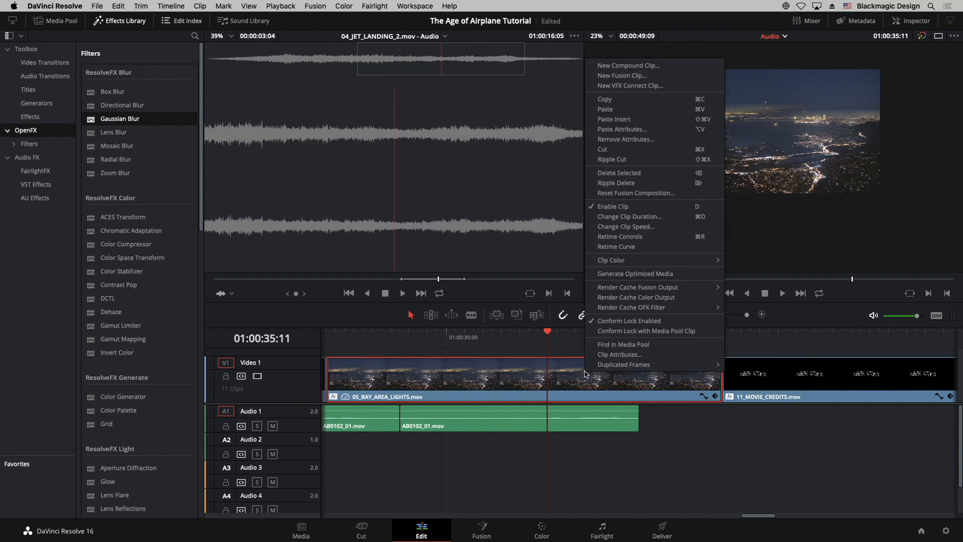
left_click(619, 236)
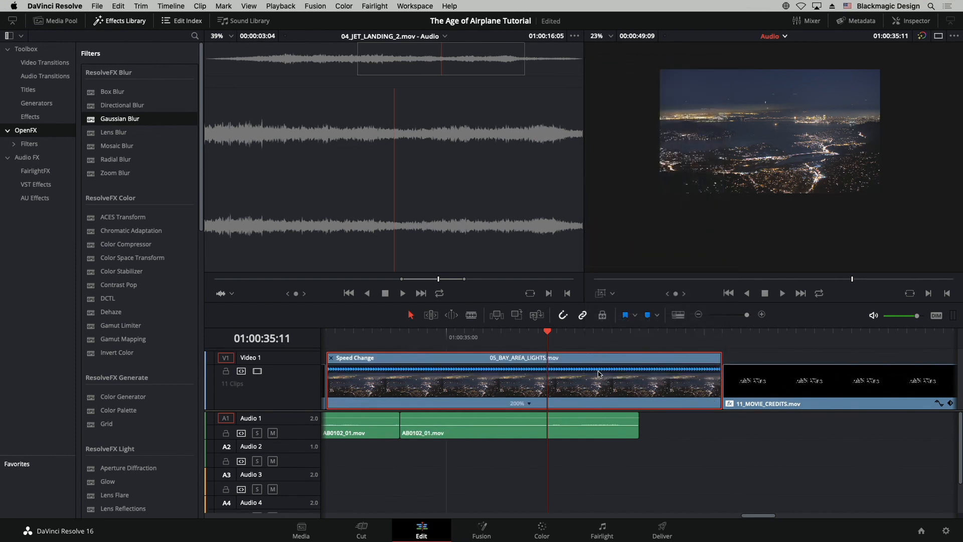
- Add a speed point to 05_BAY_AREA_LIGHTS.mov at 01:00:35:15
left_click(528, 404)
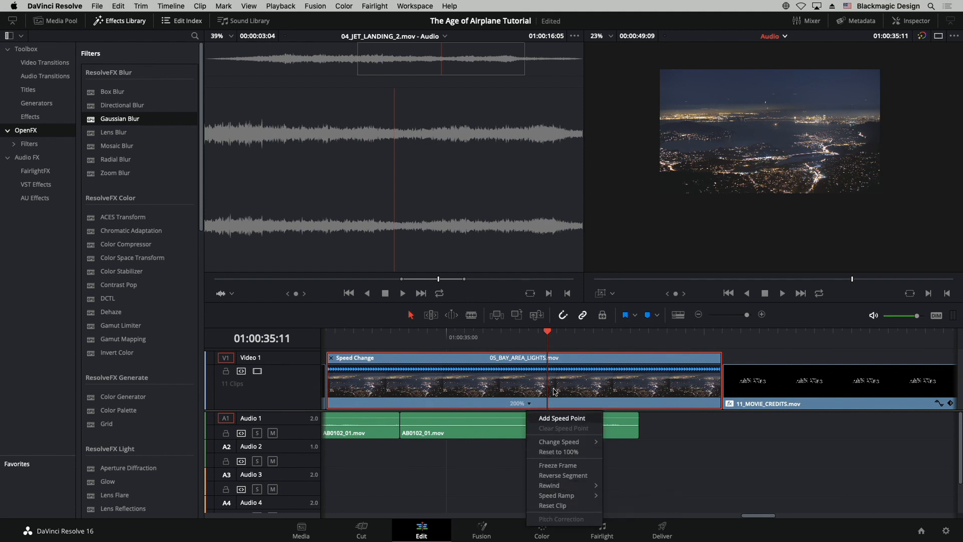
left_click(548, 334)
left_click_drag(548, 334, 581, 335)
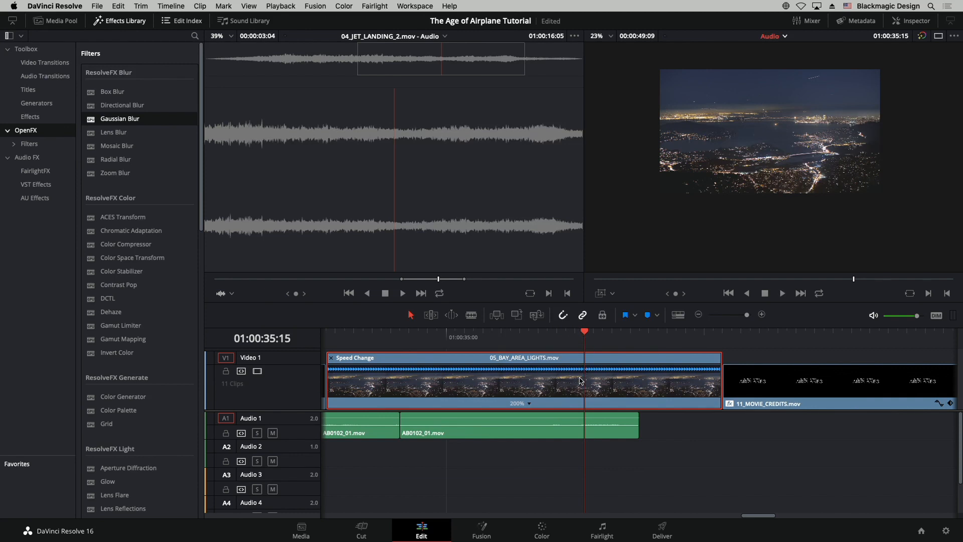
left_click(530, 406)
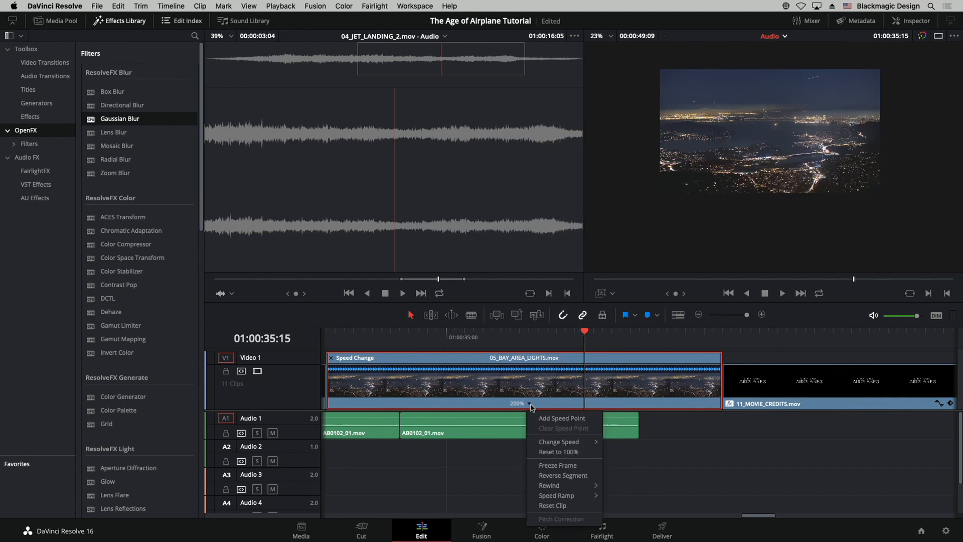
left_click(562, 419)
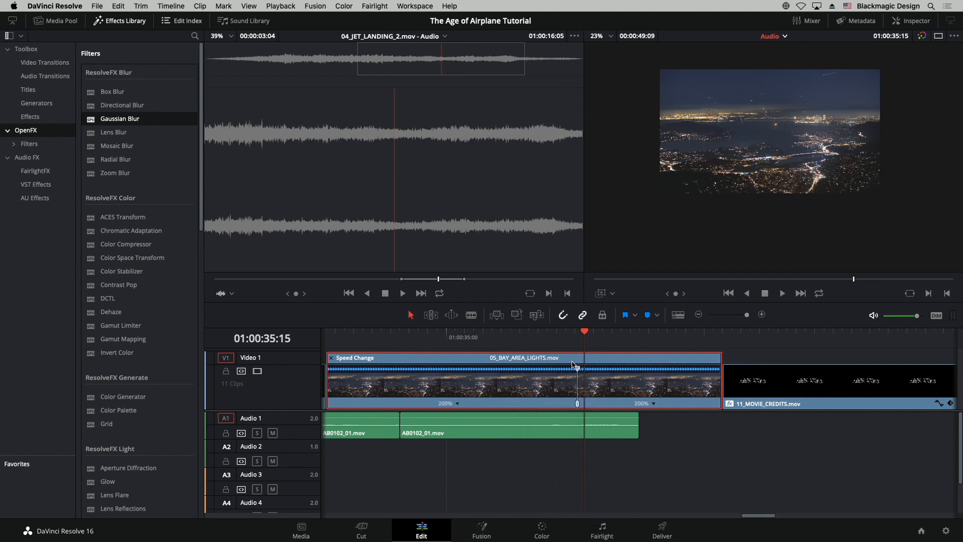
- Change the speed of the segment after the speed point to 100%
left_click(654, 404)
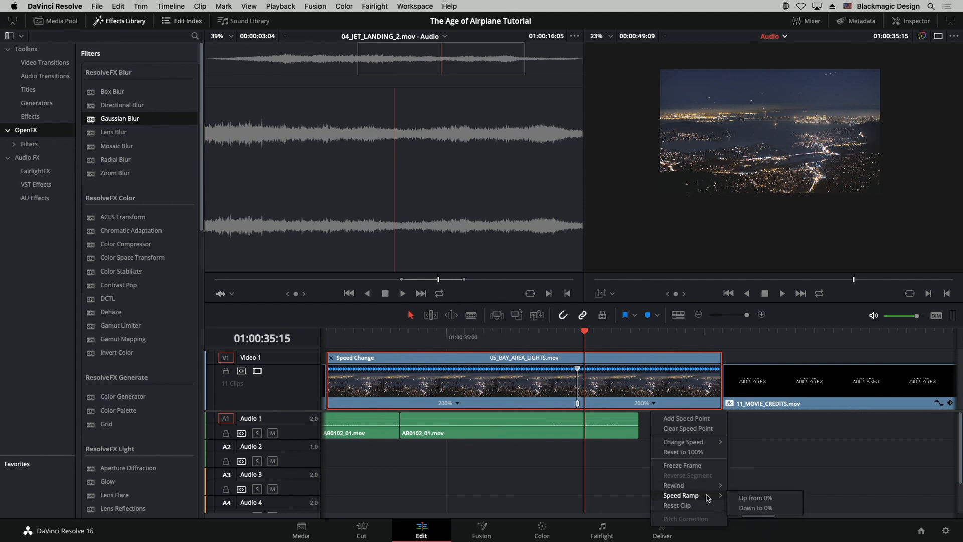
mouse_move(691, 441)
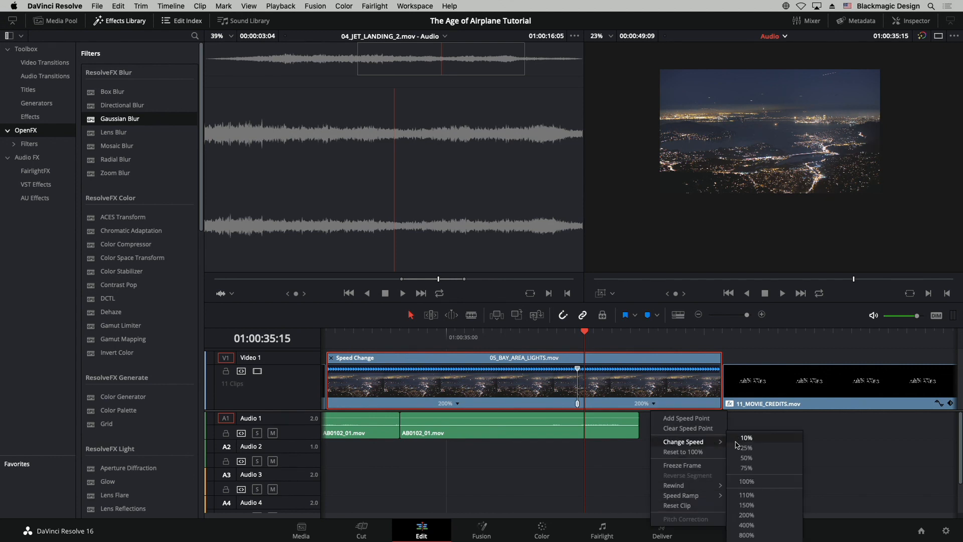
left_click(746, 481)
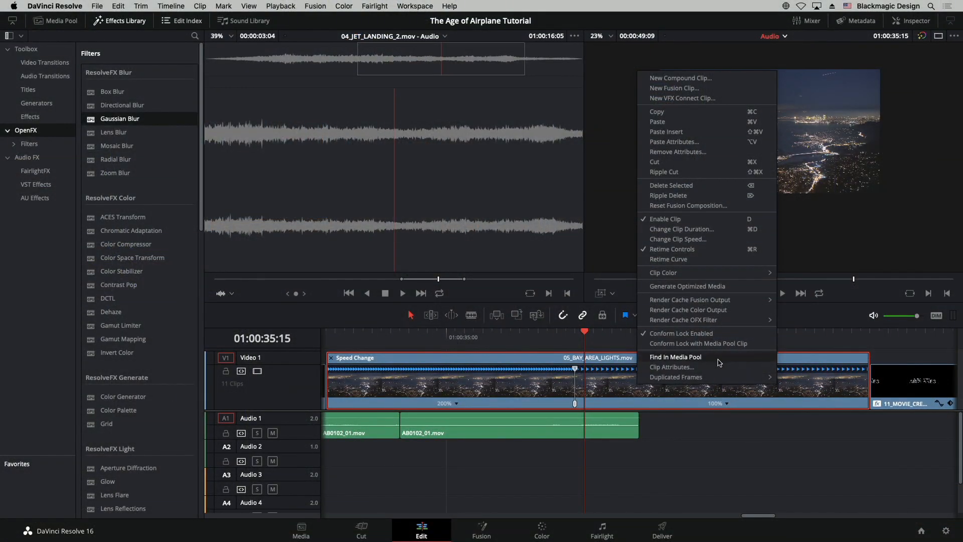
- Show the retime curve of 05_BAY_AREA_LIGHTS.mov and enlarge the timeline area so the whole Retime Frame graph is in view
left_click(667, 259)
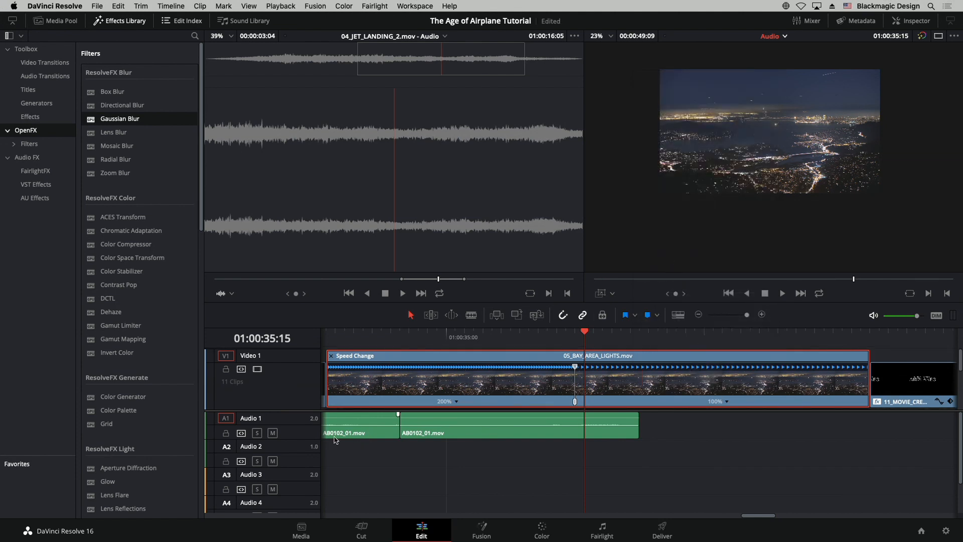
left_click_drag(307, 410, 297, 501)
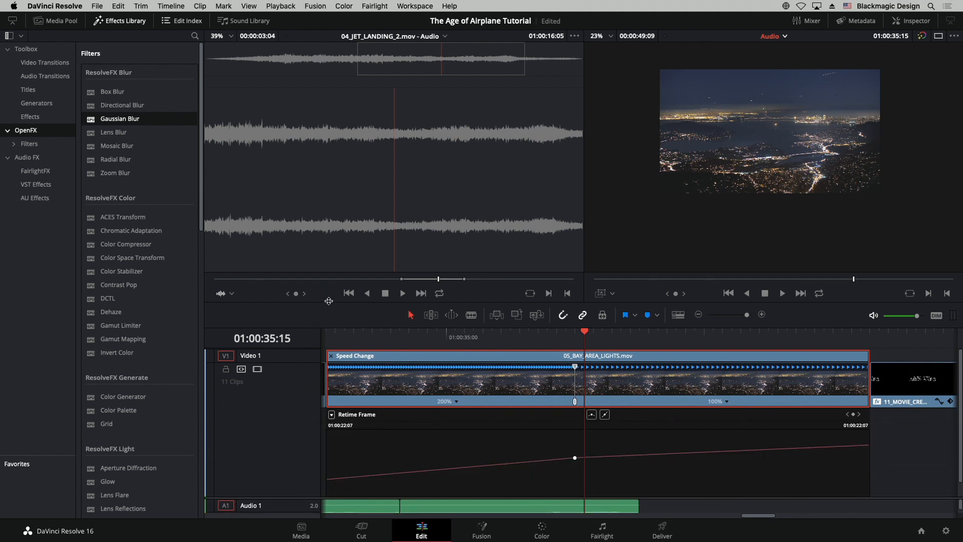
left_click_drag(328, 301, 354, 231)
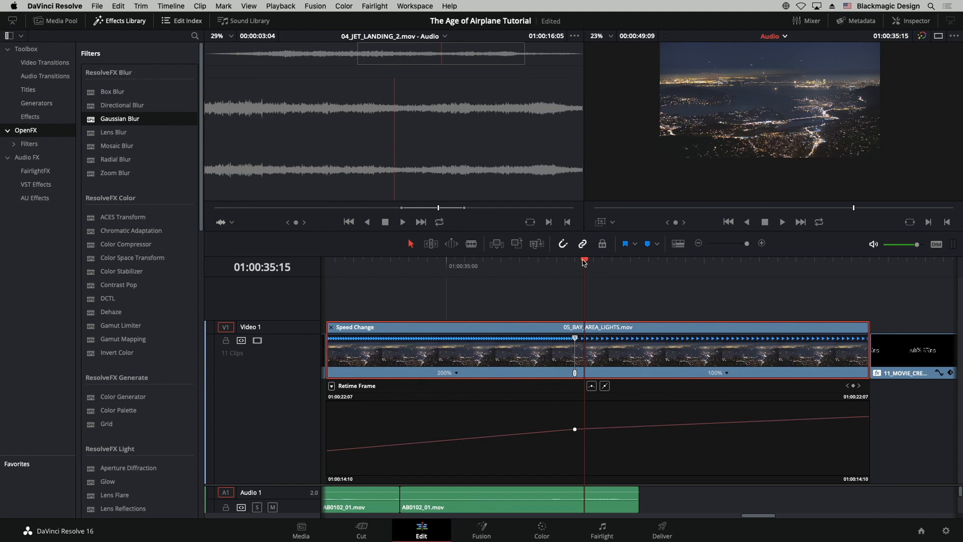
- Smooth the speed point on the Retime Frame curve with Bezier handles and lengthen them for a more gradual speed change
left_click_drag(584, 262, 498, 262)
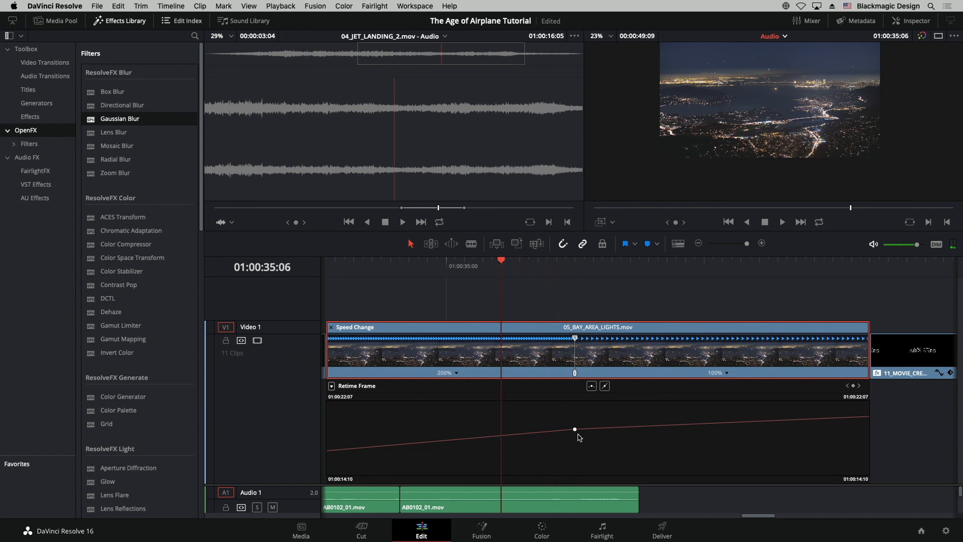
left_click(575, 429)
left_click(592, 386)
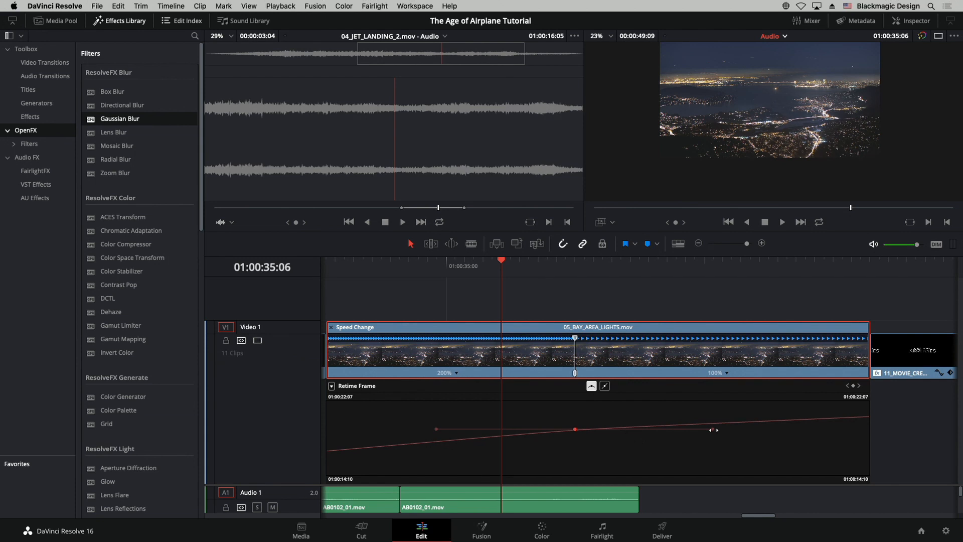
left_click_drag(735, 429, 786, 429)
- Play back 05_BAY_AREA_LIGHTS.mov from 01:00:34:19 to check the smoothed speed change
left_click_drag(501, 261, 399, 269)
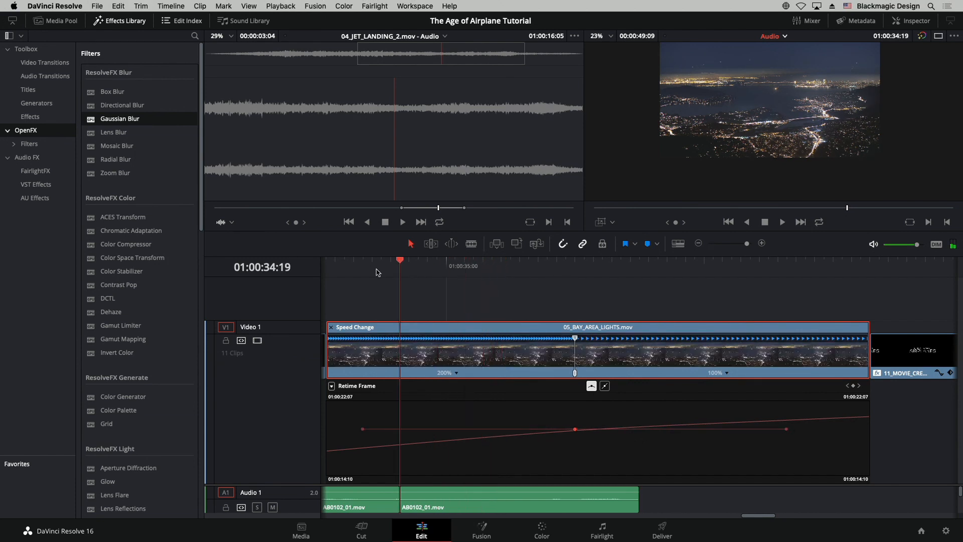
key("space")
key("space")
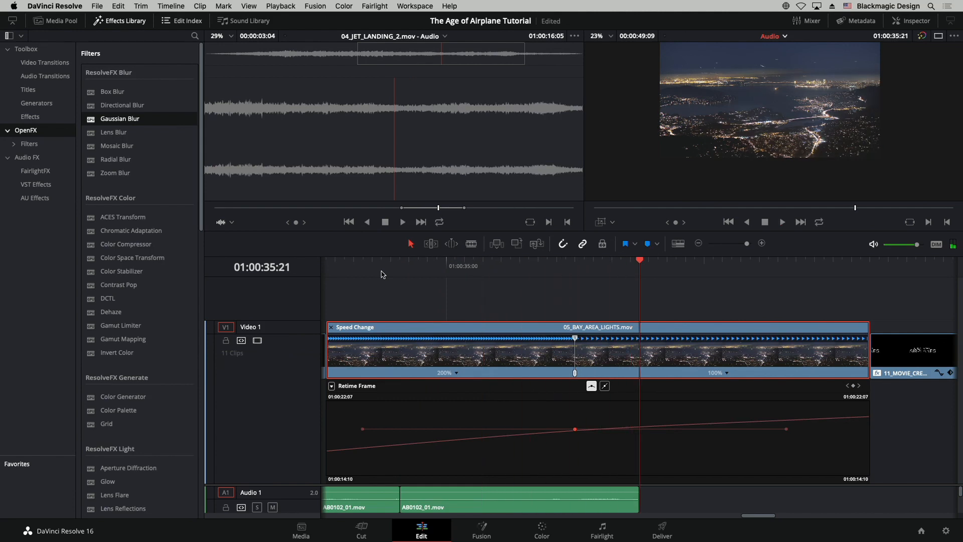